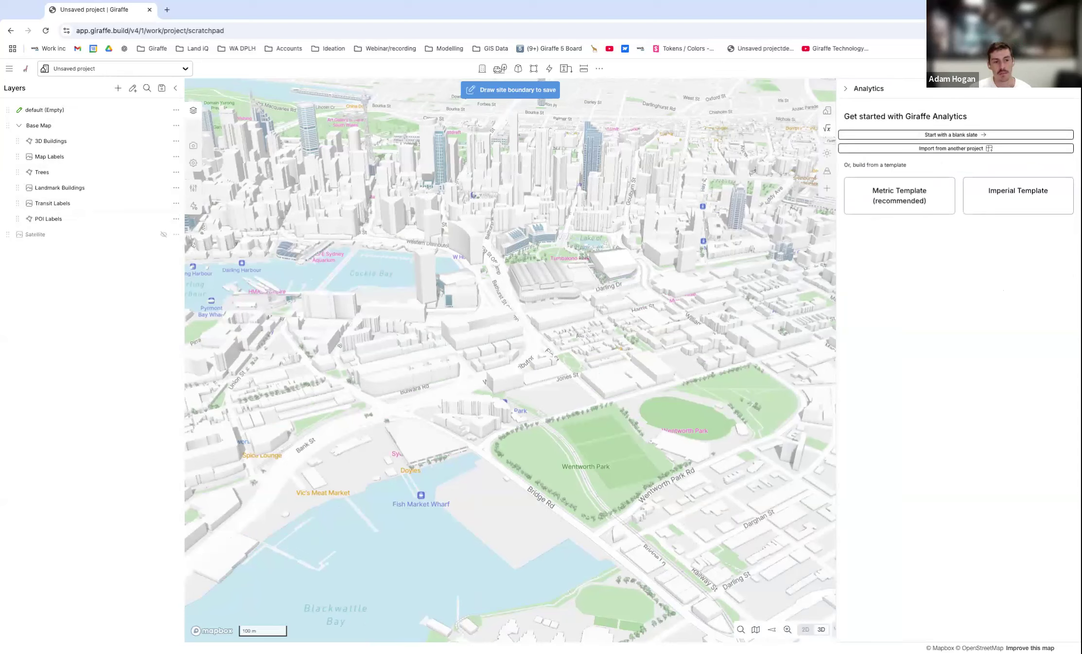
Narrow the Analytics panel to enlarge the map and display the Urban metrics.
drag(837, 252, 856, 257)
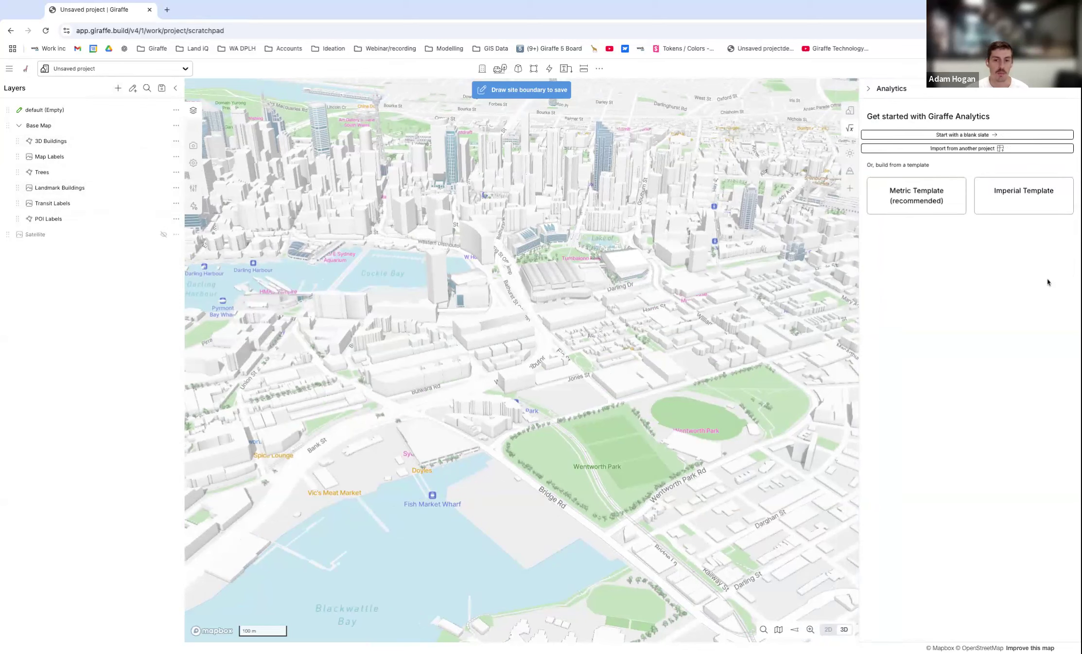
click(849, 113)
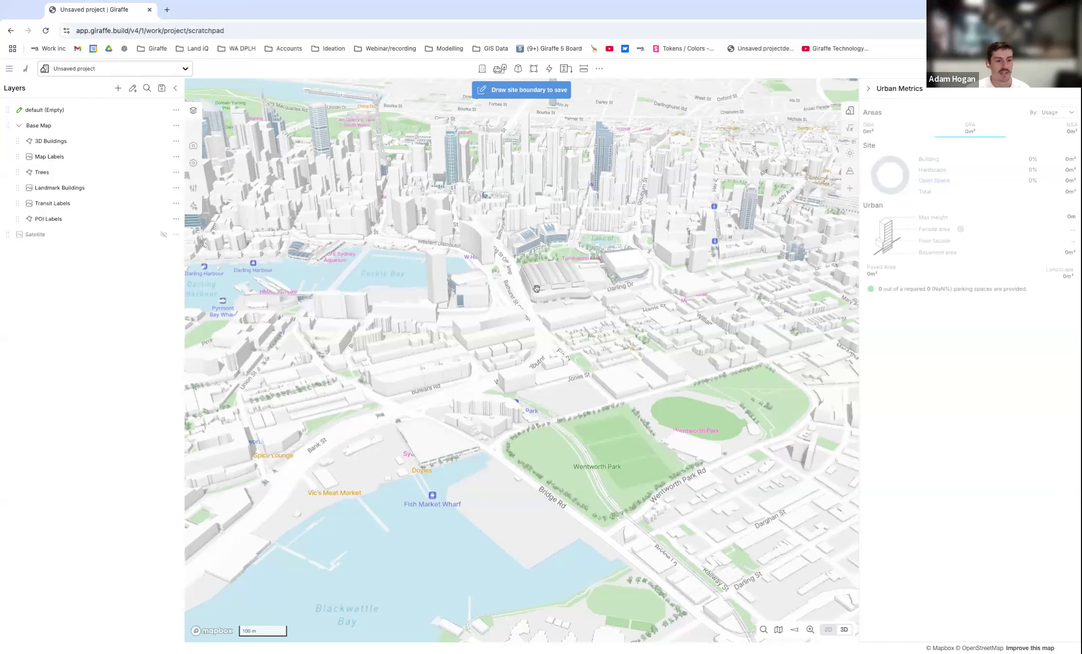
Open the data layer catalogue for the Wentworth Park area and filter its tags to NSW only.
scroll(491, 234, down, 1)
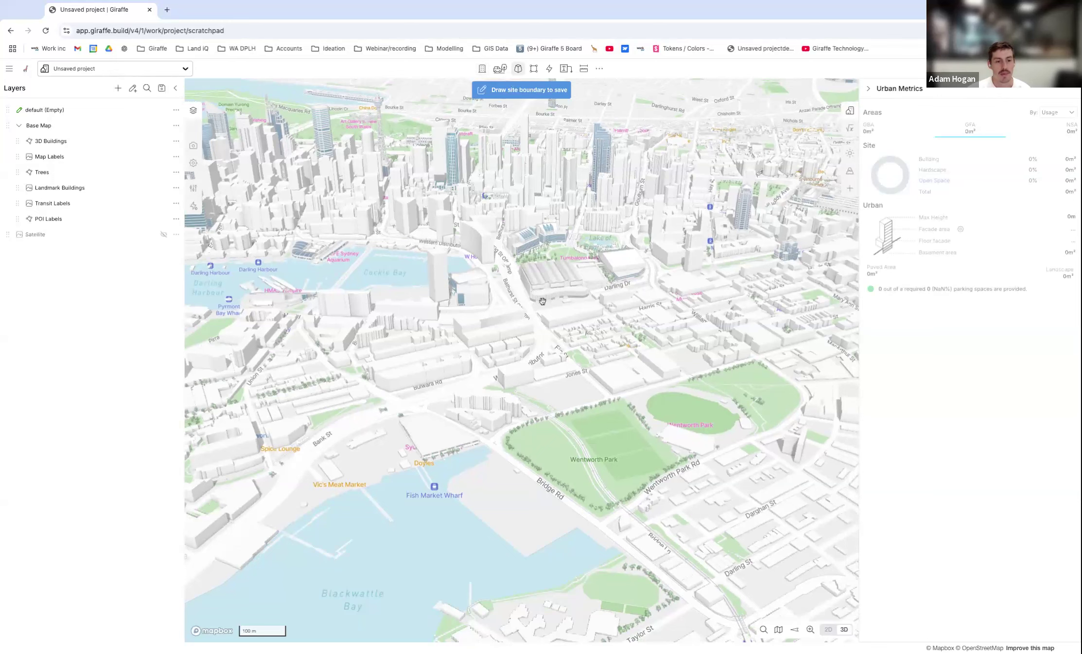
scroll(544, 303, up, 2)
right_drag(593, 301, 574, 307)
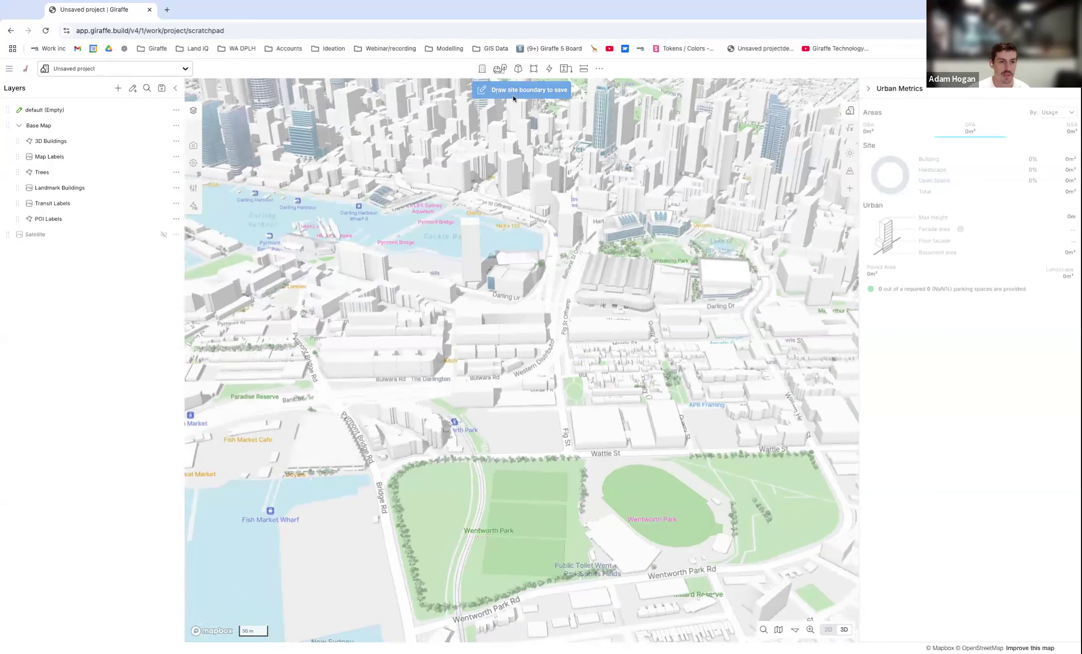
scroll(506, 440, up, 3)
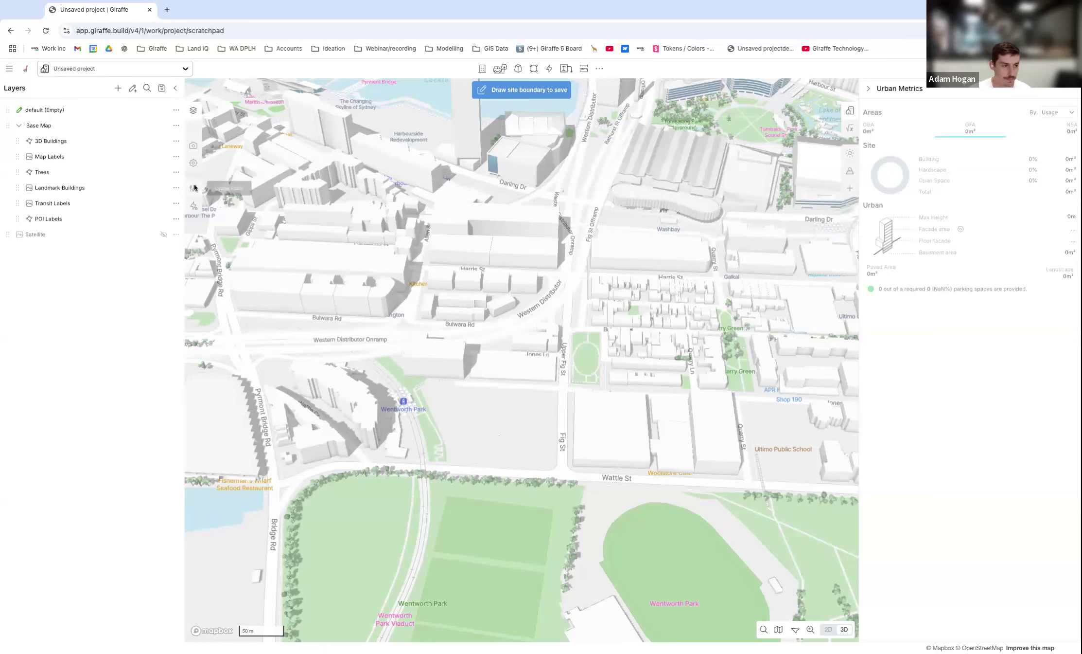
click(118, 88)
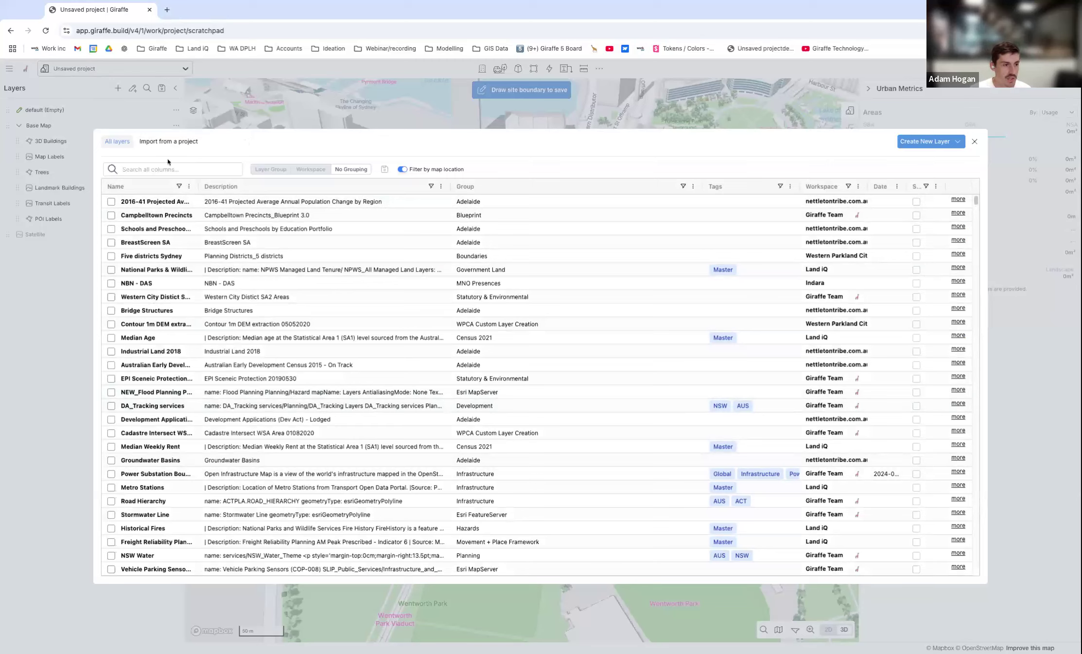
click(150, 171)
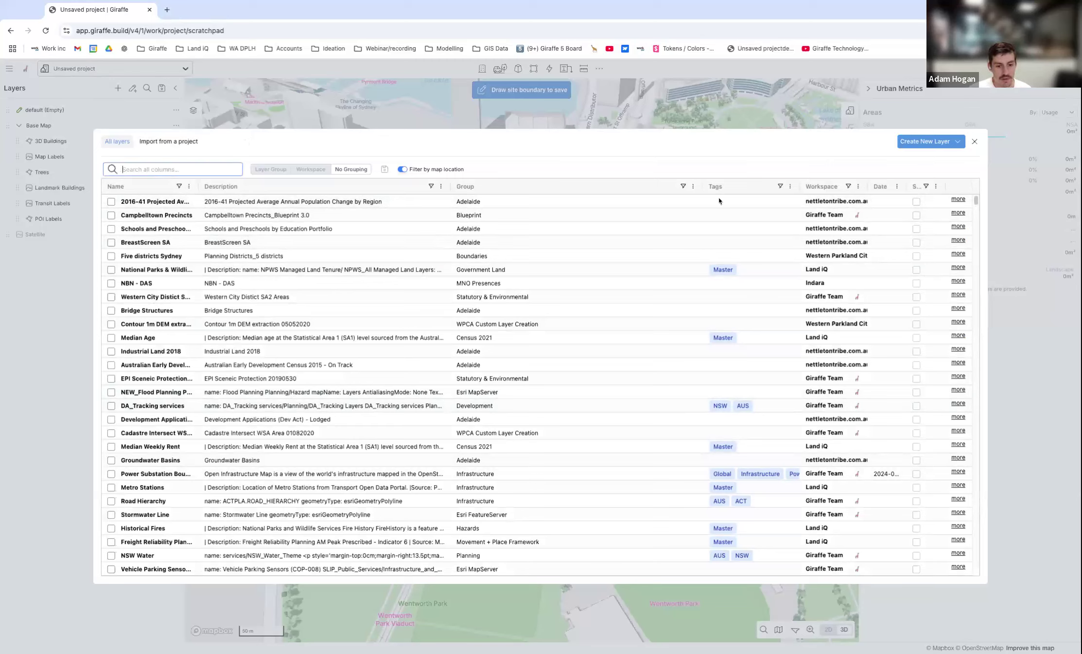
click(780, 187)
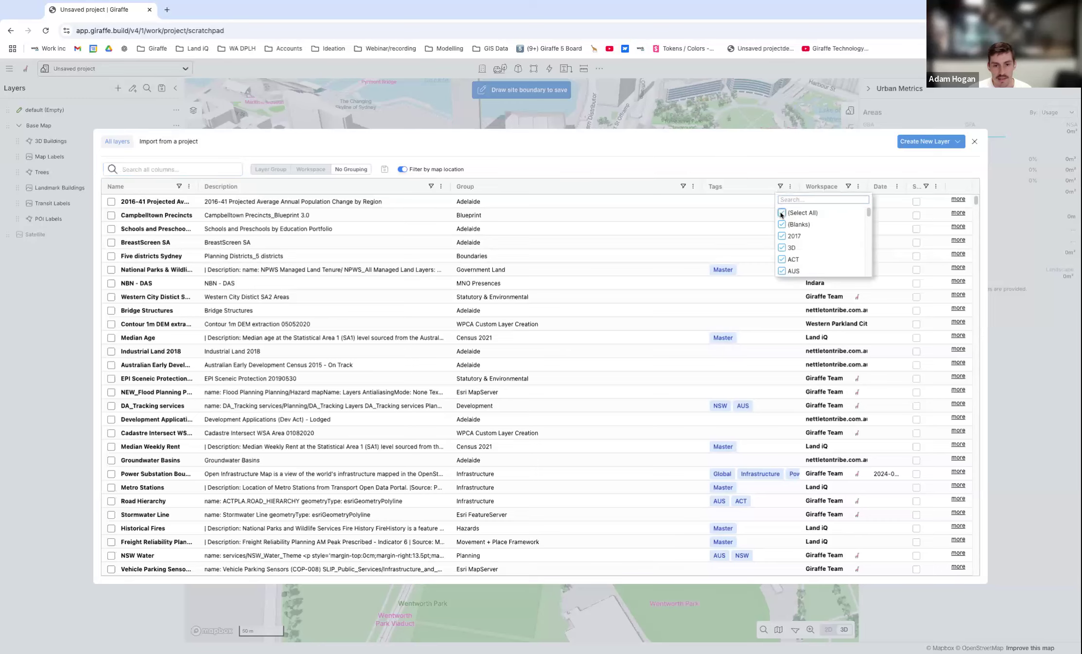
click(781, 212)
scroll(820, 241, down, 3)
scroll(819, 241, down, 3)
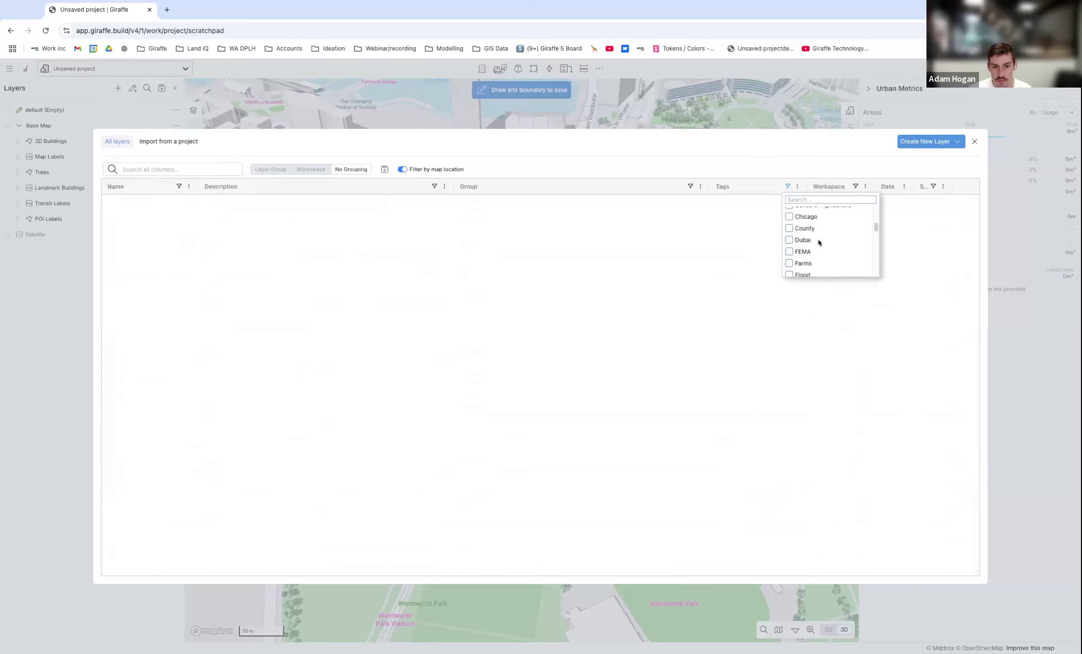
scroll(834, 241, down, 2)
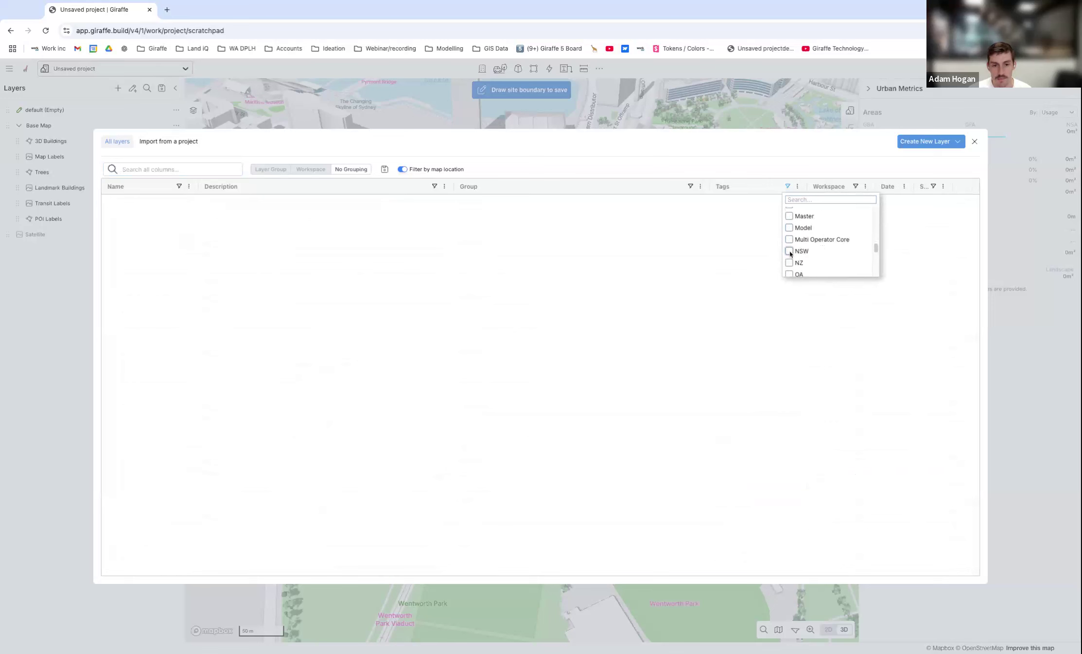
click(789, 250)
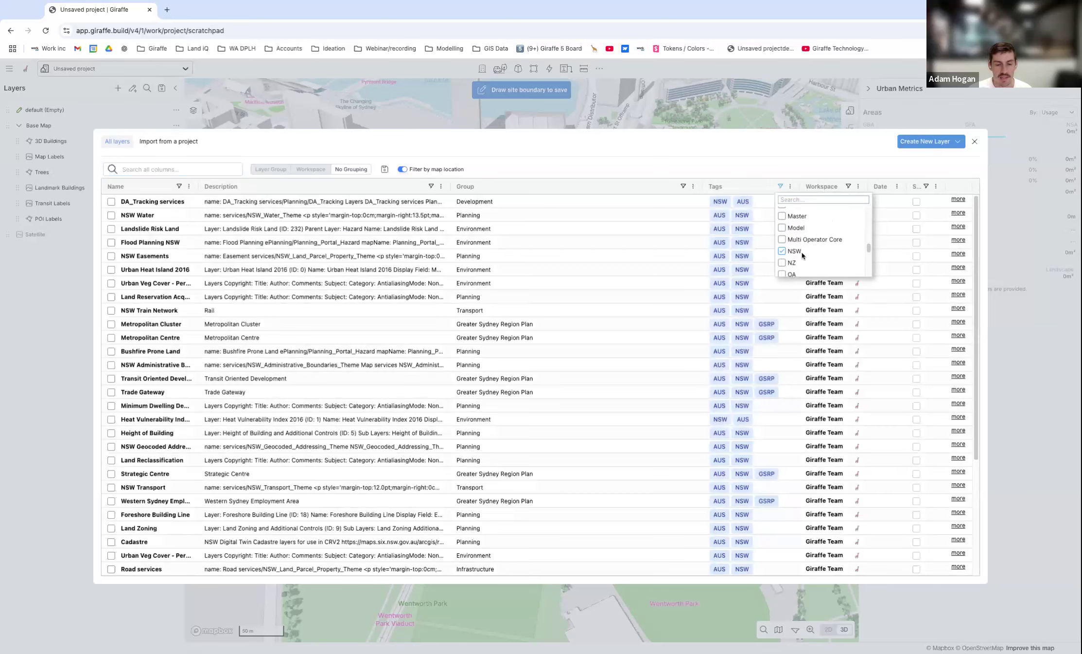
click(703, 142)
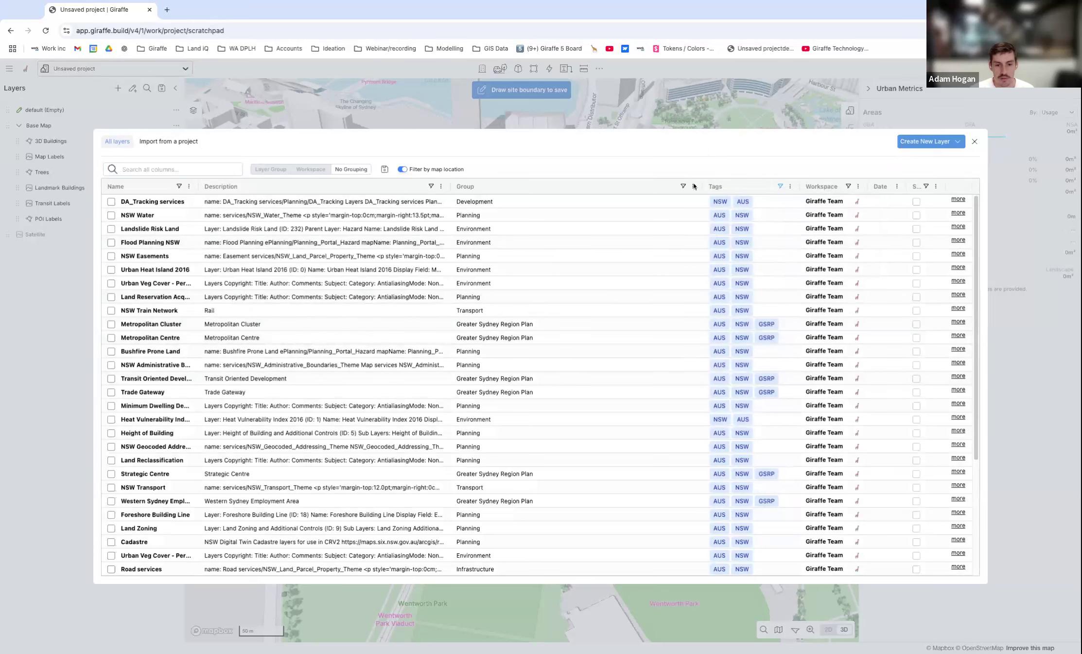
Search the NSW layers for "cadast", add the Cadastre layer to the project and close the layer catalogue.
click(154, 169)
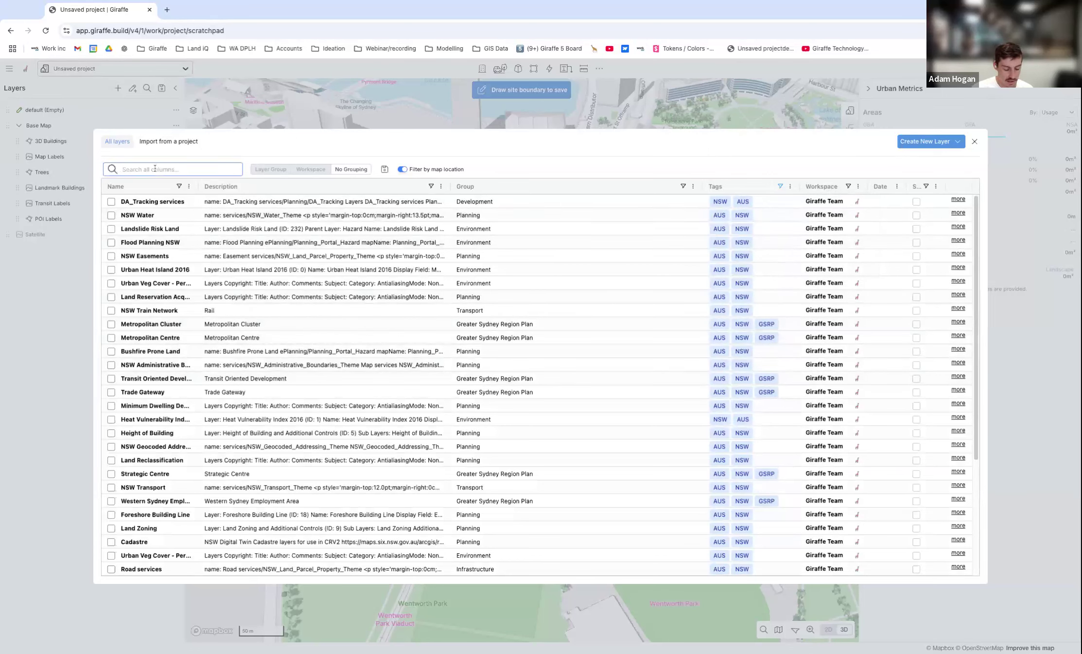
text(cadast)
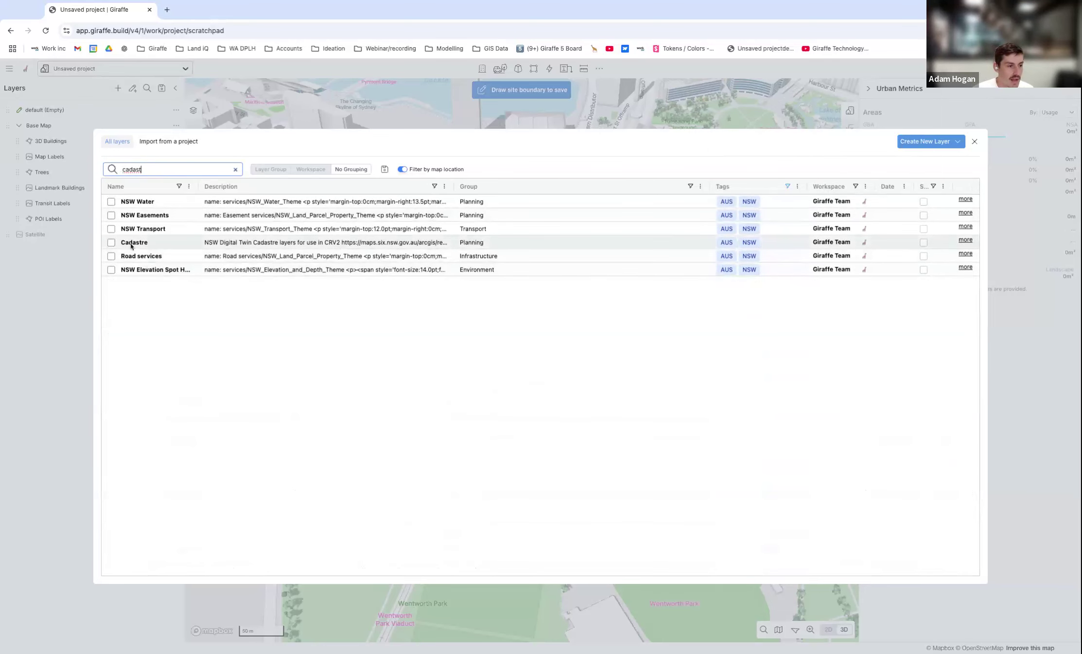
click(112, 246)
click(112, 244)
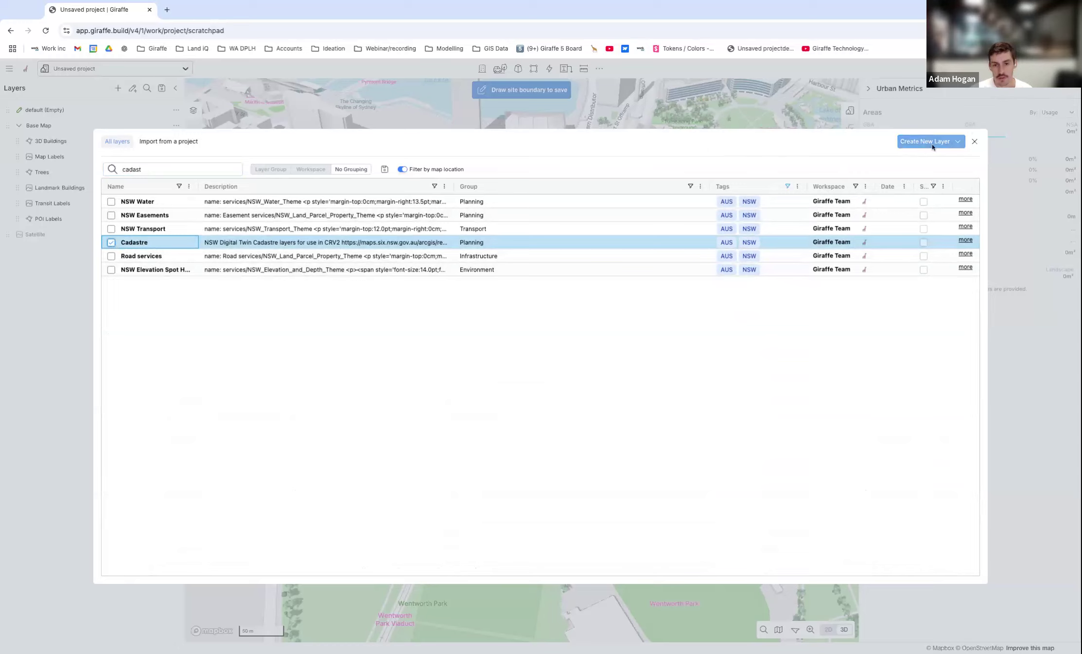
click(948, 142)
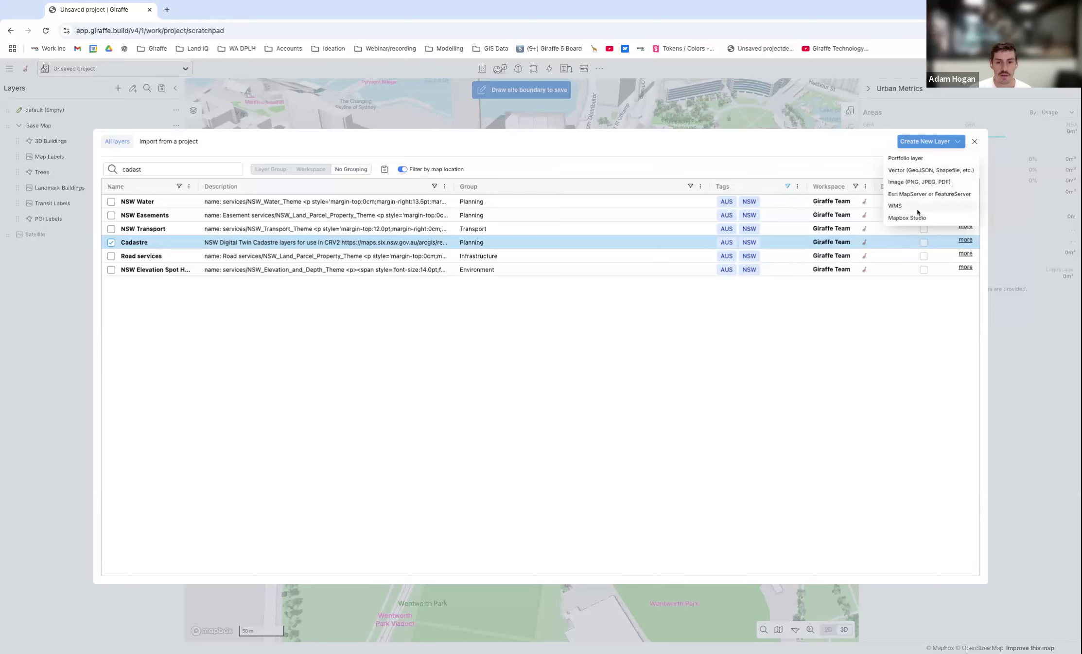
click(479, 112)
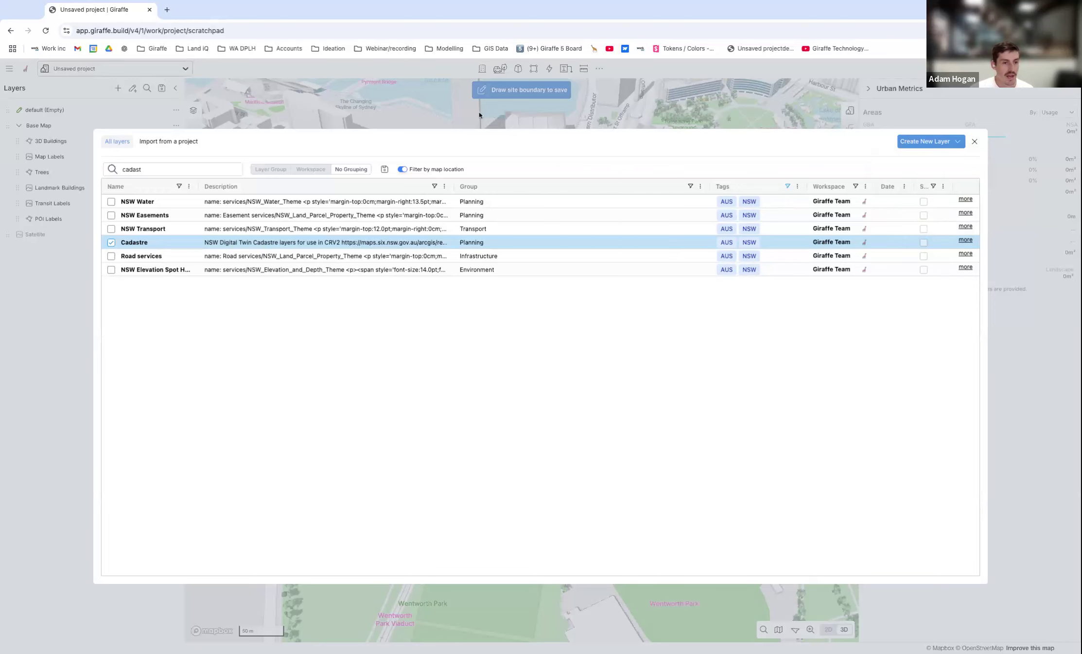
click(349, 104)
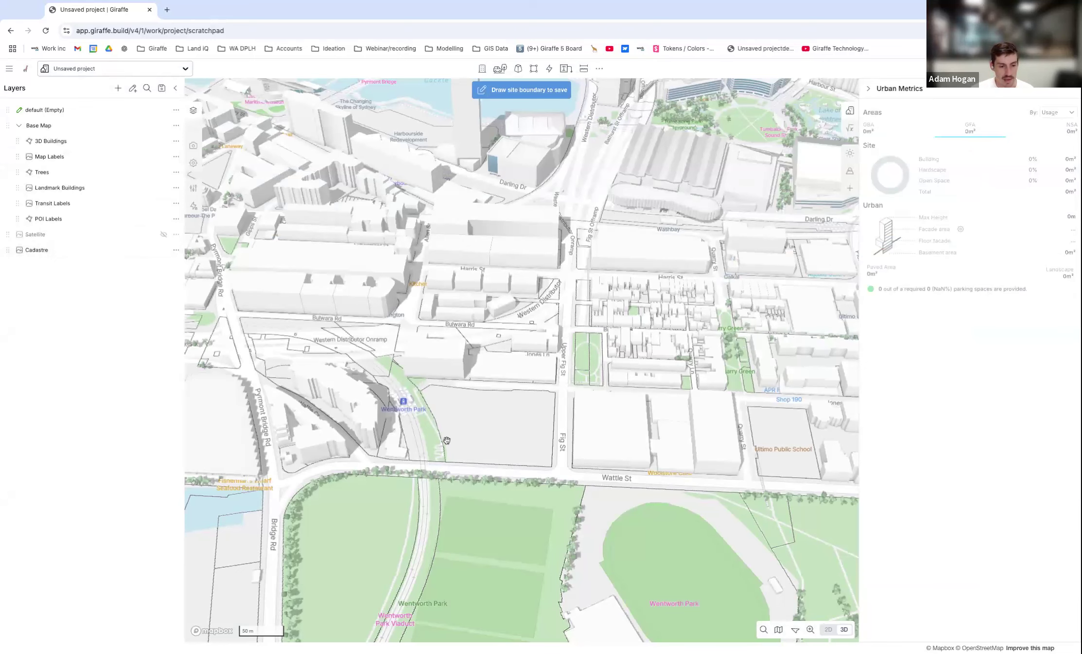
Set the project boundary from the vacant cadastre lot enclosed by Jones St, Fig St and Wattle St.
scroll(513, 463, up, 4)
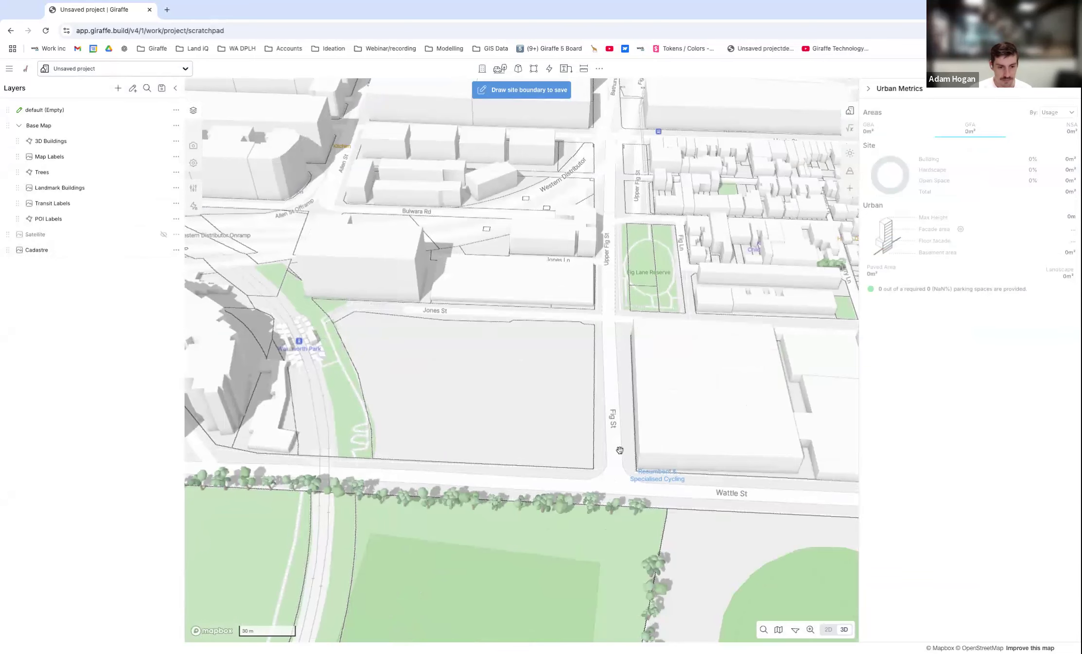
scroll(522, 357, down, 1)
drag(541, 370, 535, 365)
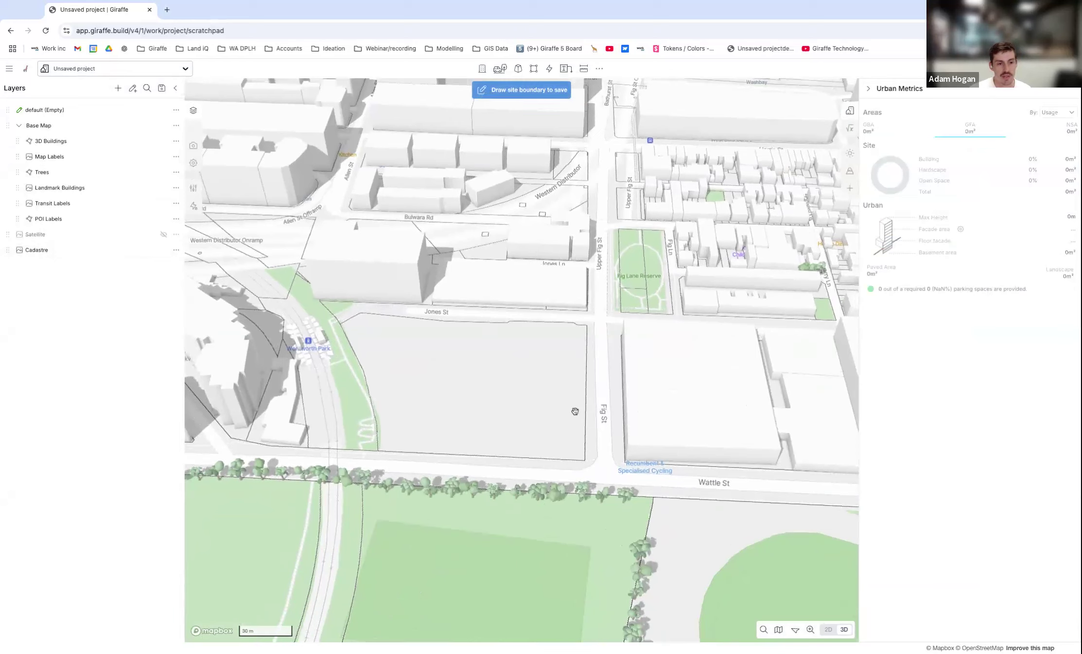
right_click(583, 344)
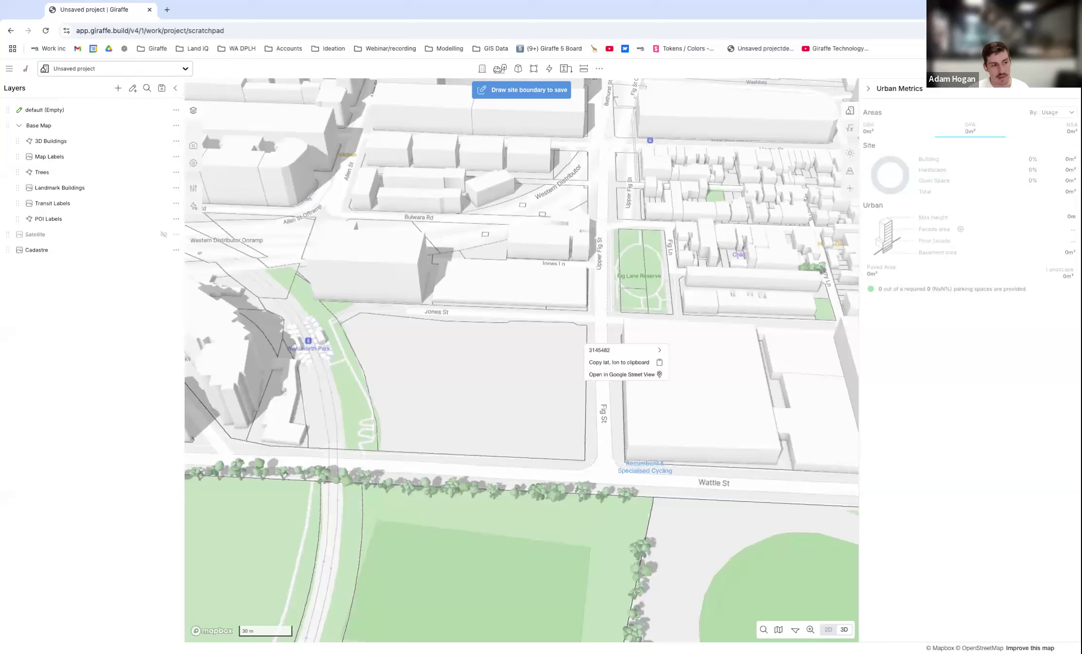
mouse_move(600, 351)
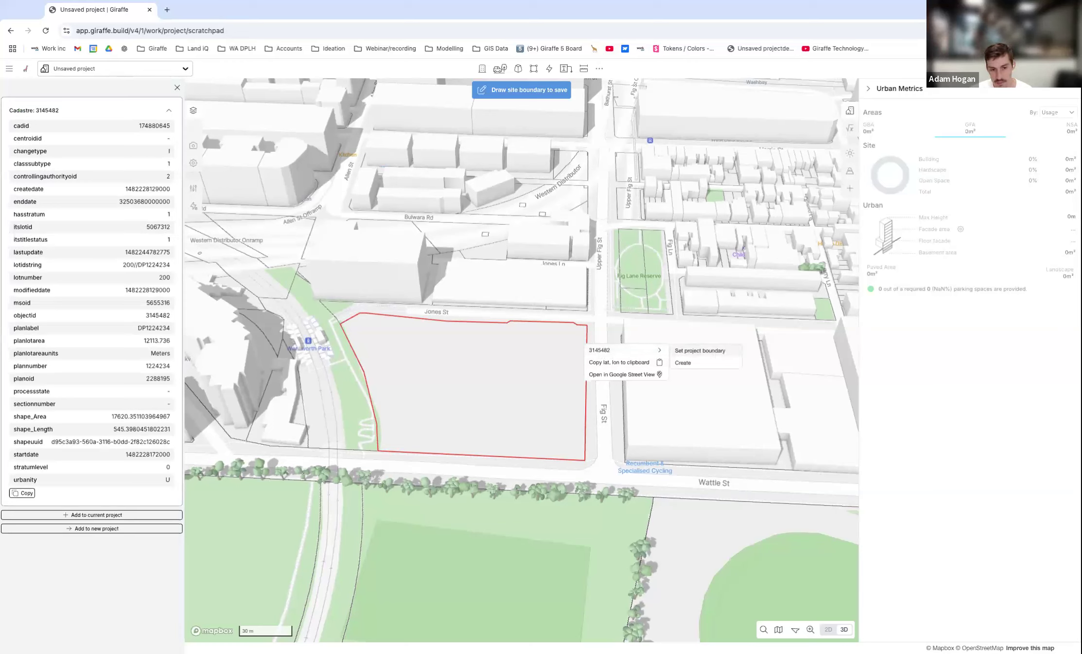
click(700, 351)
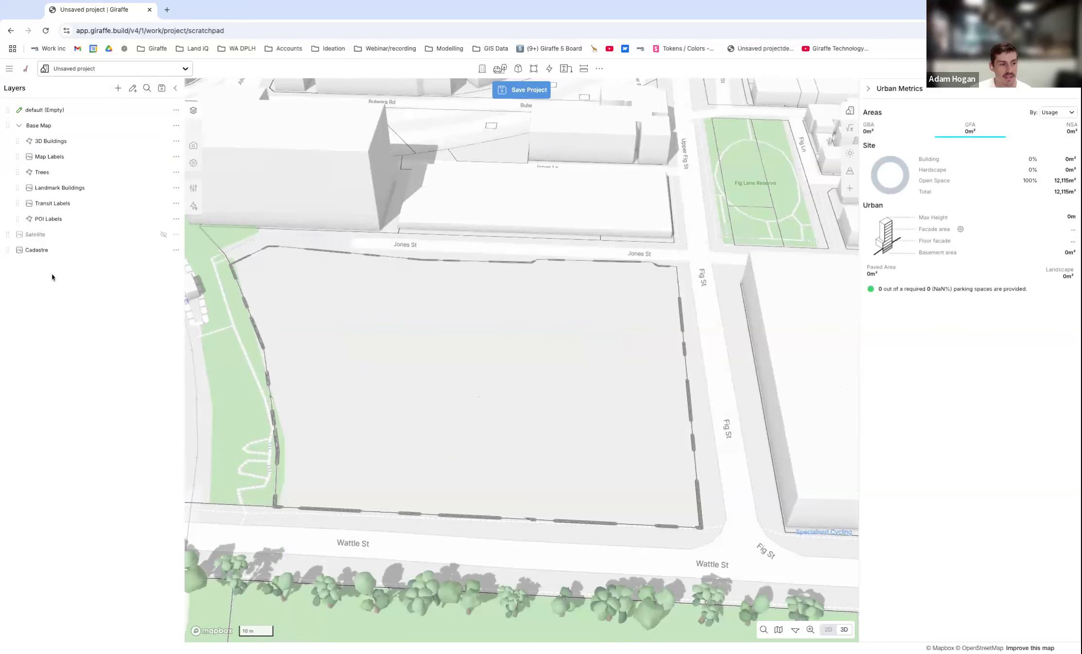
Save the project under the name "December Webinar 101".
scroll(622, 401, down, 5)
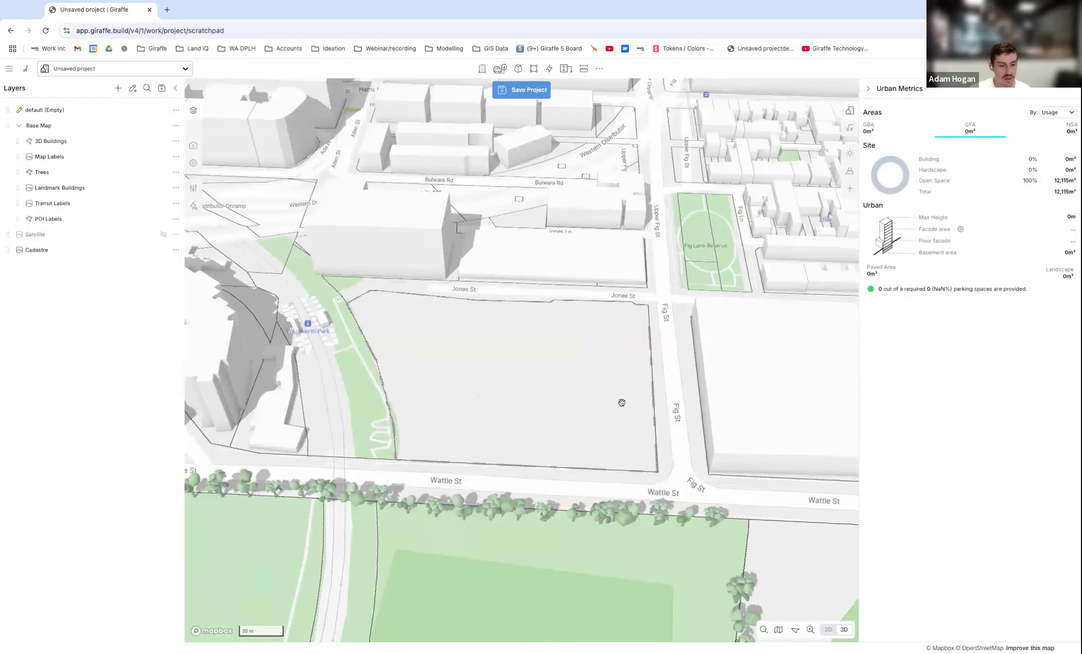
scroll(625, 384, down, 3)
click(521, 90)
text(December Webinar 101)
click(960, 331)
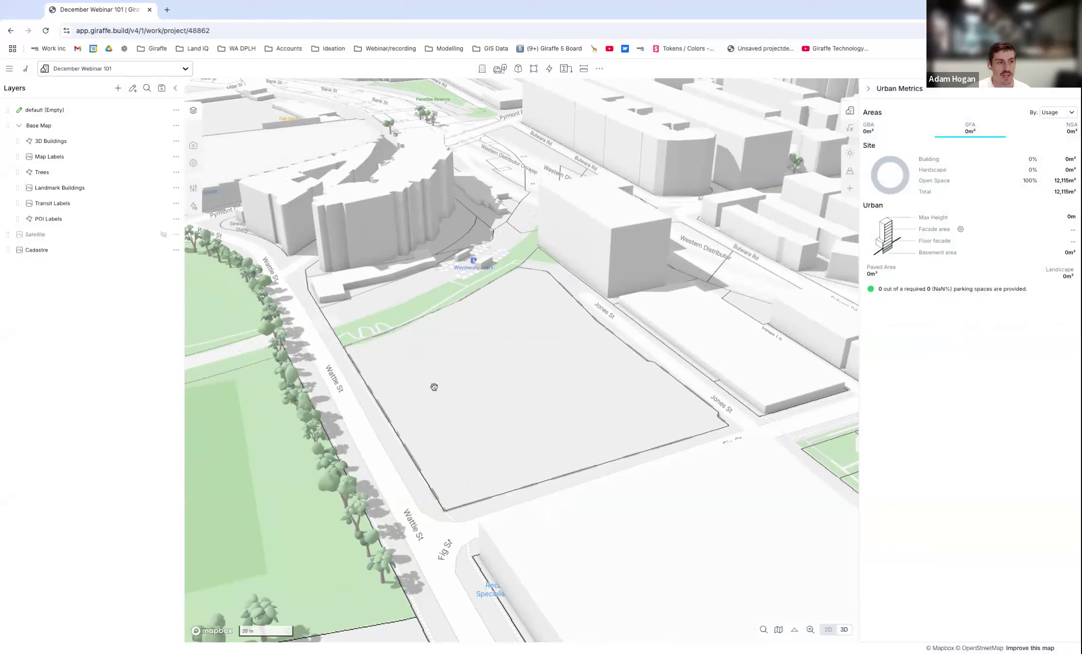
Reopen the data layer catalogue and limit the list to layers tagged NSW.
right_drag(446, 380, 597, 450)
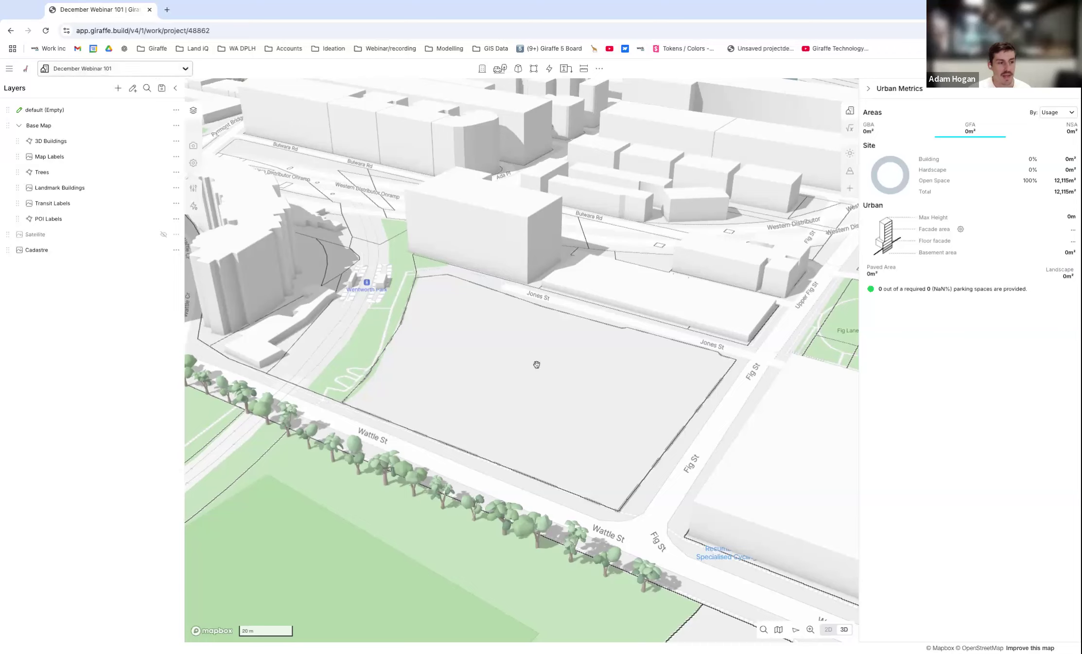
right_drag(435, 372, 537, 343)
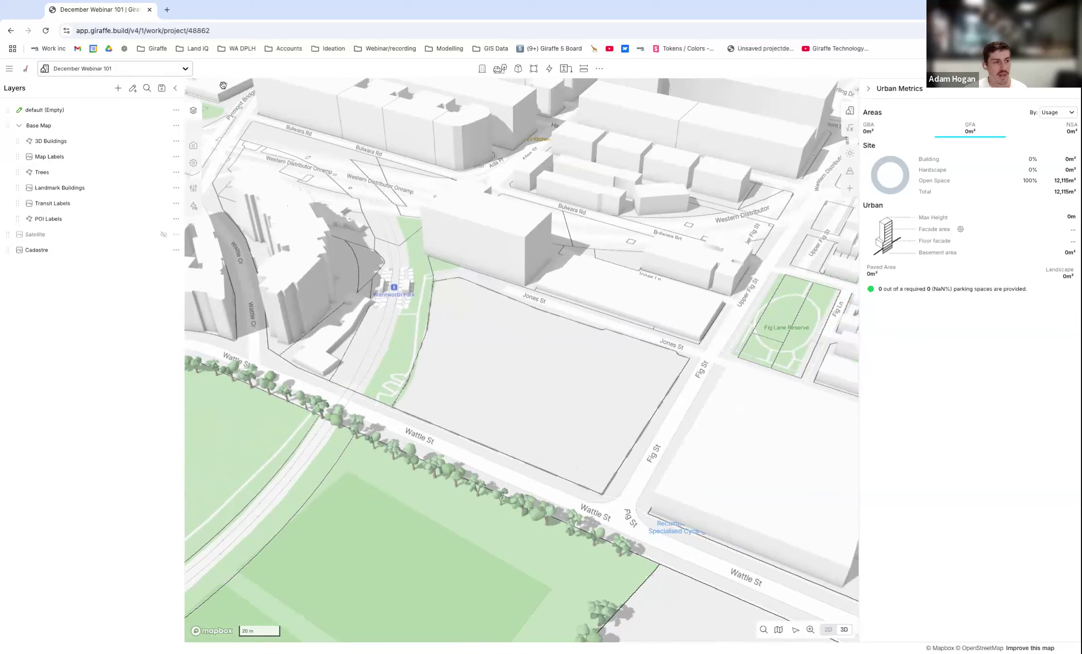
click(118, 91)
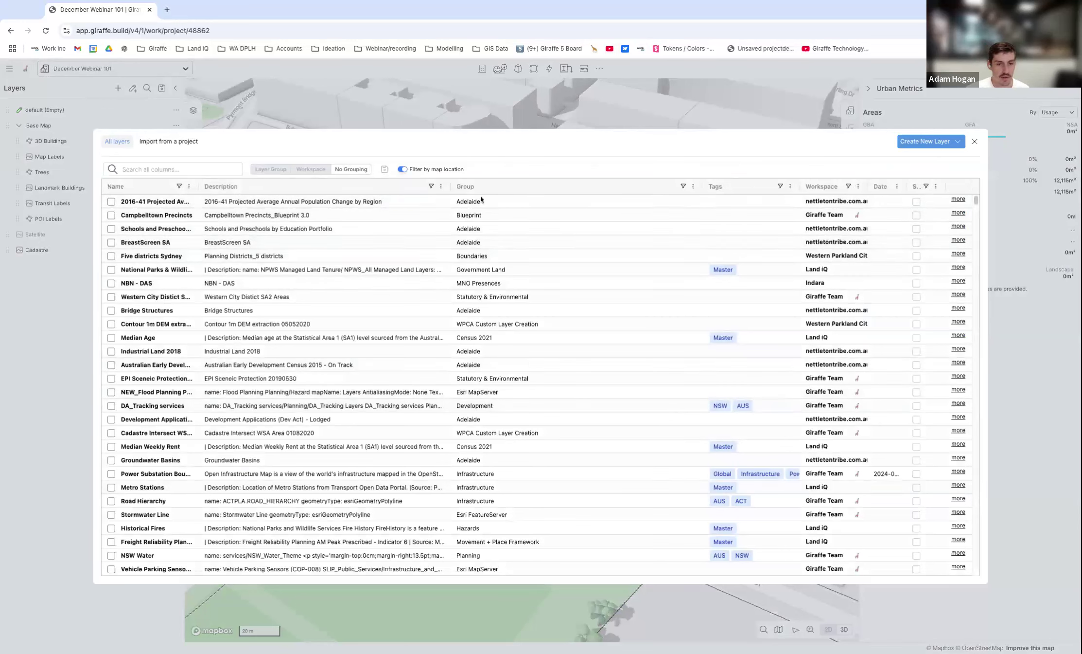
click(781, 186)
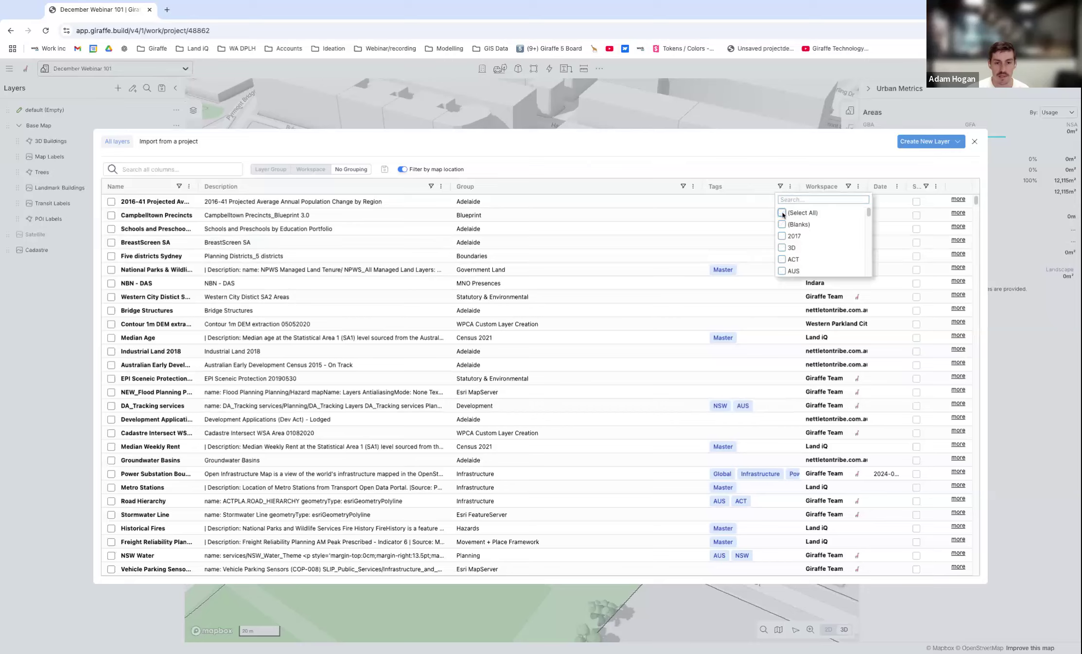
click(782, 212)
scroll(826, 241, down, 10)
scroll(826, 241, up, 3)
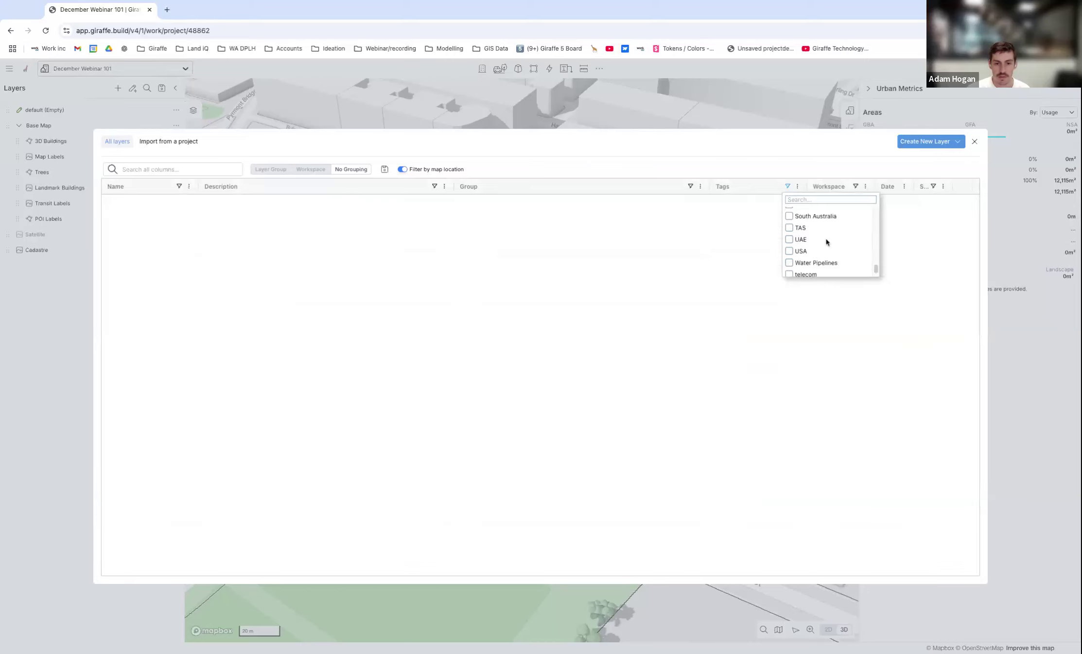
scroll(871, 242, down, 3)
click(789, 236)
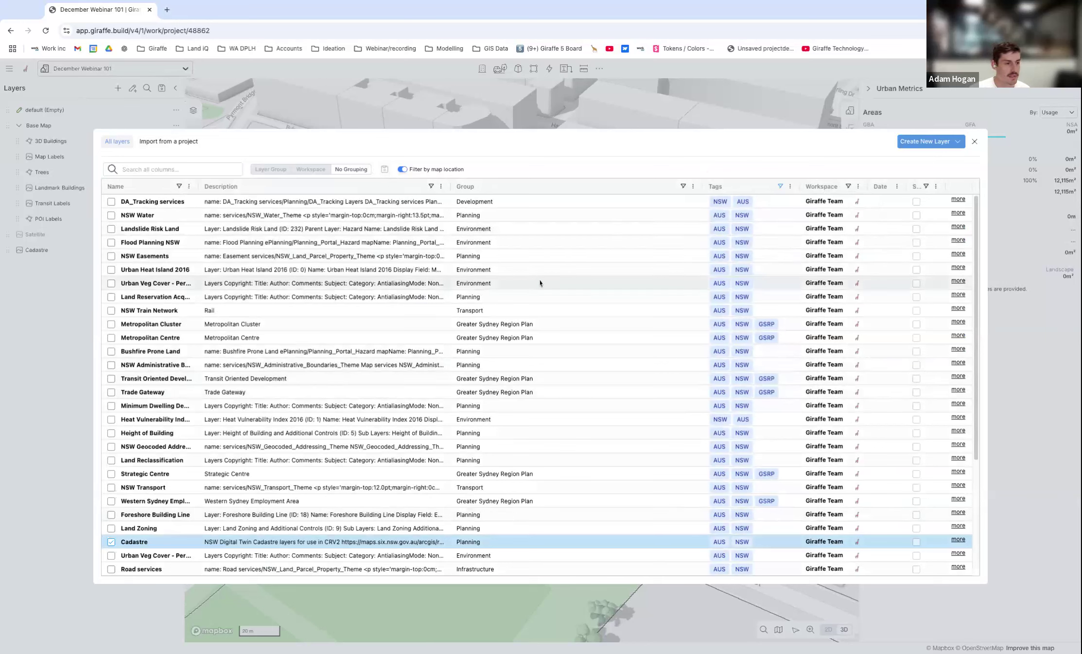
Search the filtered layers for "zoning" and add the Land Zoning layer.
click(166, 169)
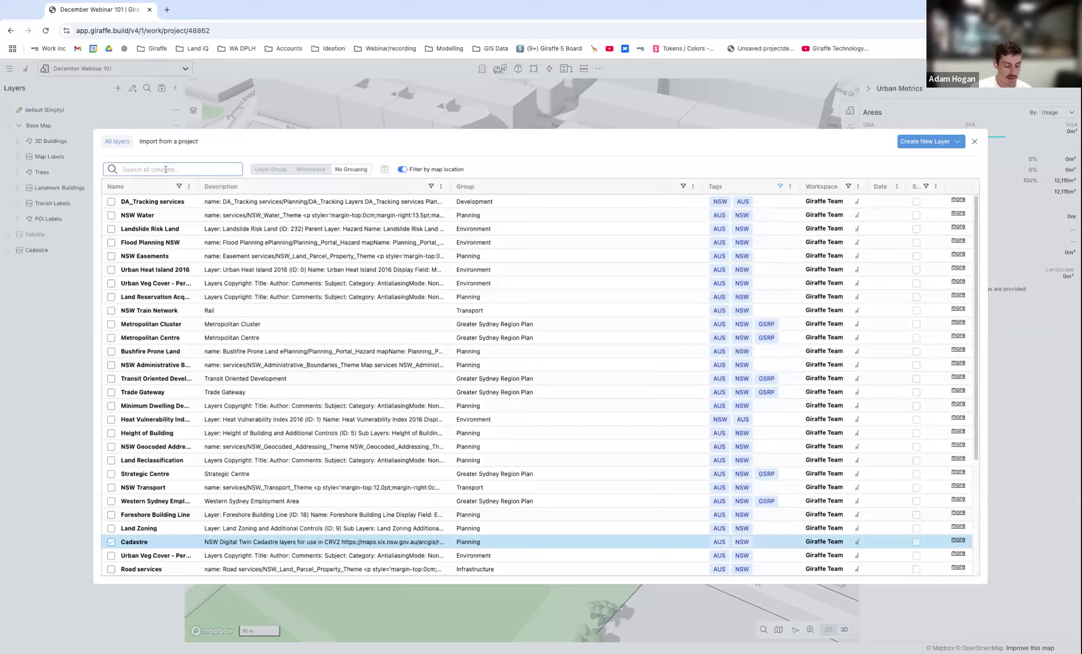
text(zoning)
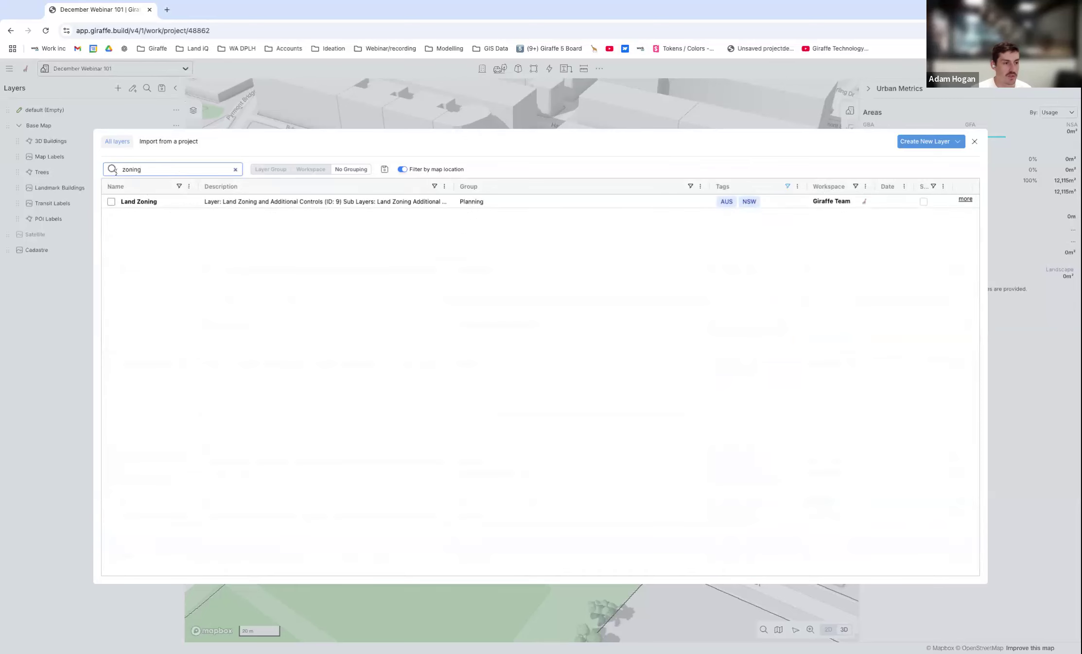
click(111, 202)
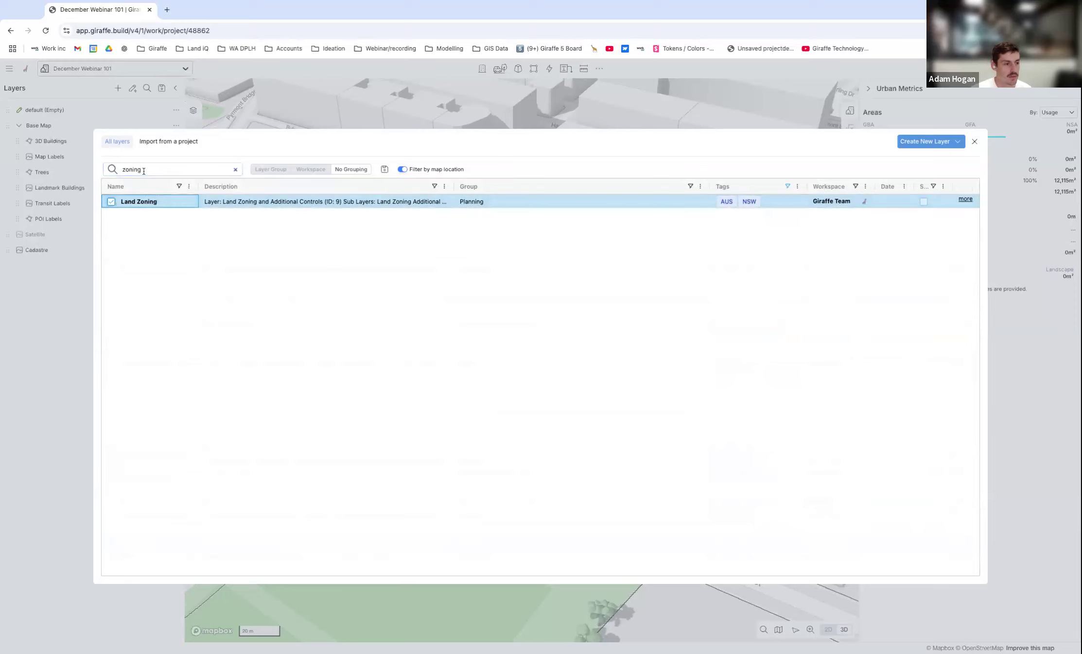
Find and add the Heritage and Floor Space Ratio layers from the catalogue, then close the catalogue.
text(heritage)
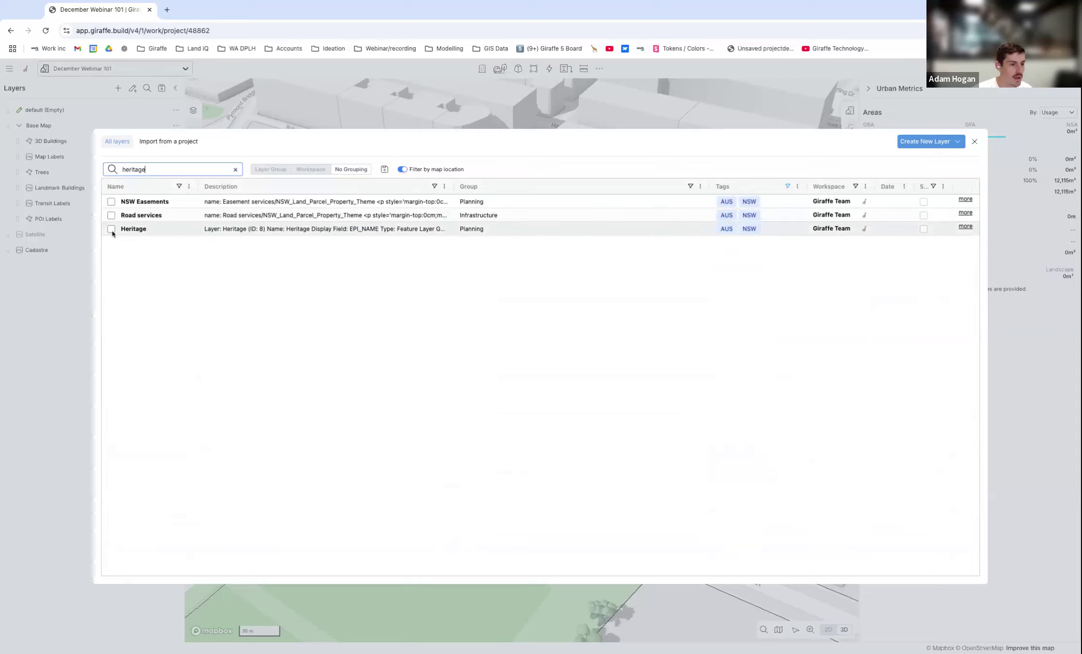
click(111, 228)
click(112, 169)
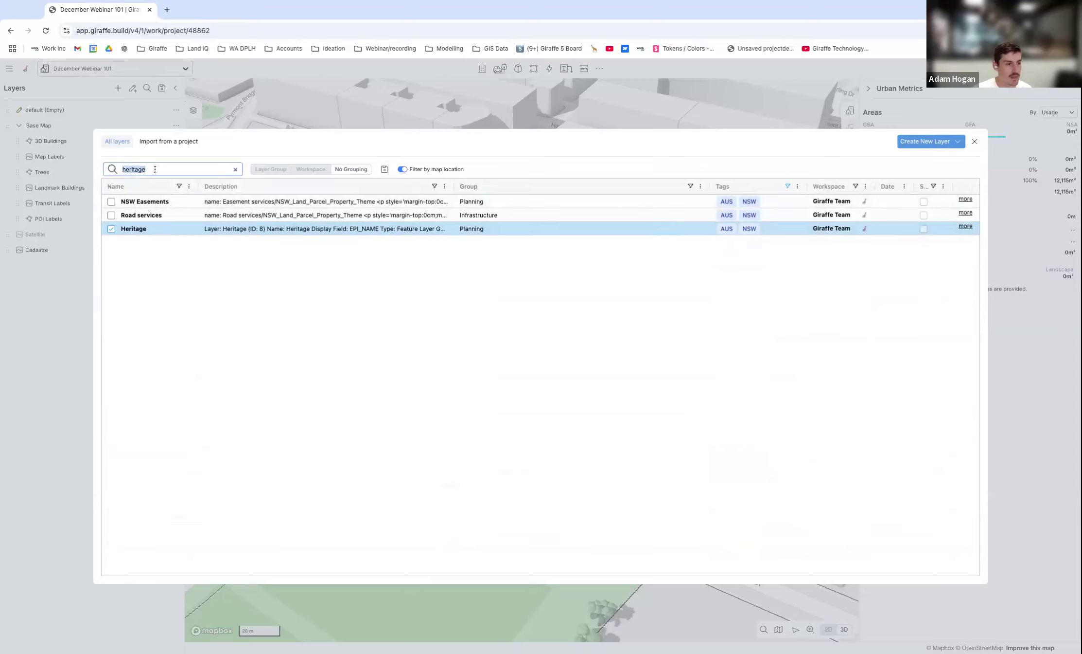
text(floor)
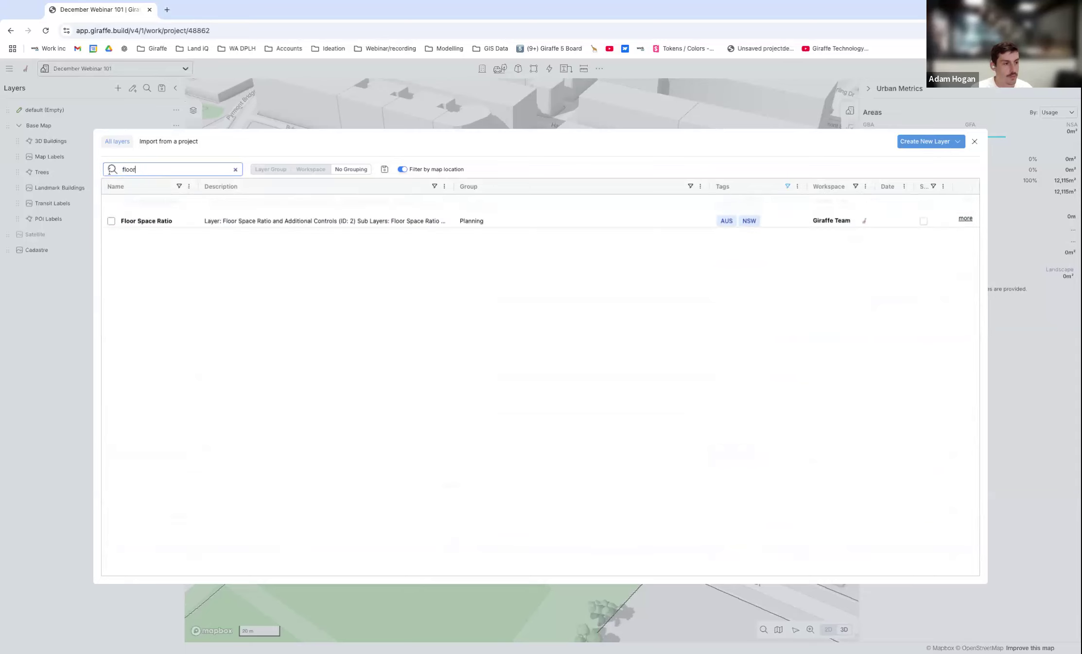
click(112, 201)
click(542, 115)
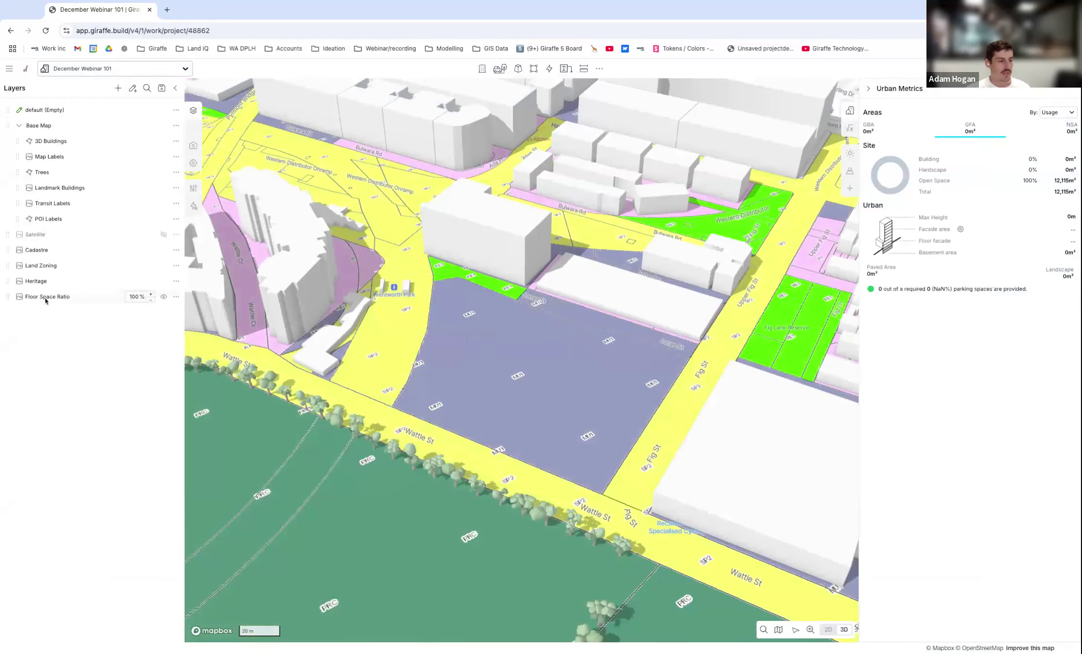
Hide the Floor Space Ratio and Land Zoning layers and set the Cadastre layer's opacity to 60%.
scroll(582, 339, down, 3)
right_drag(424, 373, 427, 374)
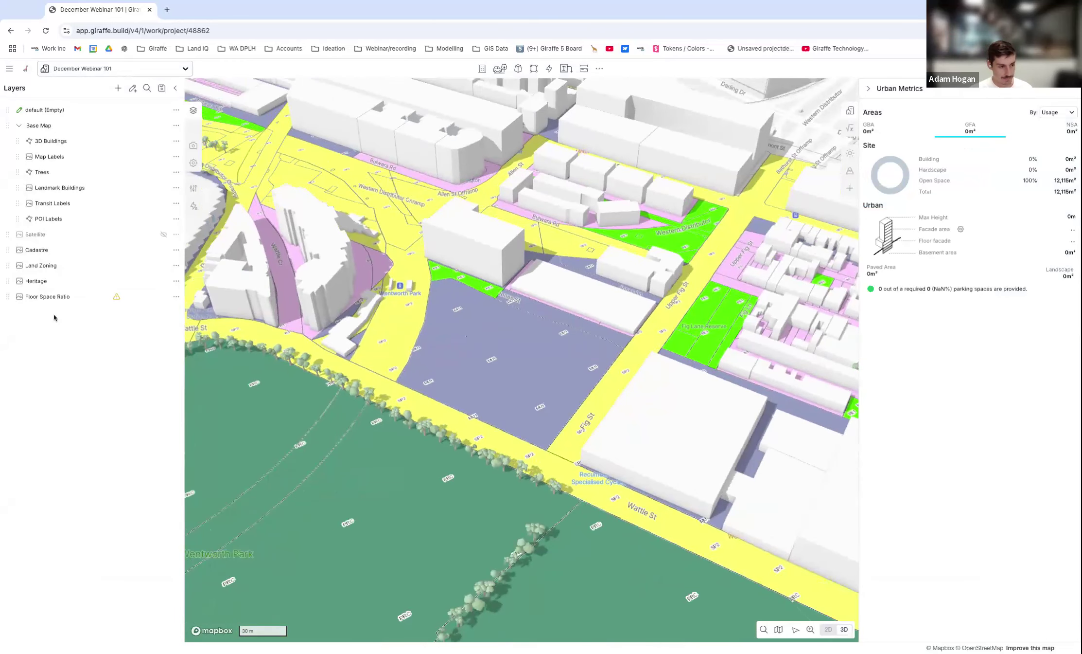
mouse_move(116, 298)
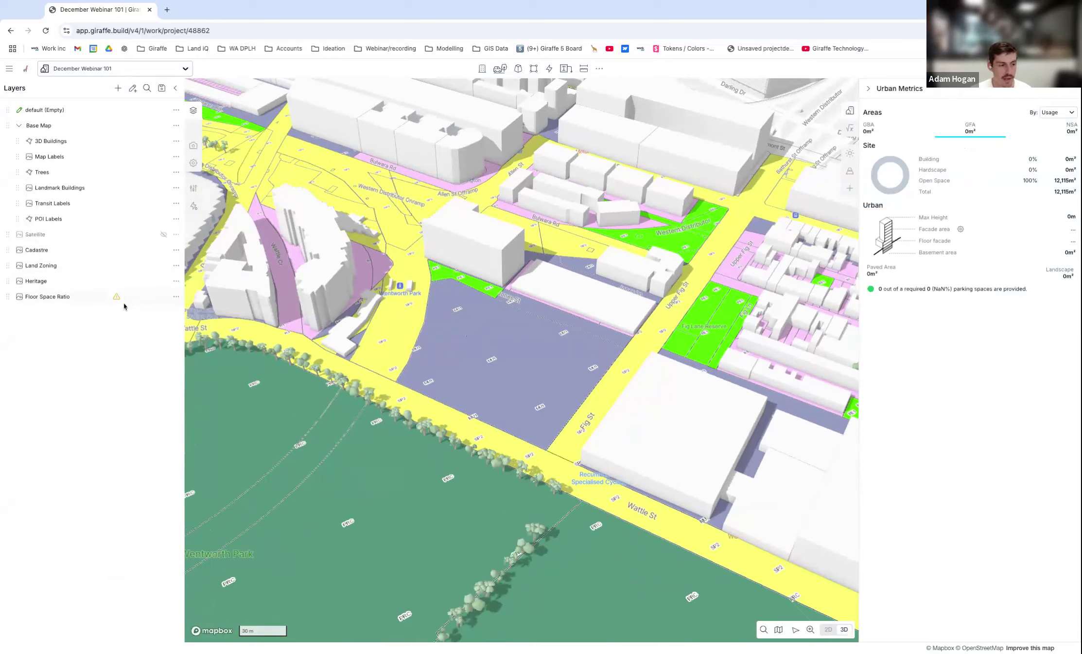
mouse_move(117, 297)
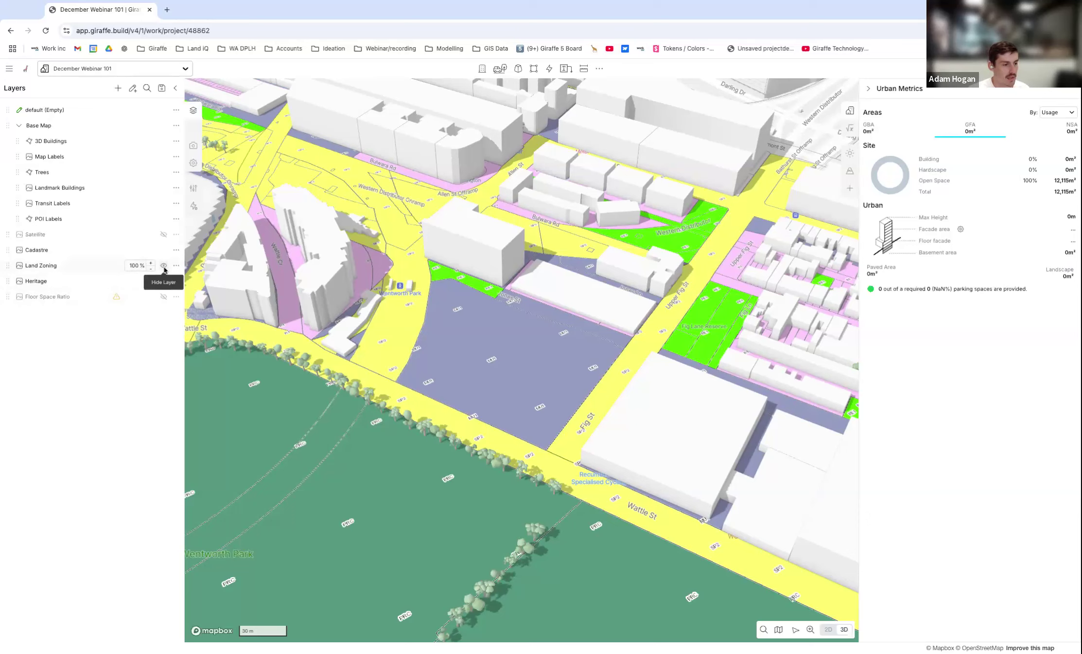
click(165, 266)
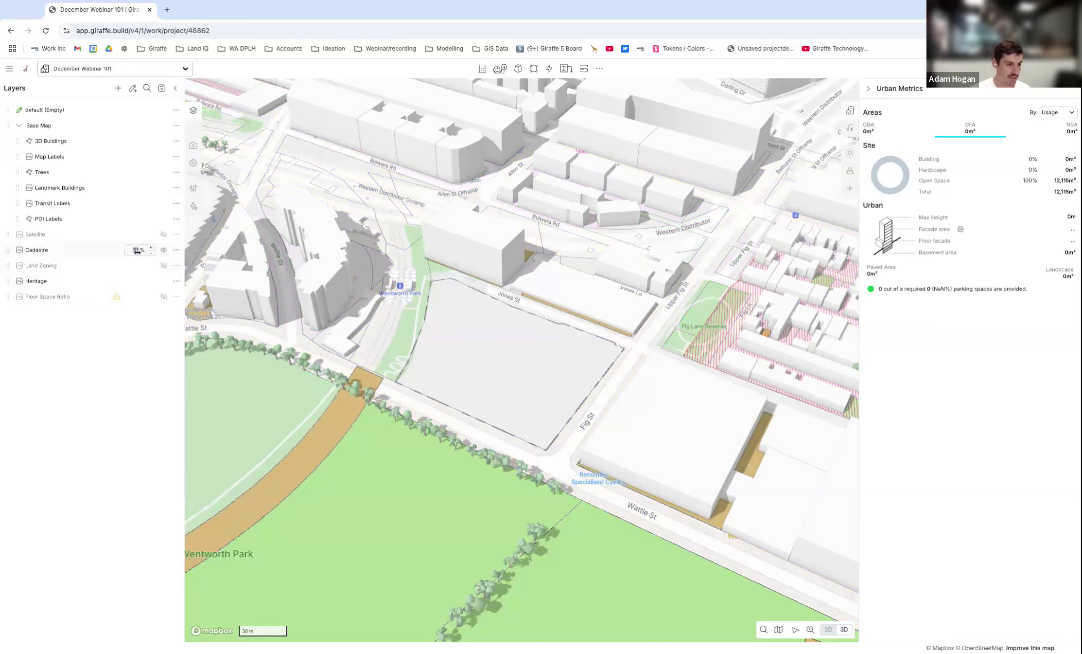
double_click(138, 250)
text(60)
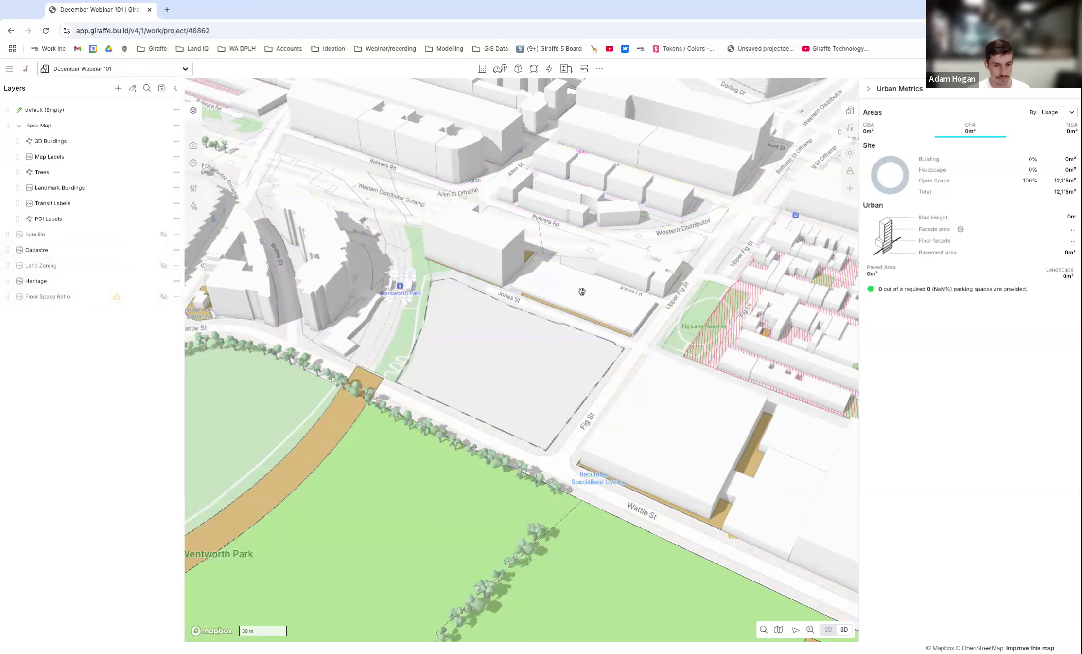
Hide the Heritage layer and show the Floor Space Ratio layer to inspect the controls over the site.
scroll(497, 314, down, 2)
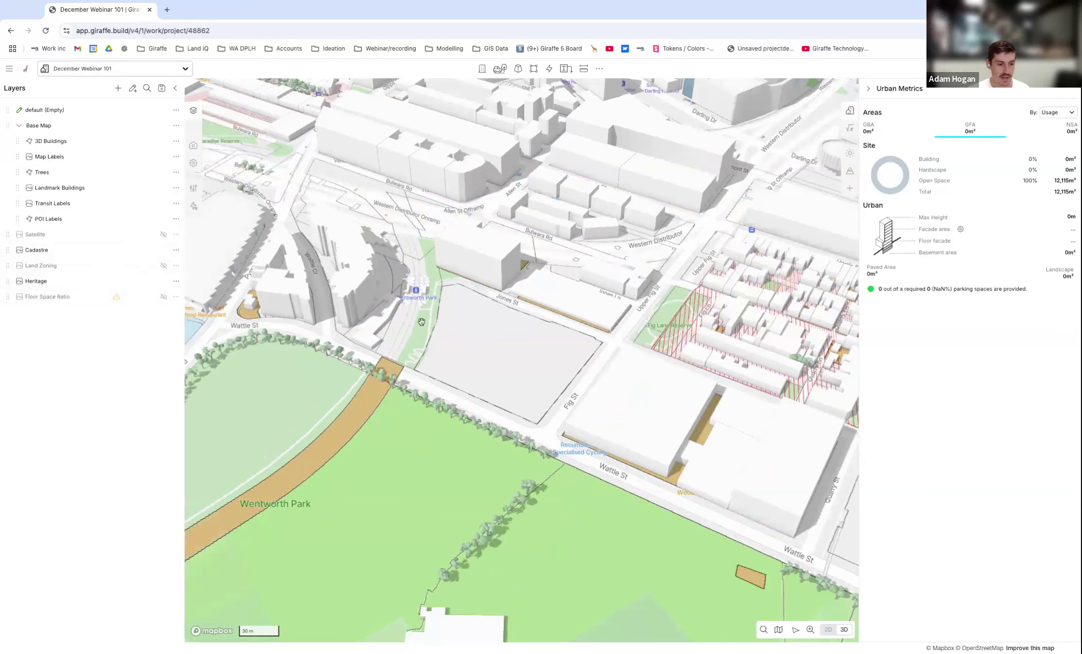
scroll(424, 353, down, 2)
right_drag(420, 359, 438, 363)
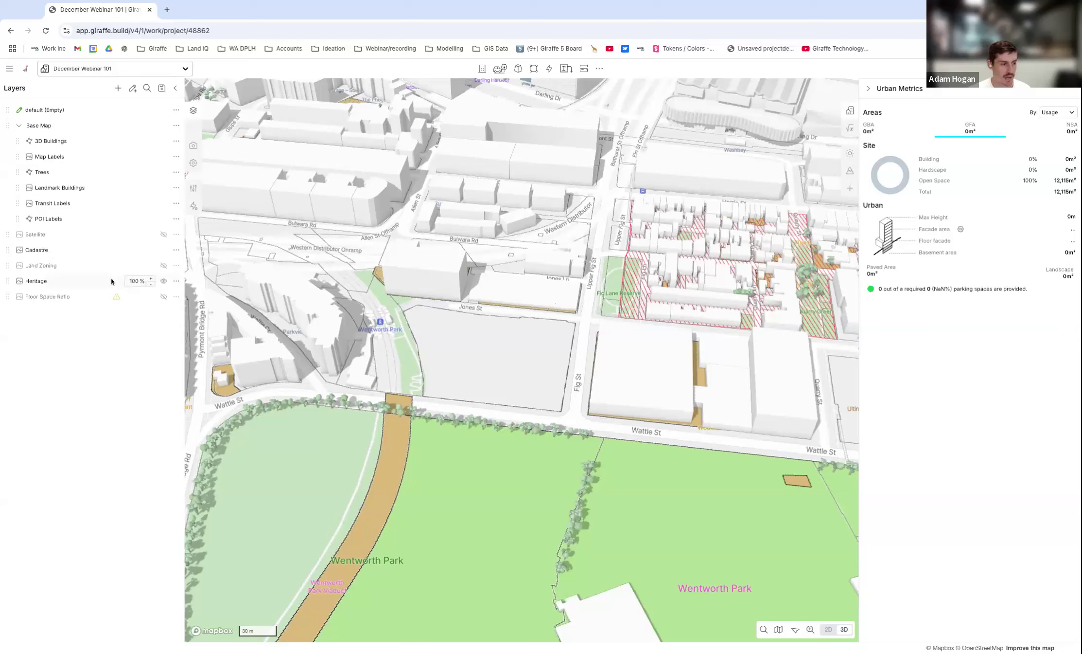
click(164, 282)
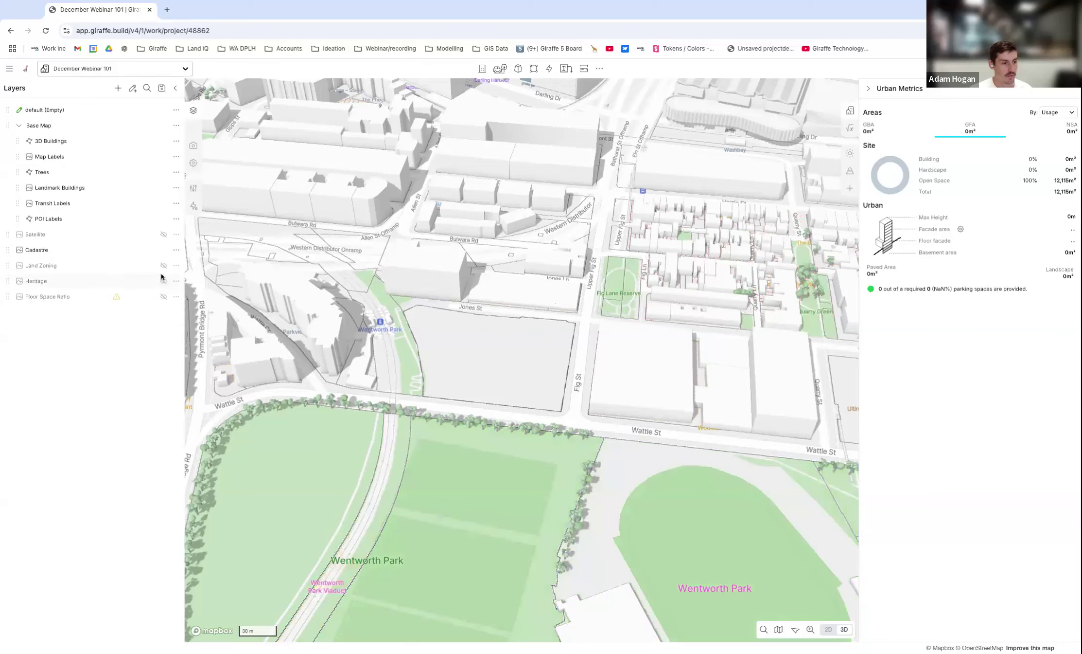
click(164, 297)
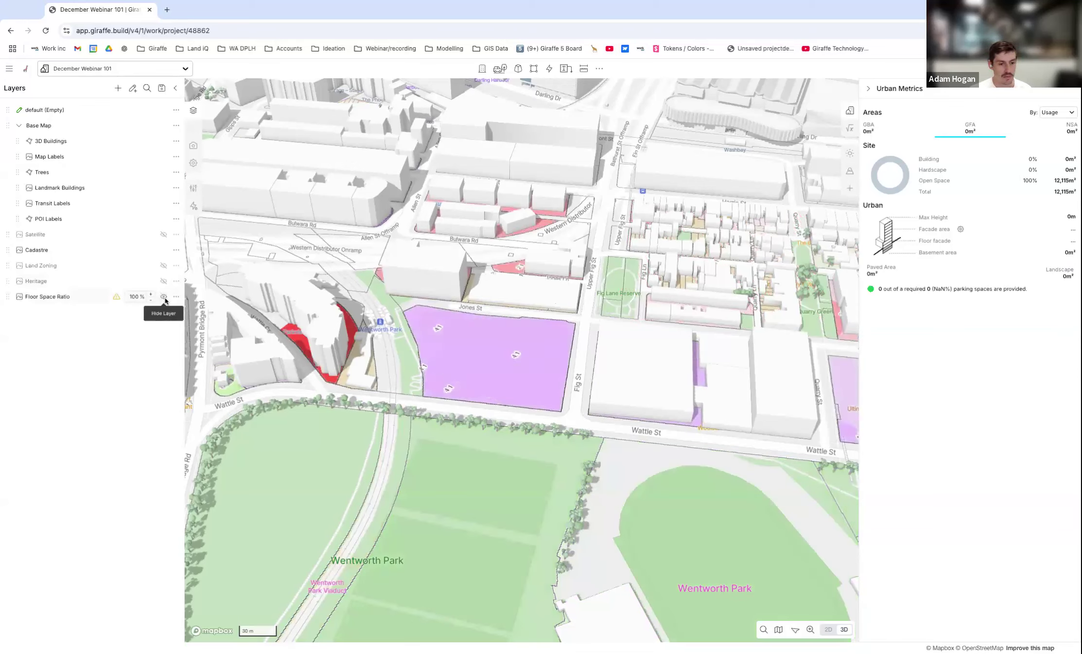
scroll(541, 356, up, 3)
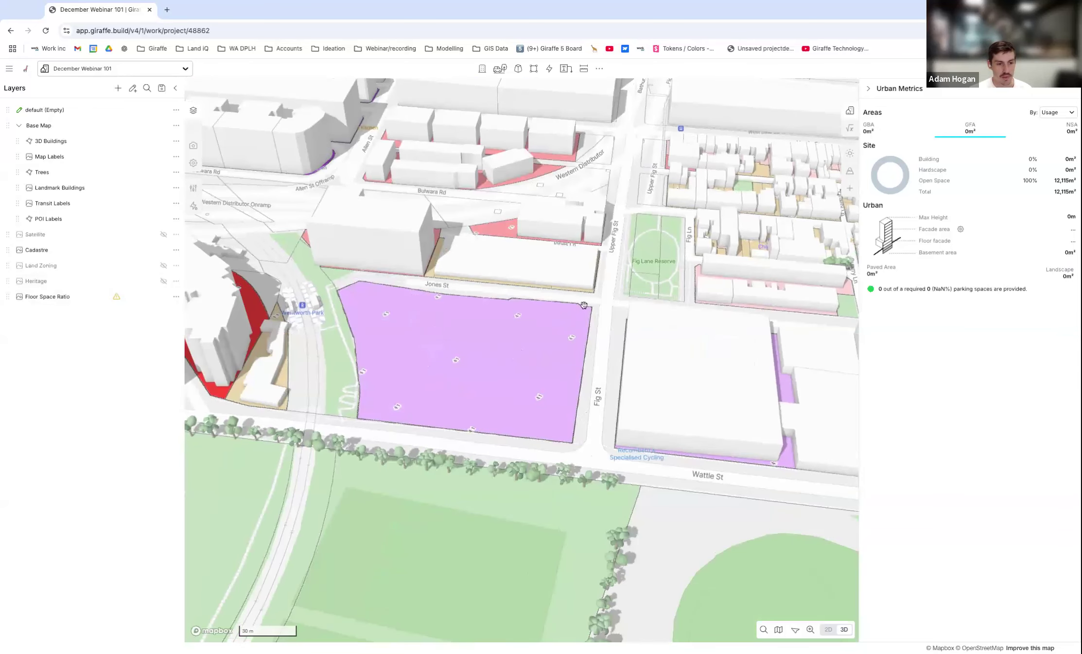
scroll(534, 343, down, 2)
right_drag(535, 343, 531, 344)
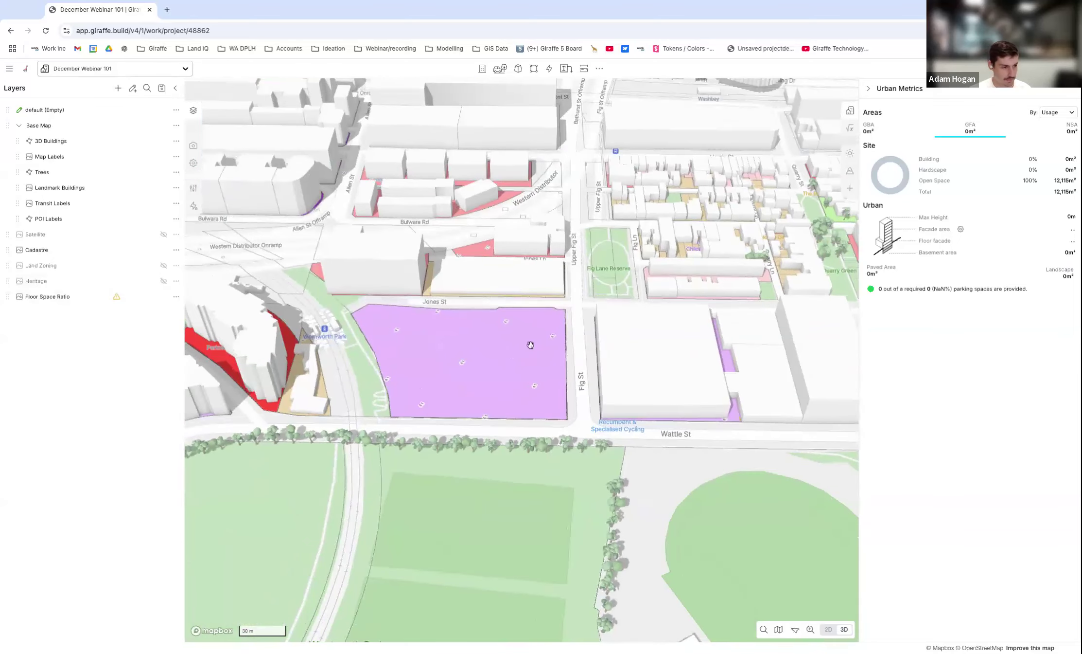
scroll(251, 347, down, 1)
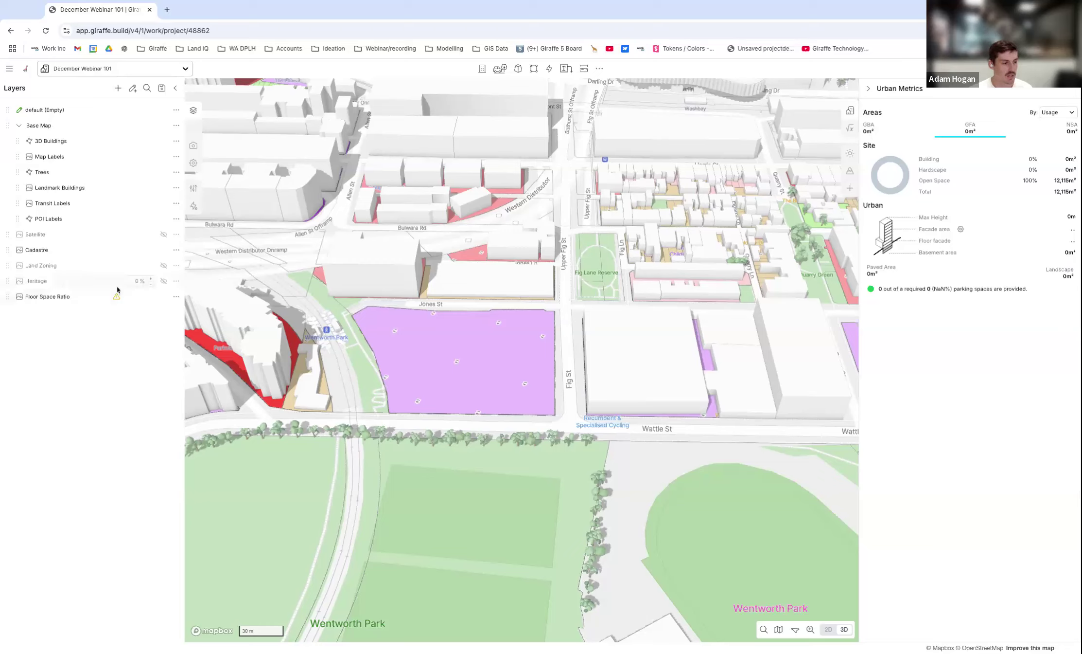
Turn the Heritage and Land Zoning layers back on and group Floor Space Ratio together with Land Zoning.
click(164, 281)
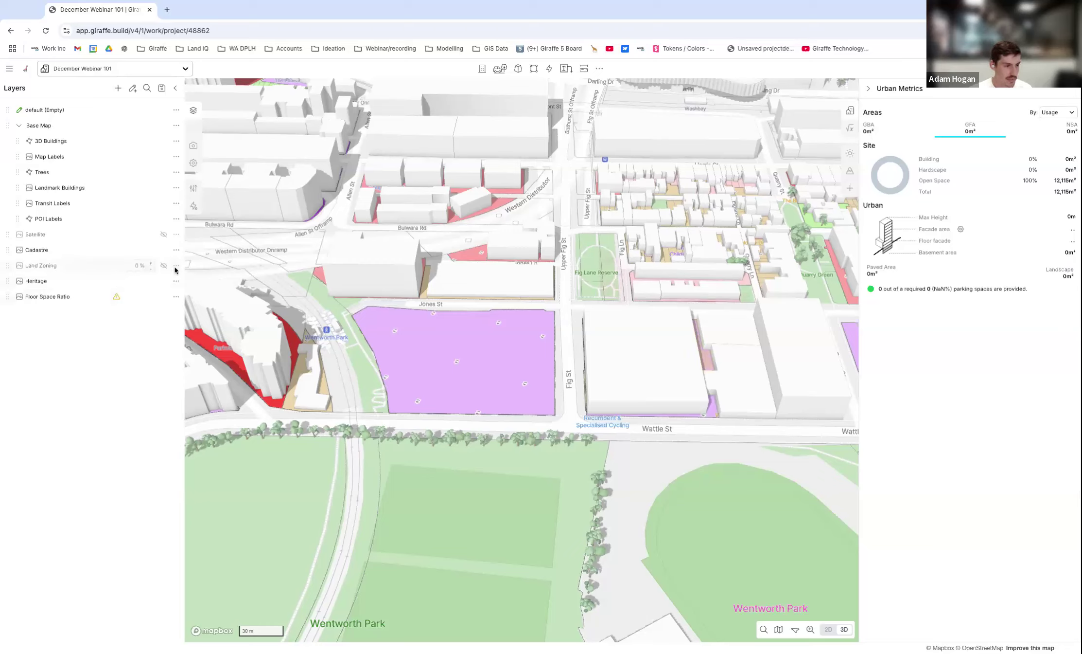
click(164, 265)
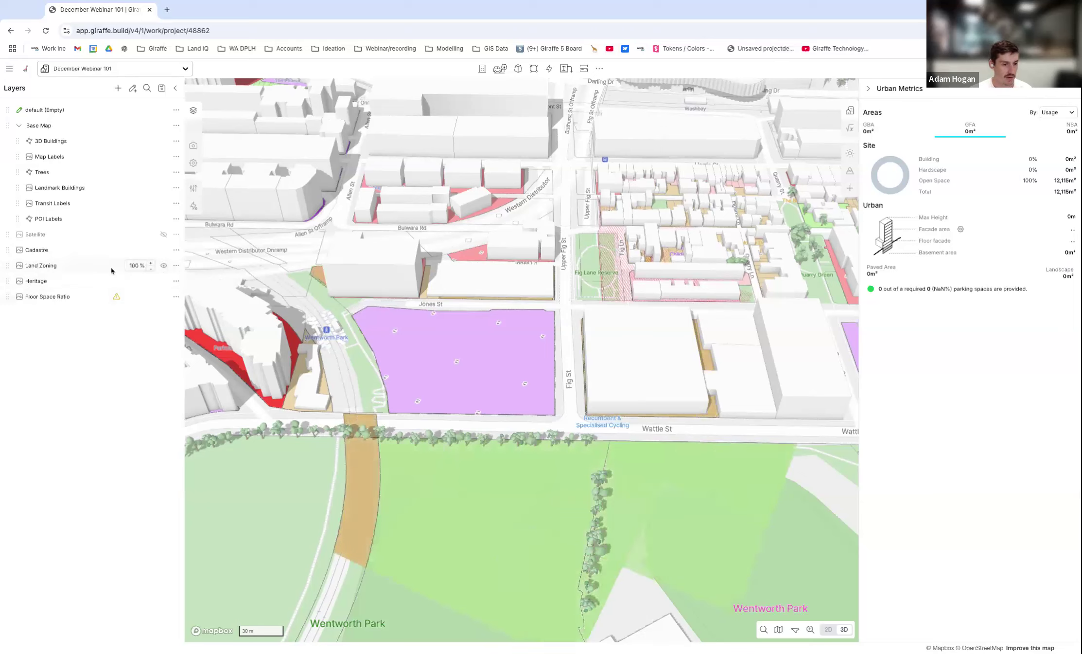
drag(8, 297, 9, 265)
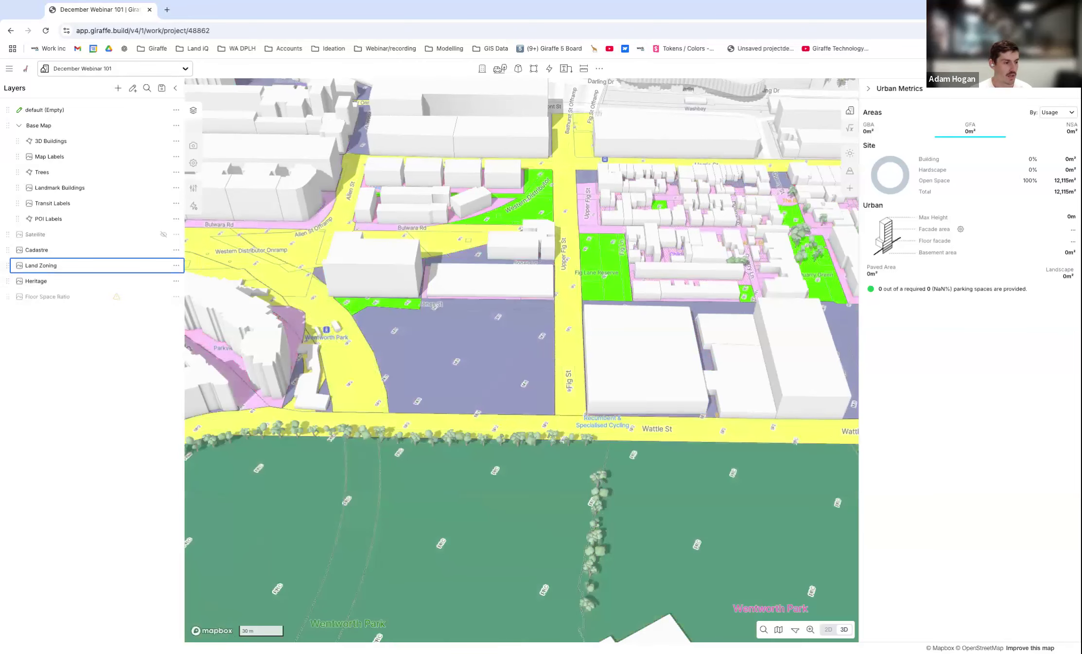
drag(8, 265, 9, 266)
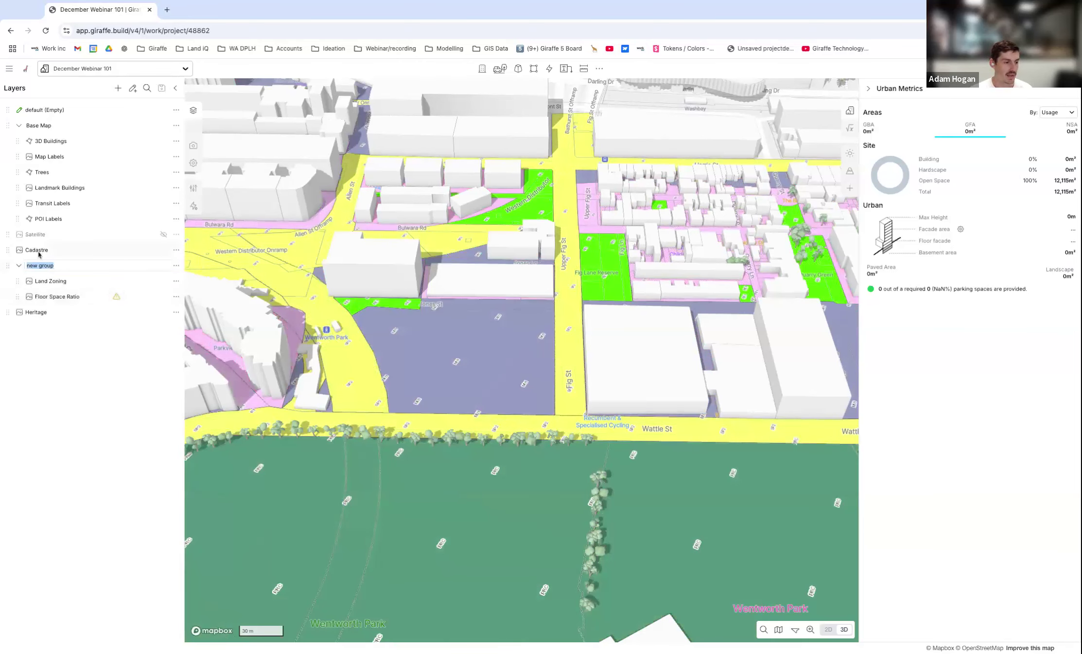
Name the new layer group "LEP Controls" and move the Heritage layer into it between Land Zoning and Floor Space Ratio.
text(LEP Controls)
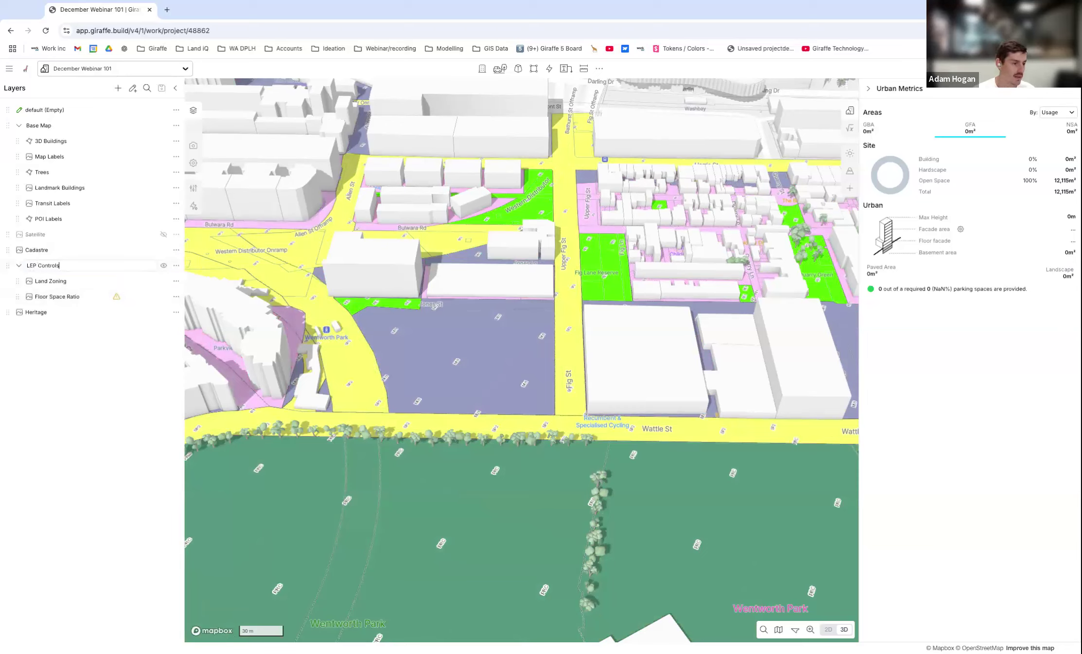
key(Return)
drag(8, 312, 7, 315)
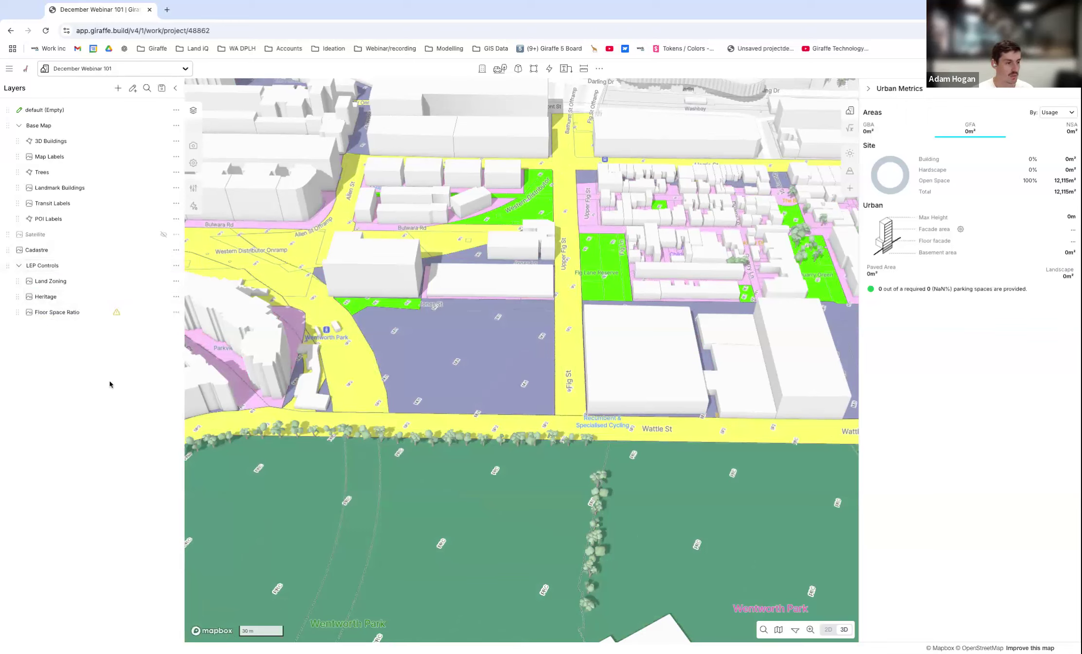
Hide the LEP Controls group on the map, and collapse and re-expand the LEP Controls and Base Map groups.
click(20, 266)
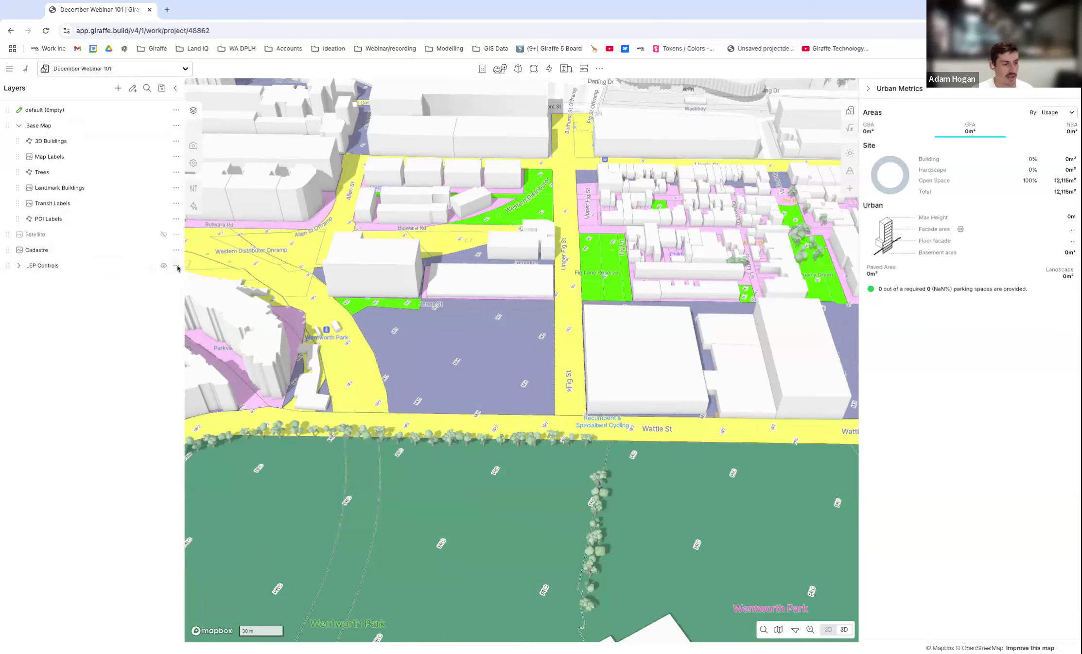
click(164, 265)
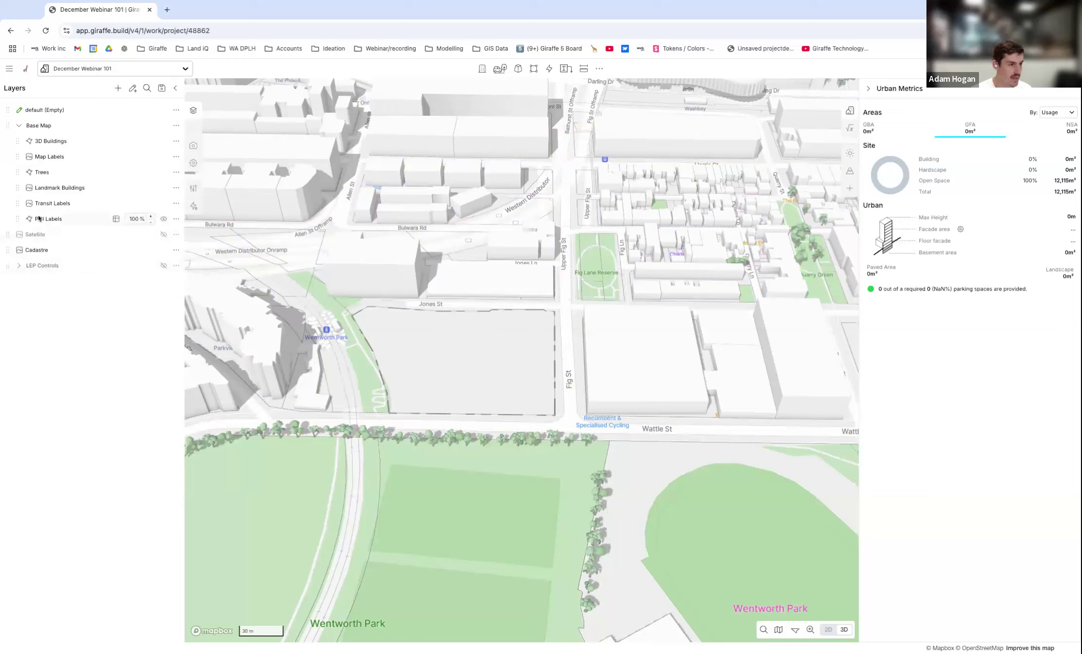
click(19, 125)
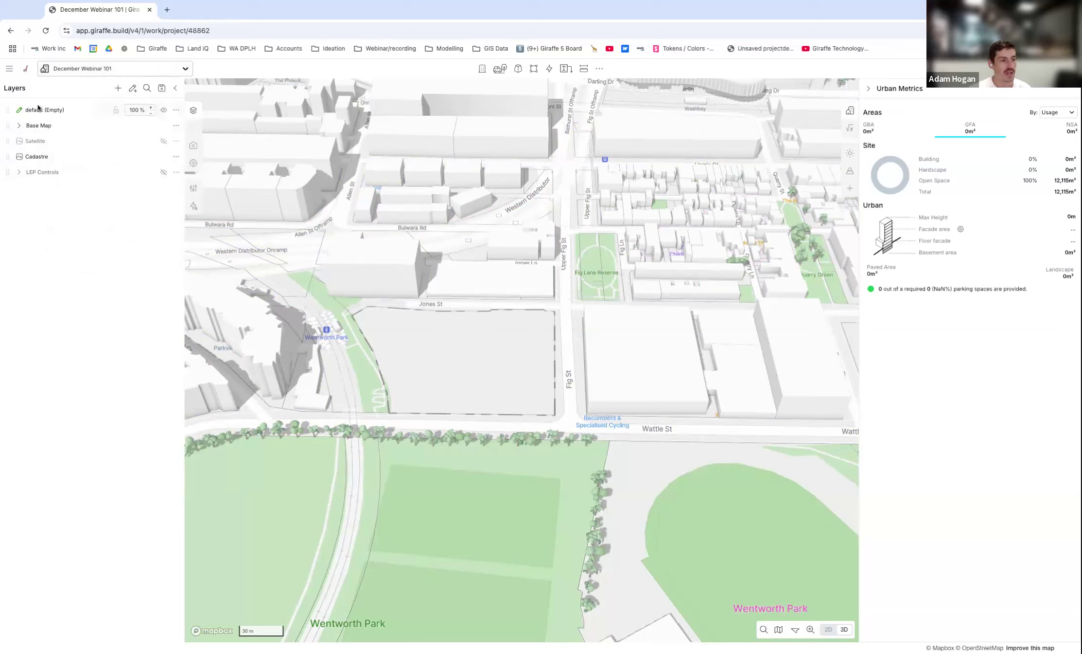
click(20, 176)
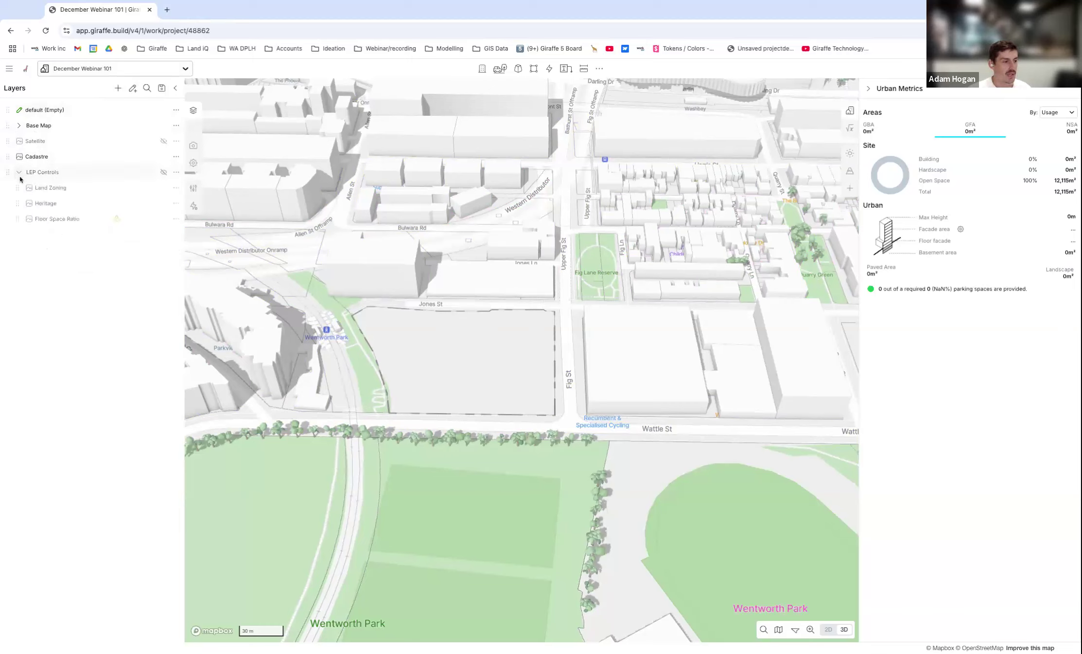
click(19, 126)
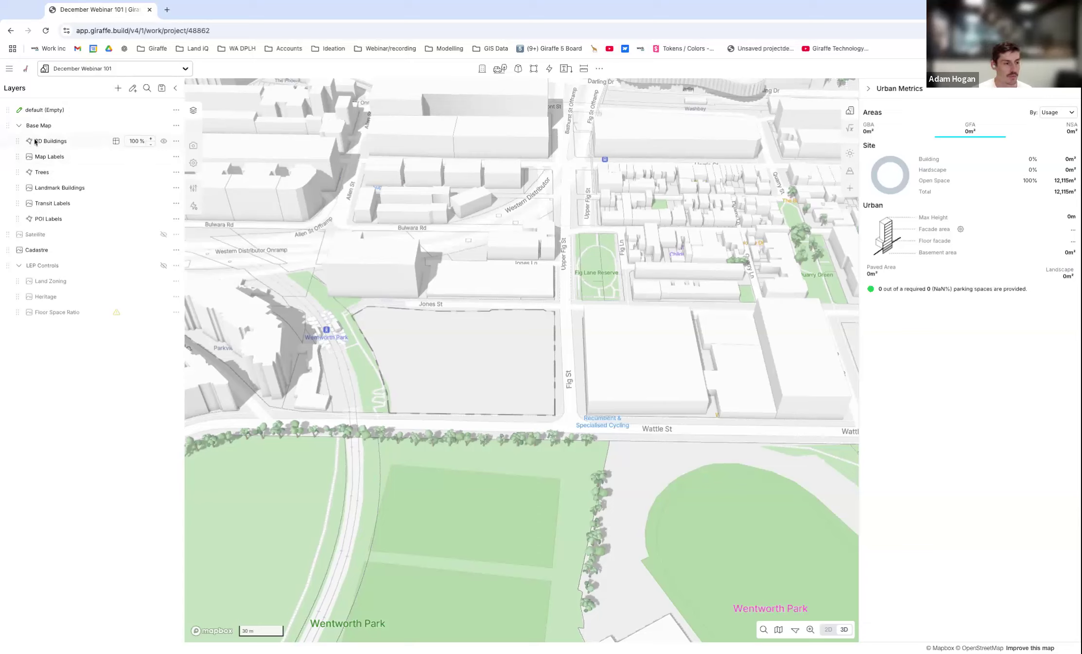
Open the 3D Buildings data table and filter it to buildings whose type equals "Office", viewing them across Darling Harbour.
click(116, 141)
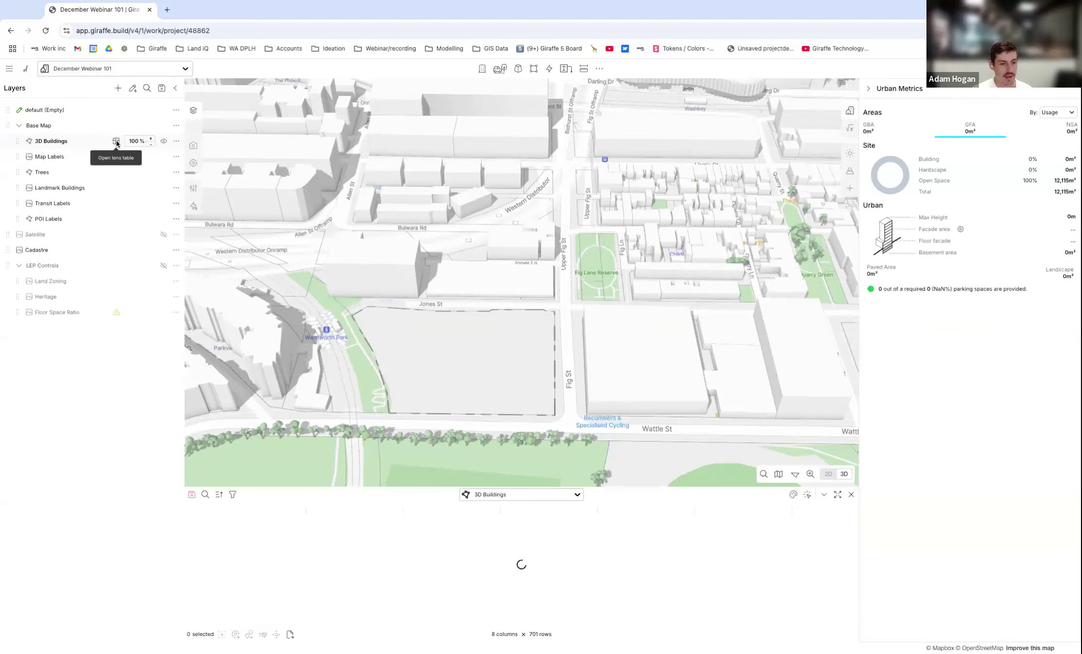
scroll(392, 395, down, 3)
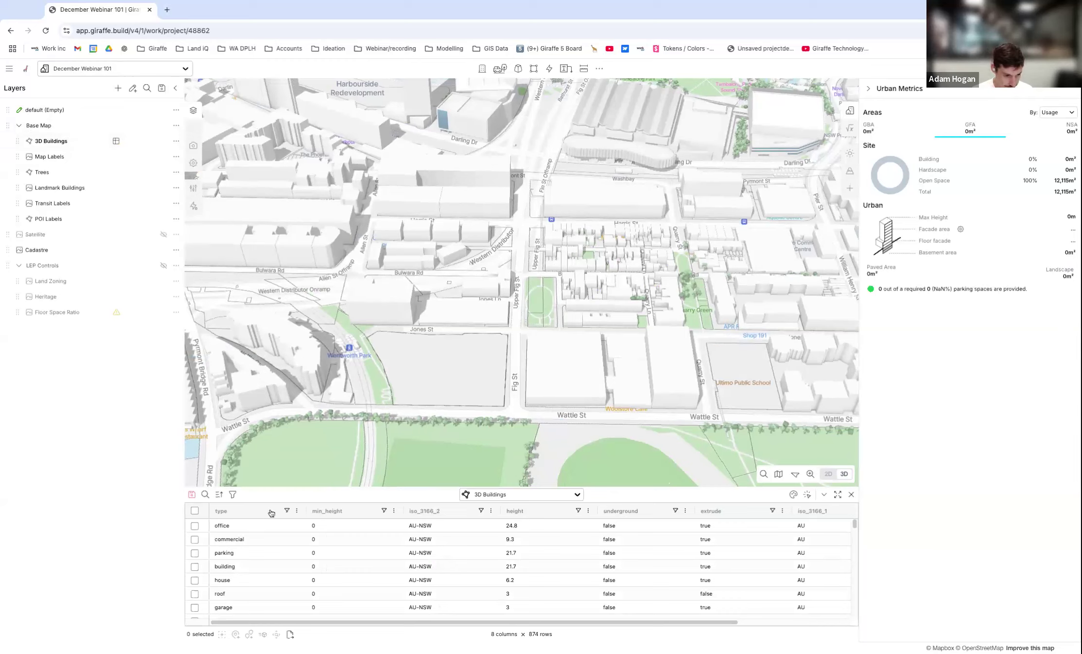
click(287, 512)
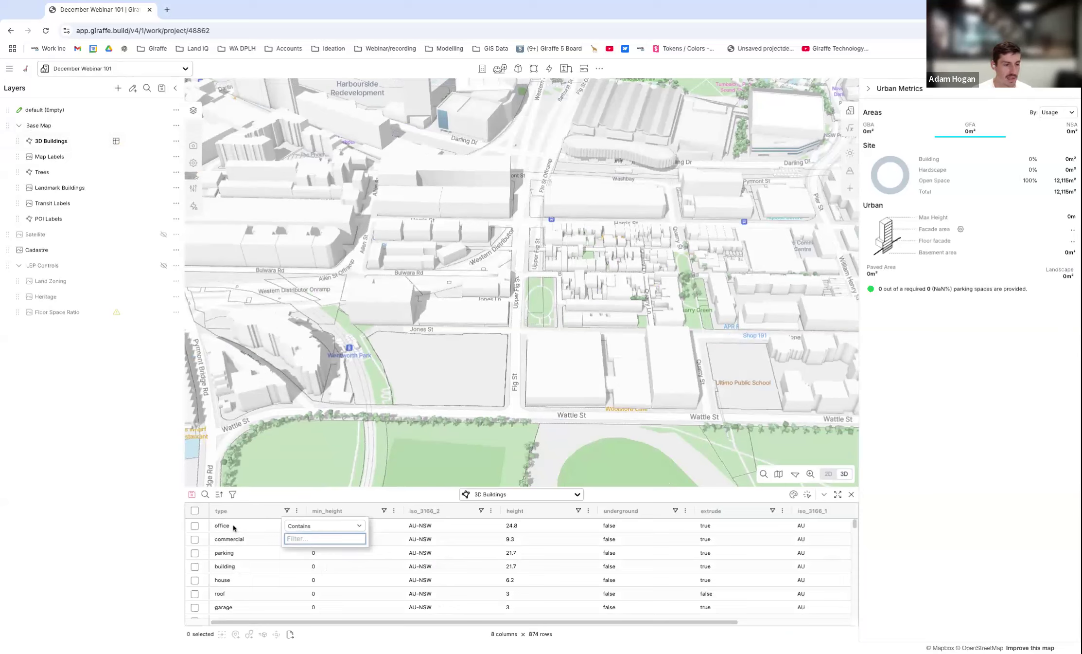
click(358, 530)
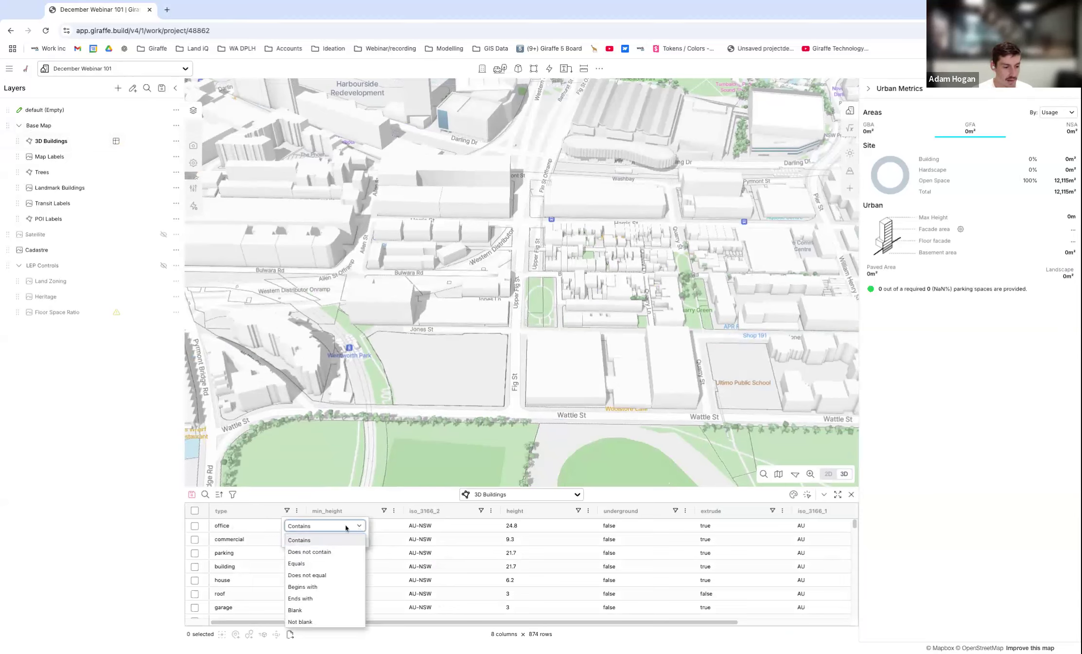
click(315, 563)
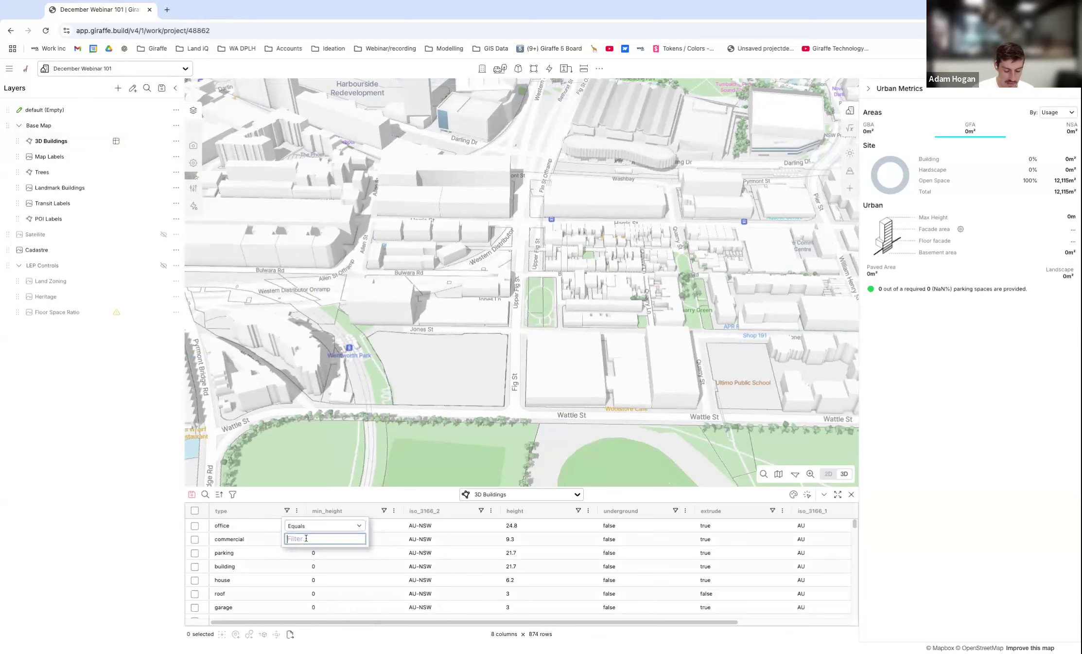
text(Office)
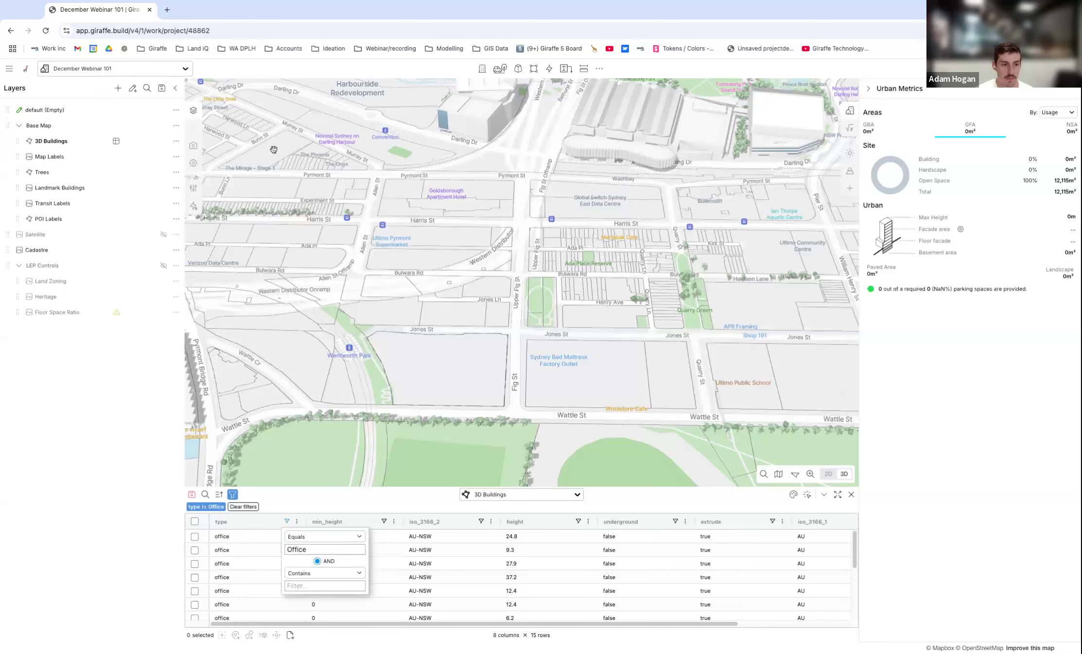
scroll(533, 374, down, 4)
drag(510, 299, 474, 385)
scroll(474, 384, down, 5)
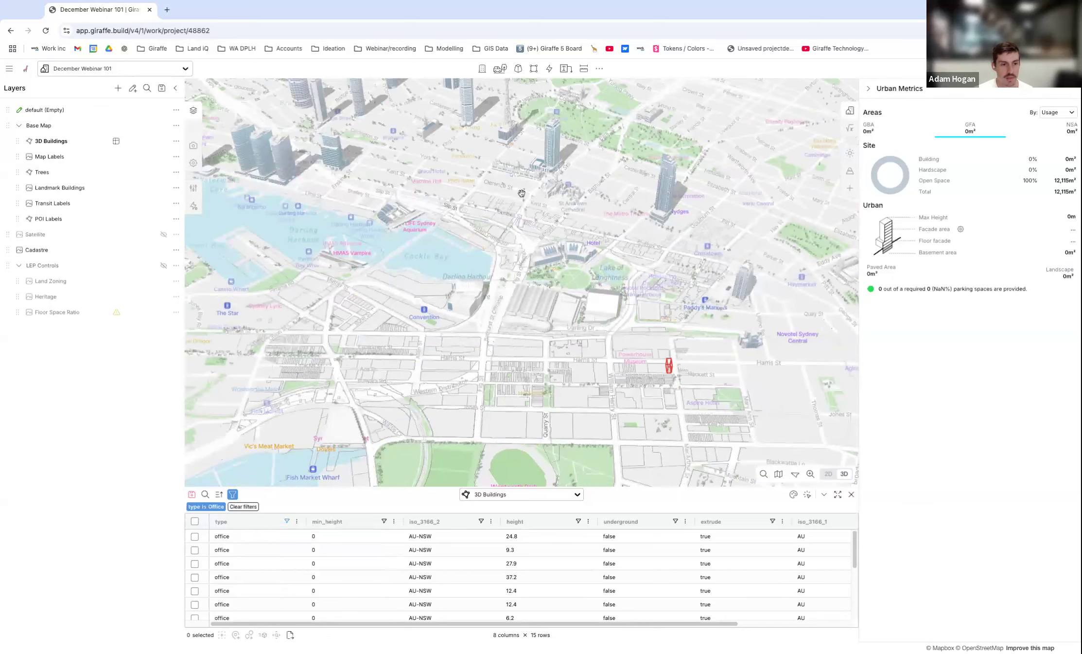
scroll(611, 256, up, 3)
scroll(608, 278, down, 2)
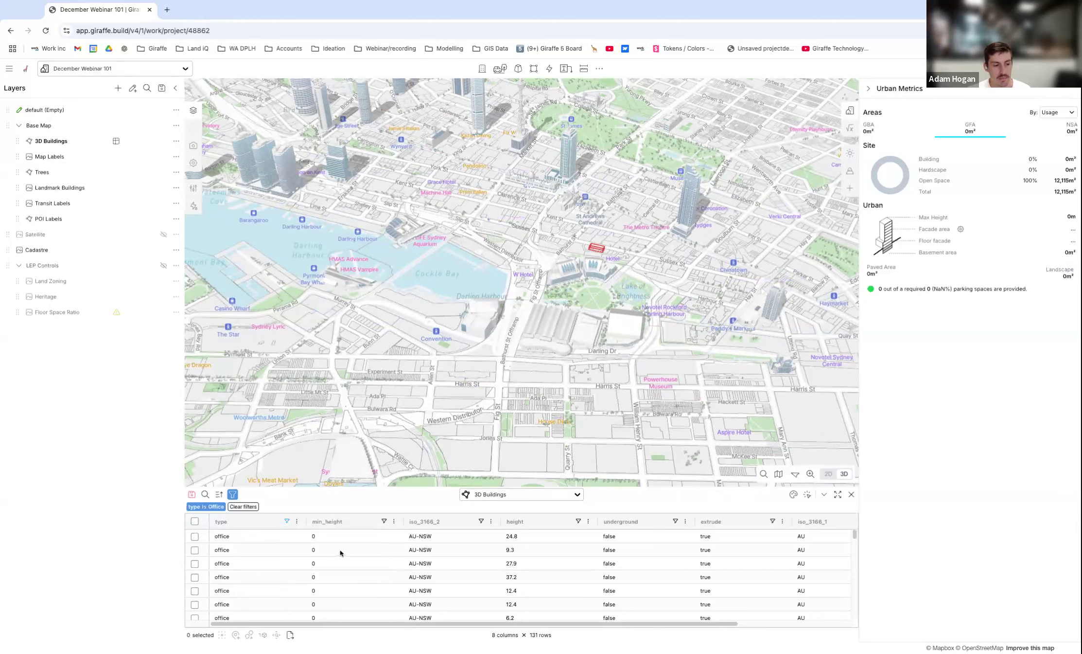
Clear the office filter from the 3D Buildings table and return to the site beside Wentworth Park.
click(242, 508)
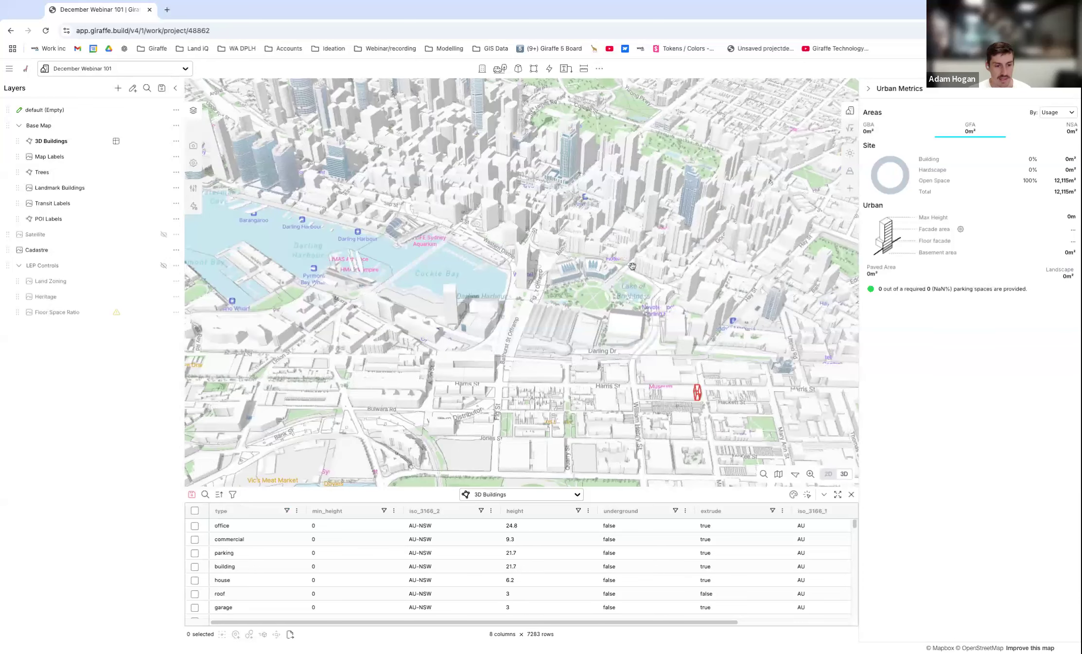
scroll(635, 221, down, 5)
scroll(519, 316, up, 10)
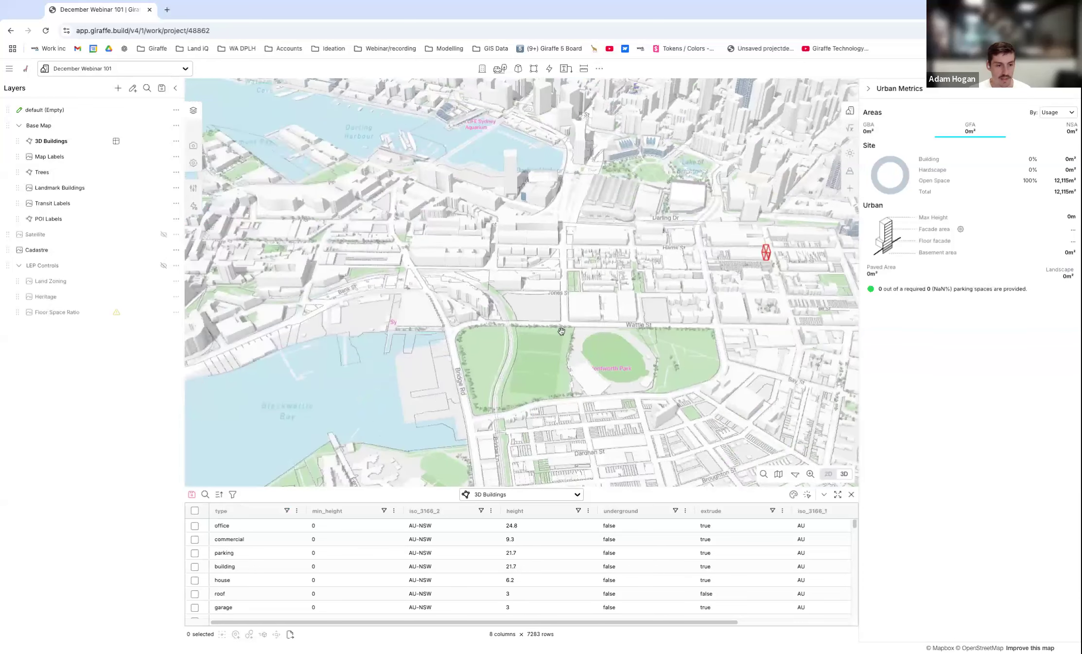
scroll(536, 294, down, 1)
right_drag(536, 293, 600, 379)
drag(601, 379, 547, 409)
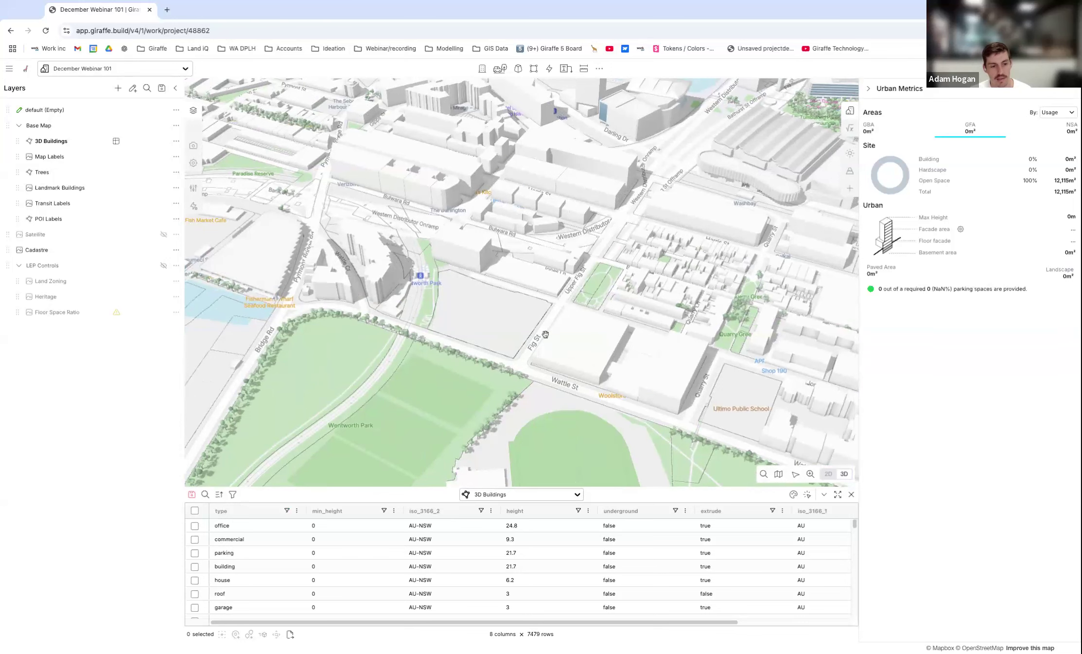
scroll(545, 335, up, 2)
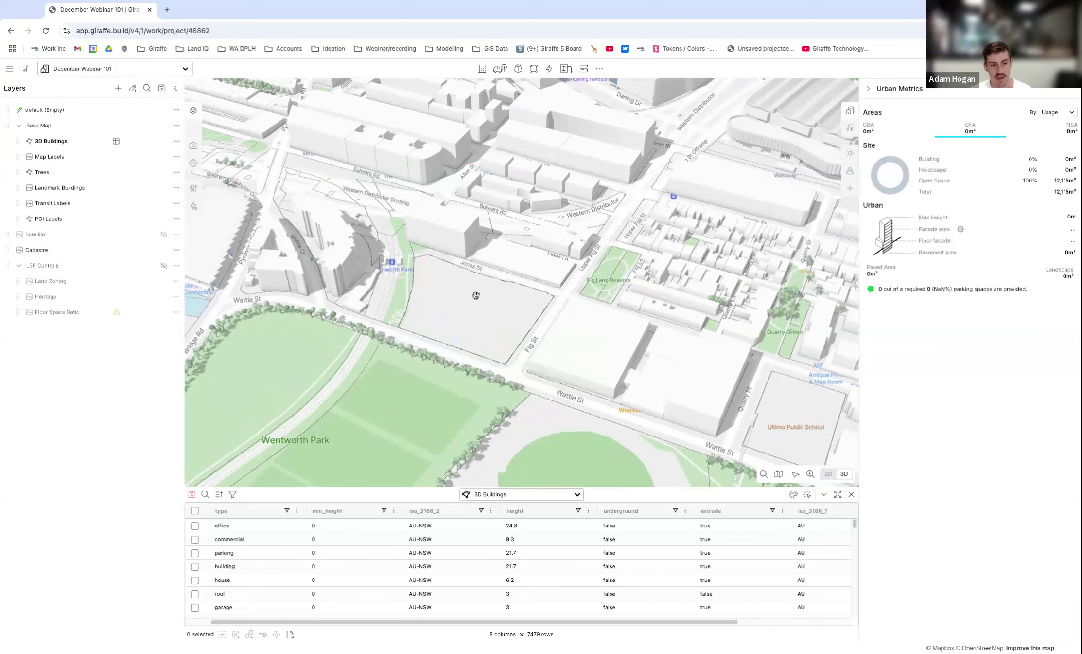
drag(486, 303, 372, 258)
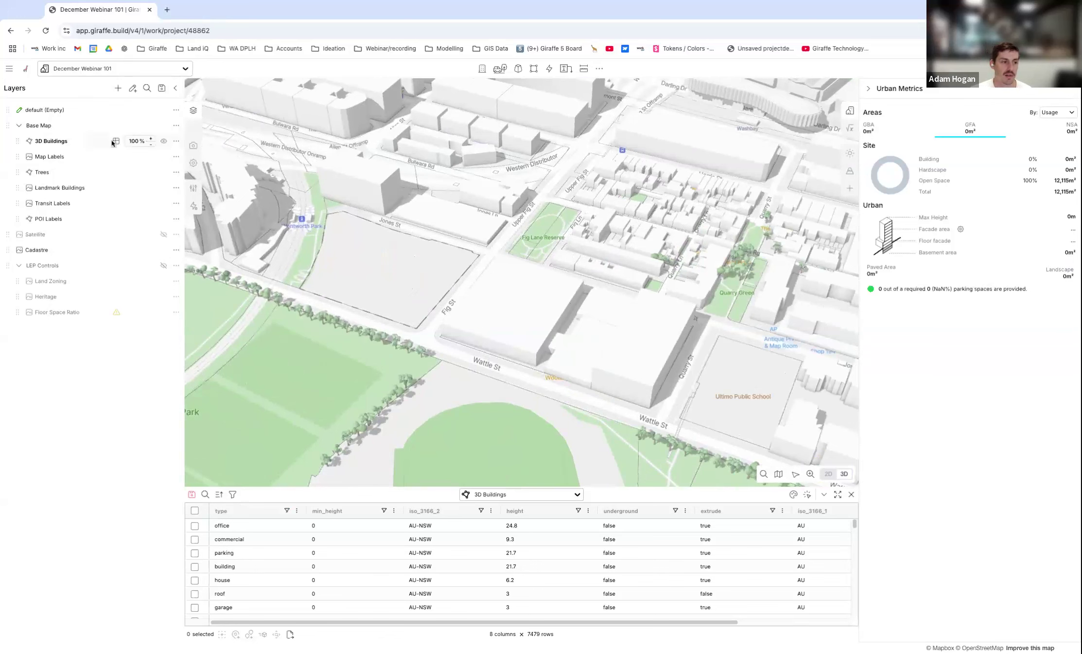
Hide the 3D Buildings layer, show it again and reopen its data table.
click(164, 141)
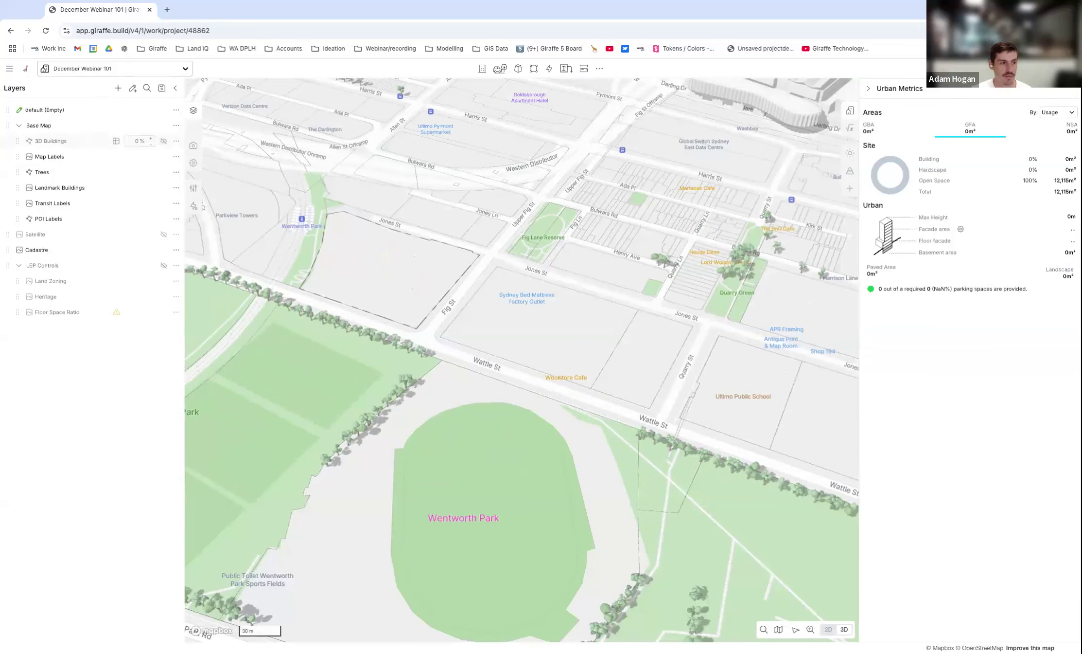
click(164, 141)
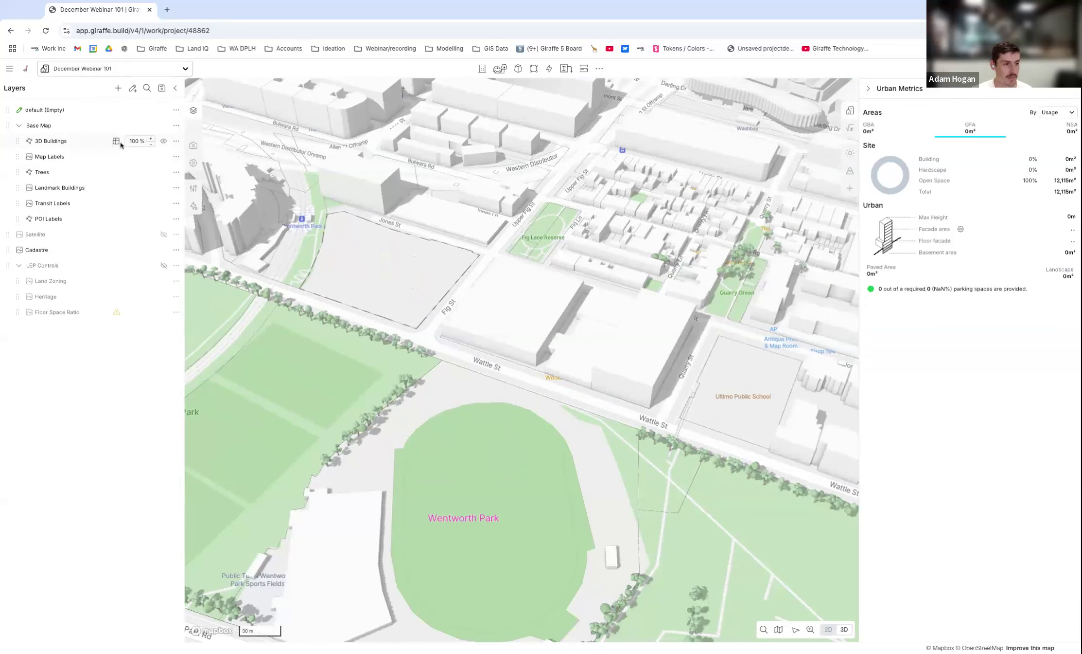
click(119, 141)
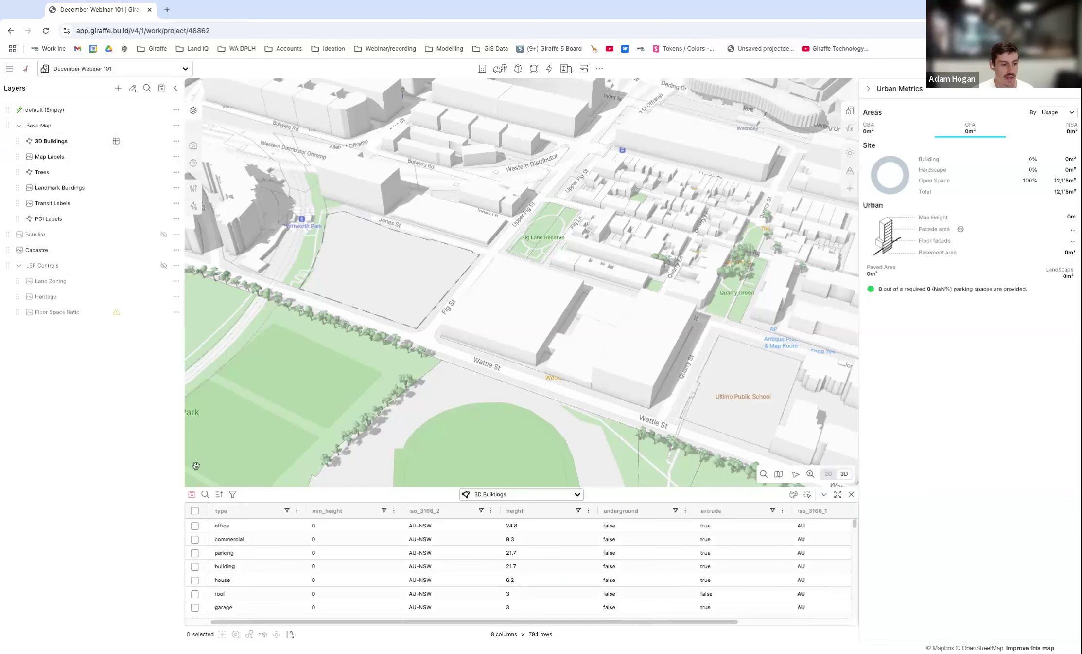
Add a geometry filter in exclude mode to the 3D Buildings table and start drawing its boundary.
click(233, 494)
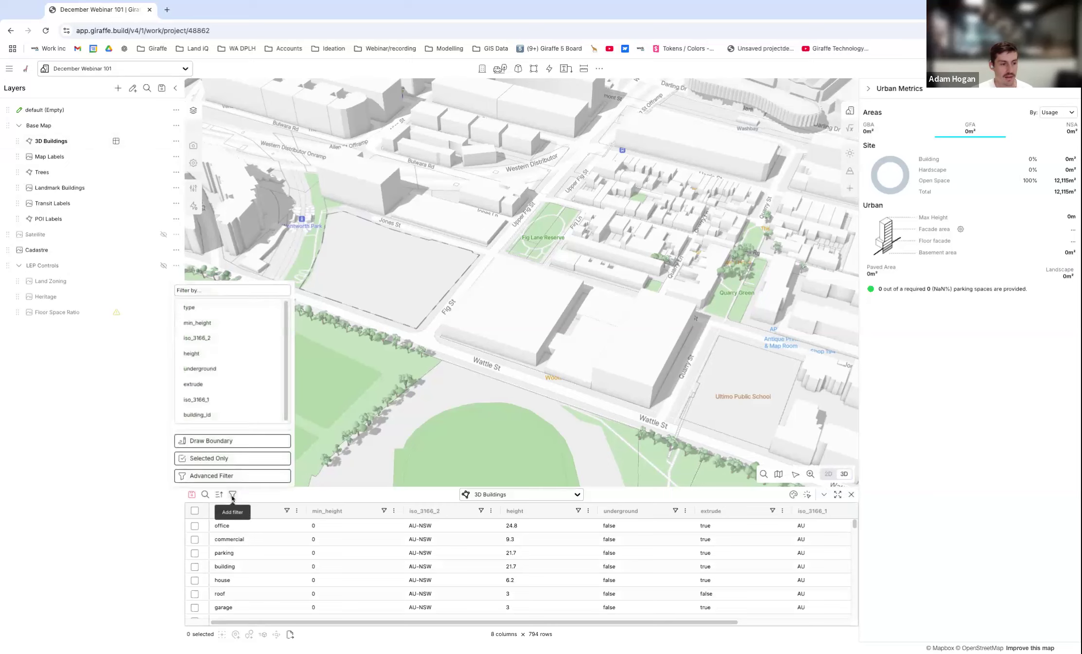
click(219, 440)
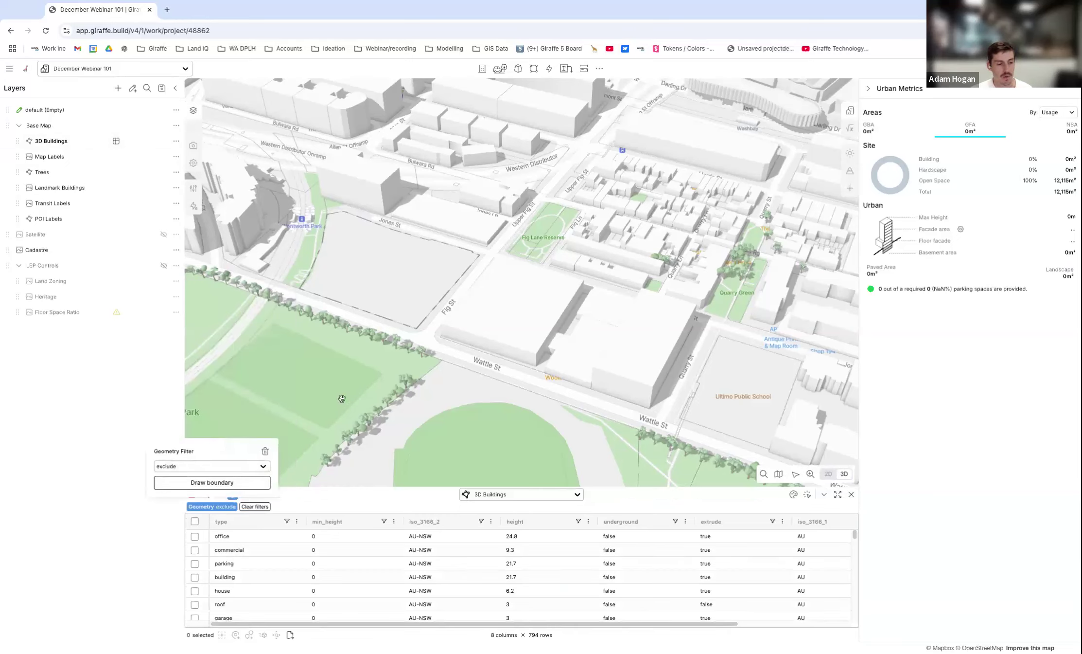
click(219, 471)
click(220, 471)
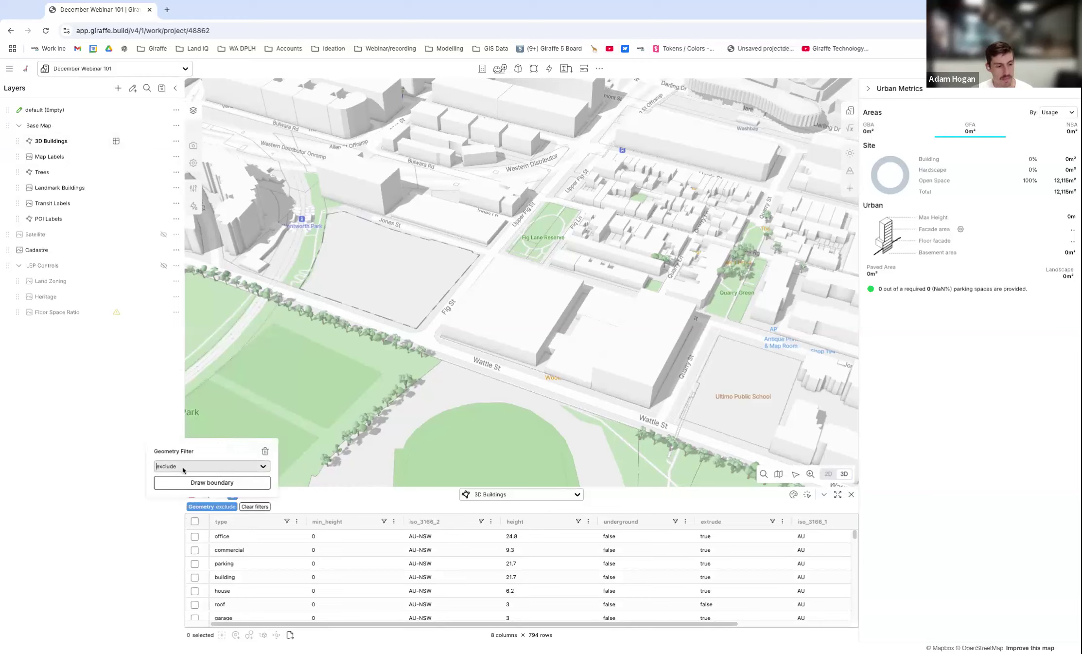
click(194, 482)
Draw and apply an exclusion boundary of about 18,990 m² around the buildings between Jones St, Upper Fig St and the Western Distributor.
click(544, 462)
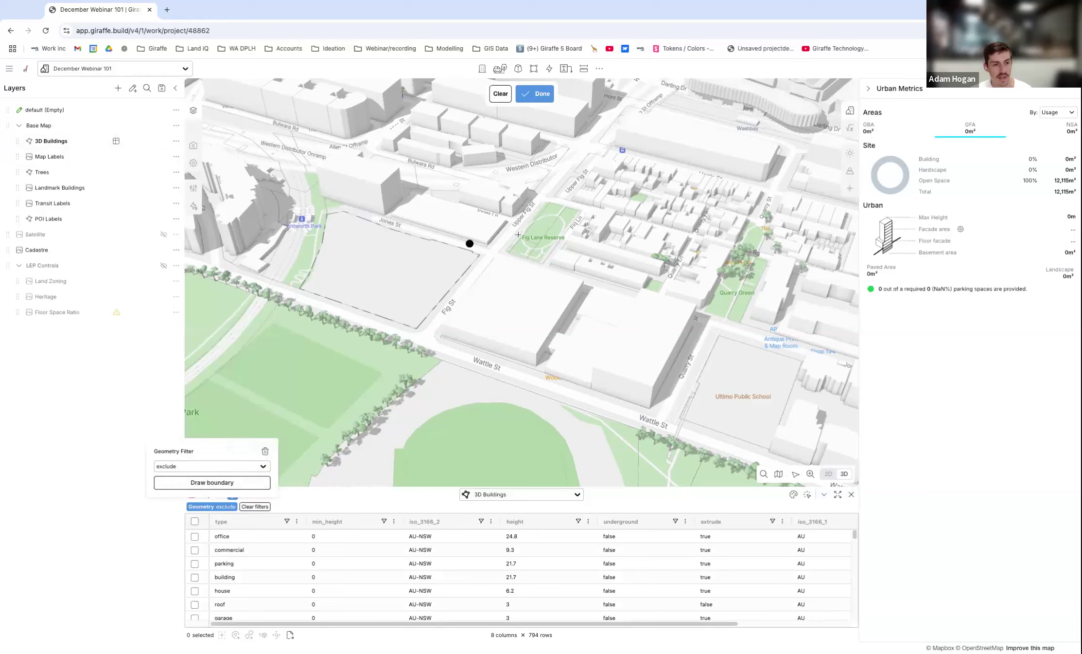
click(546, 186)
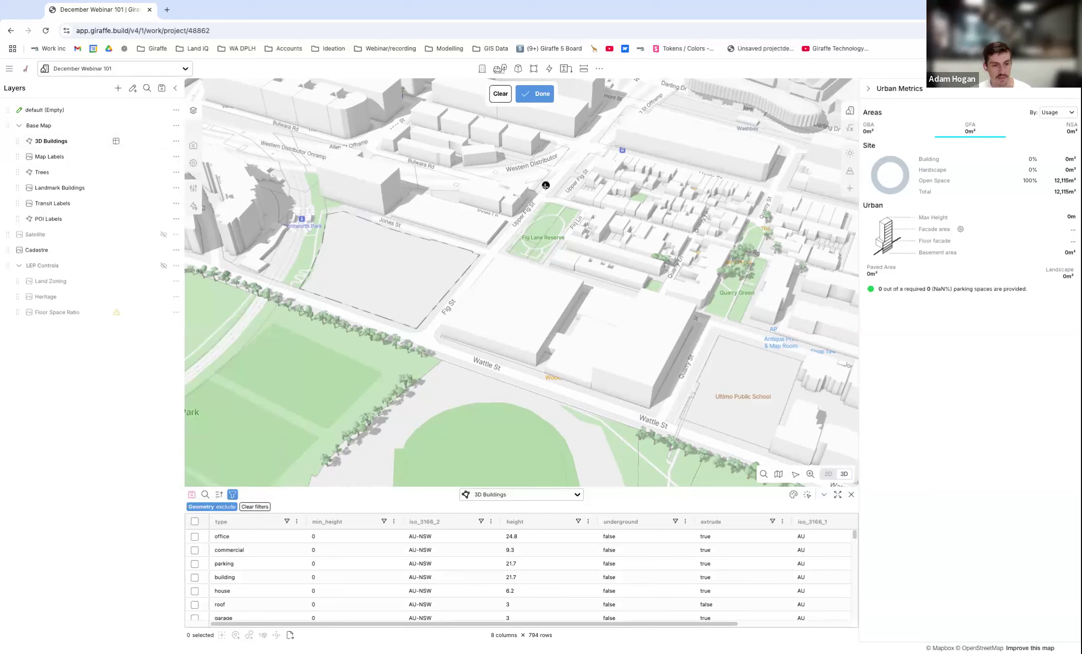
click(491, 253)
click(306, 198)
click(313, 151)
click(371, 155)
click(454, 177)
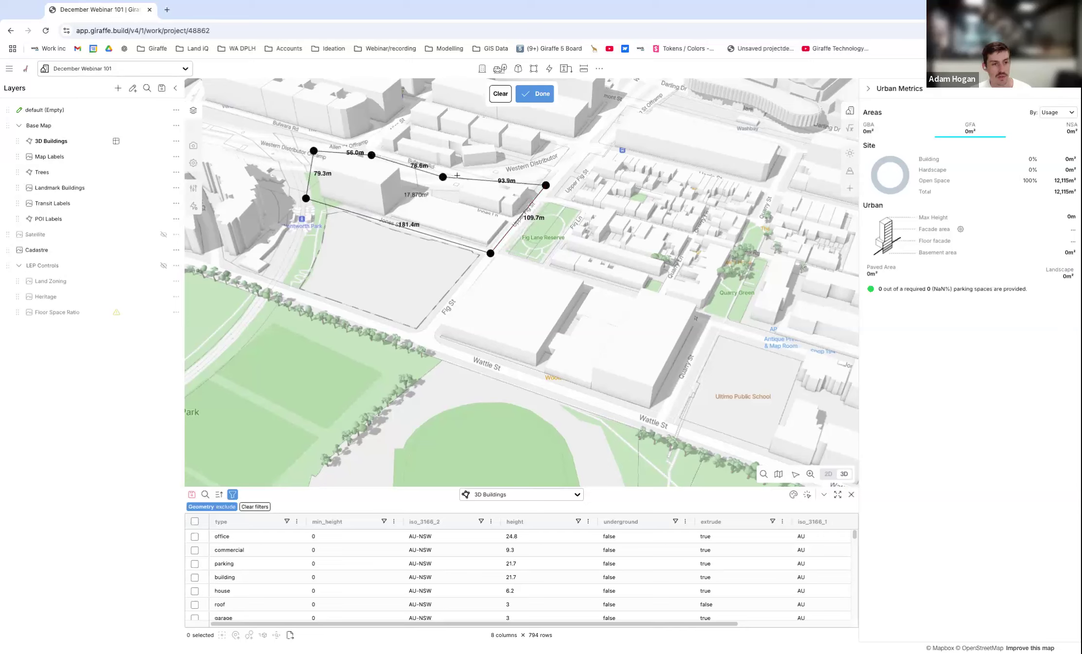
double_click(527, 171)
right_drag(473, 267, 538, 293)
scroll(671, 266, down, 3)
scroll(406, 221, up, 5)
right_drag(406, 222, 697, 311)
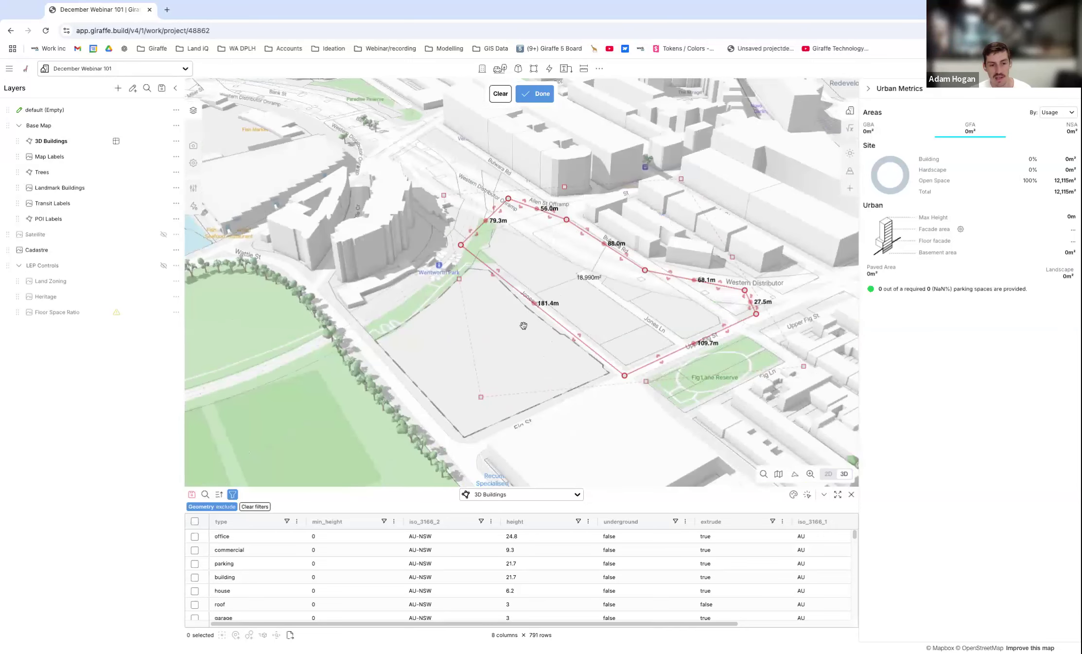
right_drag(330, 339, 665, 353)
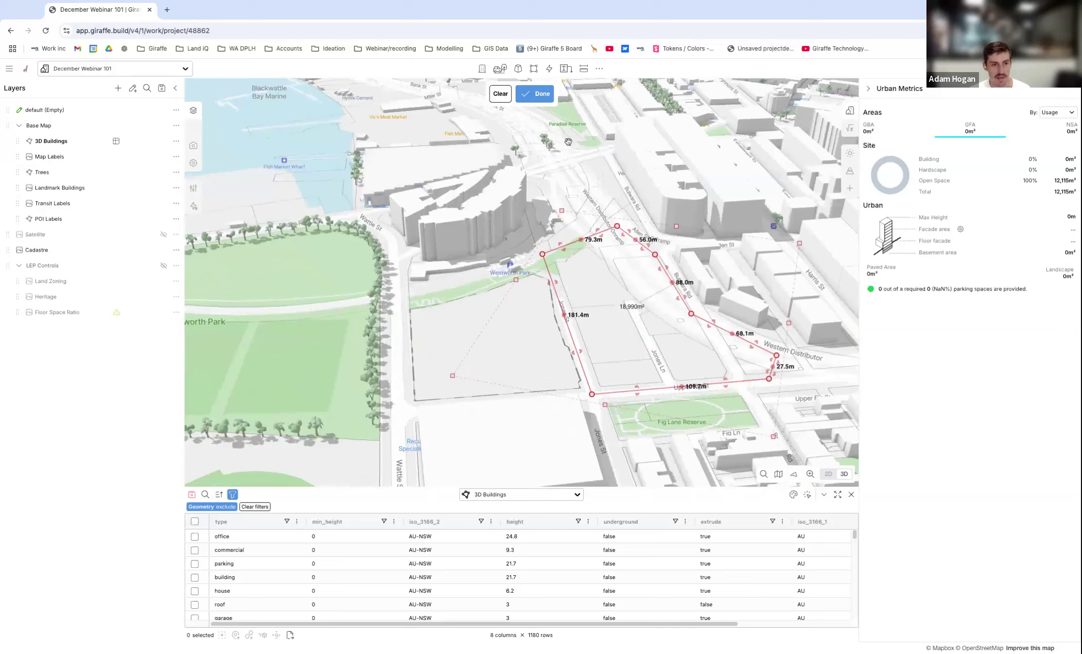
click(534, 95)
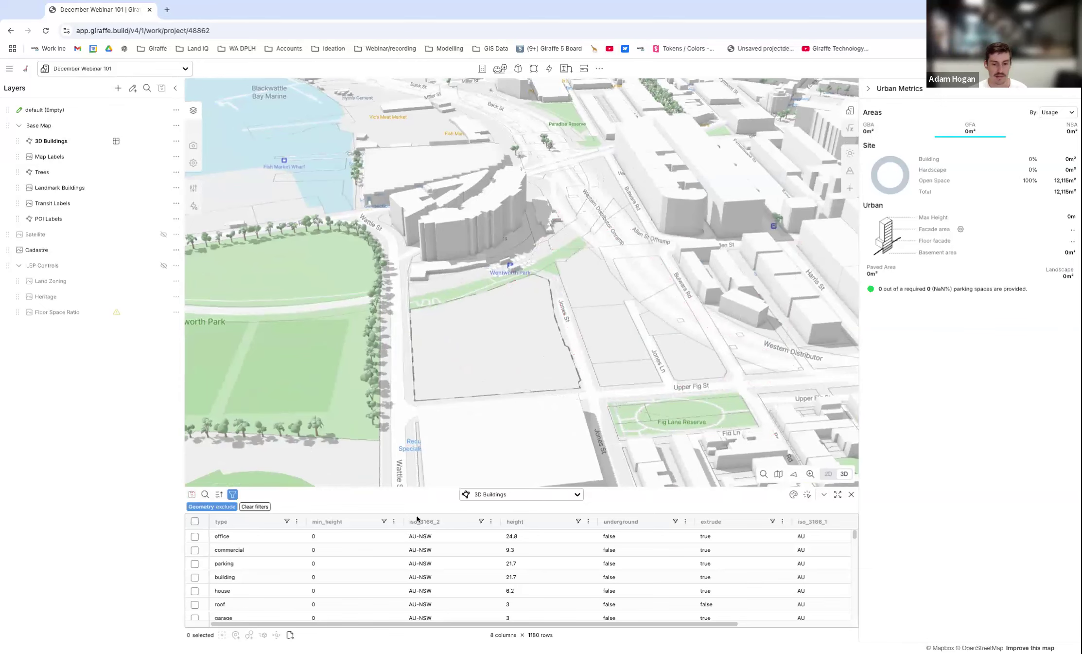
Close the 3D Buildings data table and collapse the LEP Controls layer group.
click(852, 495)
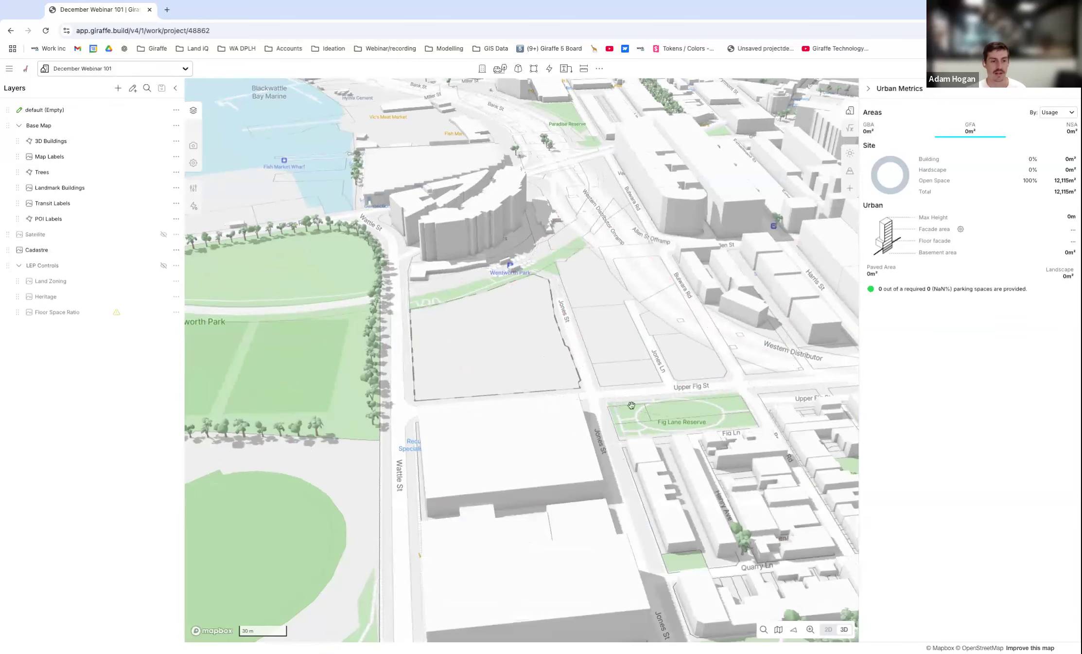
scroll(652, 459, down, 3)
right_drag(530, 424, 601, 414)
scroll(603, 282, up, 3)
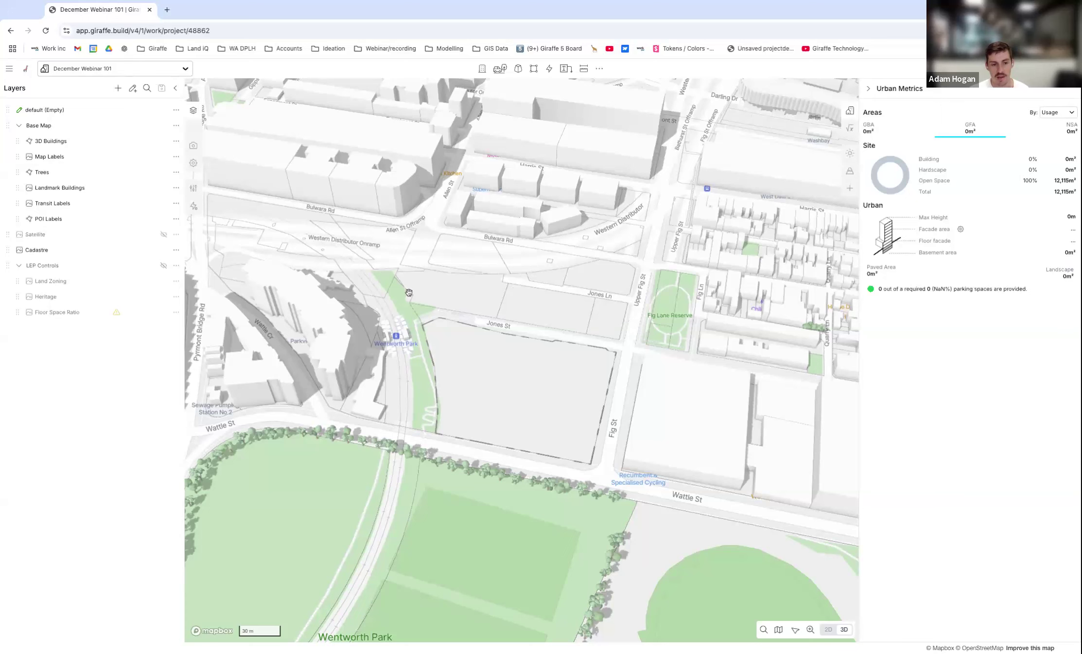
scroll(449, 349, down, 3)
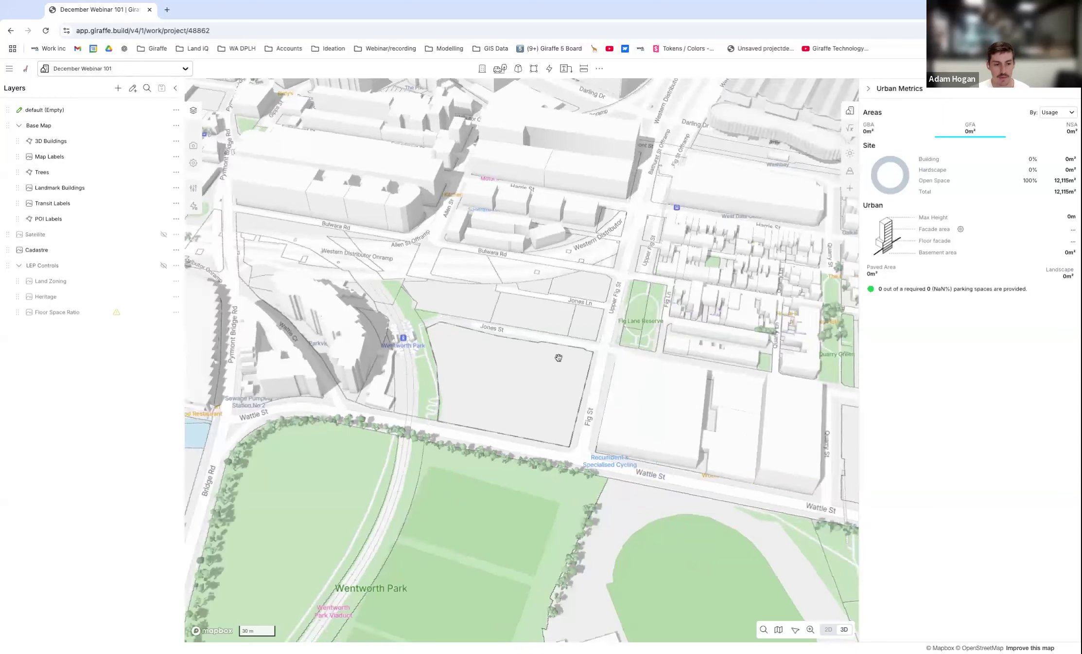
right_drag(558, 357, 477, 343)
scroll(532, 355, down, 3)
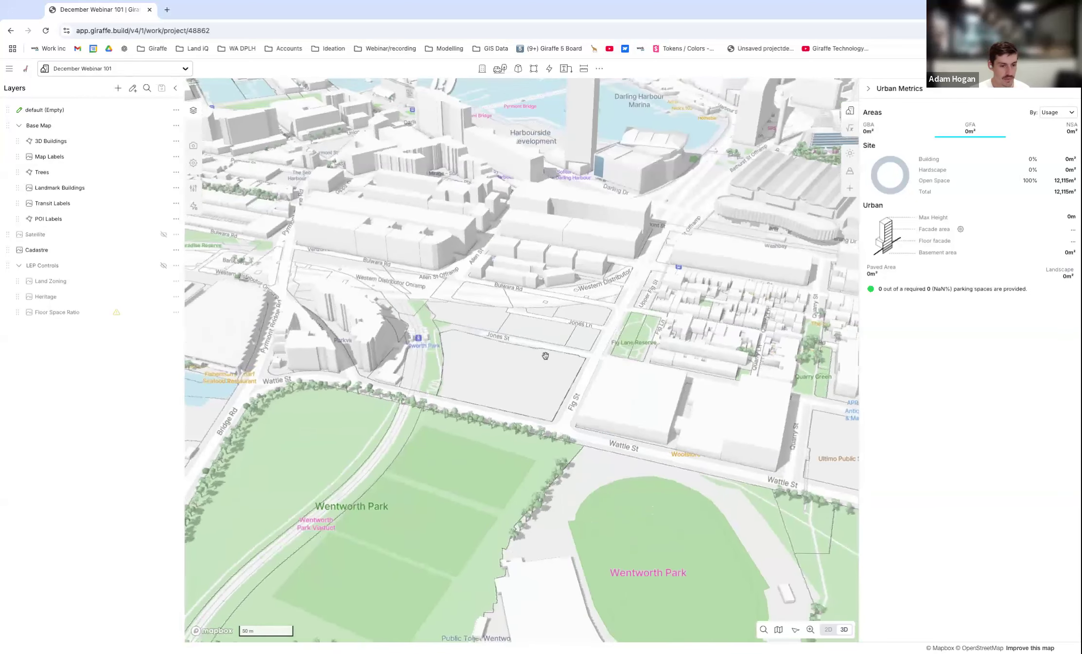
click(19, 265)
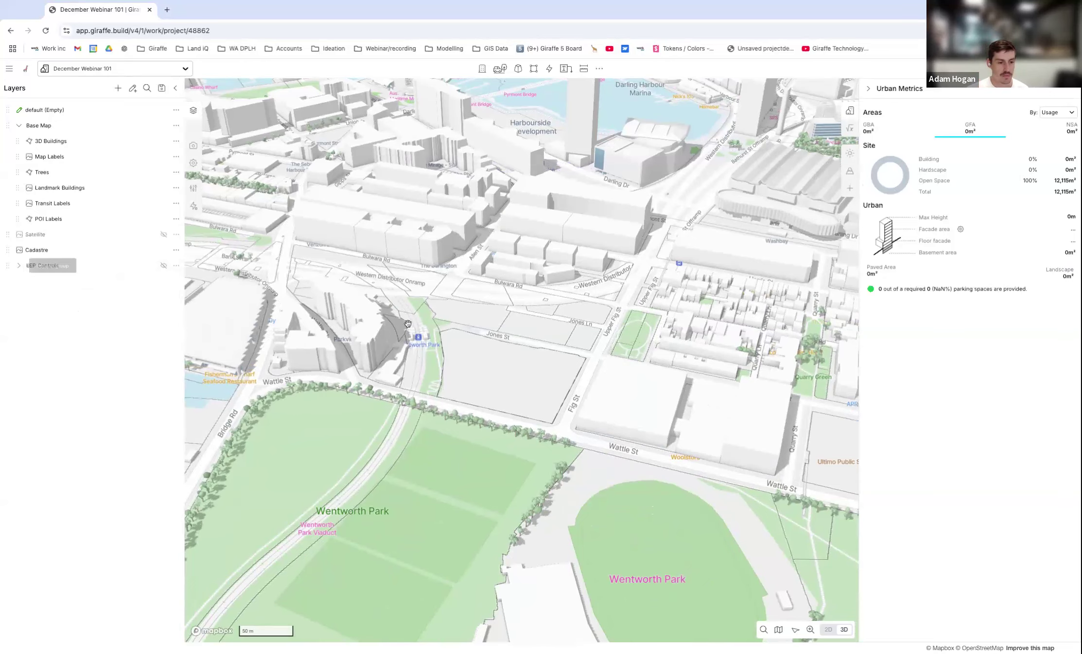
Create a new drawing layer named "Option 01" for the site.
scroll(476, 316, down, 1)
scroll(476, 317, up, 2)
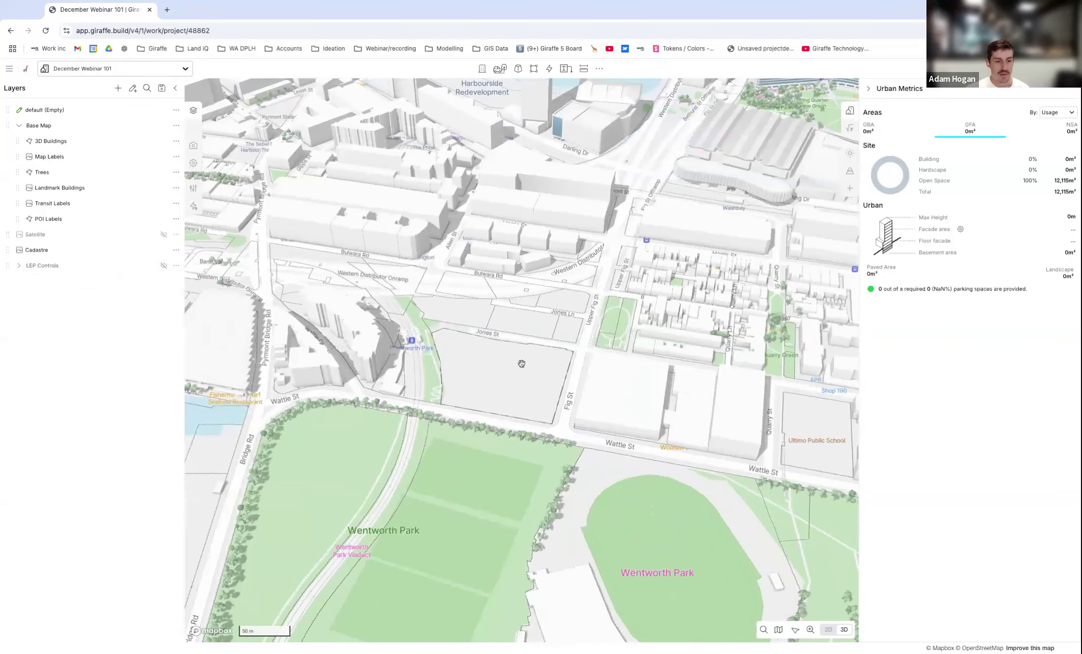
scroll(525, 365, up, 2)
scroll(491, 366, up, 2)
scroll(499, 384, up, 3)
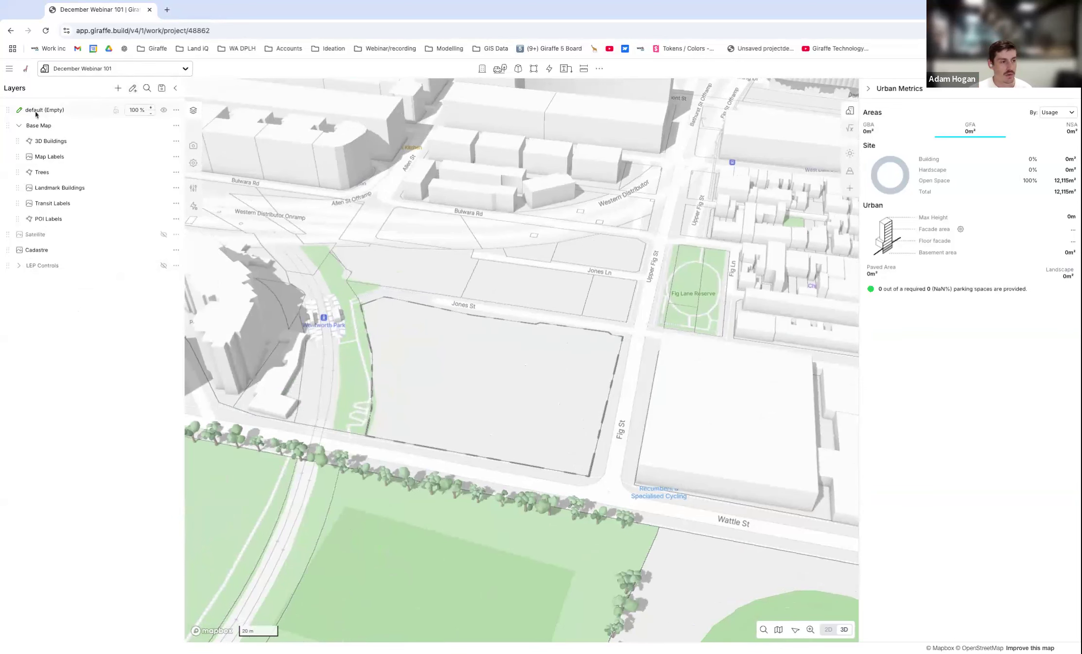
click(132, 89)
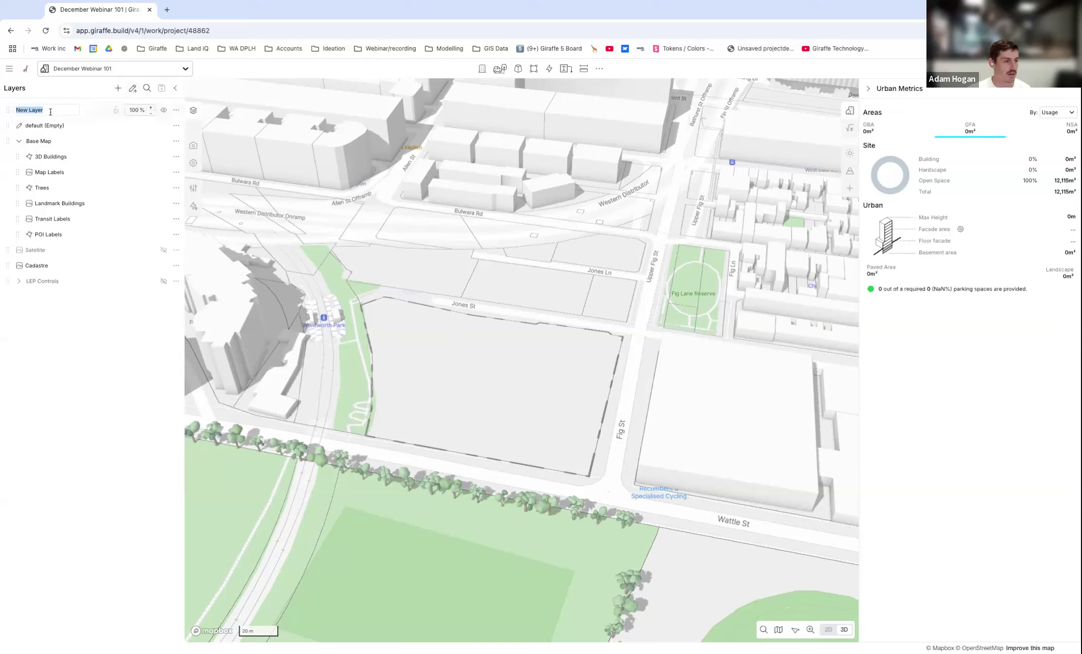
text(Option 01)
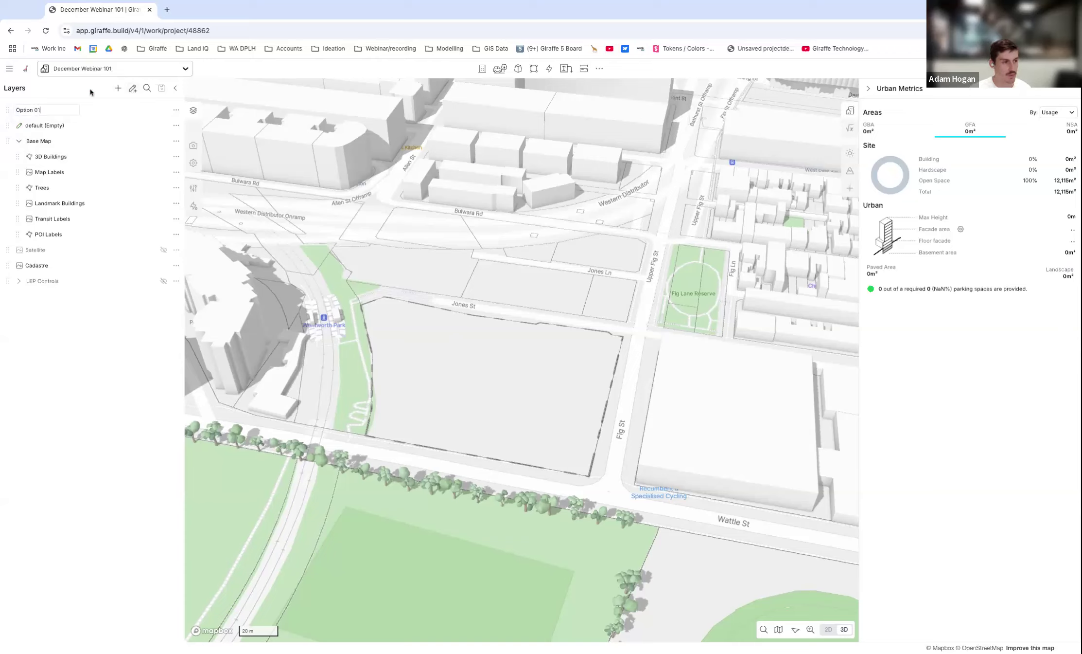
key(Return)
Create a second drawing layer named "Option 02" and place it directly below Option 01.
click(132, 88)
text(Option)
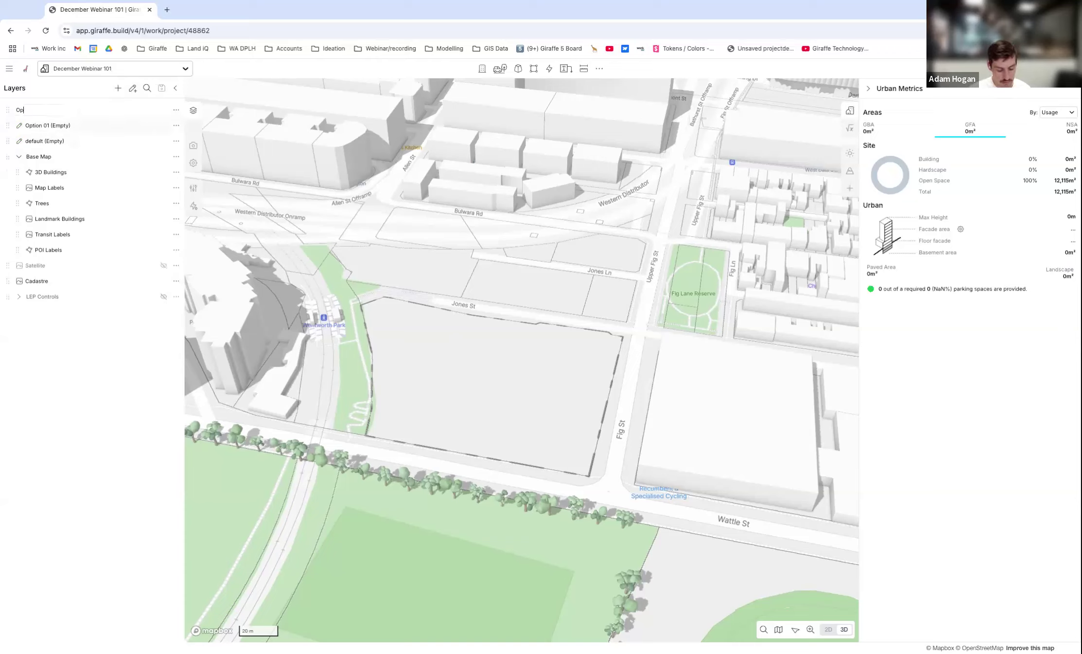
key(Return)
drag(8, 127, 9, 126)
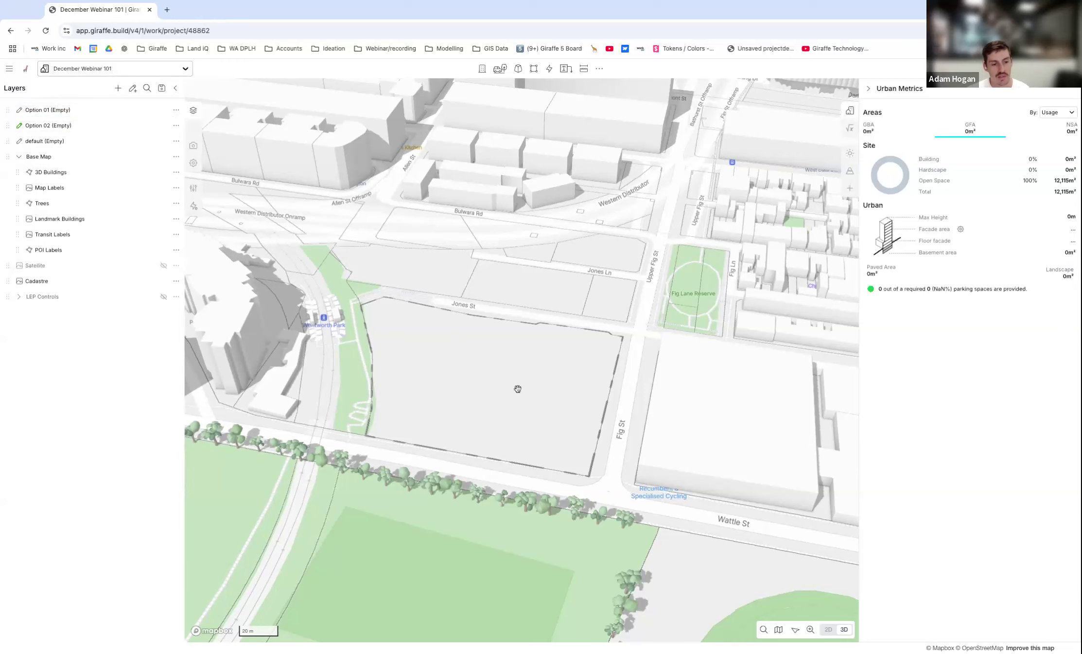
Make Option 01 the active drawing layer for the site beside Wentworth Park.
right_drag(519, 418, 519, 238)
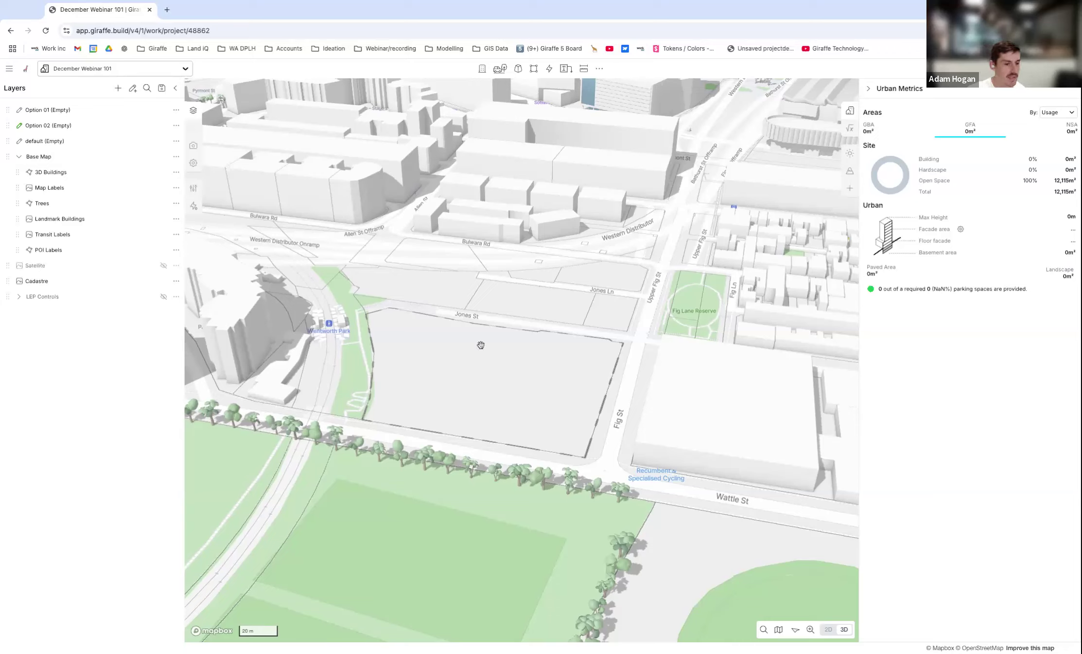
scroll(483, 367, down, 2)
right_drag(484, 367, 517, 340)
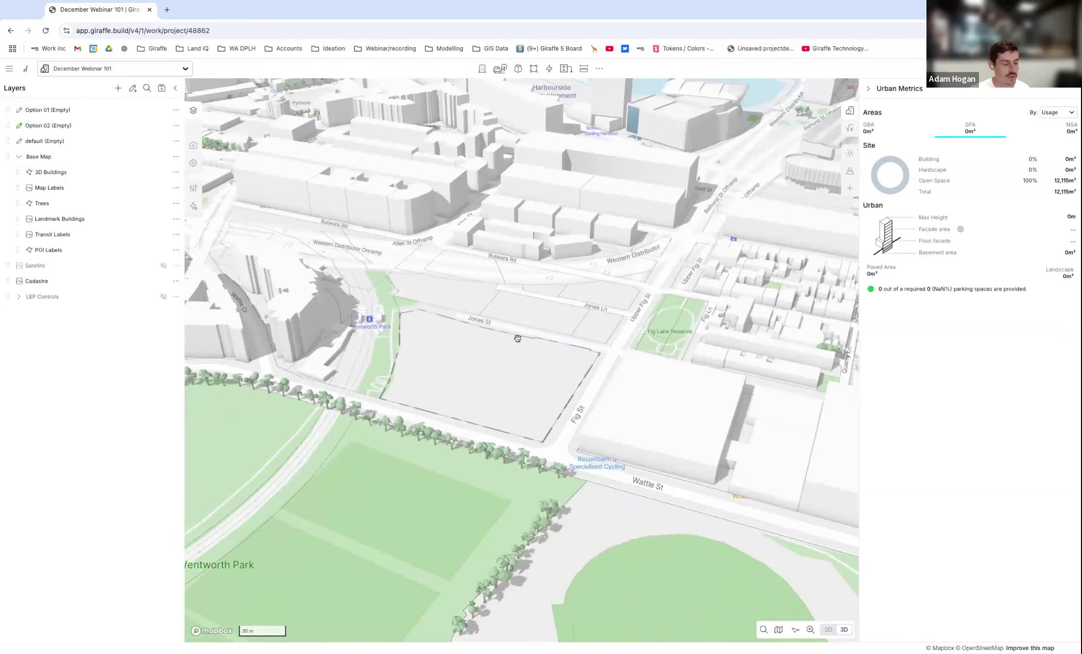
mouse_move(478, 406)
right_down()
mouse_move(472, 370)
mouse_move(452, 409)
mouse_move(452, 397)
mouse_move(490, 365)
right_up()
scroll(490, 365, up, 2)
click(54, 111)
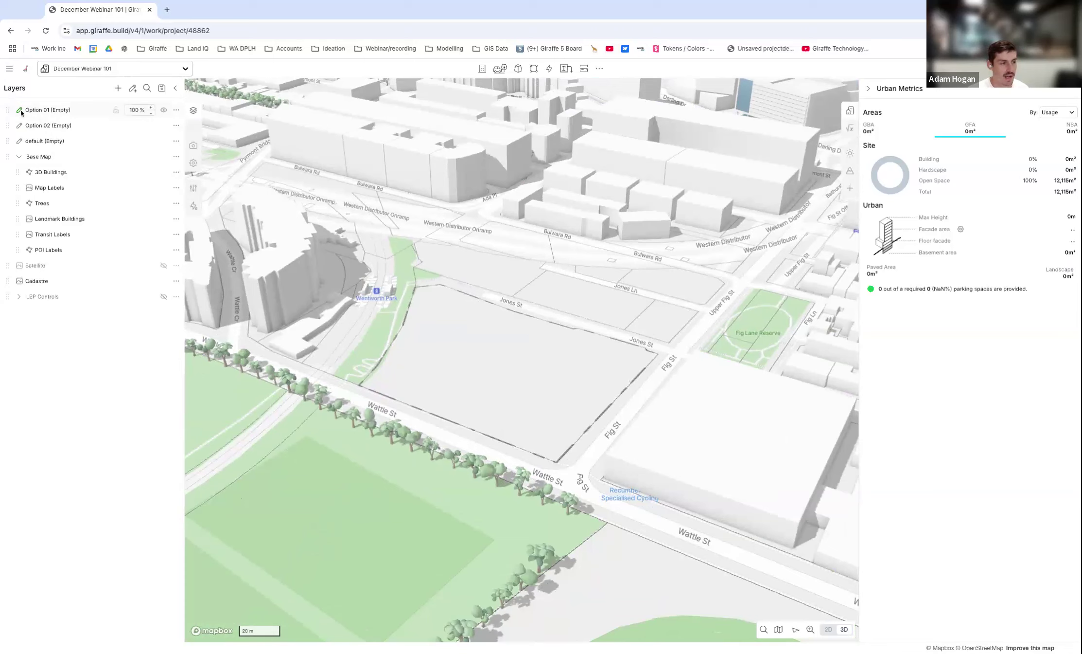
click(27, 127)
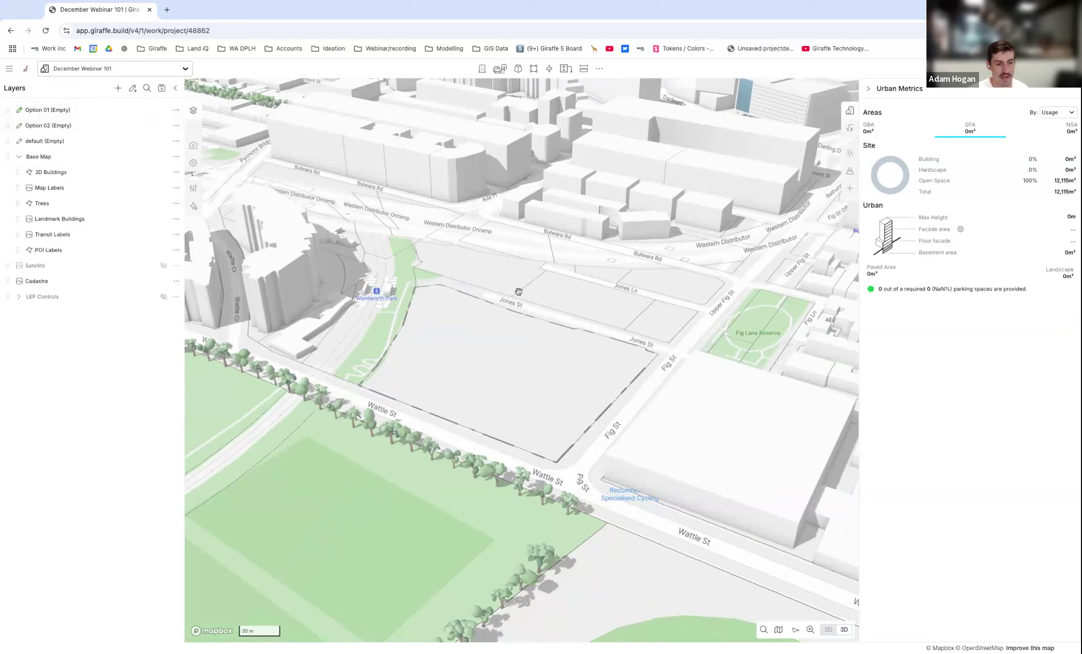
right_drag(498, 352, 559, 237)
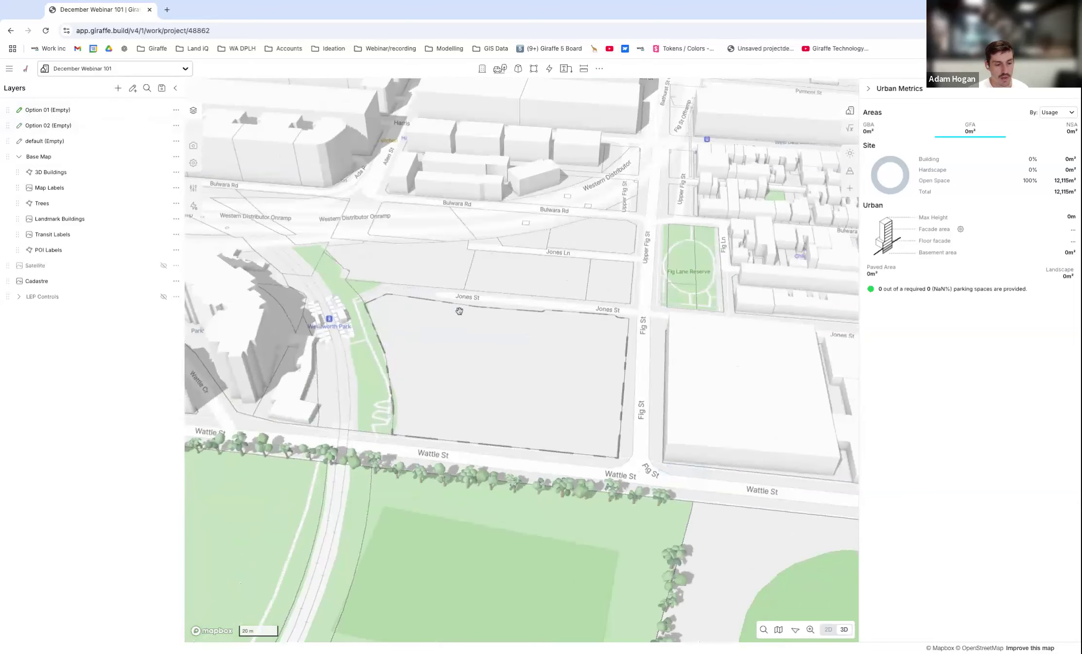
scroll(472, 340, up, 1)
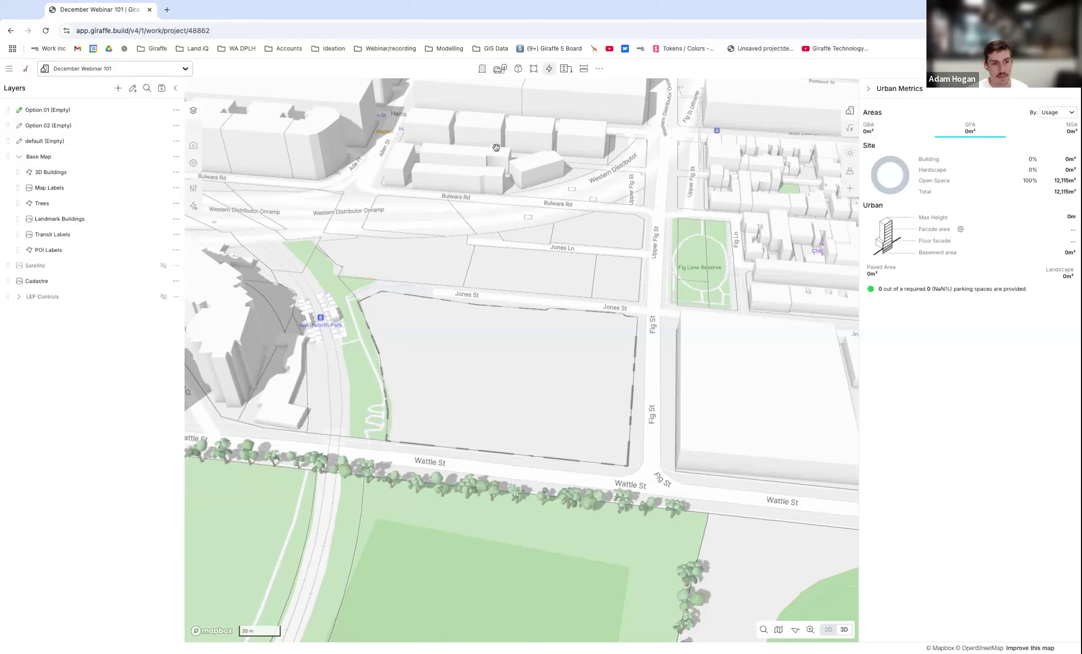
click(584, 68)
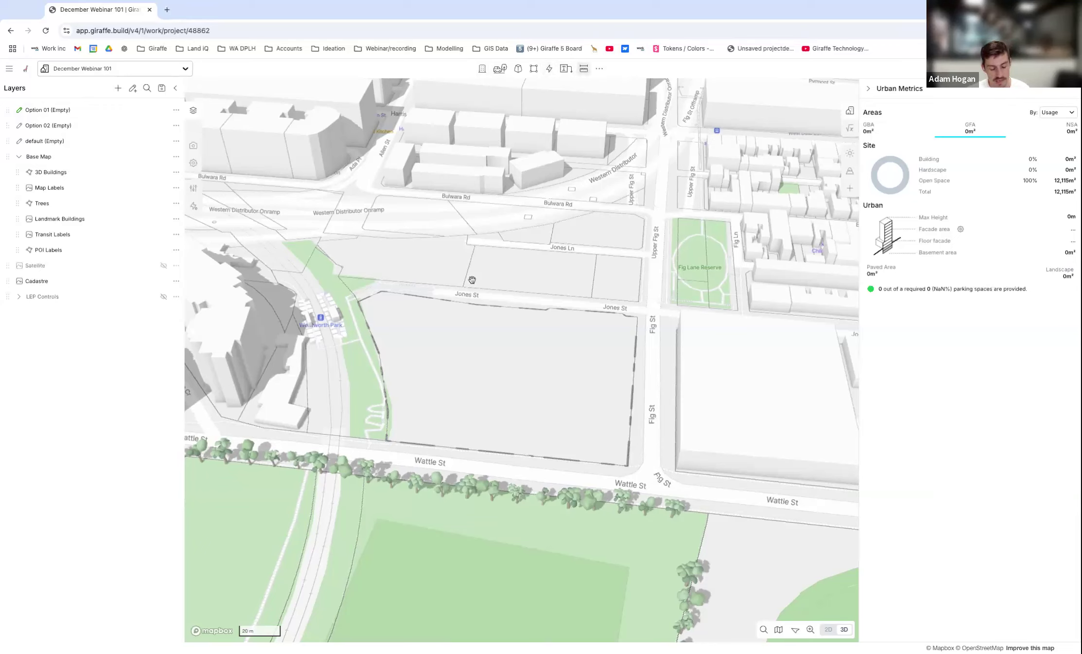
Browse the full list of available drawing and editing commands, including their shortcuts, and close it.
key(ctrl+k)
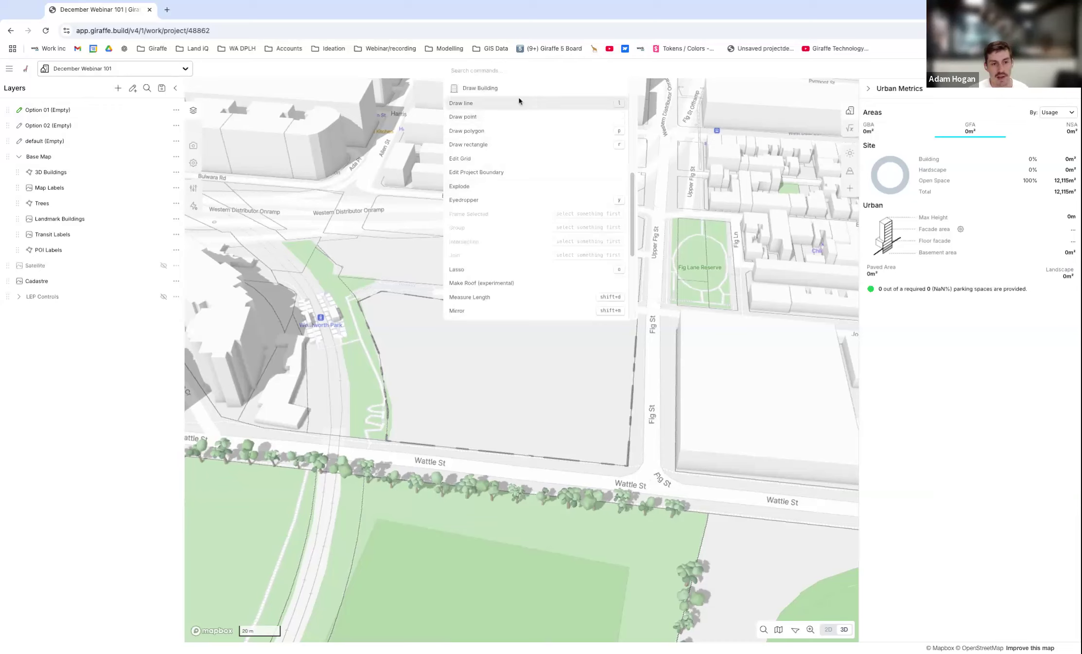
scroll(627, 195, up, 3)
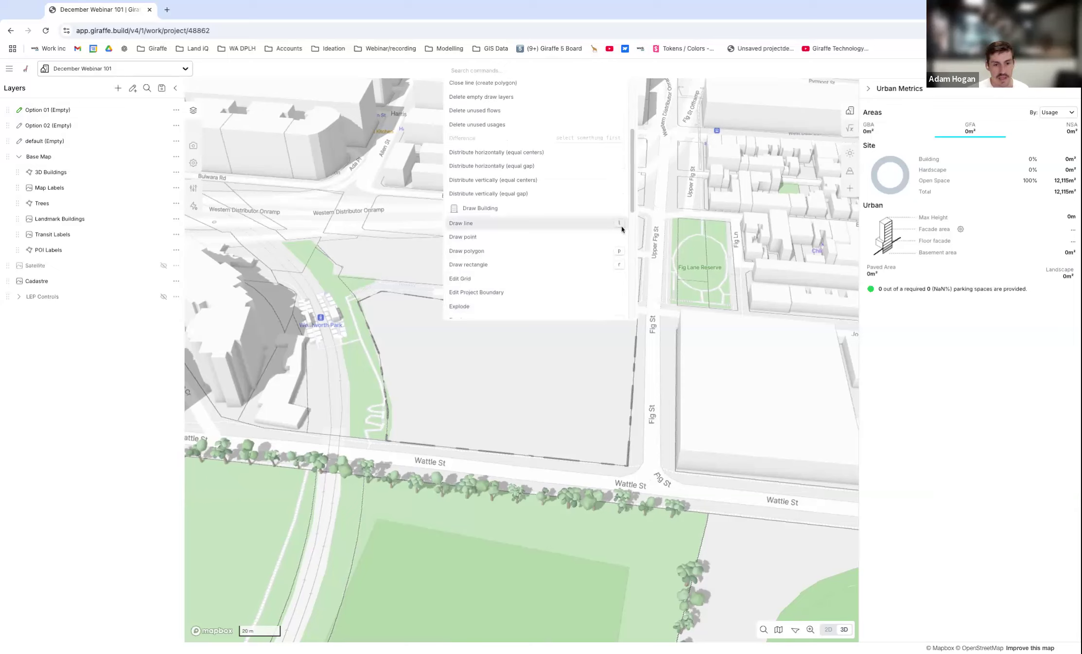
scroll(631, 179, down, 6)
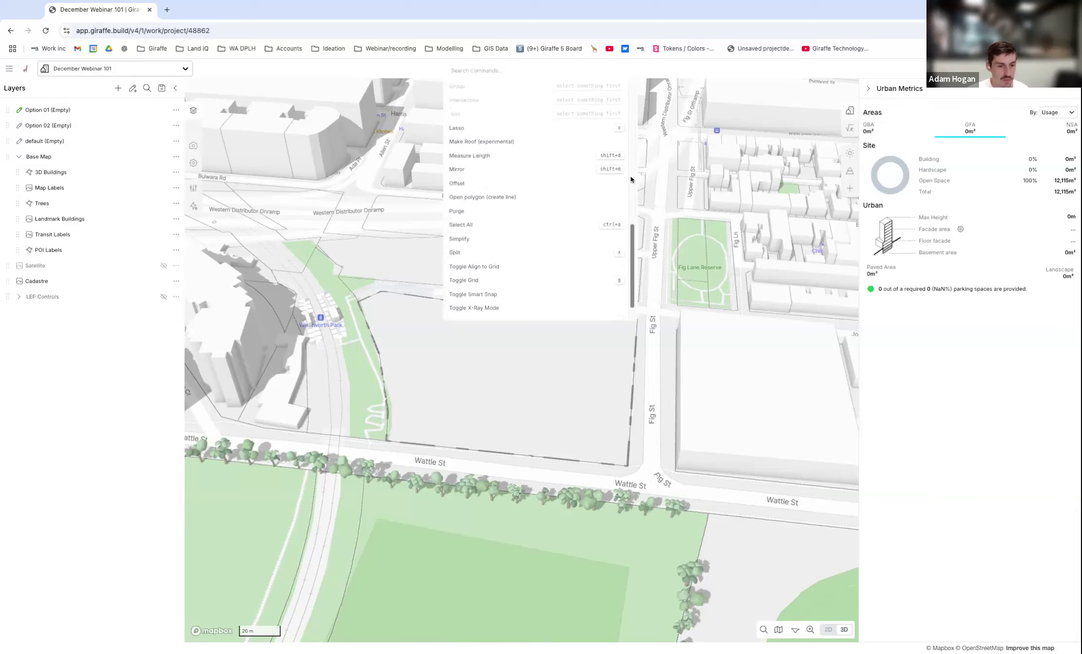
scroll(635, 284, up, 1)
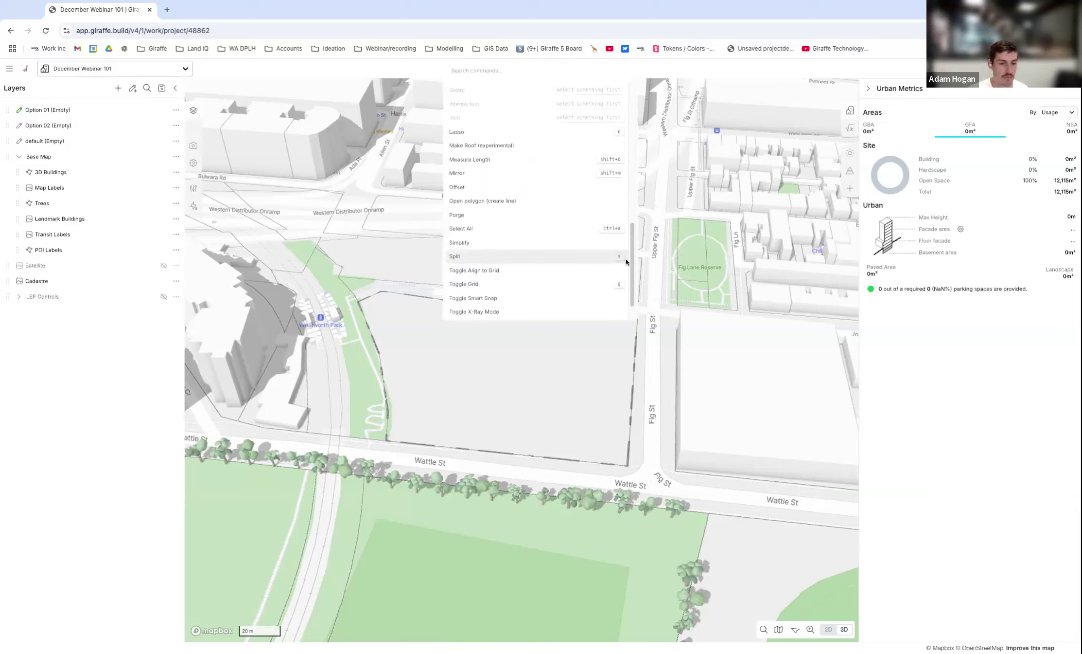
scroll(635, 238, up, 6)
scroll(635, 238, up, 6)
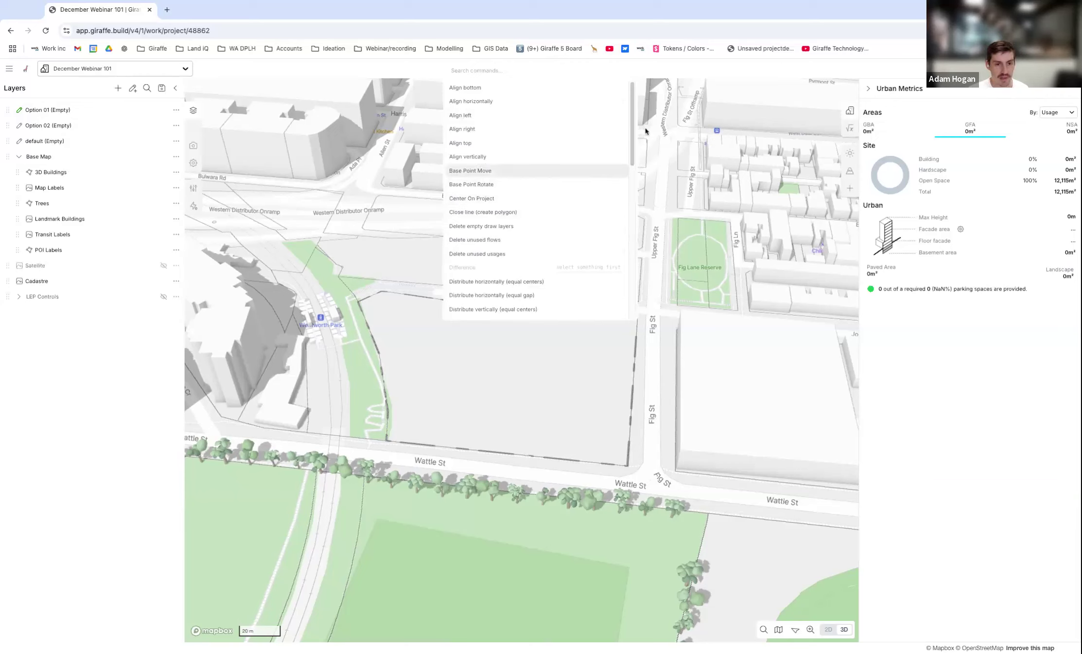
click(463, 402)
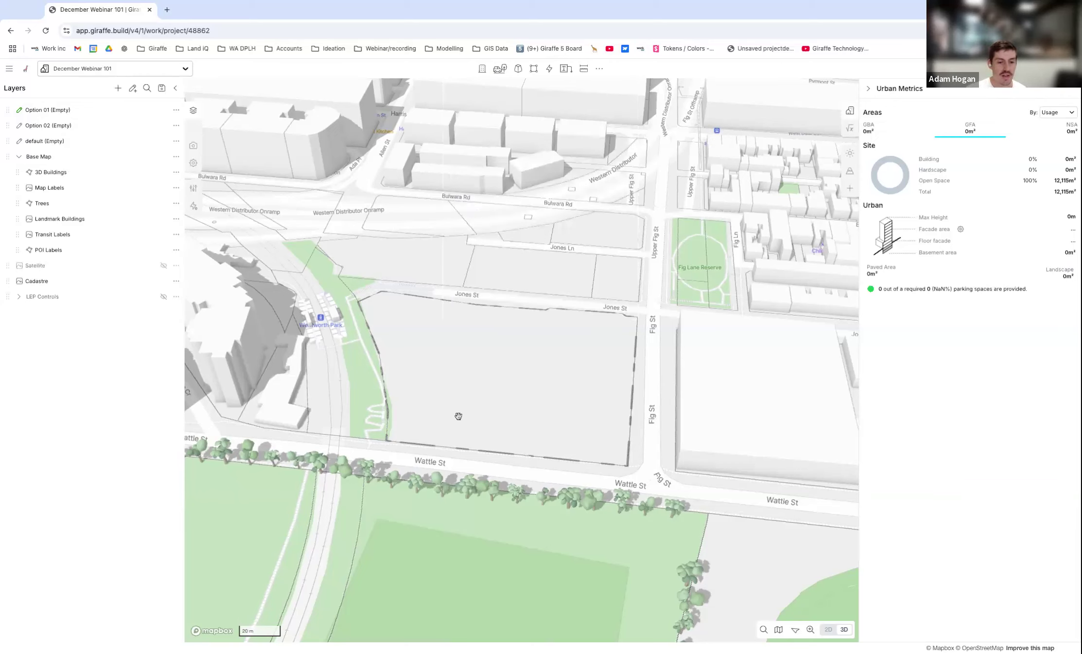
Draw a rectangle about 95 m by 39 m across the middle of the site in plan view.
right_drag(502, 346, 670, 199)
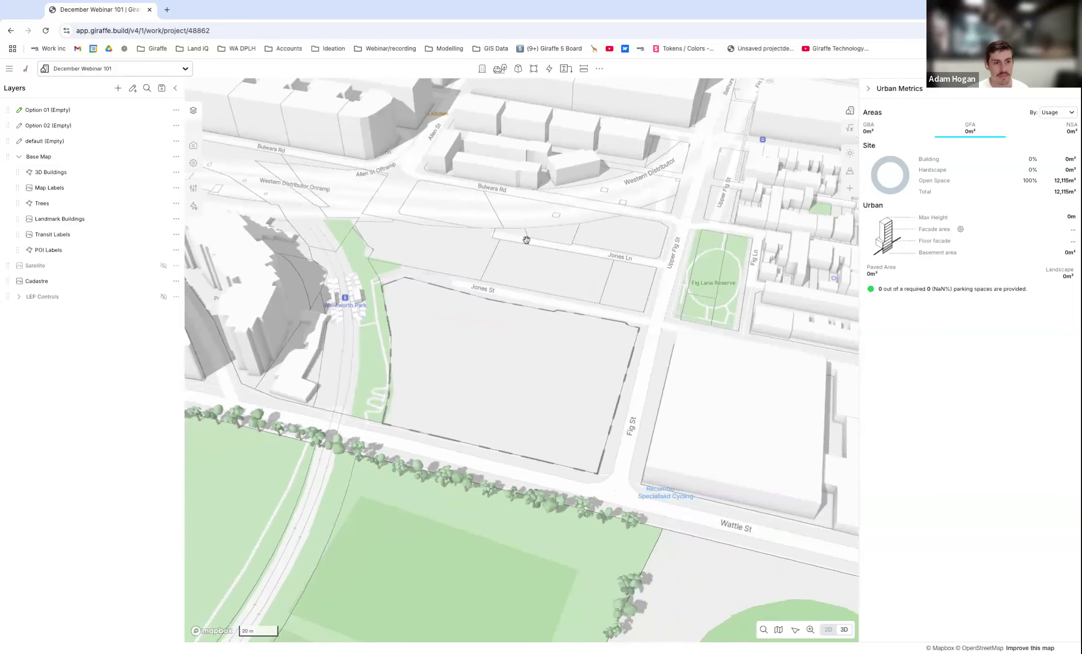
scroll(499, 155, up, 1)
scroll(498, 155, up, 2)
right_drag(508, 431, 534, 445)
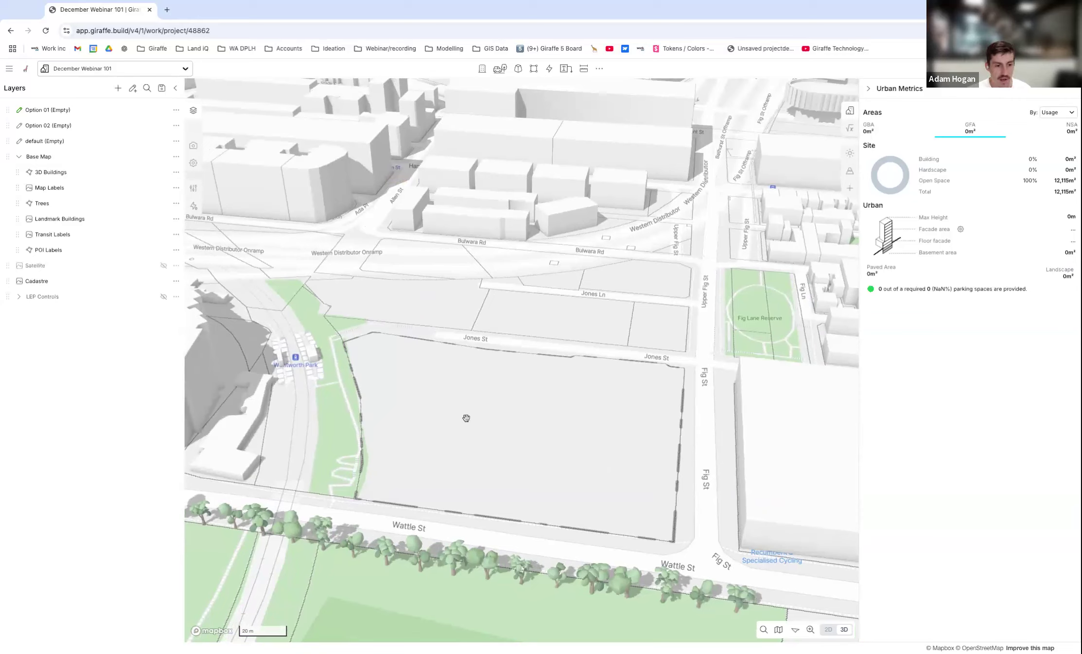
click(535, 70)
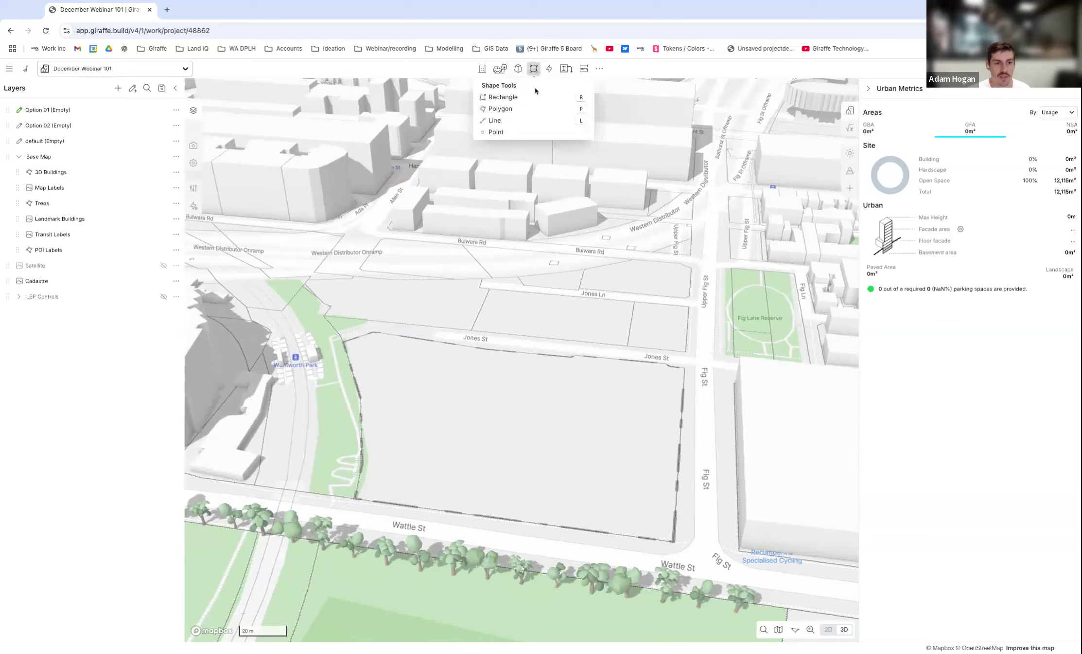
click(507, 98)
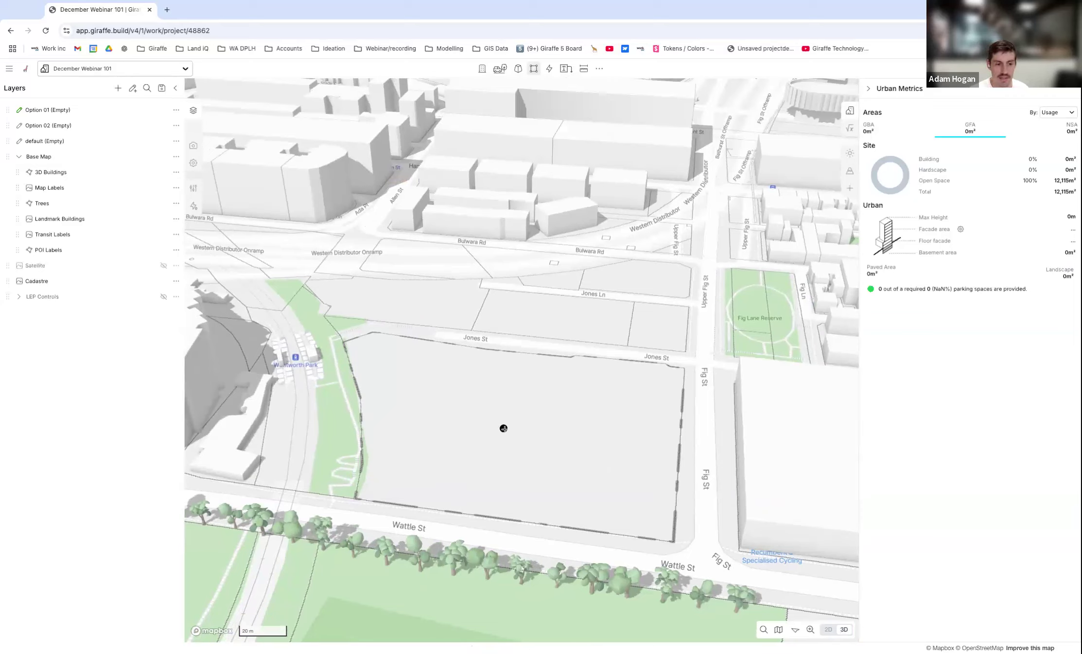
scroll(684, 239, down, 2)
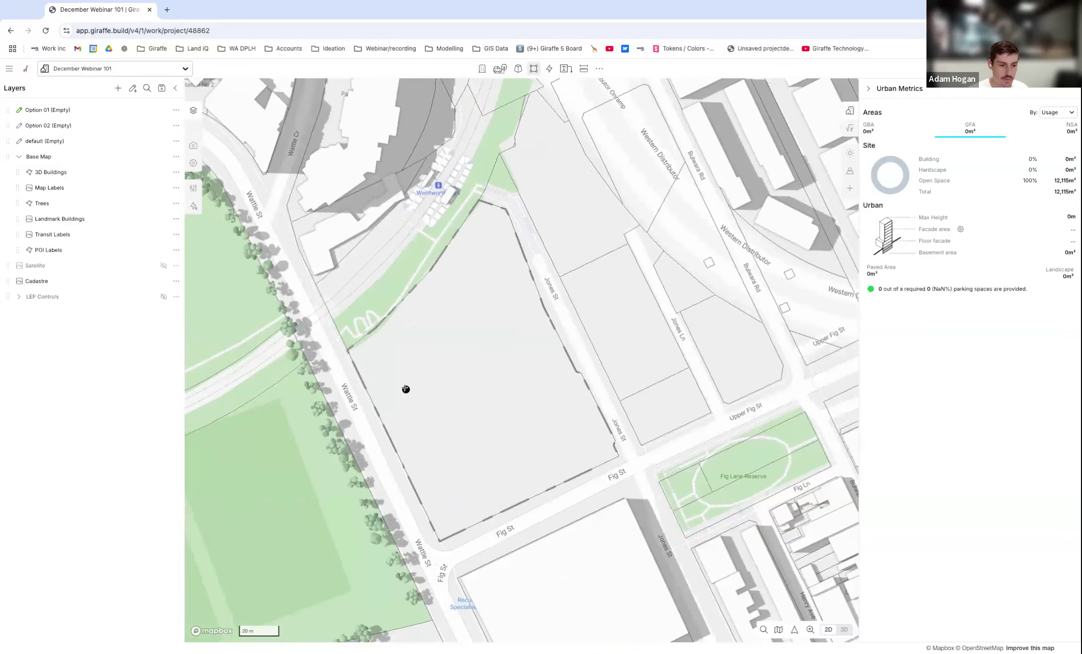
scroll(402, 383, up, 2)
click(370, 336)
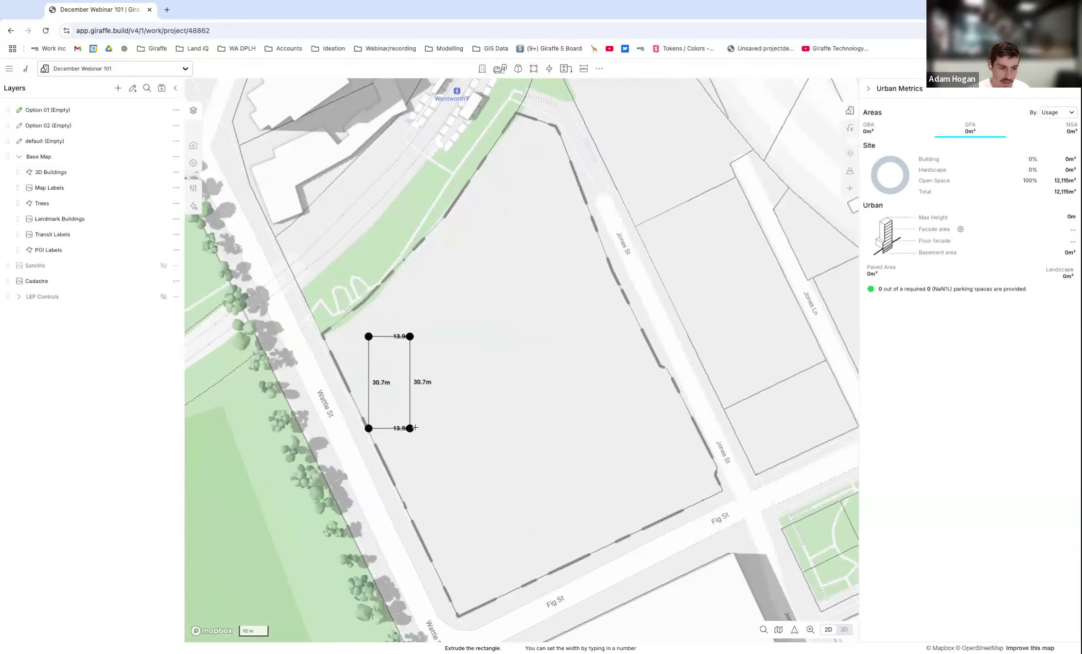
click(649, 448)
Rotate and resize the rectangle to about 74.8 m by 37.4 m, parallel to the Fig St boundary inside the site.
drag(661, 325, 618, 266)
drag(584, 345, 587, 291)
drag(627, 254, 621, 287)
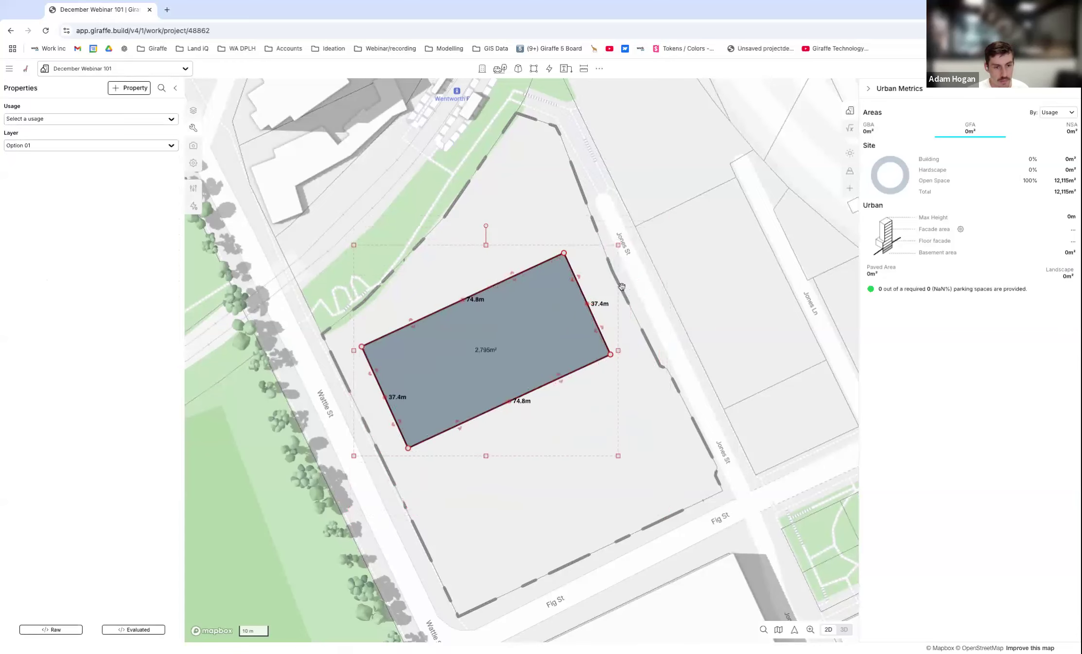
click(689, 270)
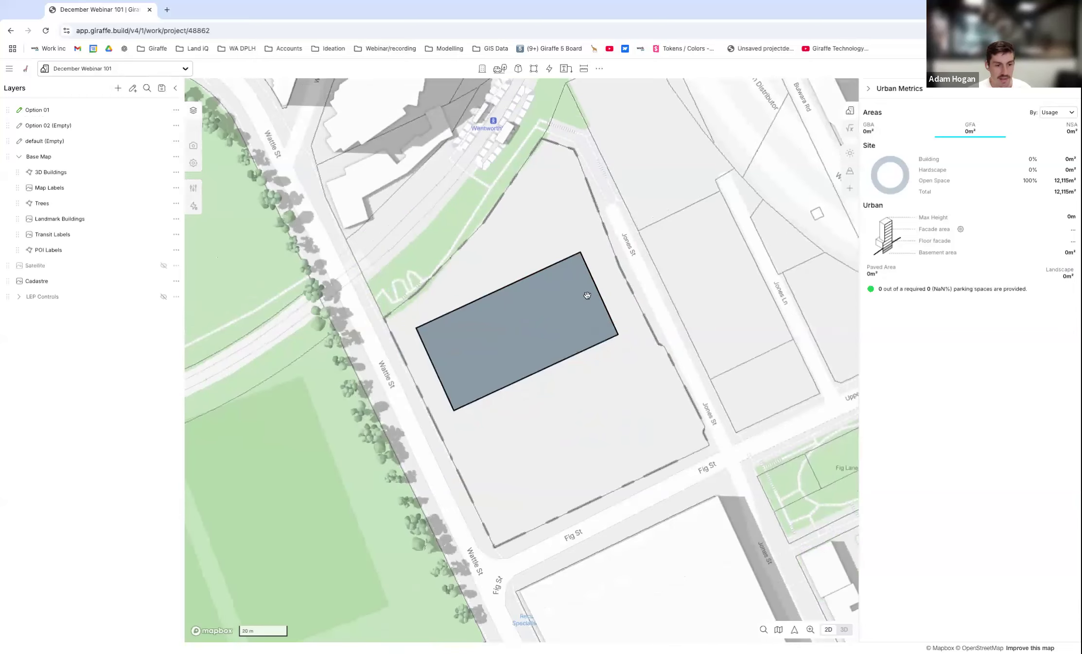
Switch the map to 3D and add a Color property to the rectangle.
key(3)
scroll(499, 323, up, 3)
right_drag(500, 323, 535, 332)
scroll(539, 280, up, 3)
right_drag(504, 438, 501, 455)
click(521, 360)
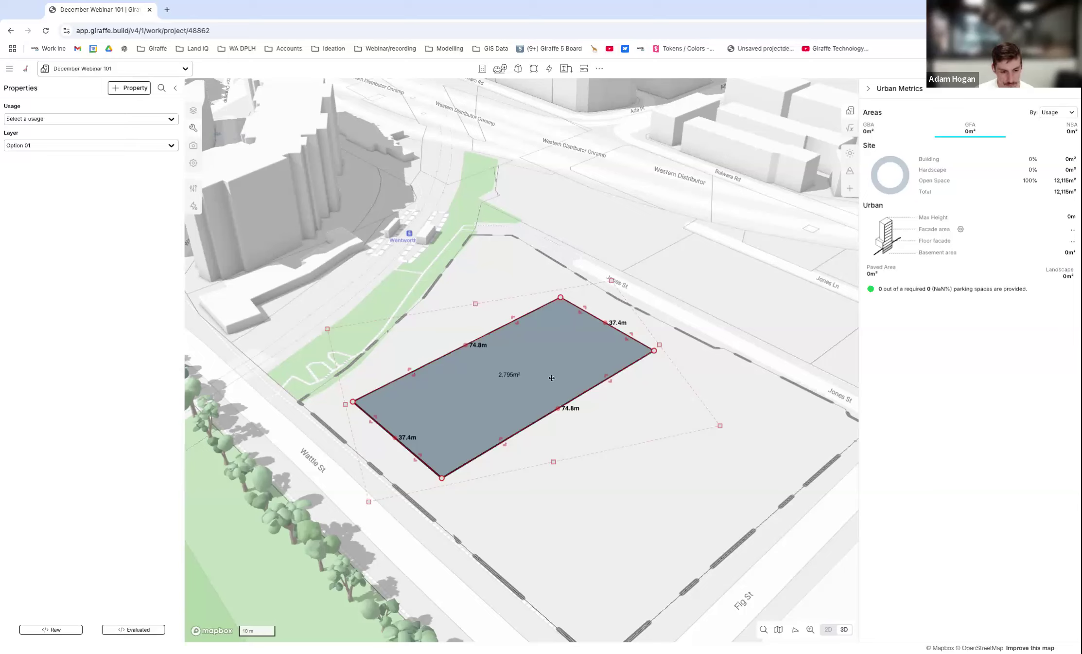
click(752, 275)
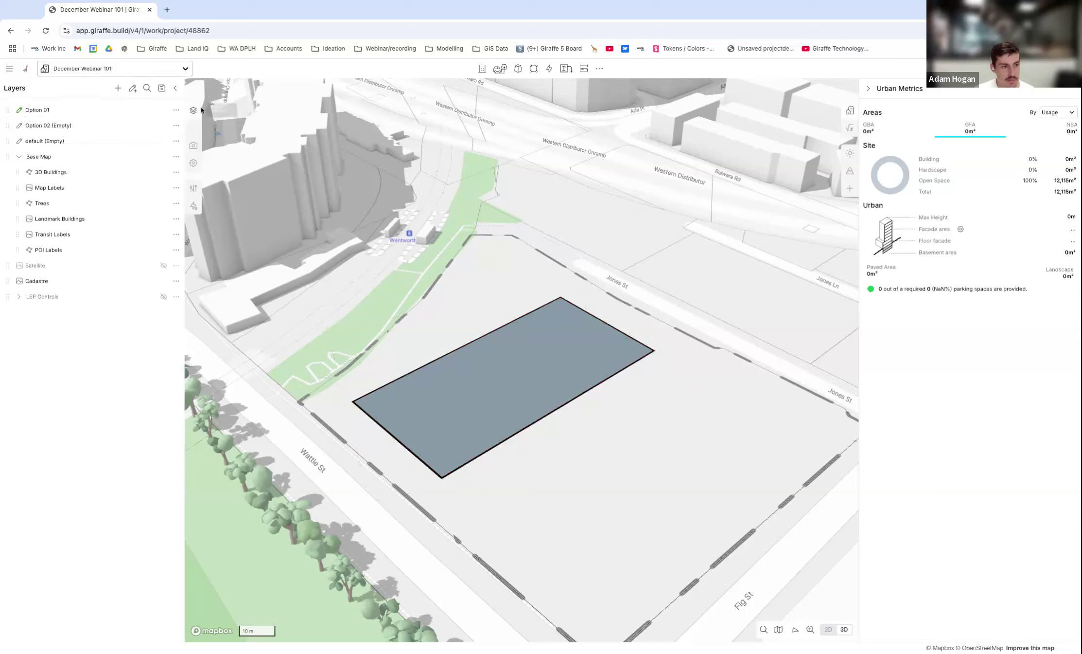
click(535, 349)
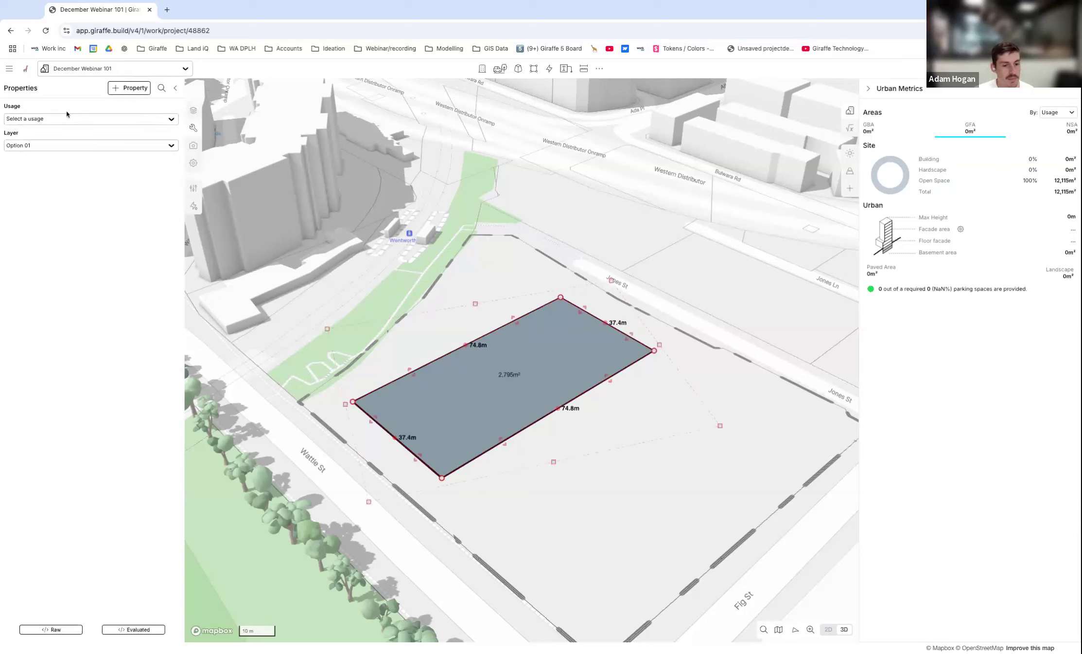
click(118, 89)
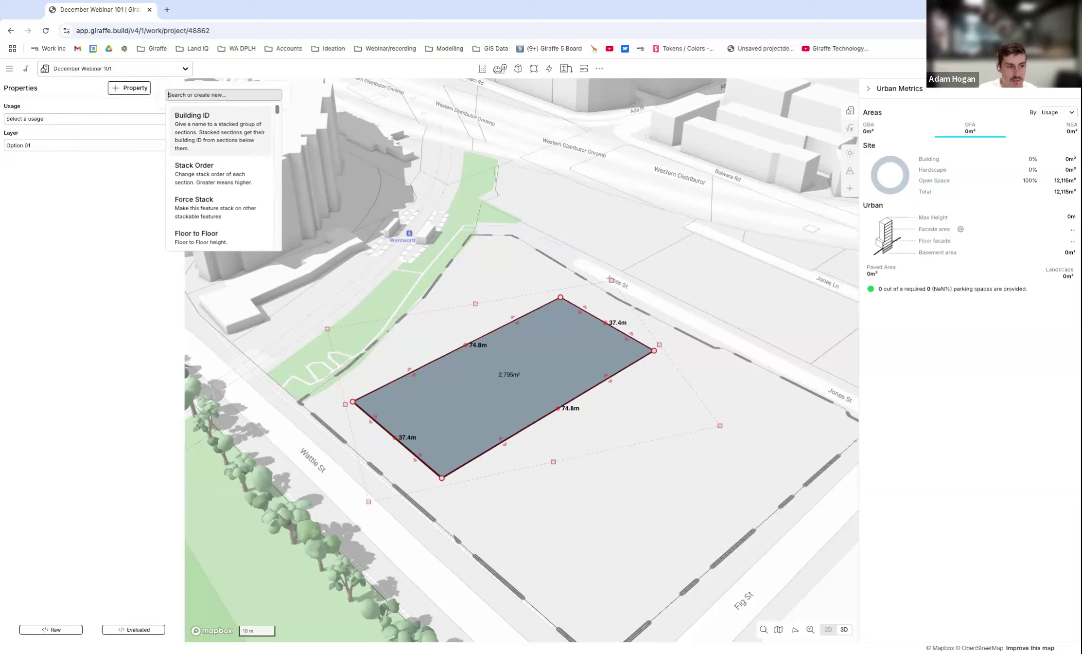
text(Color)
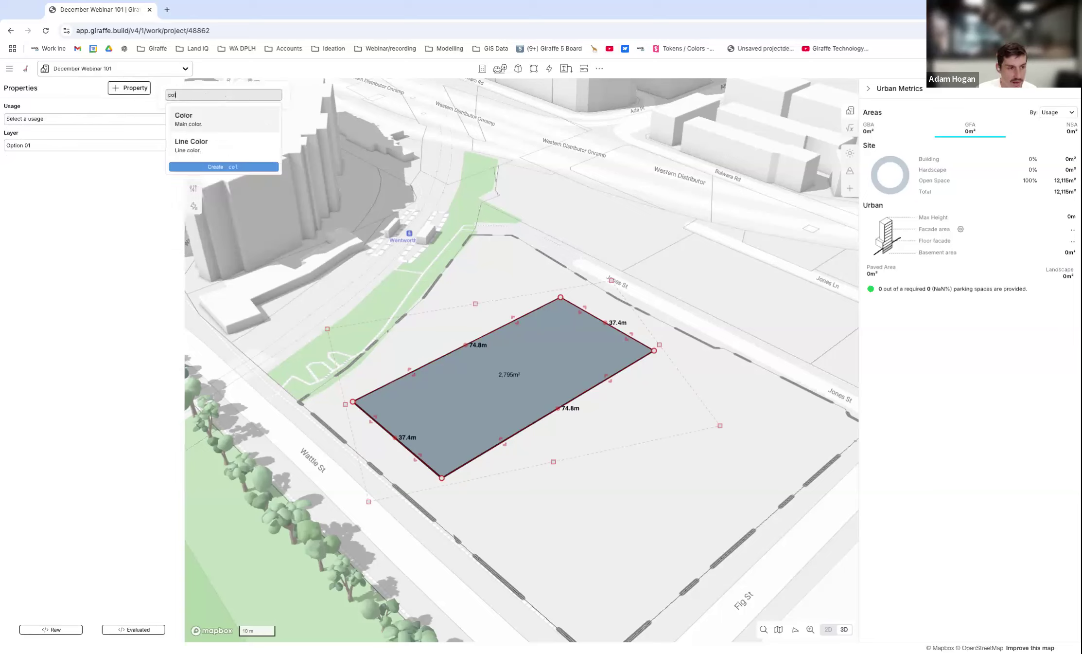
key(Return)
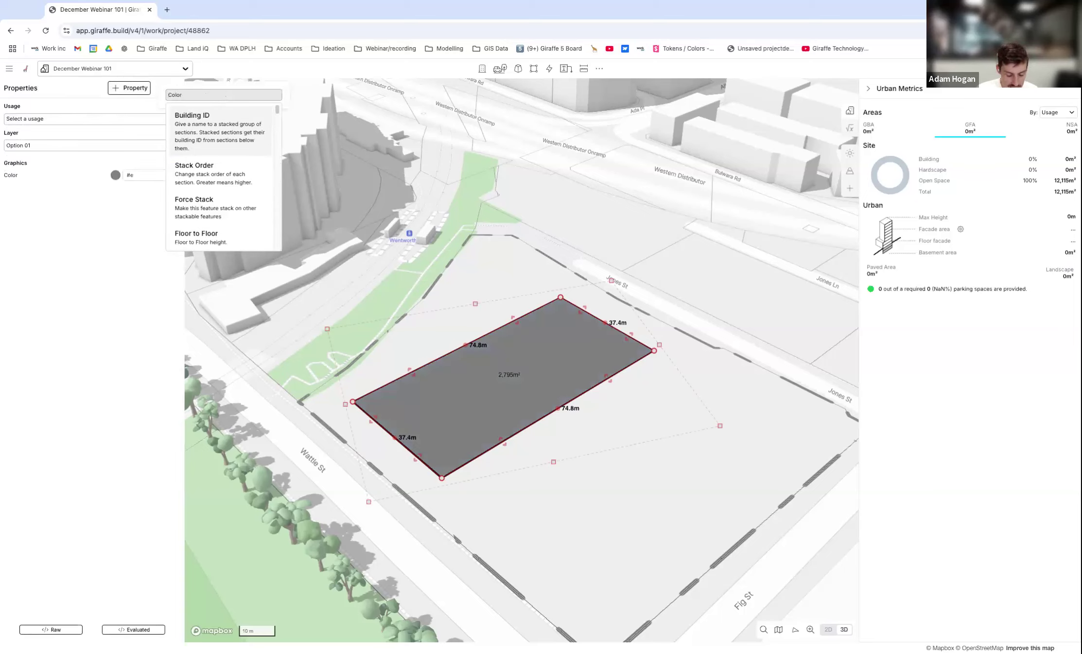
Add Fill Opacity and Height properties to the rectangle.
text(opacity)
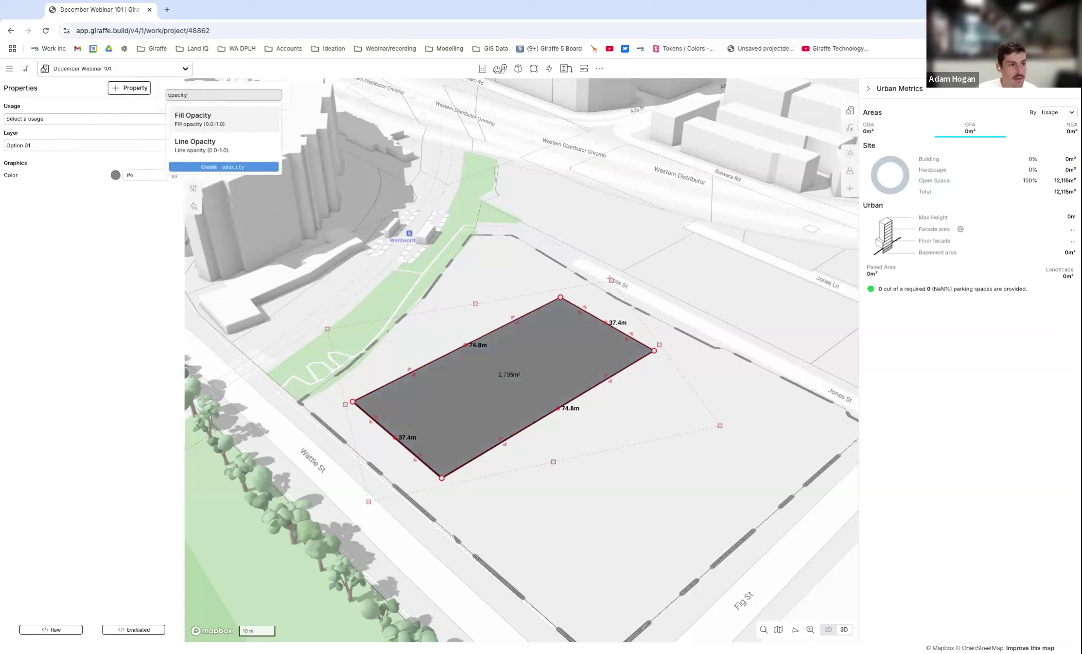
key(Return)
text(heigh)
click(196, 120)
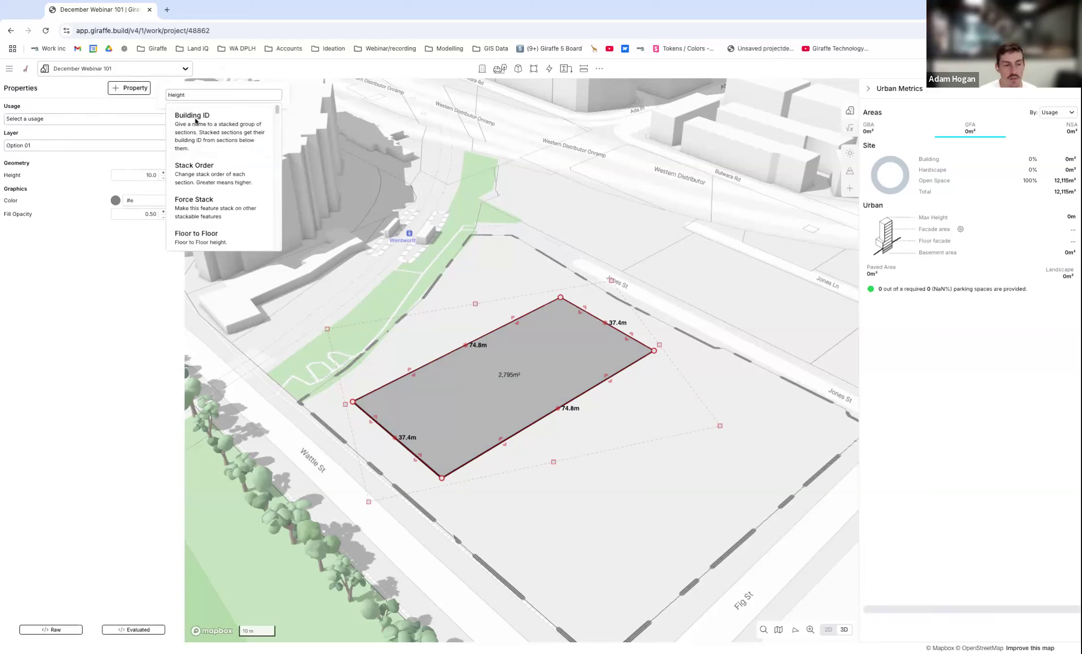
click(150, 292)
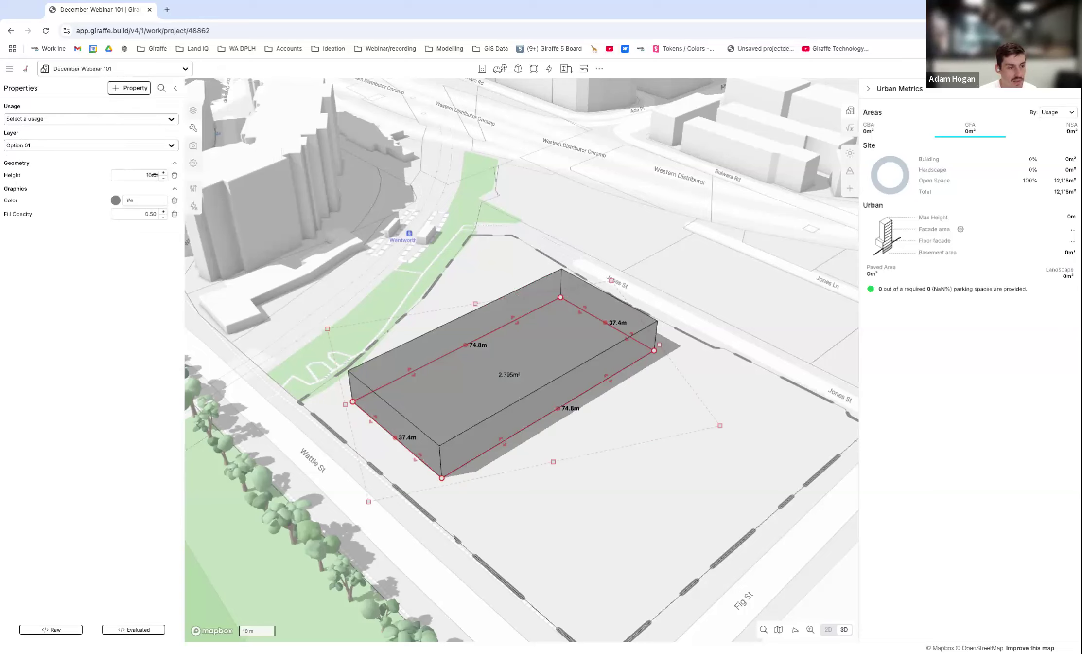
Set the block's height to 16.4 and its color to red #fc3939.
drag(147, 176, 148, 176)
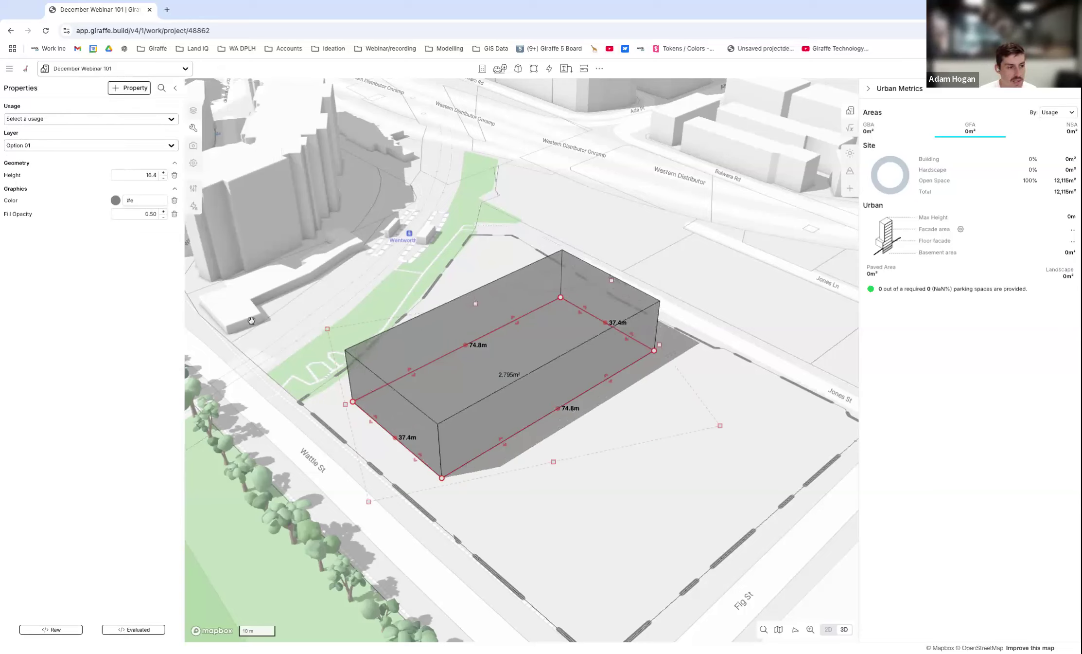
click(116, 200)
click(140, 247)
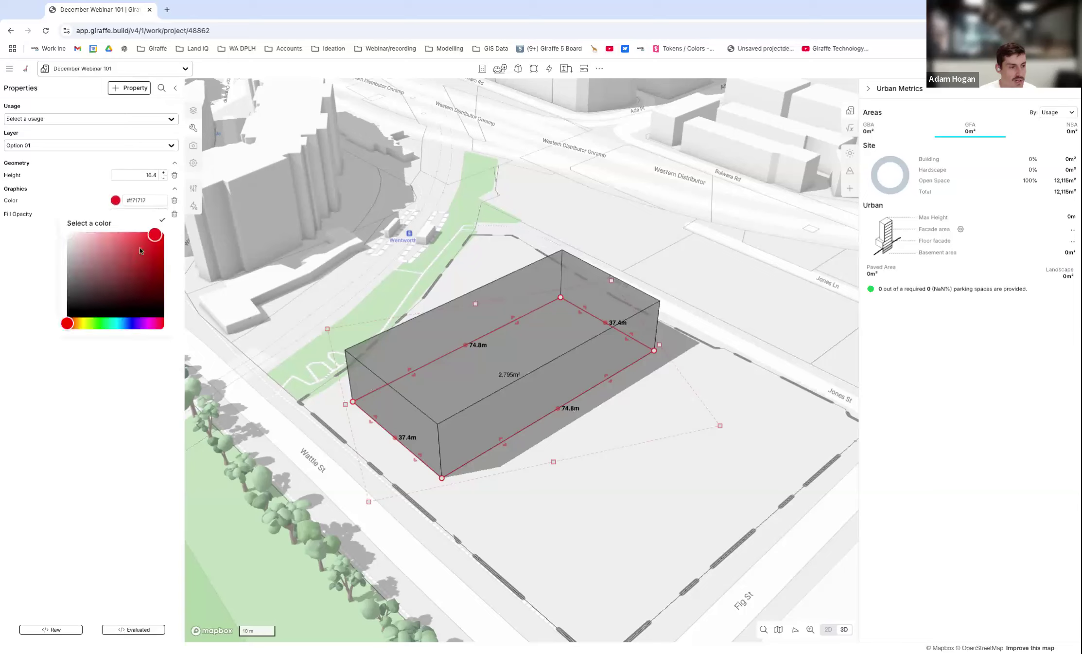
click(156, 221)
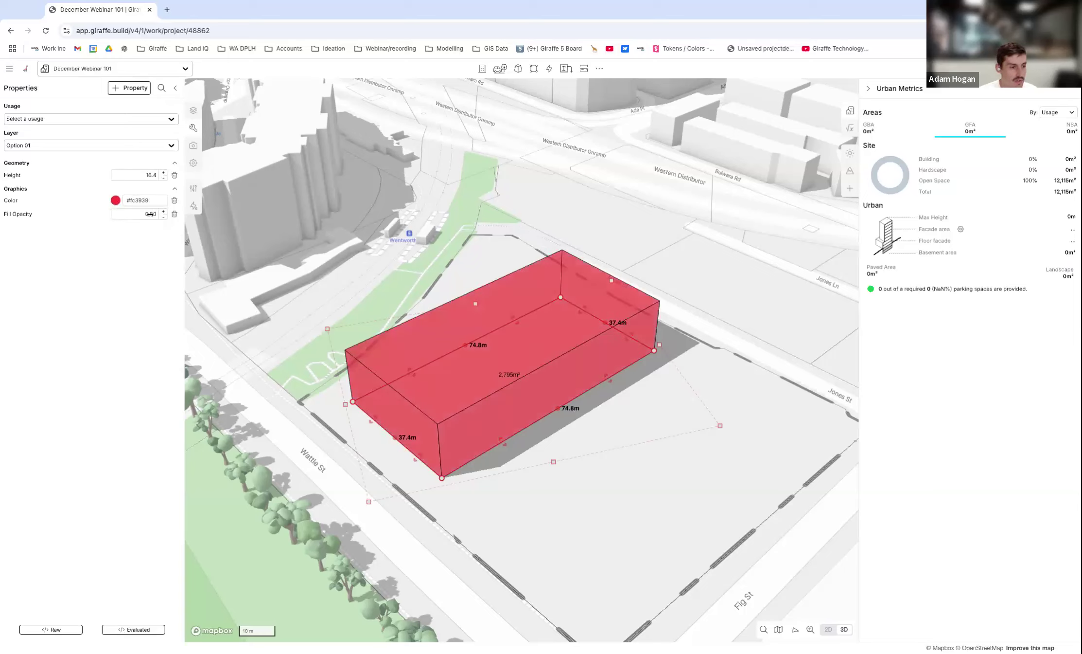
Set the red block's fill opacity to 0.18.
drag(152, 214, 131, 214)
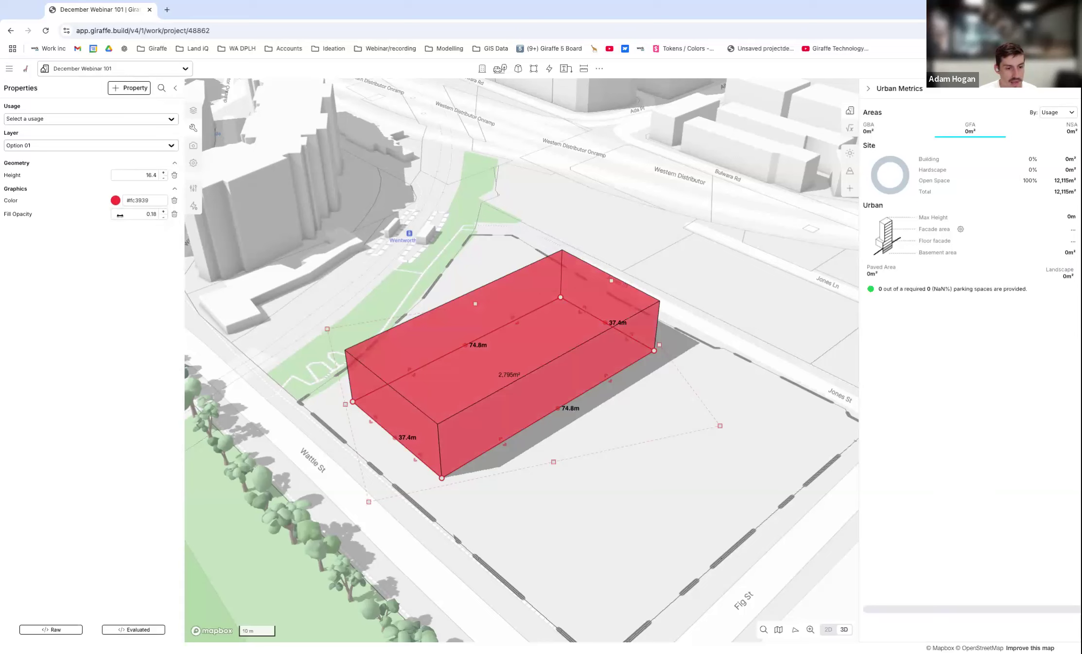
click(480, 263)
scroll(575, 297, down, 1)
right_drag(582, 417, 575, 375)
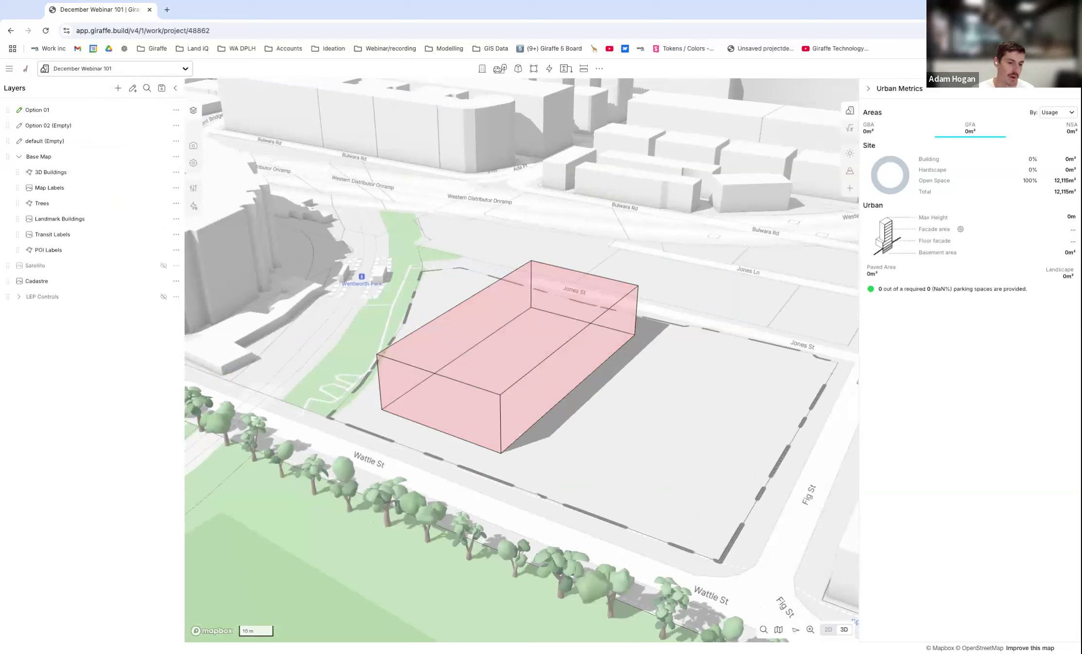
click(537, 362)
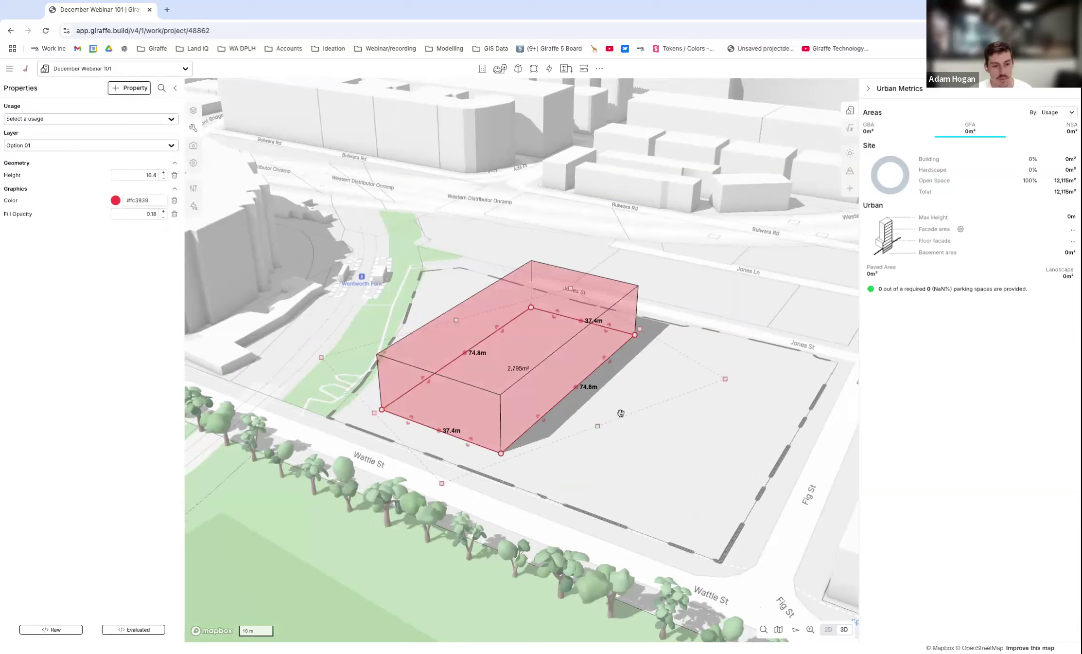
click(674, 435)
Draw a second rectangle between the red block and Fig St, aligned with the block and about 56.3 m by 35.6 m.
key(r)
click(664, 345)
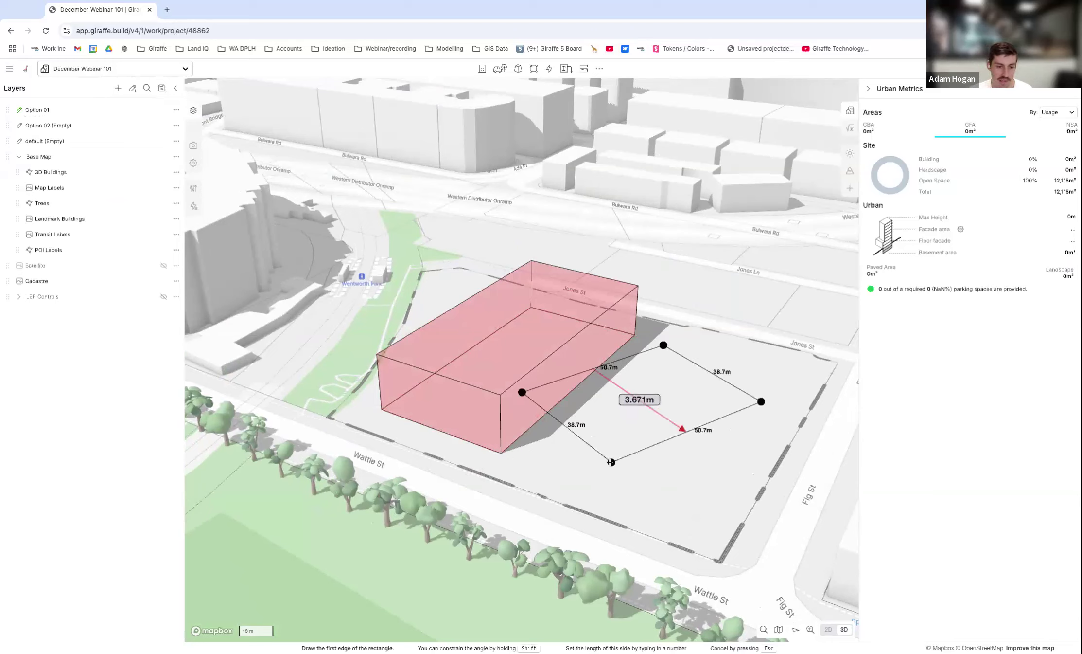
click(616, 488)
drag(665, 336, 610, 338)
drag(687, 417, 718, 404)
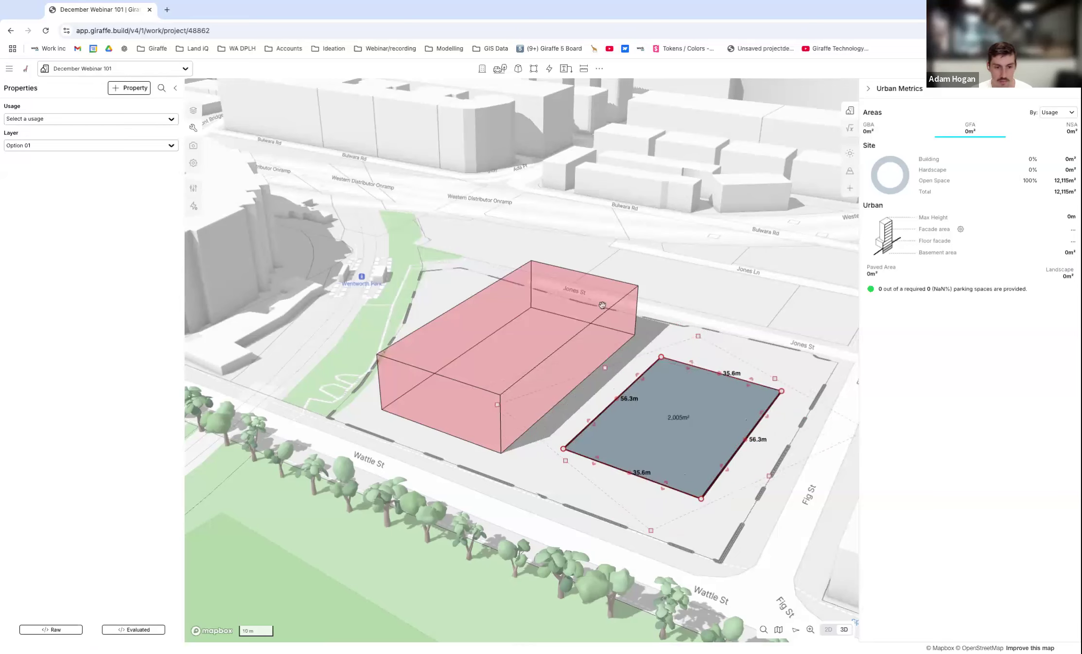
Reduce the second rectangle to about 50.4 m by 28.0 m and keep it within the site boundary.
scroll(521, 309, down, 5)
scroll(628, 379, up, 5)
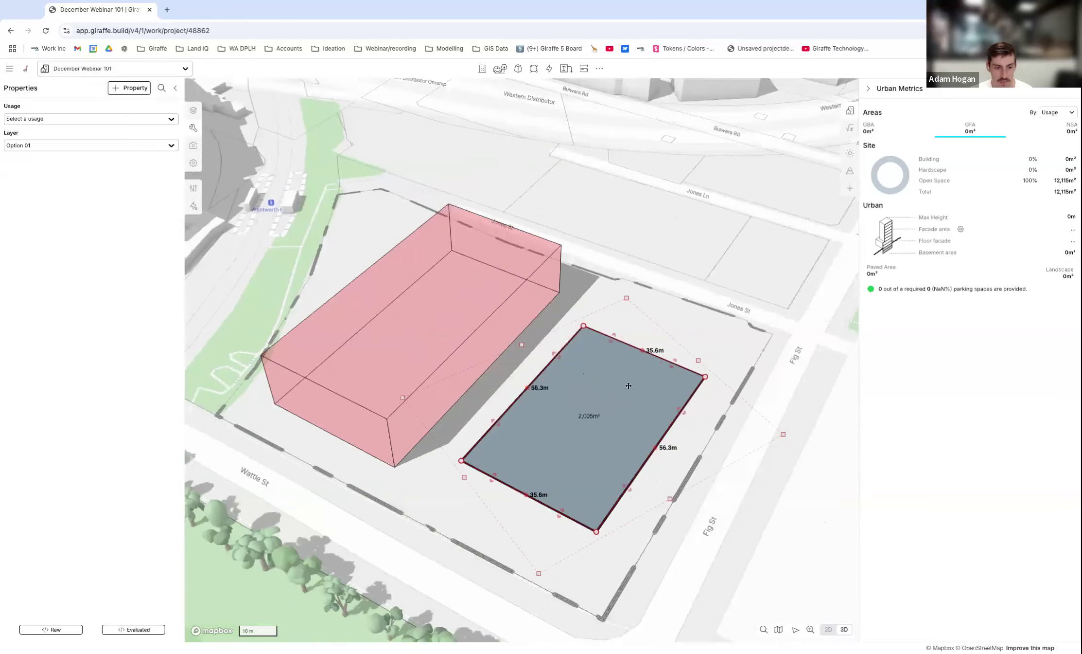
right_drag(628, 384, 623, 387)
drag(648, 373, 630, 384)
drag(483, 397, 504, 414)
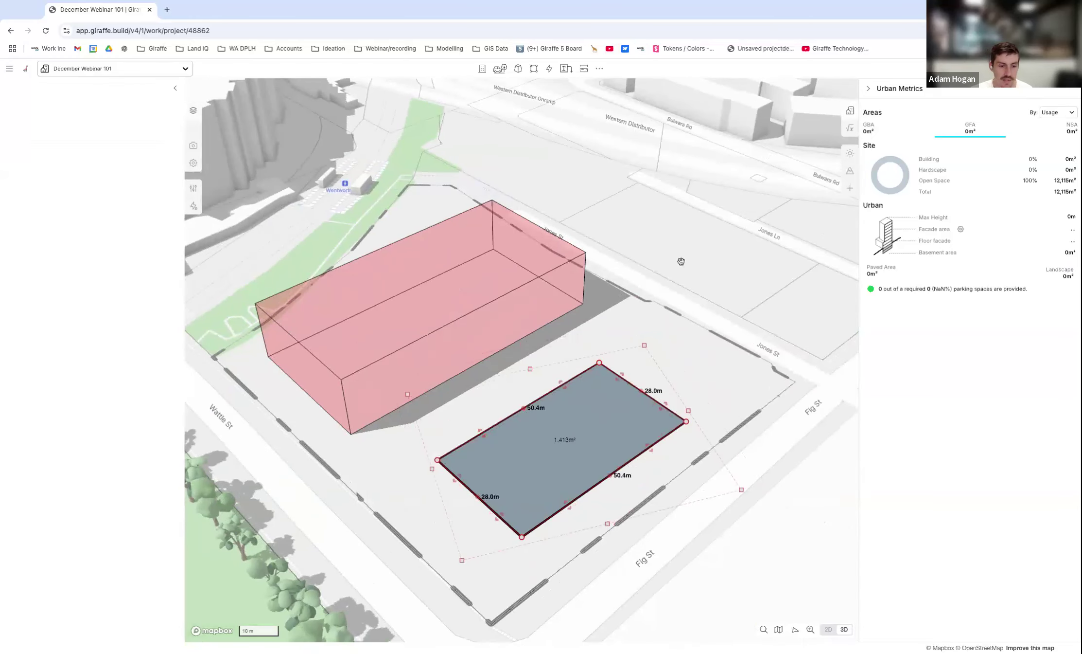
Assign the Residential building section usage to the second rectangle near Fig St.
scroll(682, 261, down, 5)
right_drag(681, 262, 674, 254)
click(629, 370)
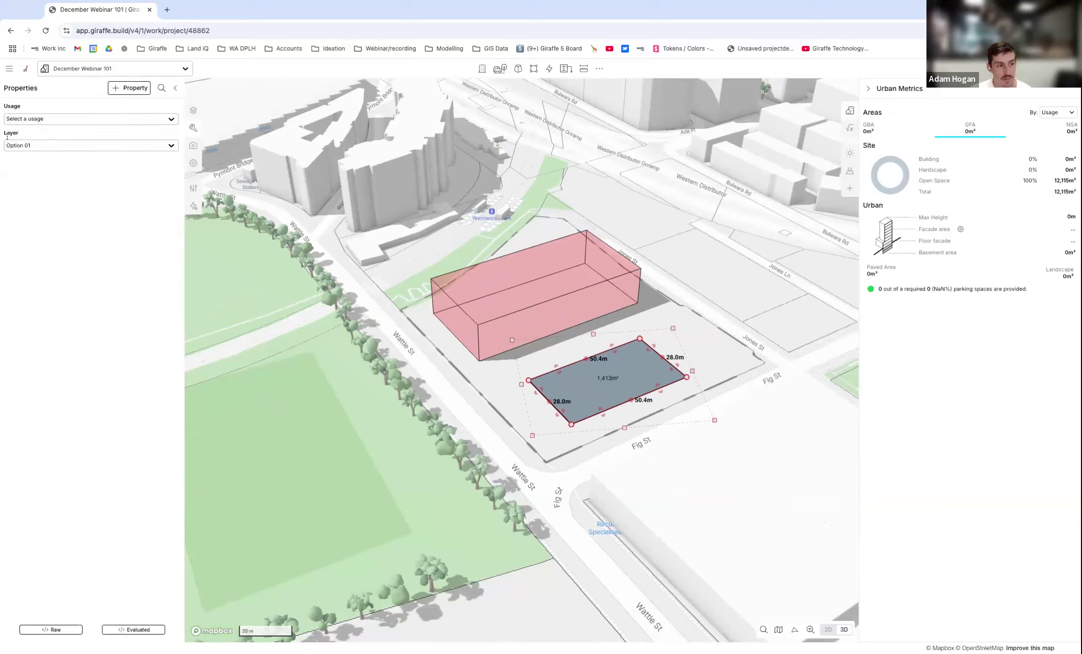
click(69, 147)
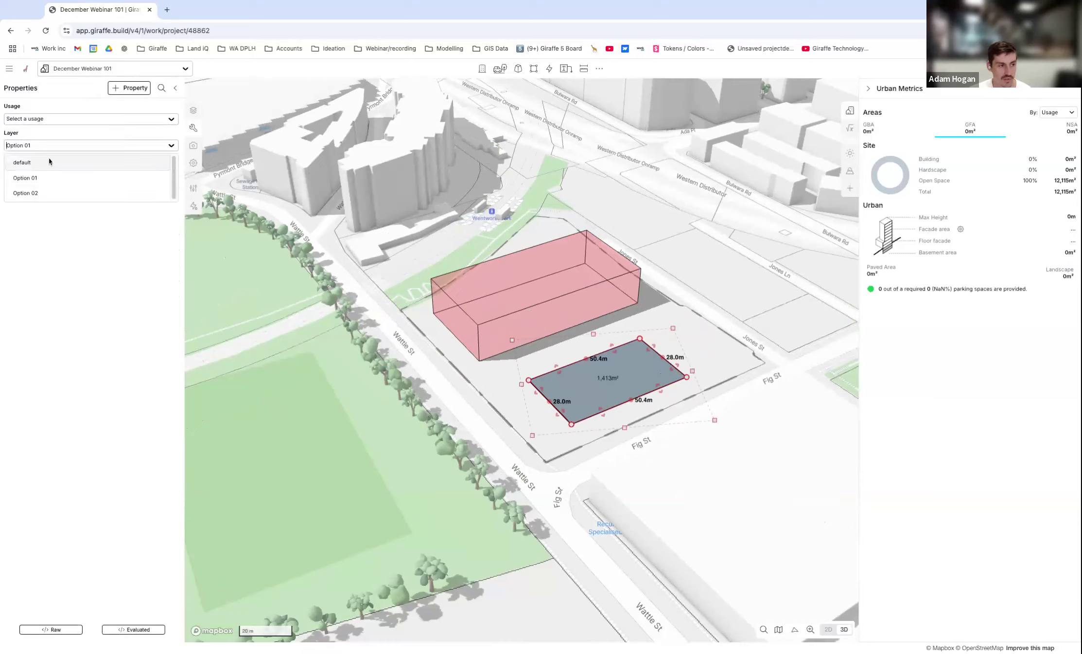
click(52, 145)
click(103, 119)
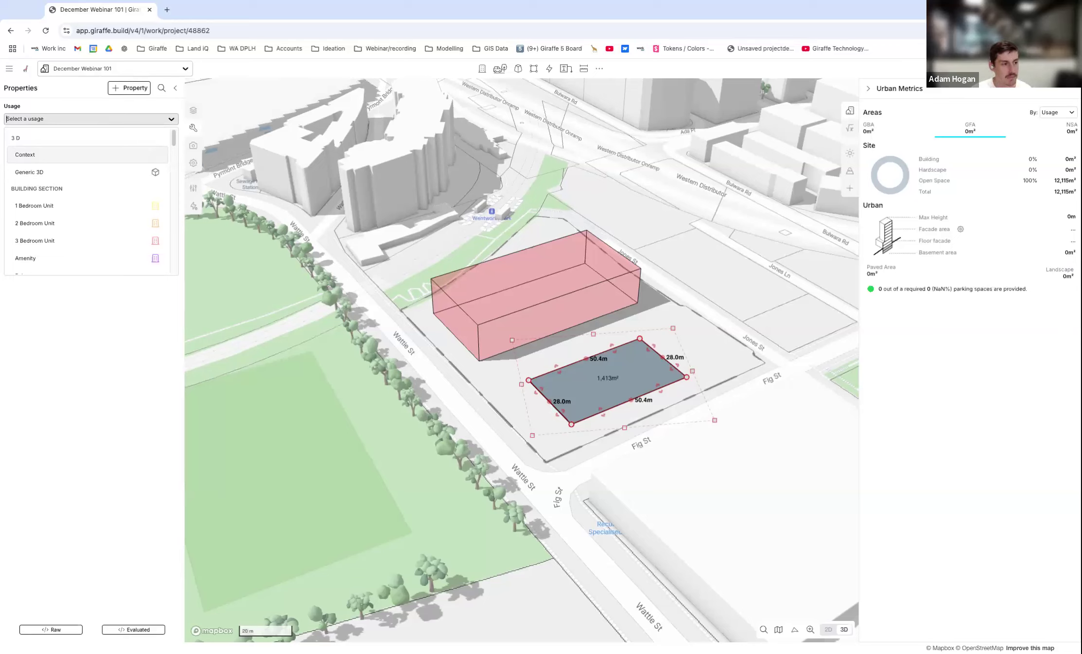
scroll(85, 215, down, 3)
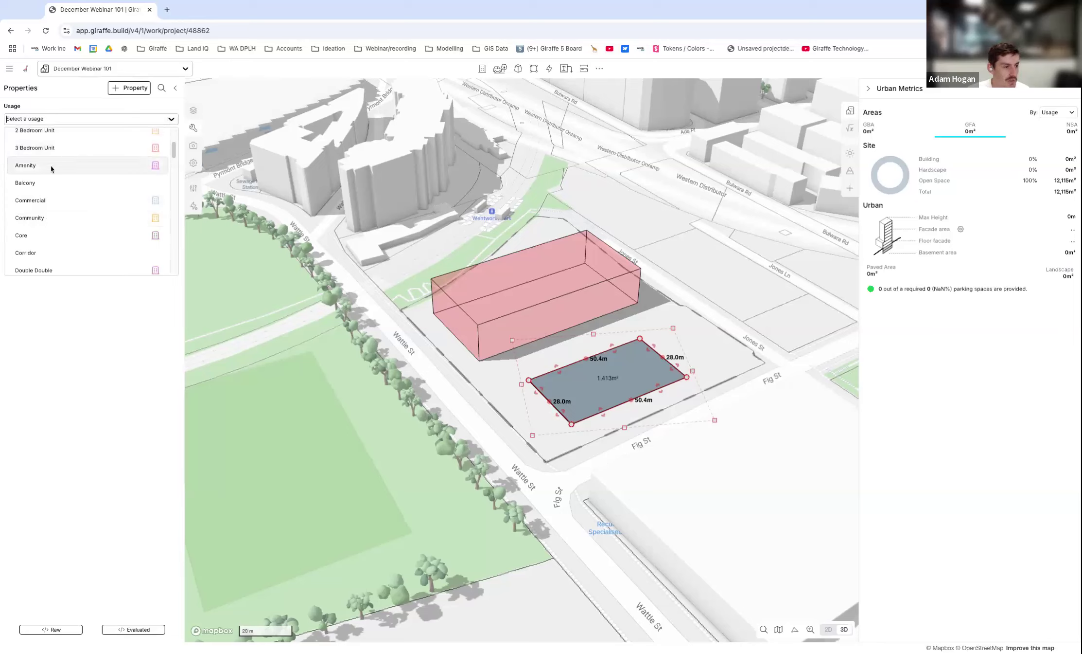
scroll(89, 197, down, 1)
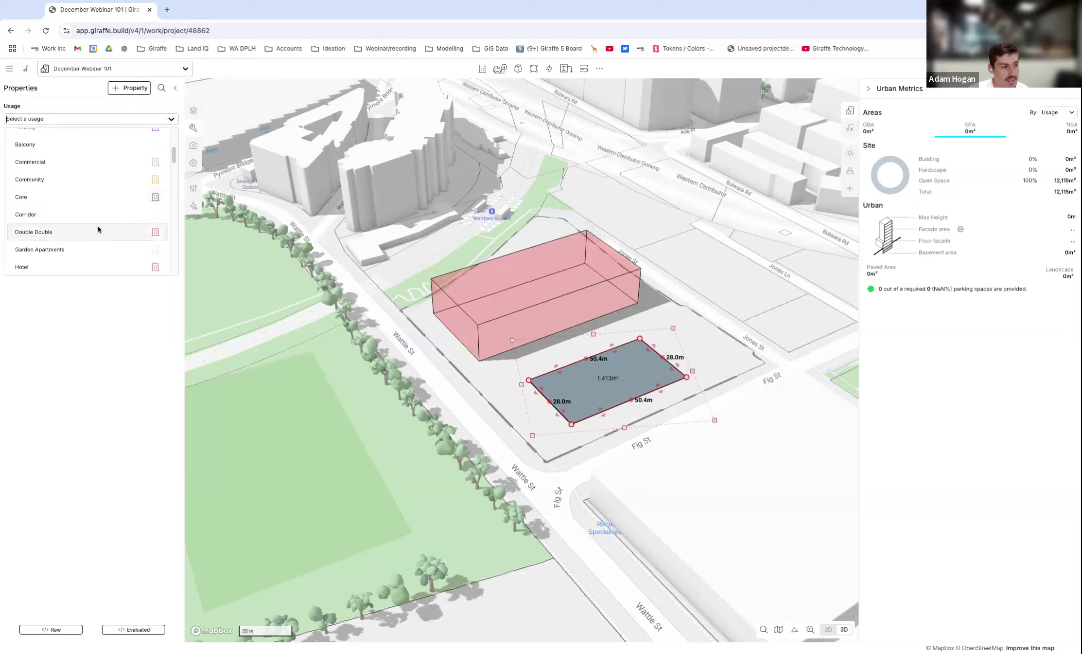
scroll(176, 156, down, 3)
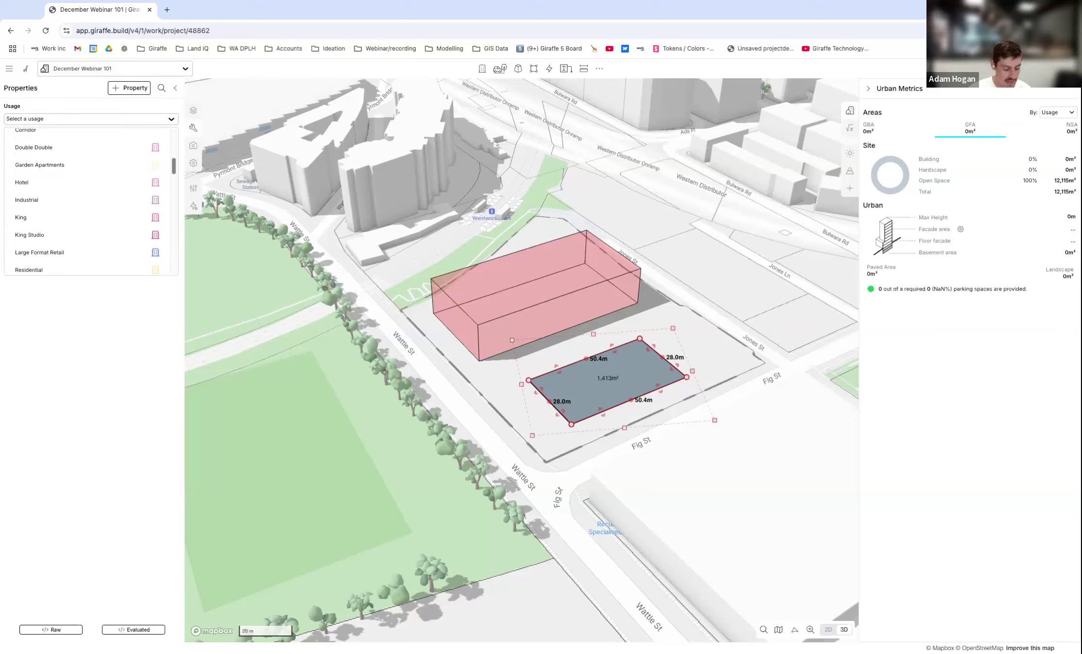
text(res)
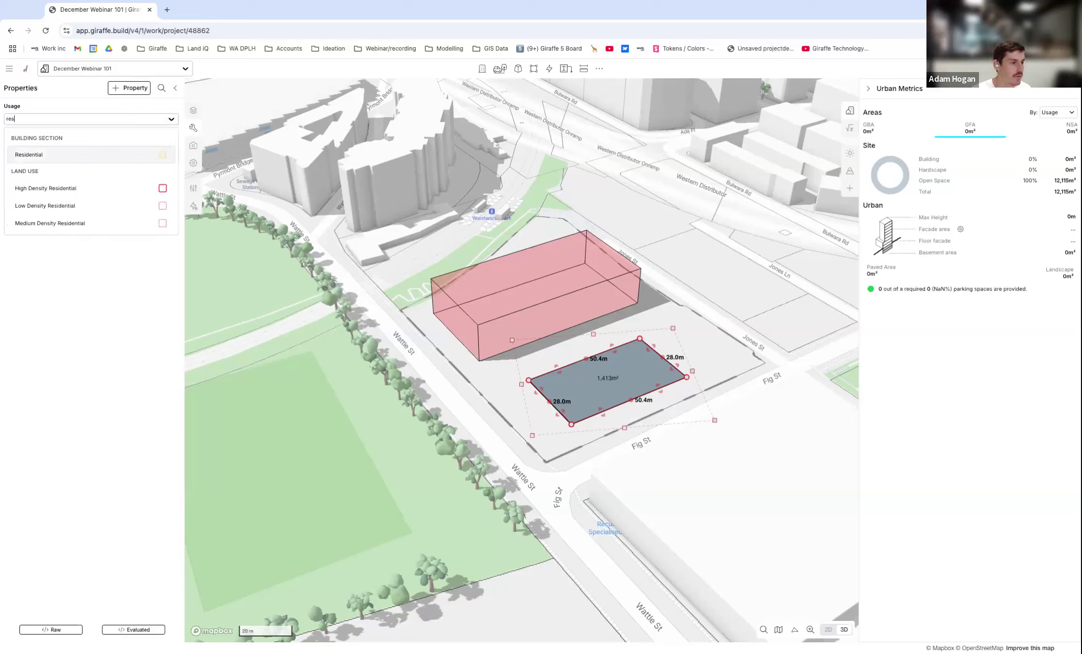
click(33, 154)
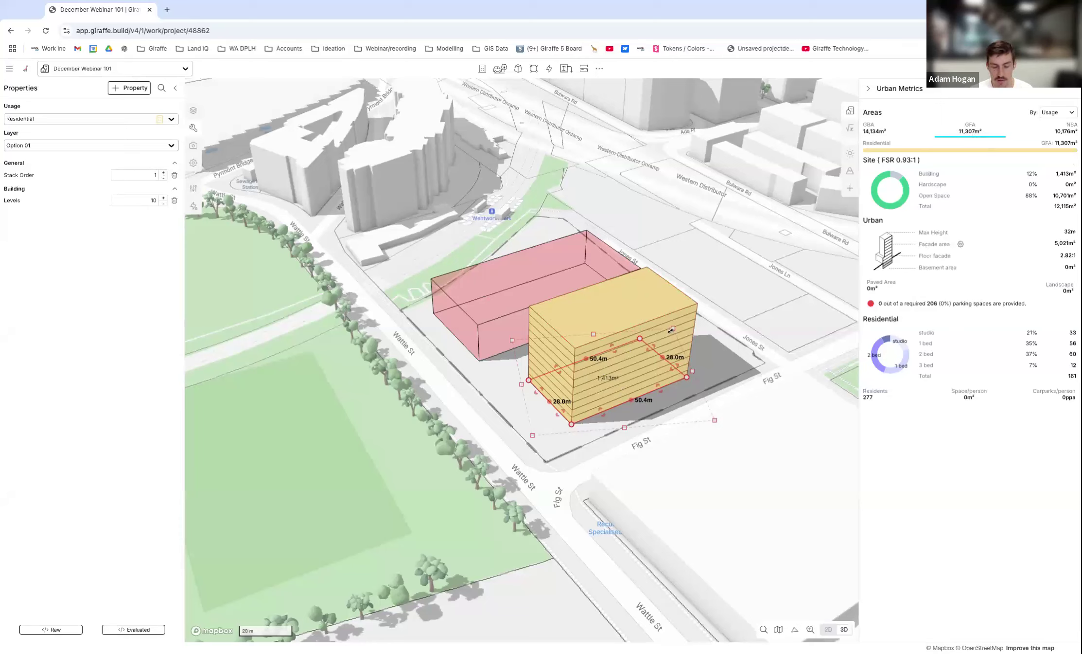
Delete the residential building and restore it to compare the urban metrics.
key(Delete)
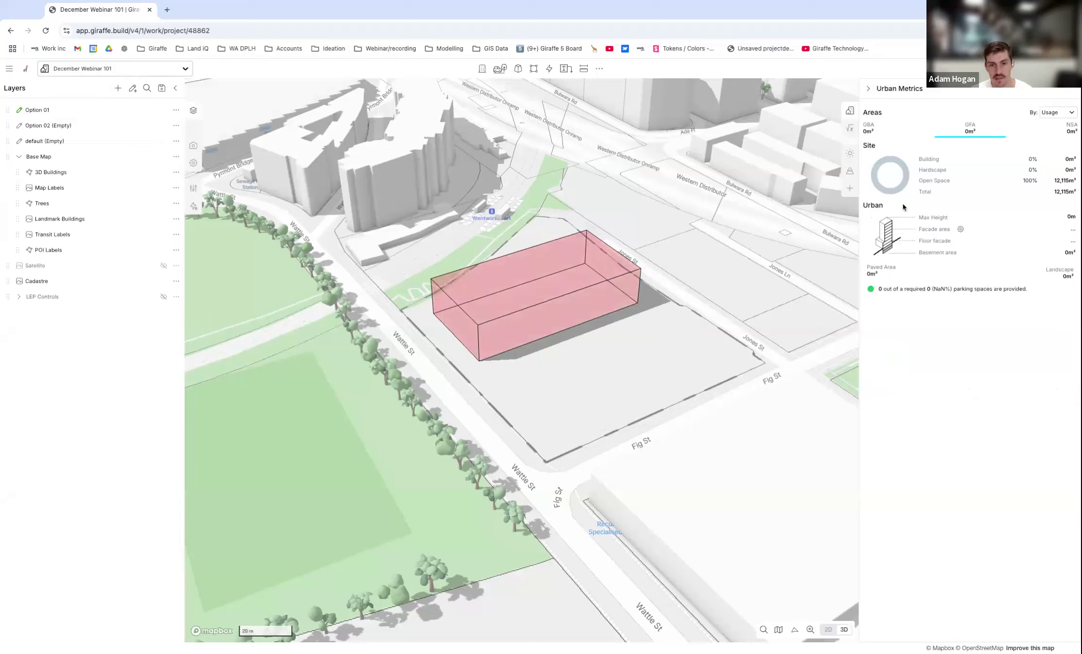
click(586, 367)
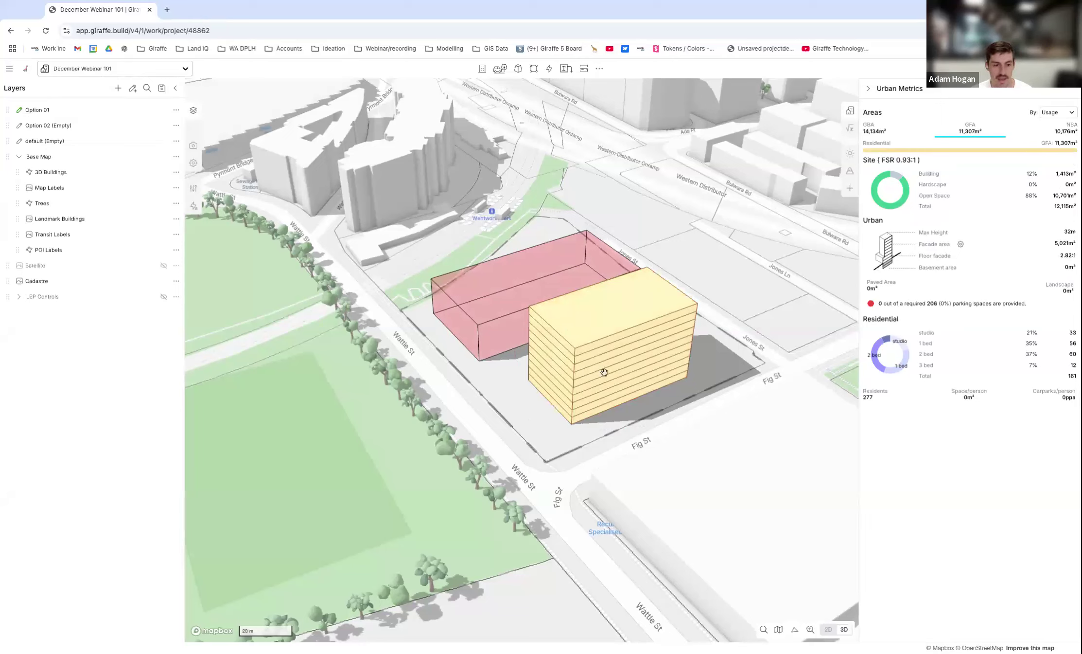
scroll(617, 376, down, 1)
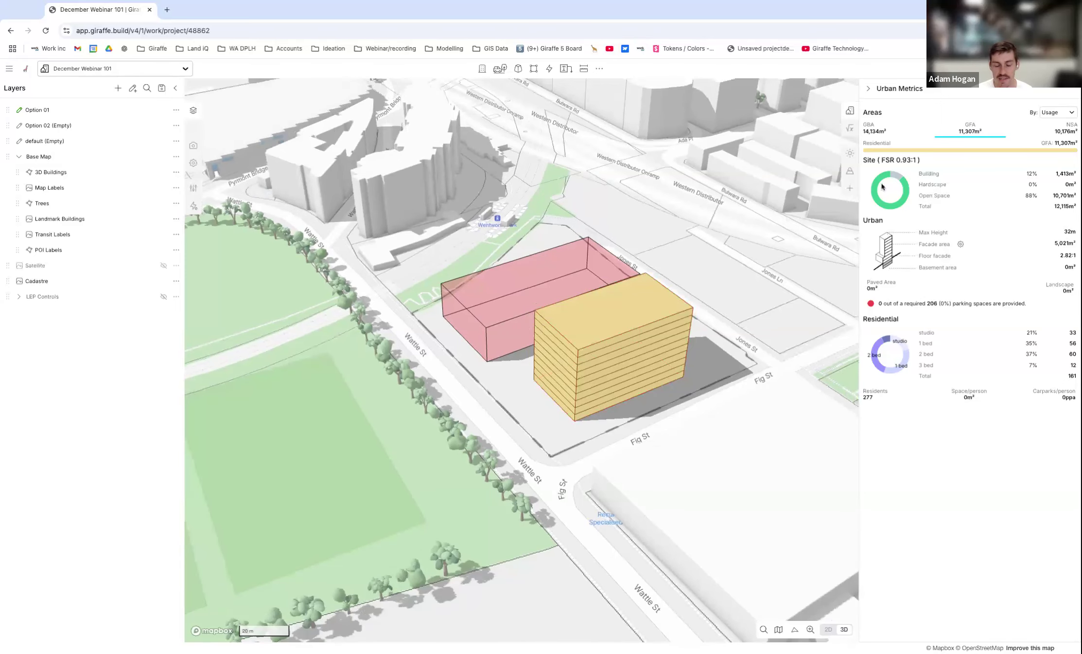
mouse_move(648, 340)
right_down()
mouse_move(705, 356)
mouse_move(648, 324)
right_up()
Open the usage settings of the residential building and set the Residential floor to floor height to 3.6.
click(644, 347)
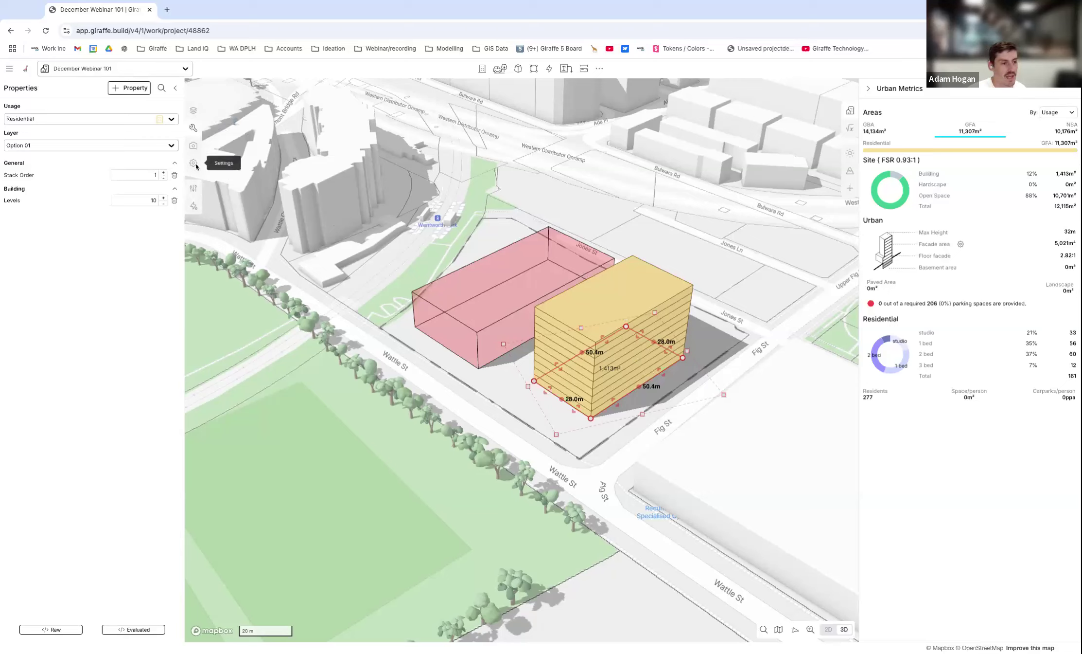
click(194, 188)
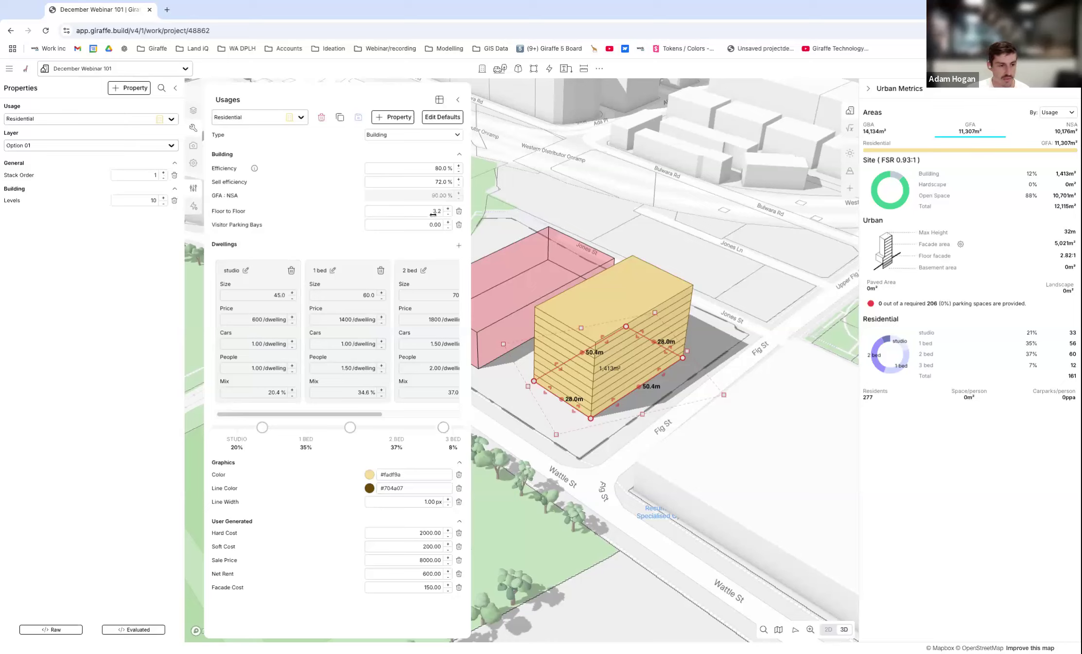
text(3.6)
click(341, 231)
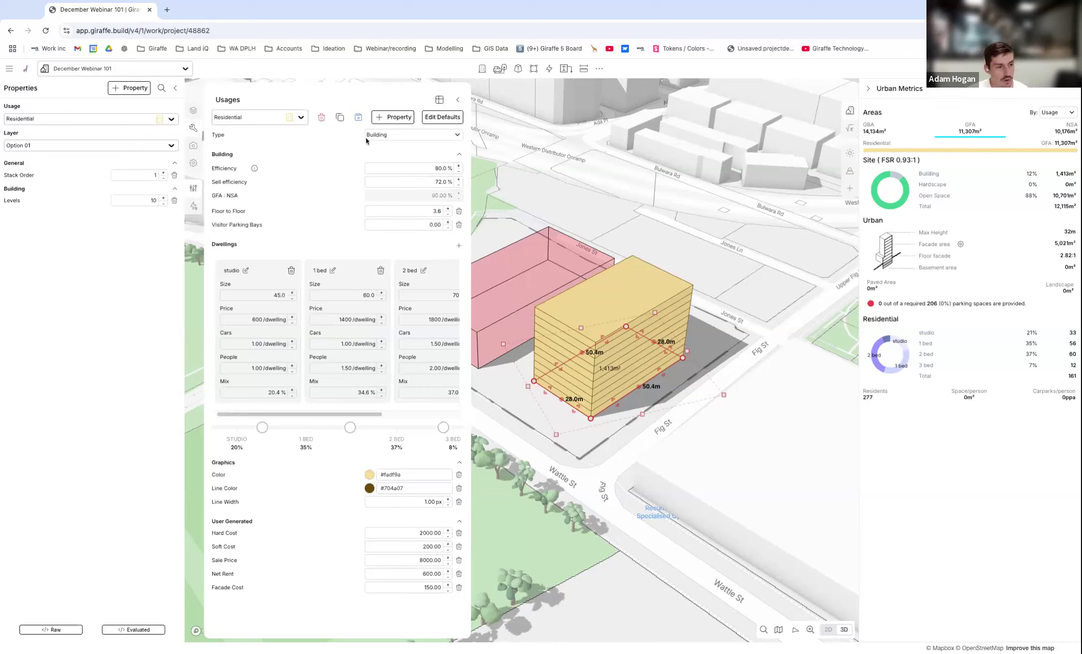
Change the Residential dwelling mix to 40% studio and 60% 1 bed, leaving no 2 bed or 3 bed share.
mouse_move(258, 169)
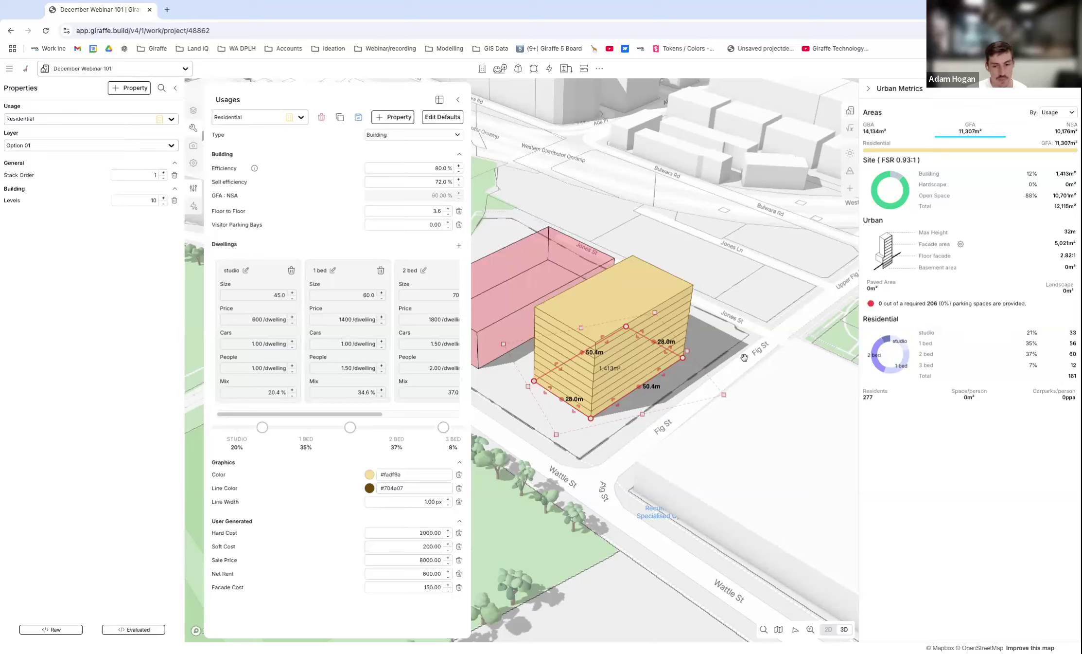
double_click(1069, 376)
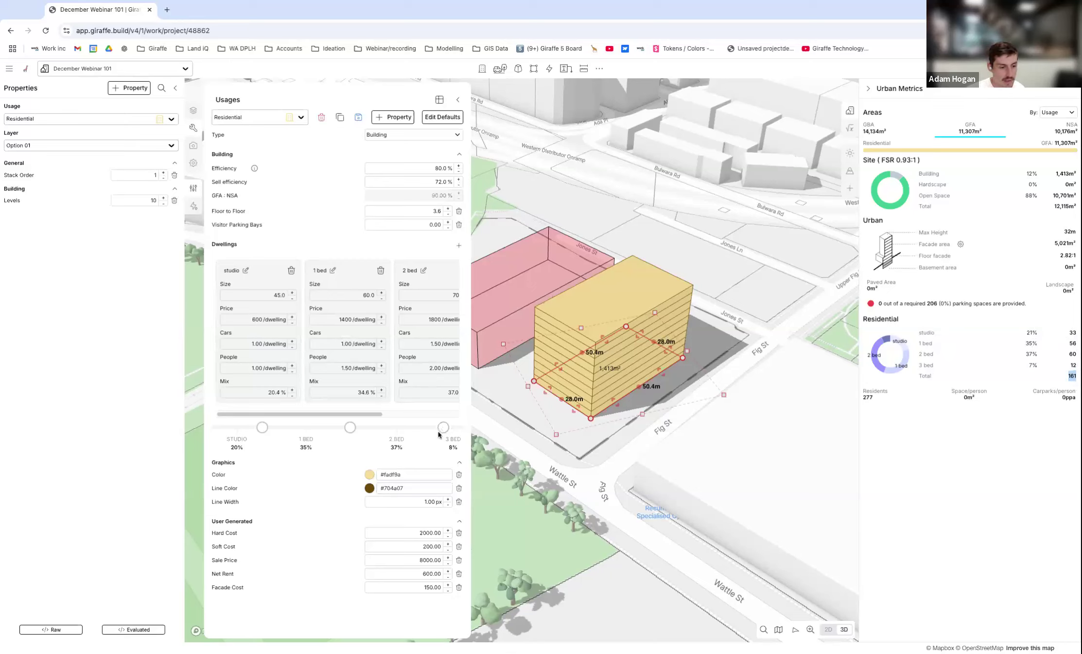
drag(443, 428, 479, 427)
drag(344, 427, 479, 426)
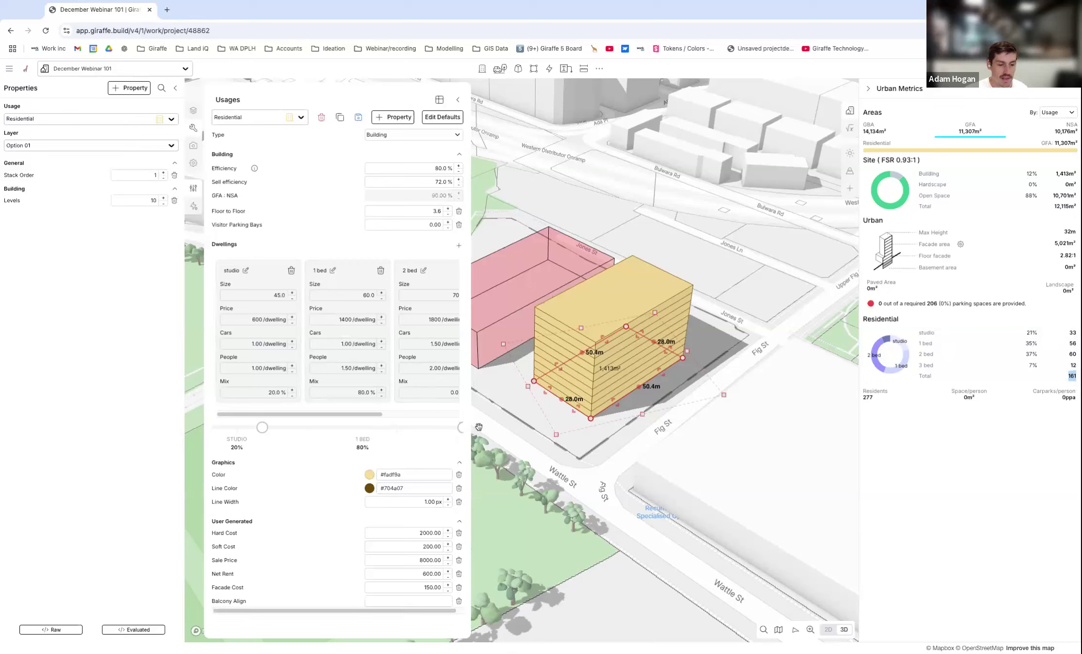
drag(264, 427, 312, 427)
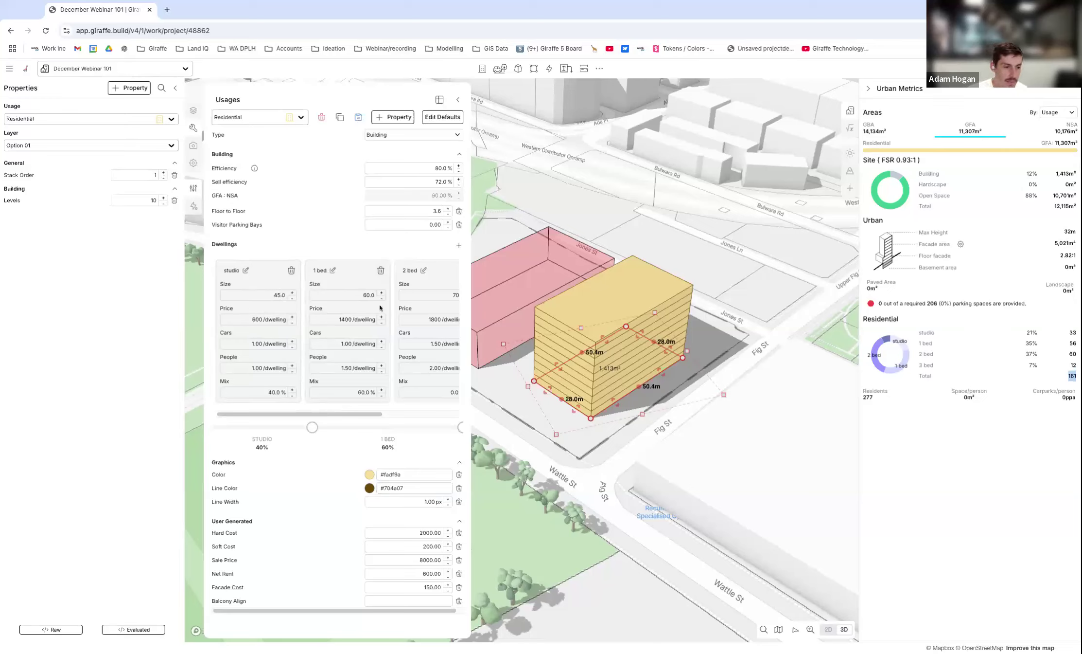
Set the 1 bed dwelling size to 55 and save the changes to the Residential usage.
click(358, 295)
text(55)
key(Return)
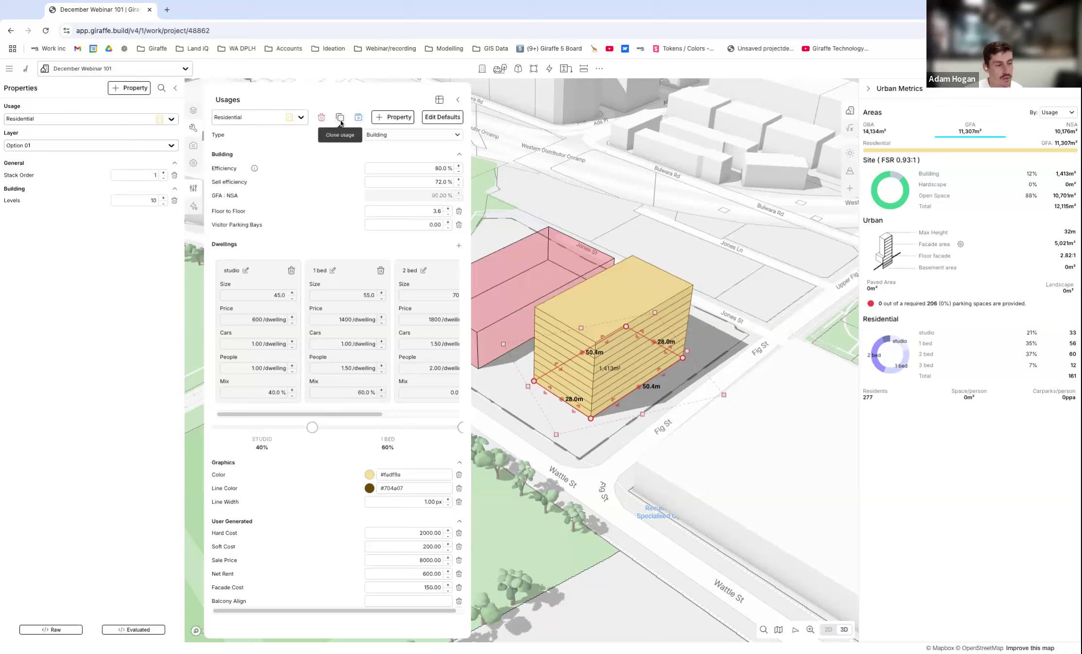
click(359, 118)
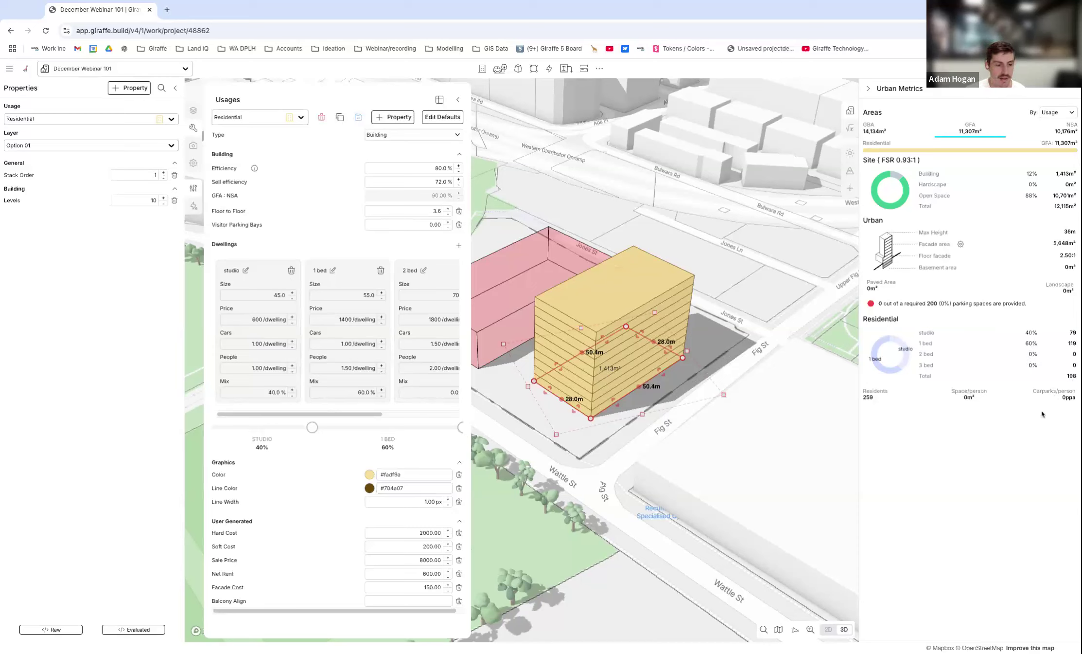
Clone the Residential usage as Resi 02, keeping the 40% studio and 60% 1 bed mix and saving pending changes.
click(461, 426)
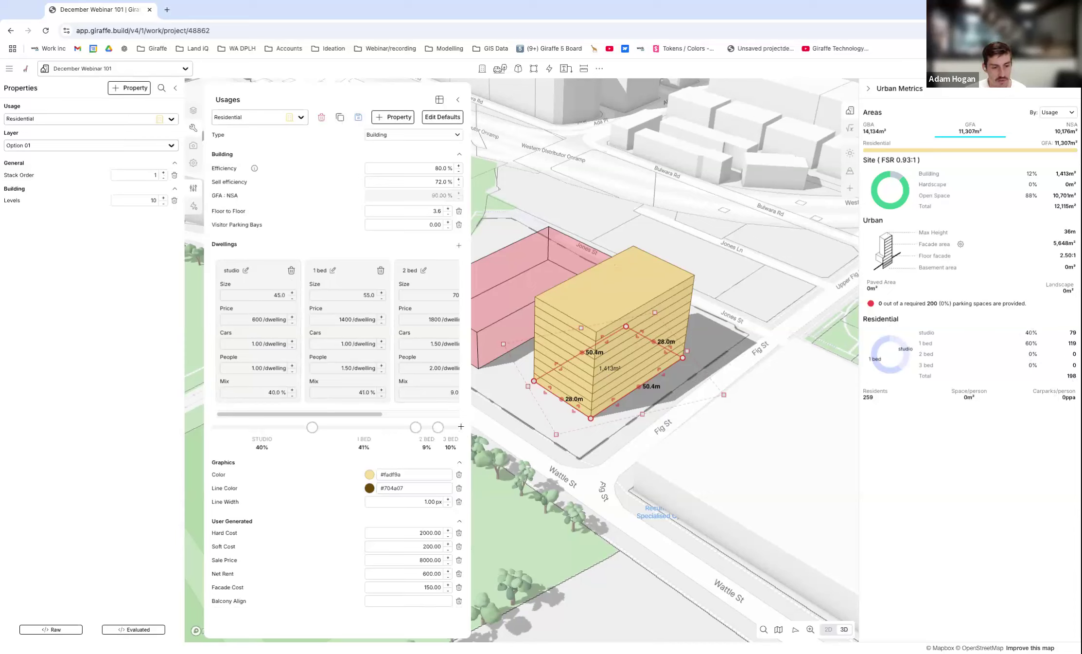
drag(416, 427, 504, 426)
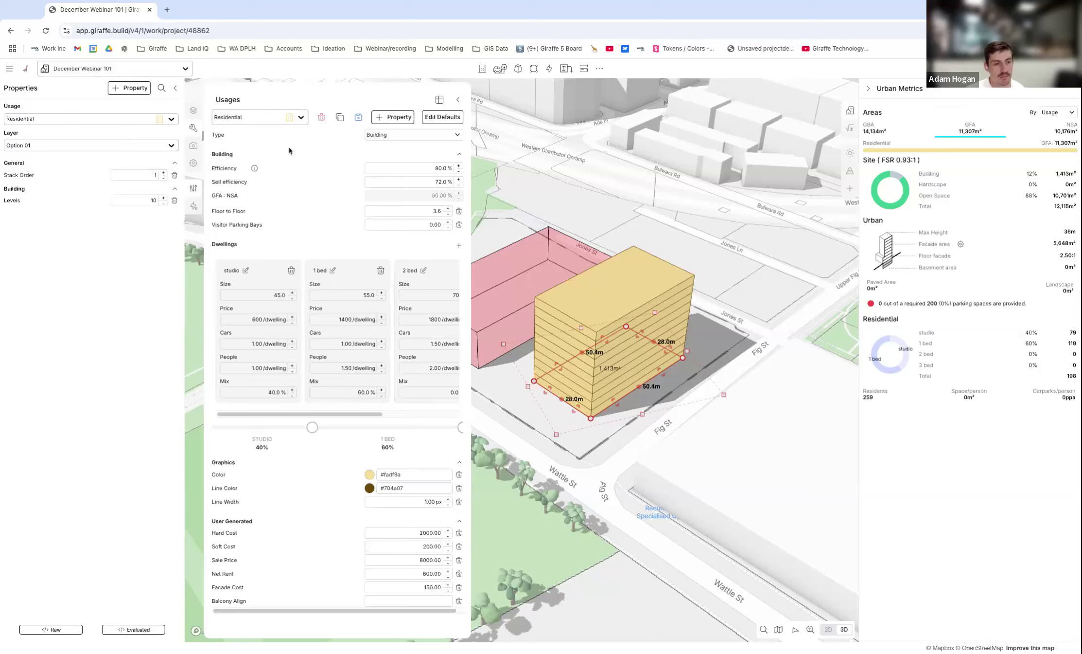
click(340, 118)
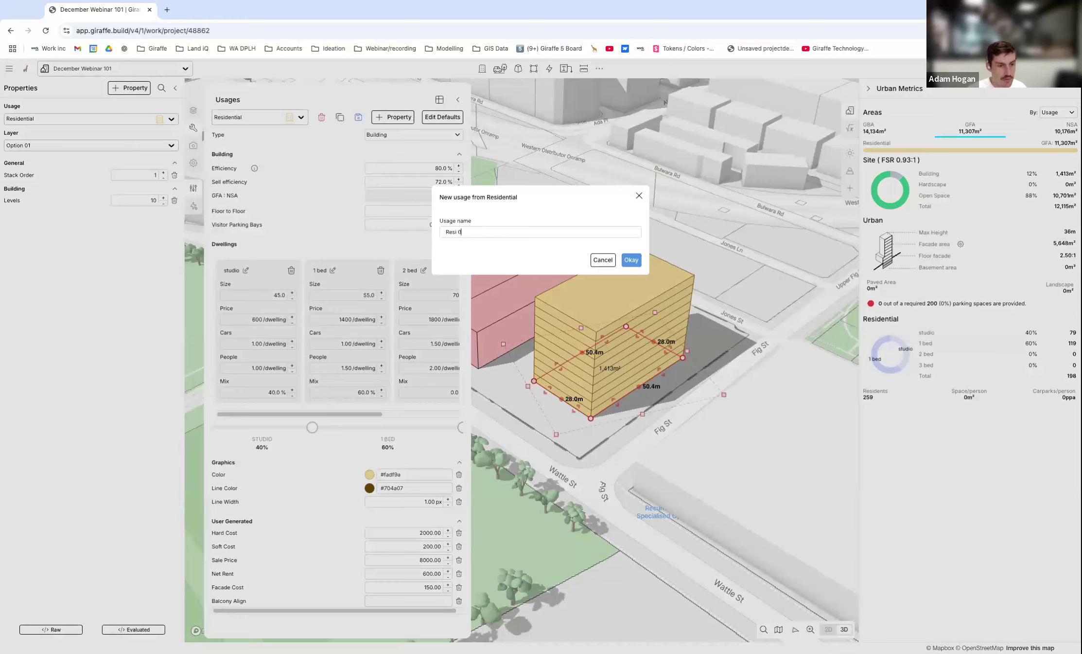
click(631, 259)
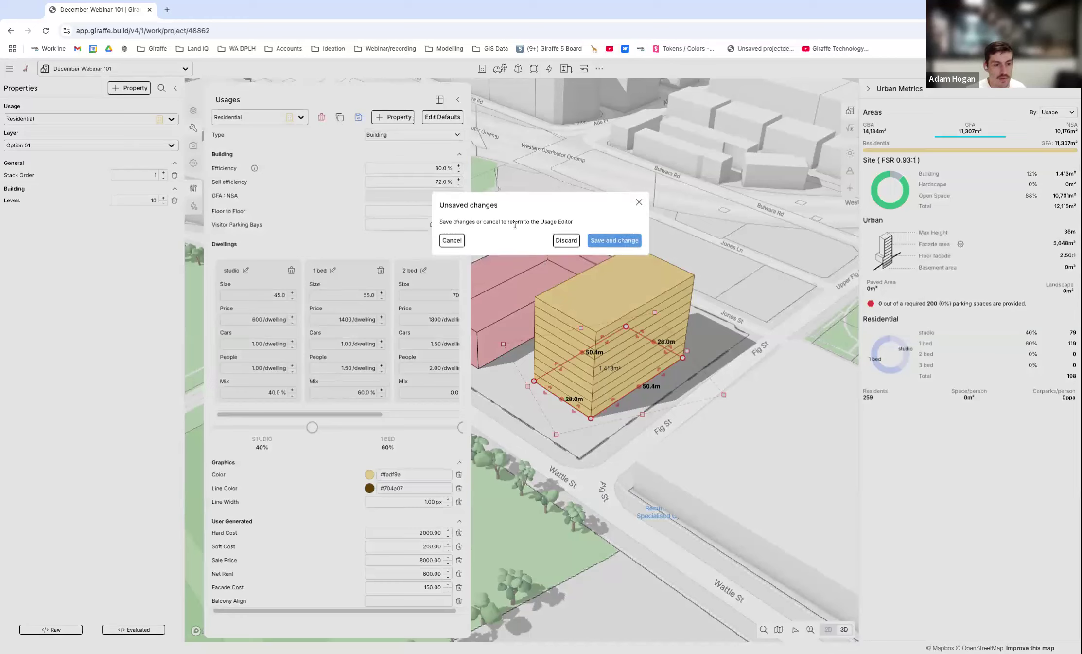
click(613, 243)
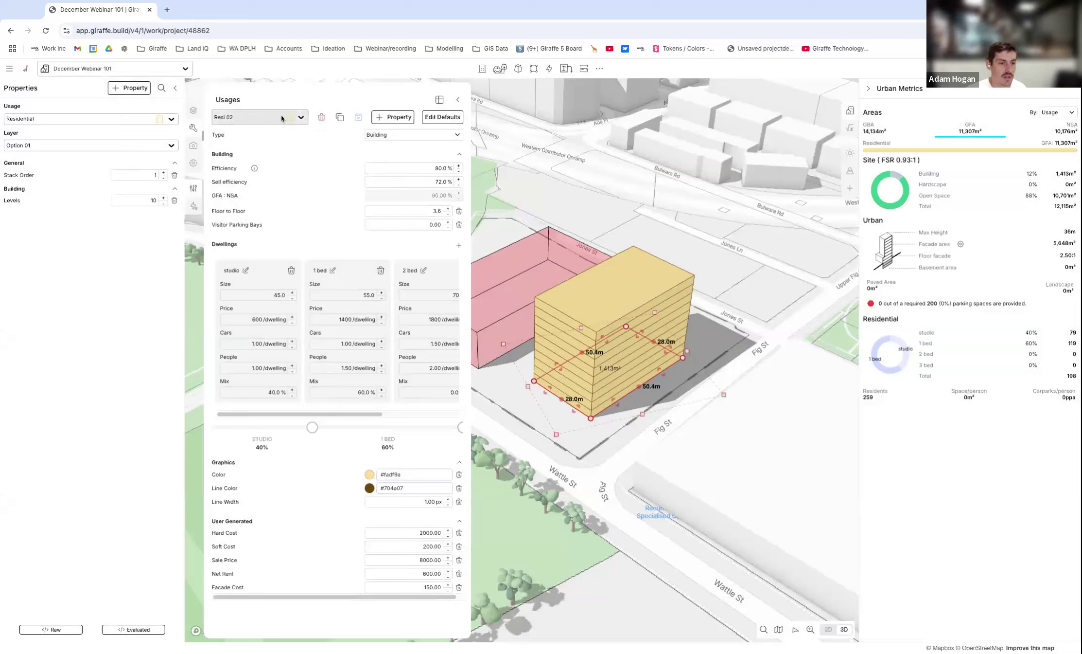
Set the fill color of the Resi 02 usage to green #78b462.
click(370, 474)
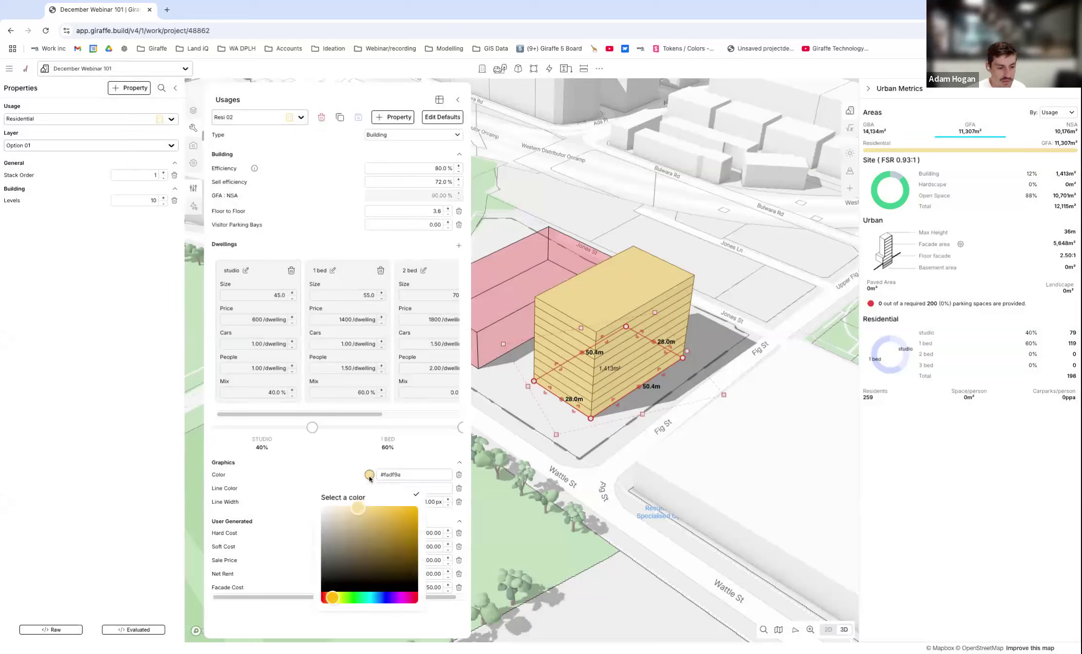
click(349, 600)
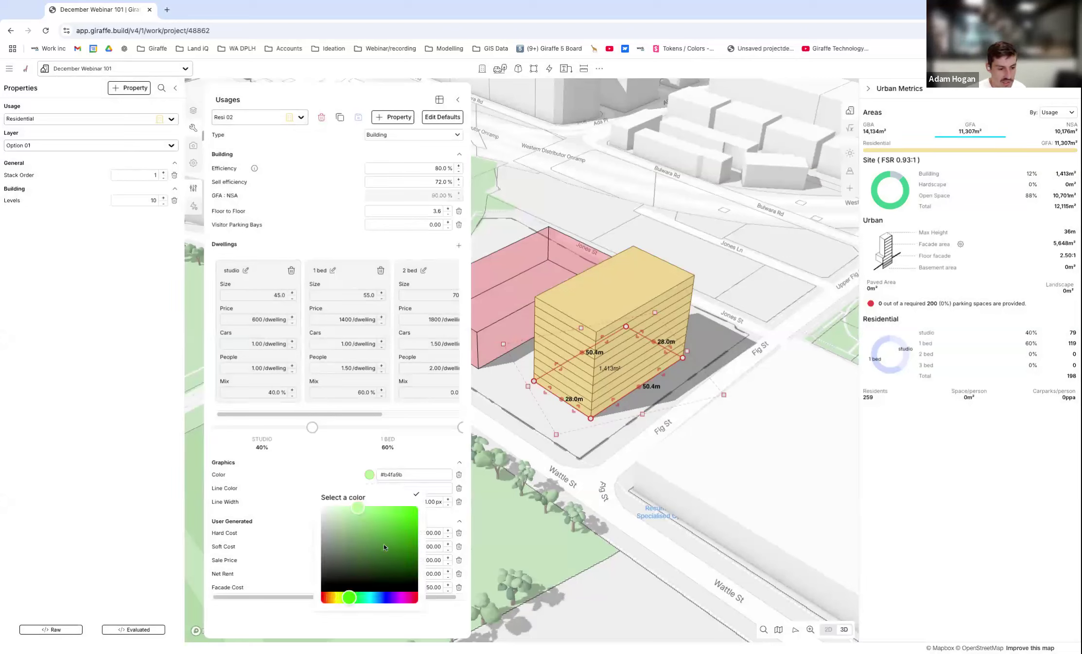
mouse_move(367, 523)
mouse_down()
mouse_move(366, 540)
mouse_move(364, 528)
mouse_up()
click(416, 493)
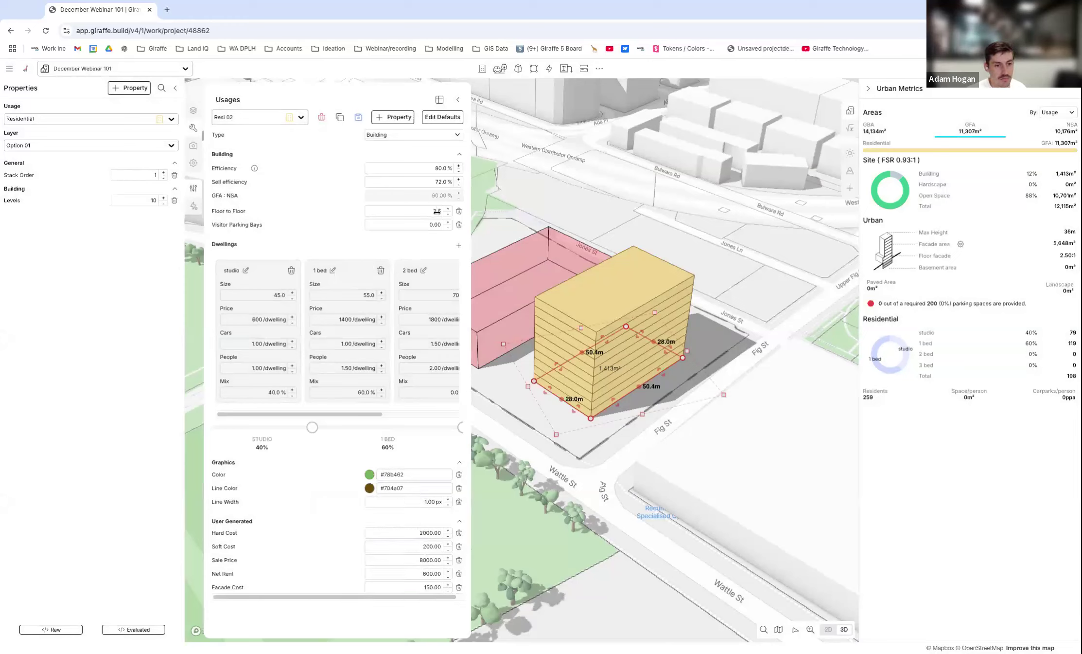
Set the Resi 02 floor to floor height to 4.5, save the usage and close the usage editor.
text(4)
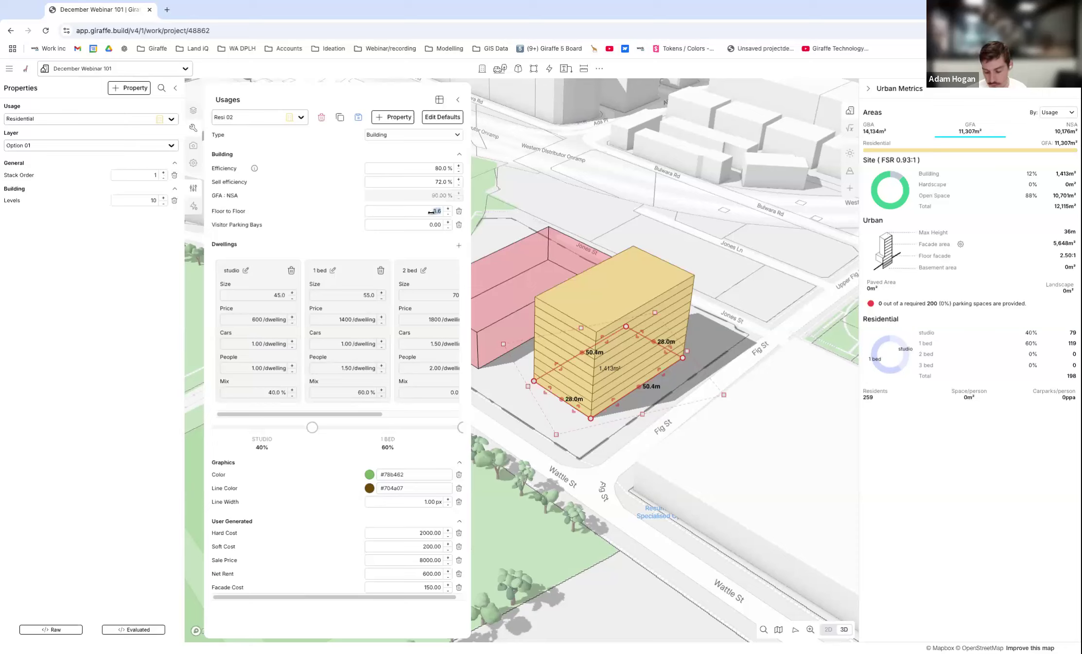
text(.5)
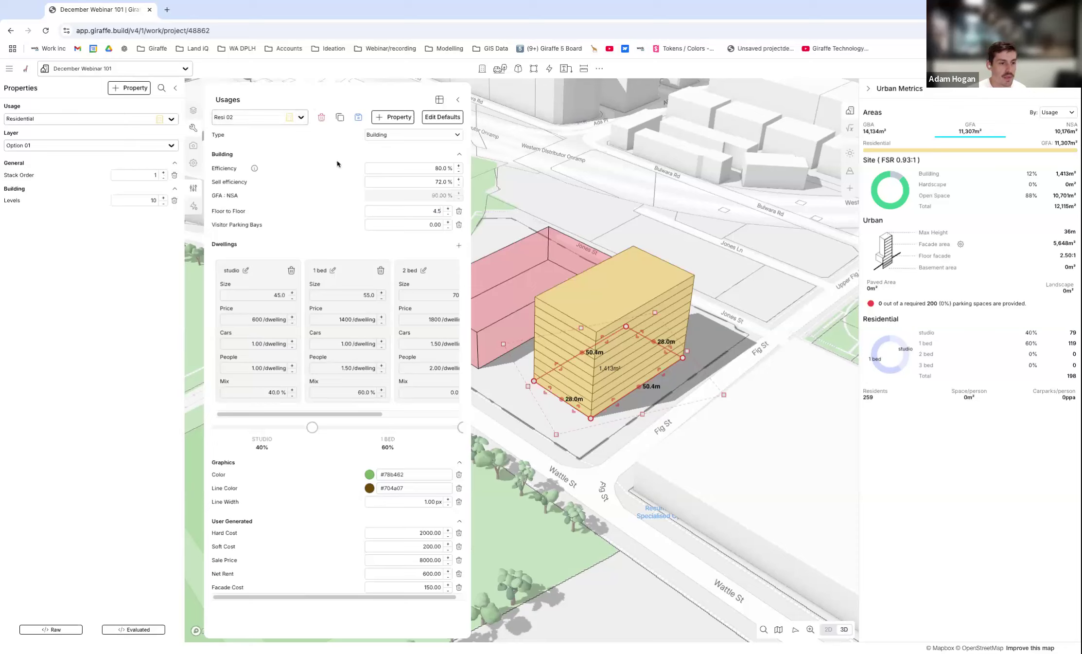
click(359, 119)
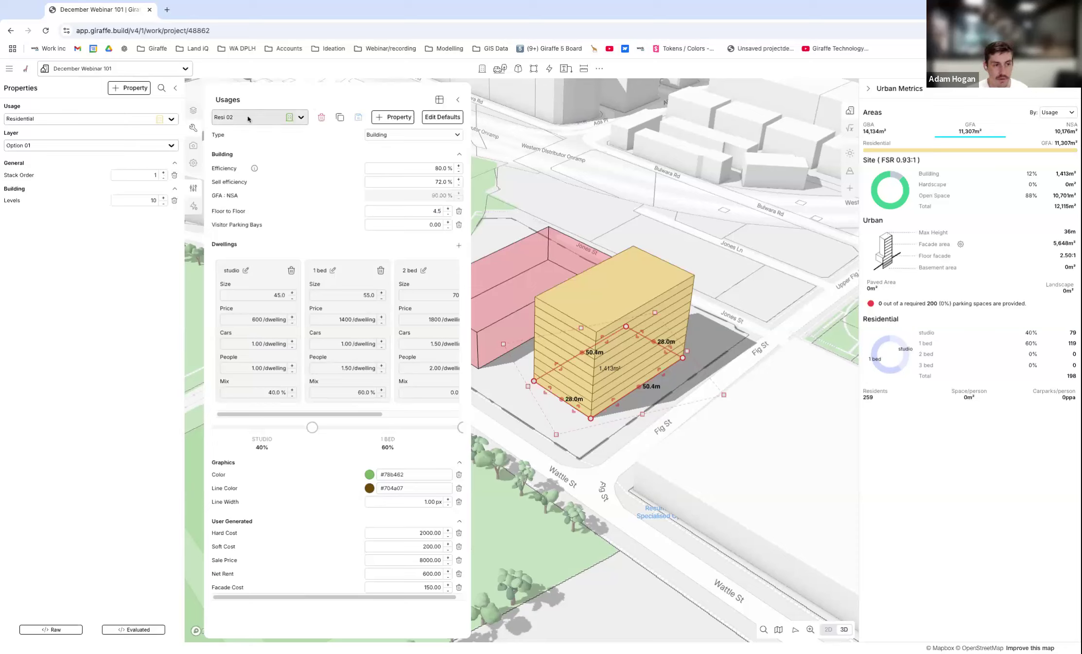
click(458, 99)
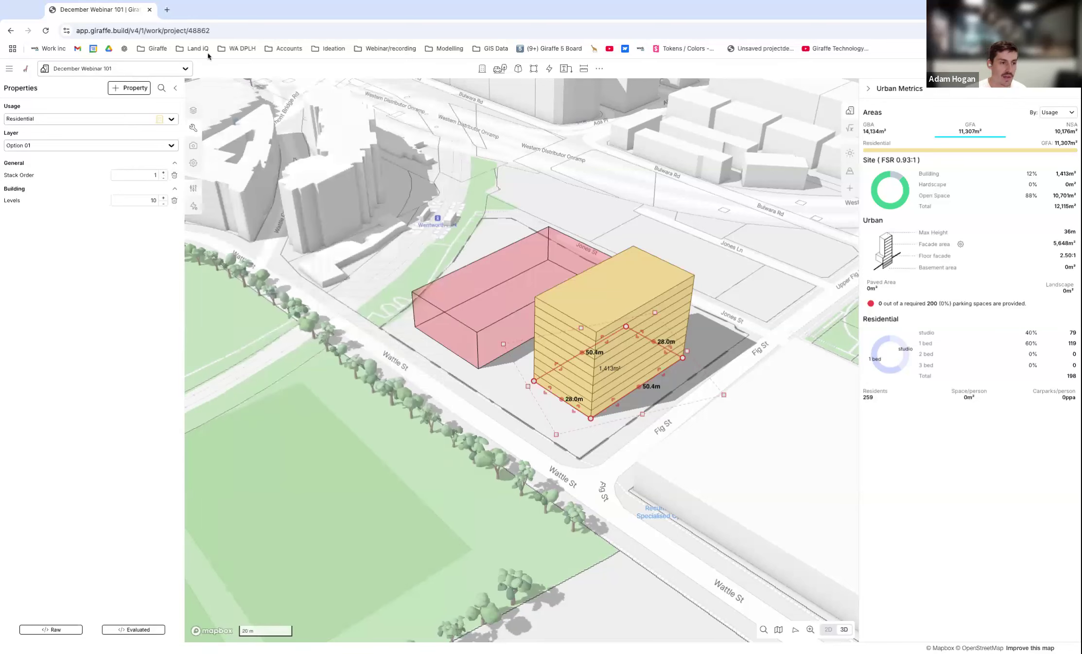
Shorten the residential building from its Jones St end to about 38.7 m by 28.0 m.
right_drag(672, 336, 657, 384)
scroll(657, 384, up, 3)
drag(684, 379, 625, 370)
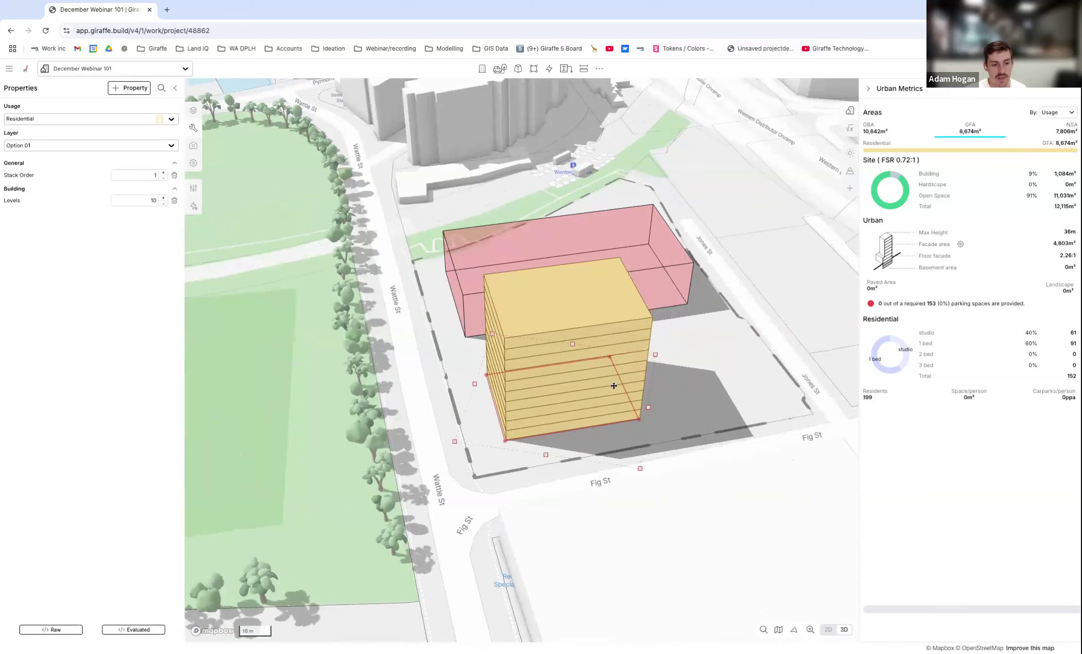
Duplicate the residential building toward Jones St and resize the copy to about 27.6 m by 28.0 m within the site.
right_drag(488, 333, 548, 408)
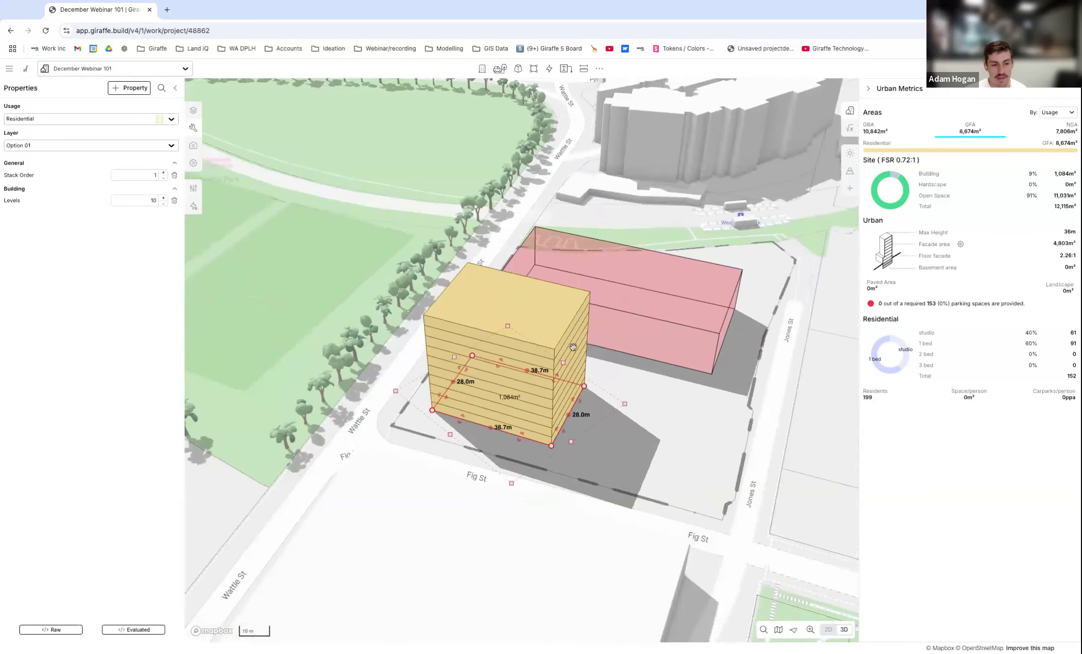
alt+drag(530, 397, 675, 416)
drag(599, 399, 685, 423)
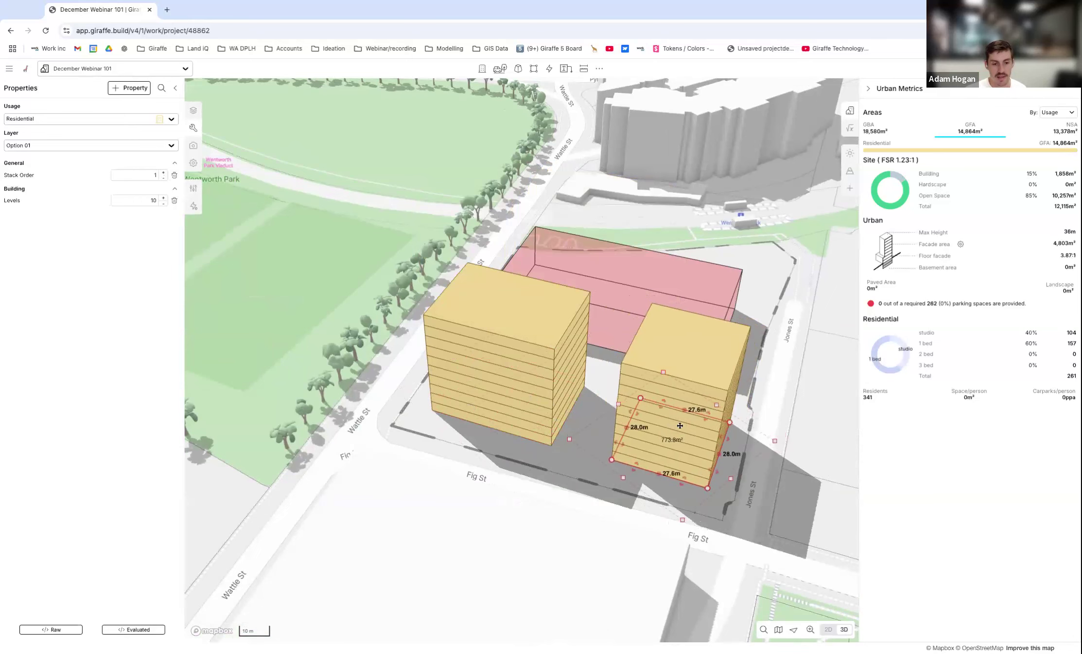
Change the usage of the duplicated residential building near Jones St to Resi 02.
scroll(563, 355, down, 2)
right_drag(562, 356, 655, 404)
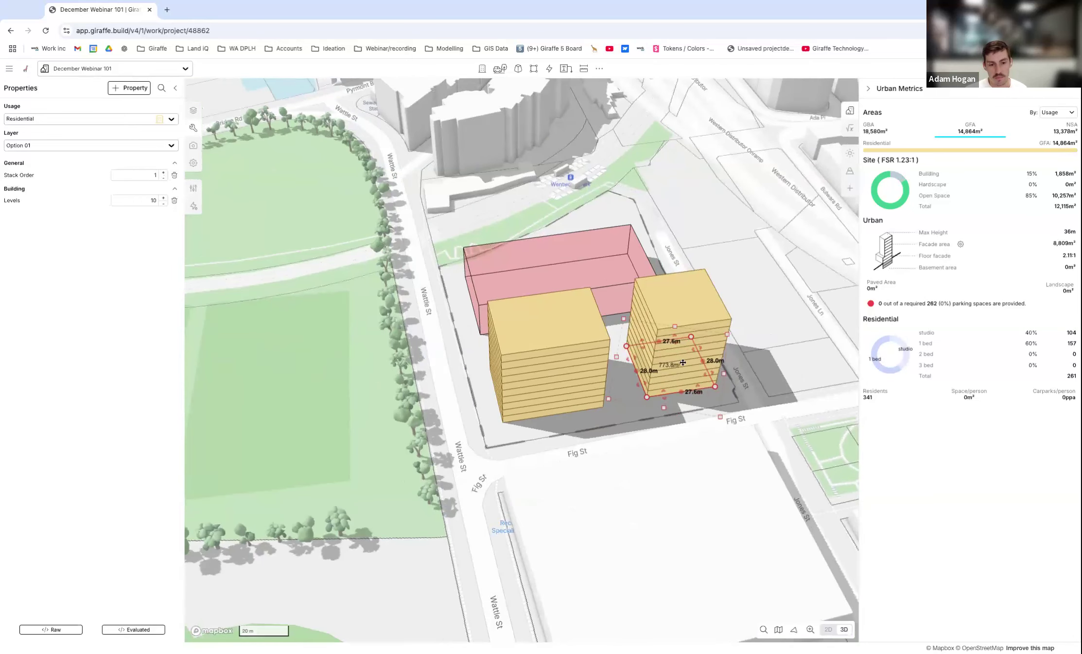
click(95, 119)
text(re)
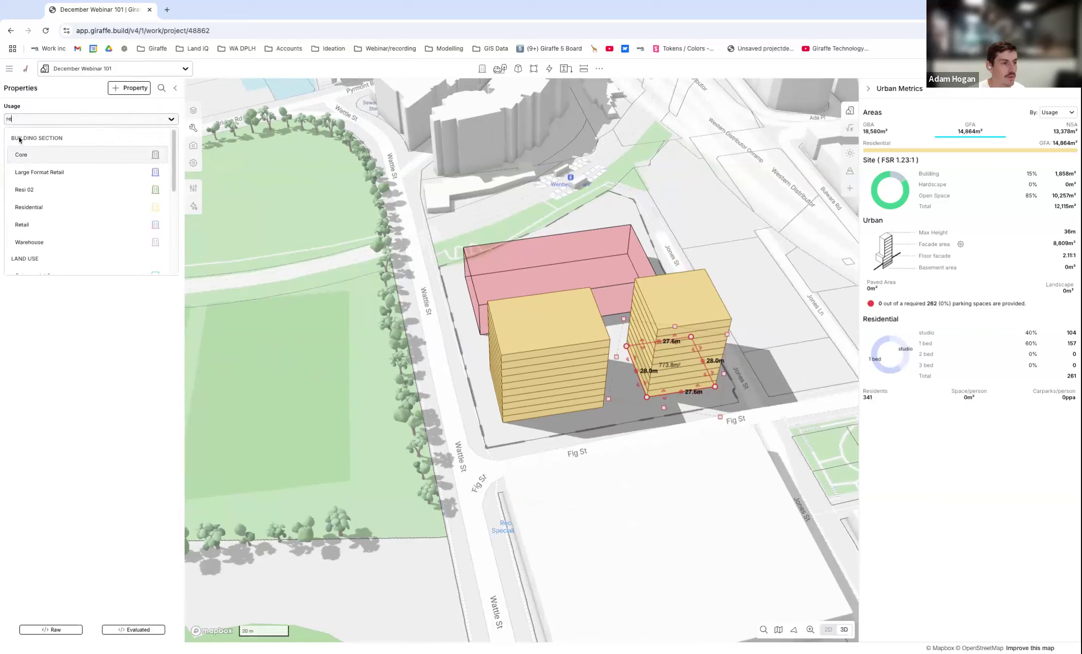
click(45, 192)
Compare the Resi 02 building's height and floor spacing with the neighbouring Residential building from several angles, and deselect it.
scroll(683, 374, up, 3)
right_drag(683, 374, 640, 266)
scroll(735, 292, up, 3)
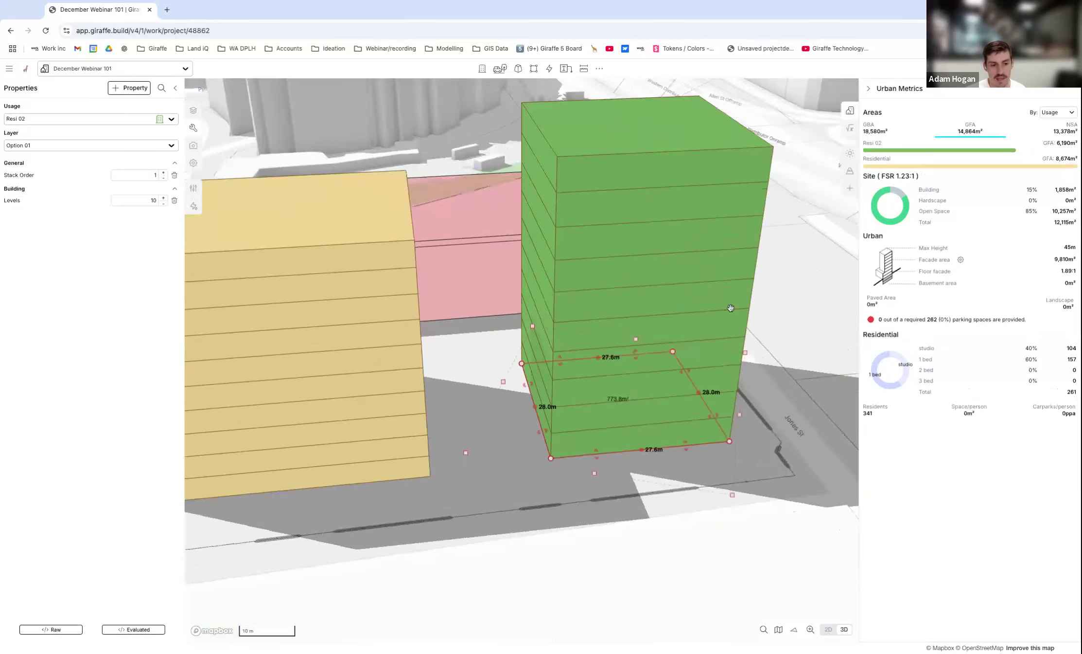
right_drag(730, 307, 724, 282)
scroll(595, 395, down, 2)
right_drag(595, 395, 479, 375)
scroll(431, 392, down, 2)
scroll(489, 331, down, 2)
scroll(490, 328, down, 3)
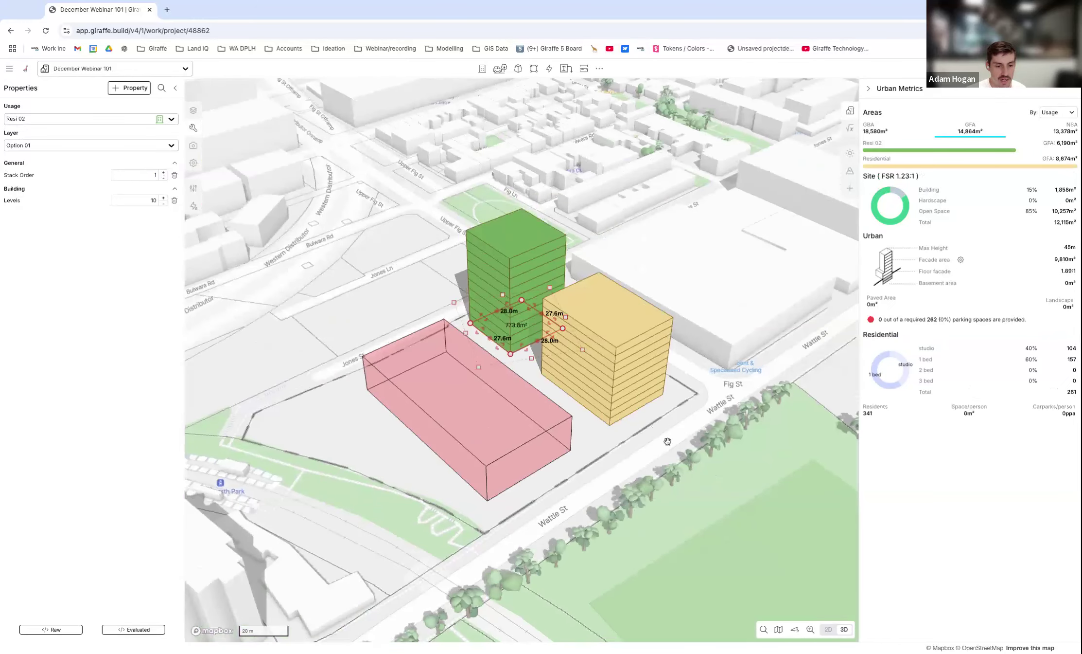
click(671, 444)
Review the GFA by usage and the site FSR in Urban Metrics alongside the Option 01 massing.
scroll(589, 368, down, 2)
right_drag(590, 365, 614, 355)
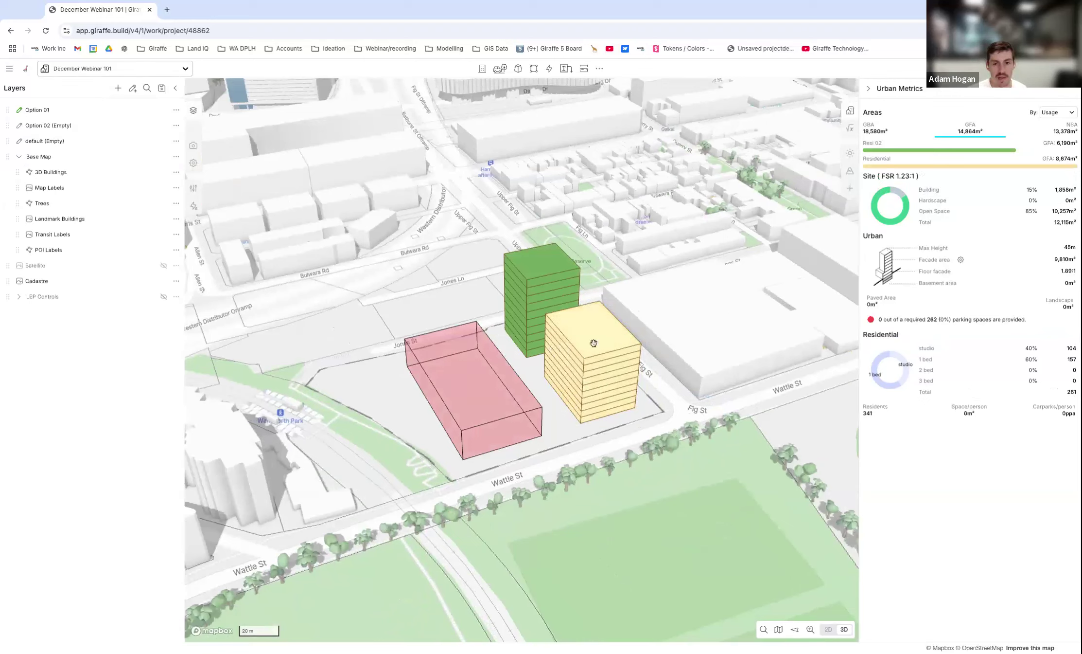
click(608, 319)
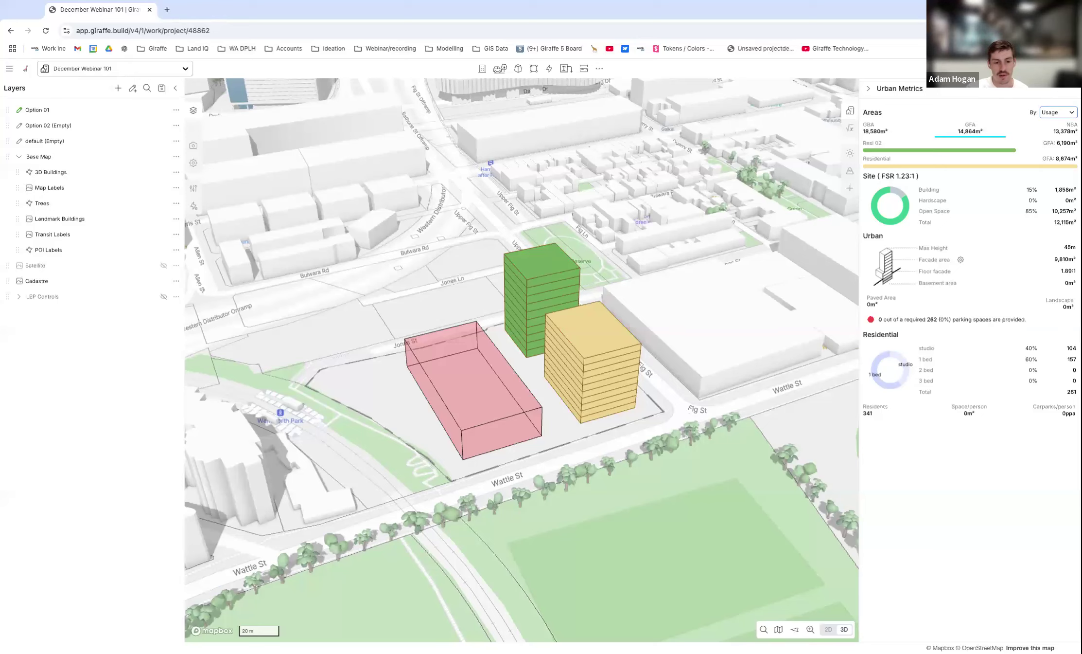
scroll(638, 301, down, 3)
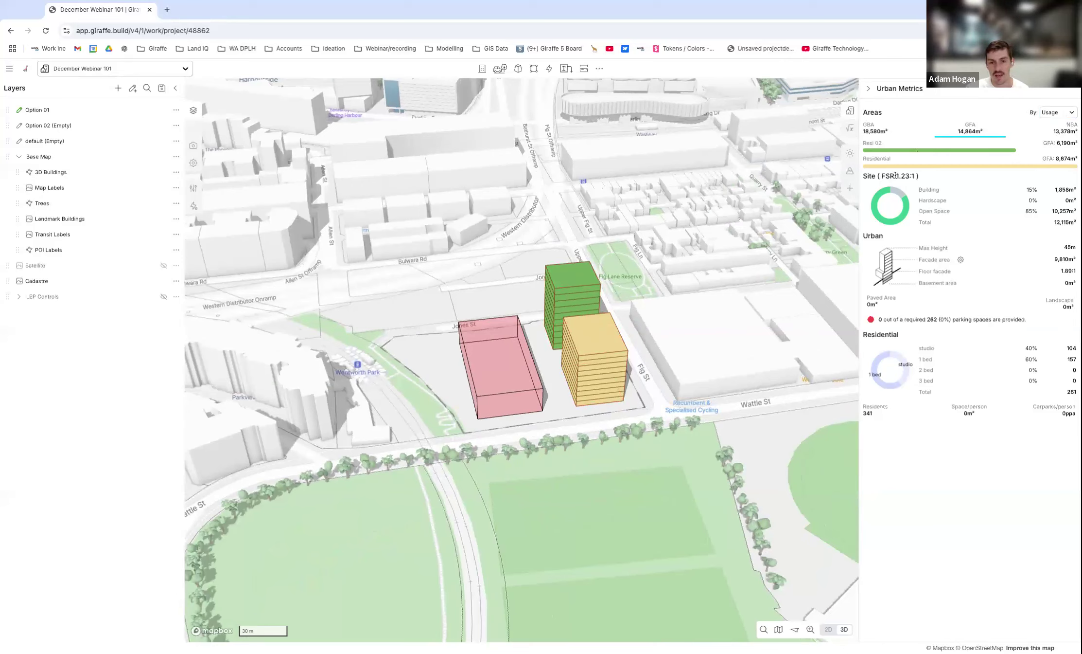
drag(917, 177, 890, 177)
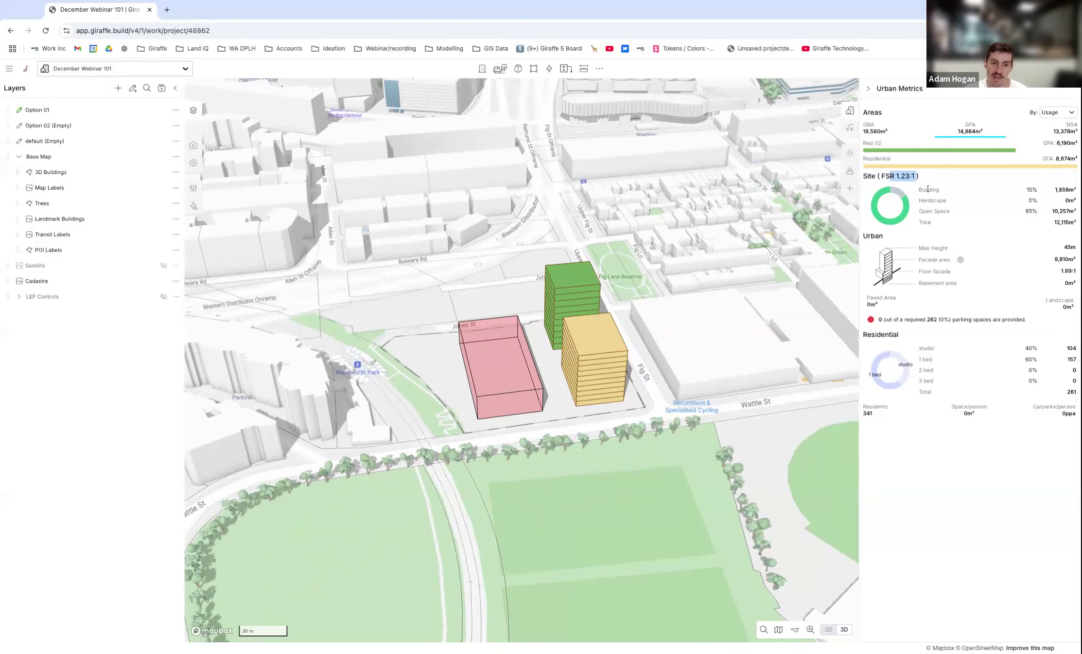
scroll(586, 395, up, 3)
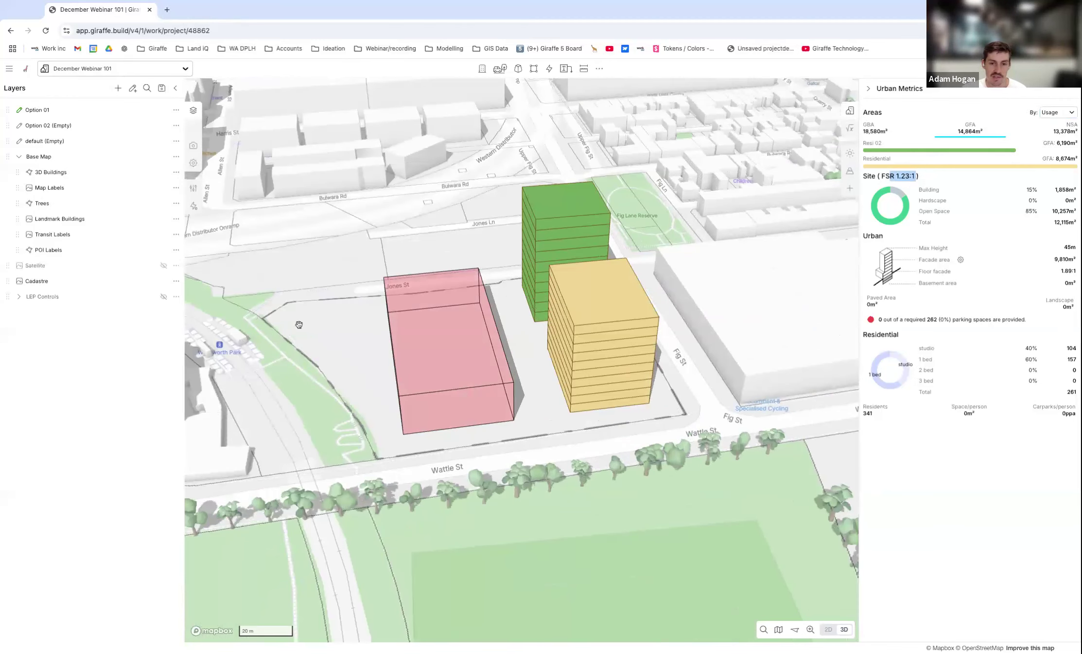
right_drag(305, 325, 362, 326)
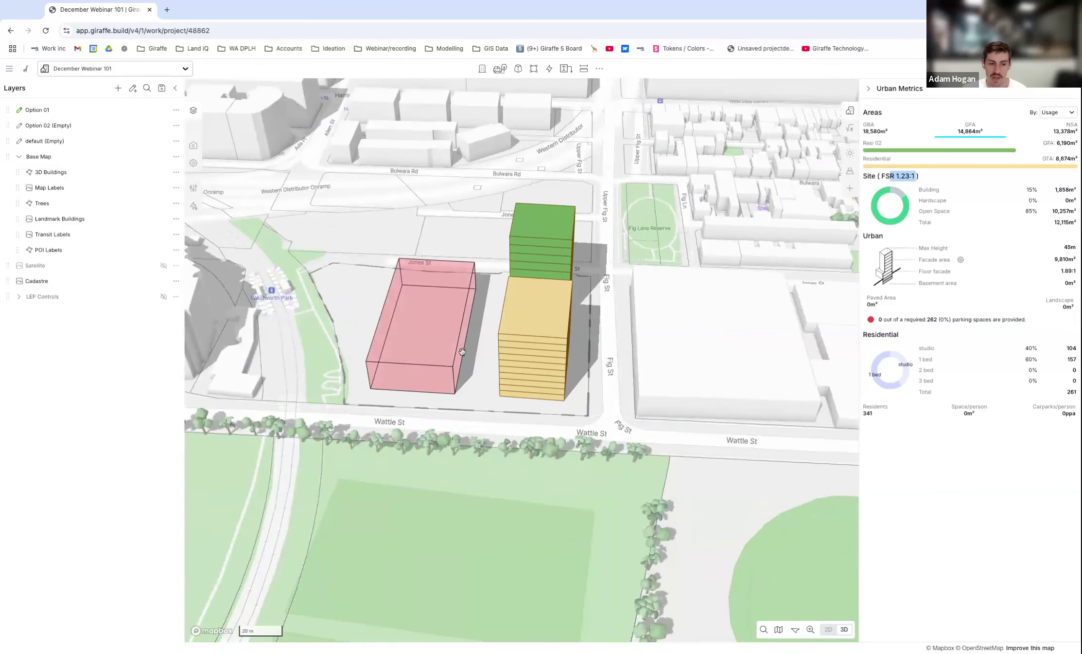
scroll(401, 331, down, 2)
right_drag(456, 346, 474, 348)
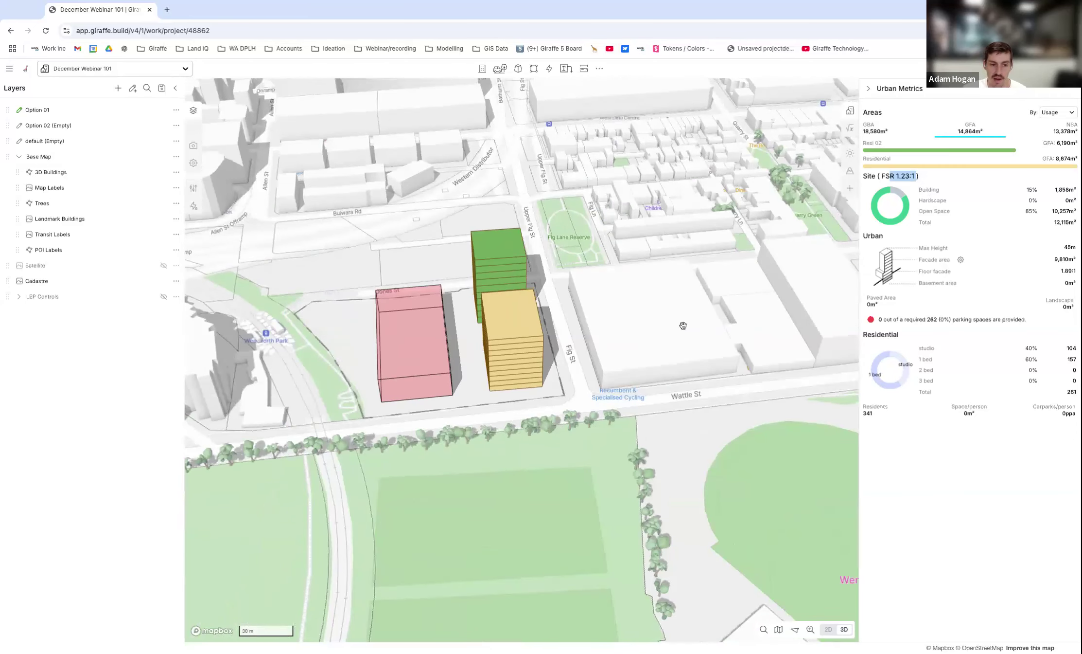
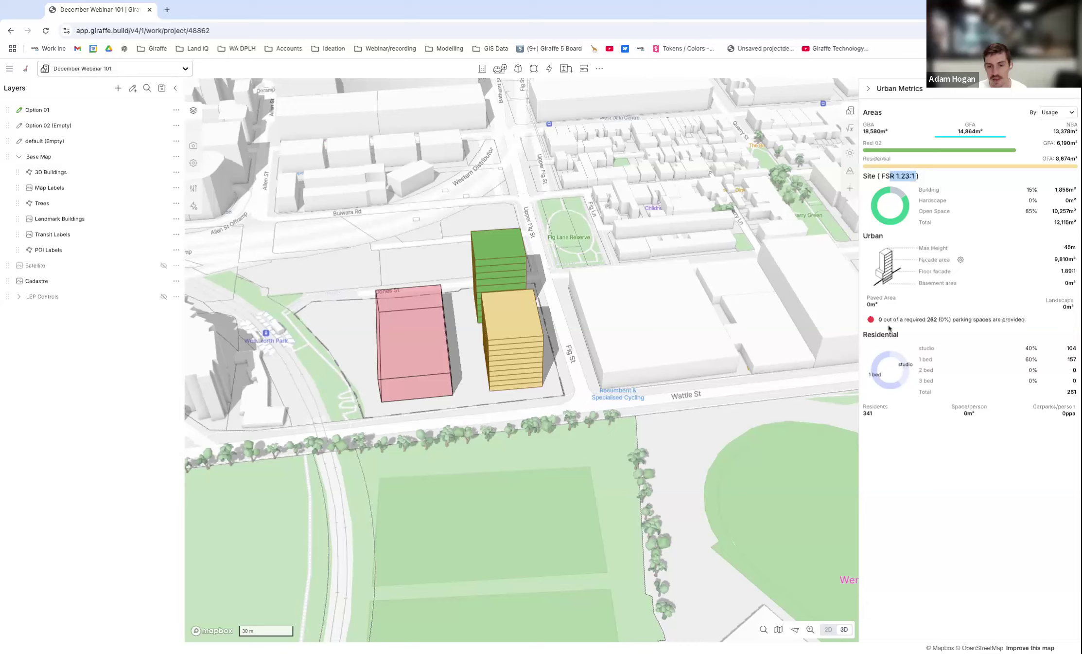
Examine the required parking spaces and their breakdown by usage in Urban Metrics.
mouse_move(927, 322)
drag(881, 321, 956, 320)
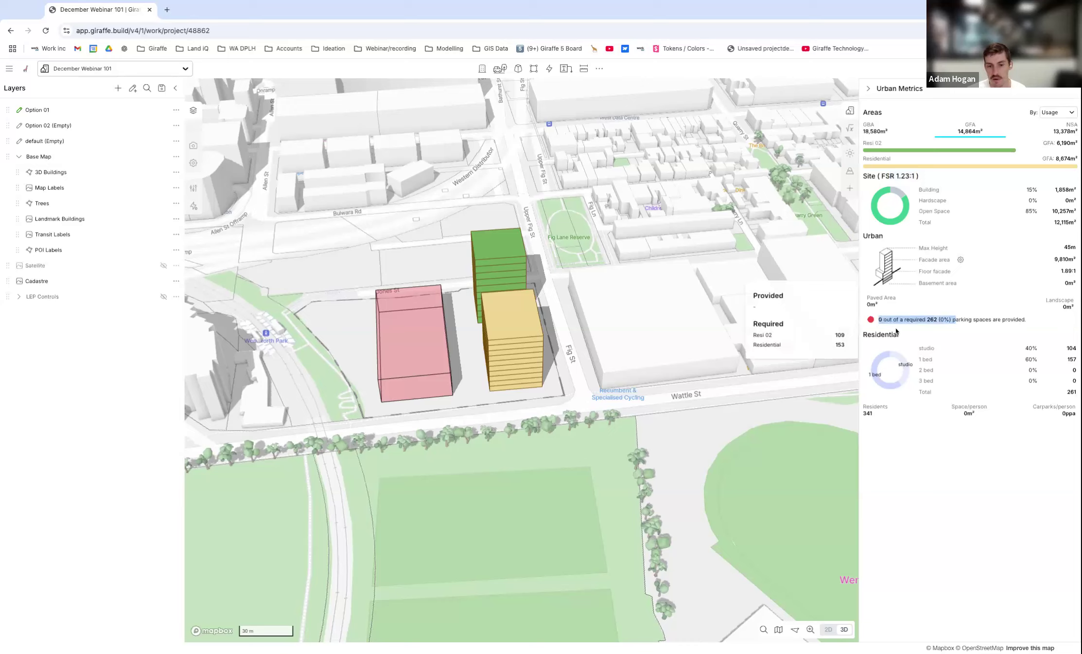
click(938, 319)
double_click(930, 319)
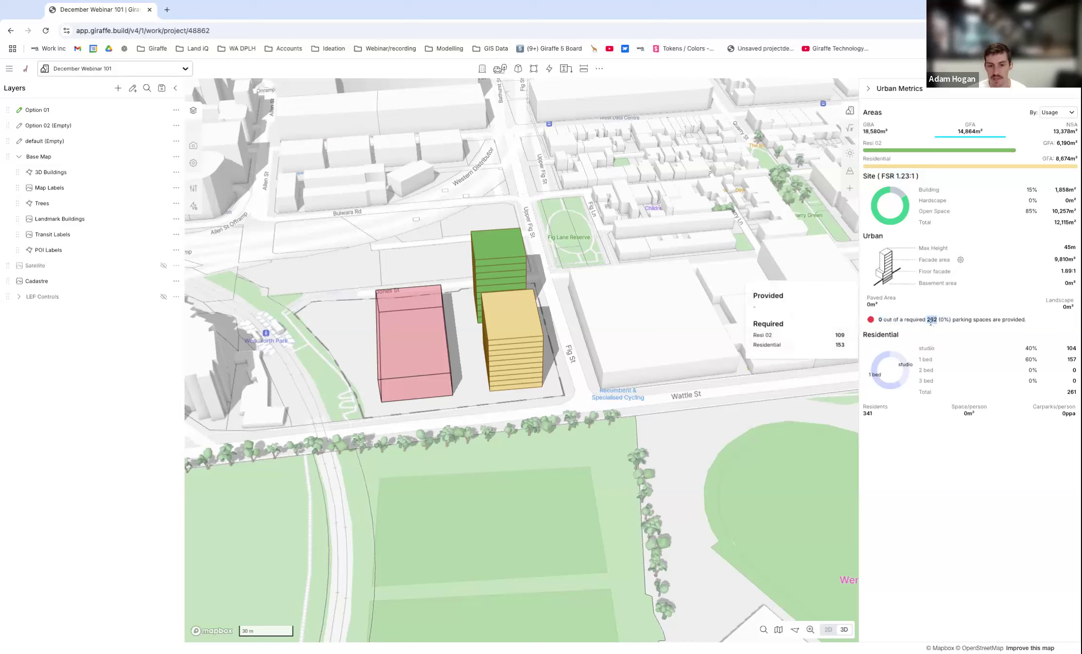
Review the Residential usage's cars per dwelling and dwelling mix, and compare the dwelling total with the parking requirement.
click(510, 357)
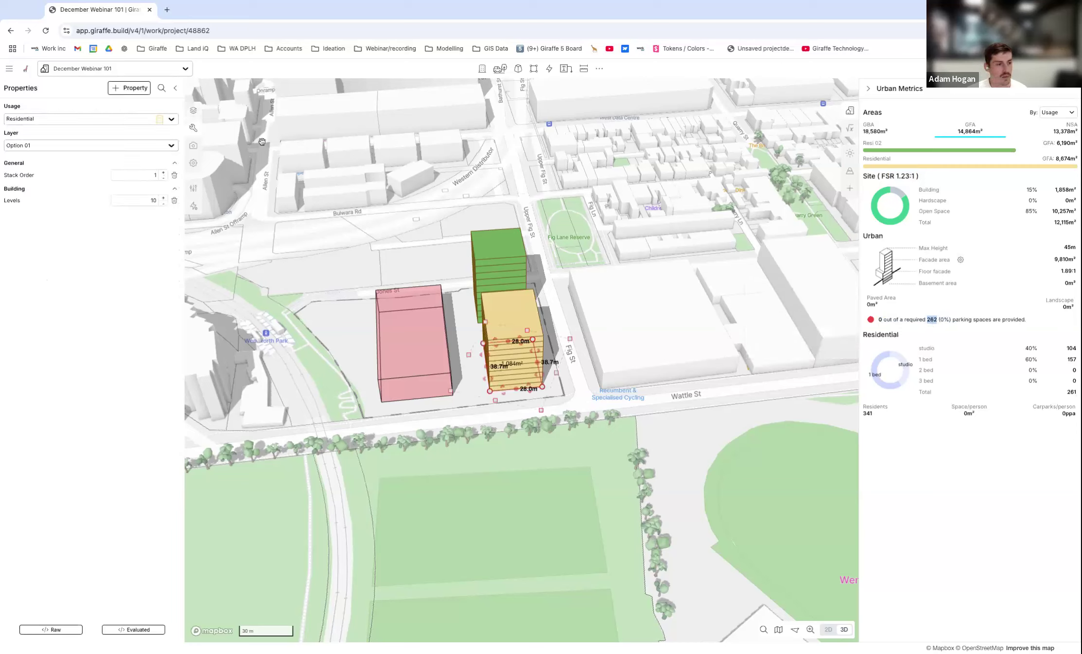
click(194, 189)
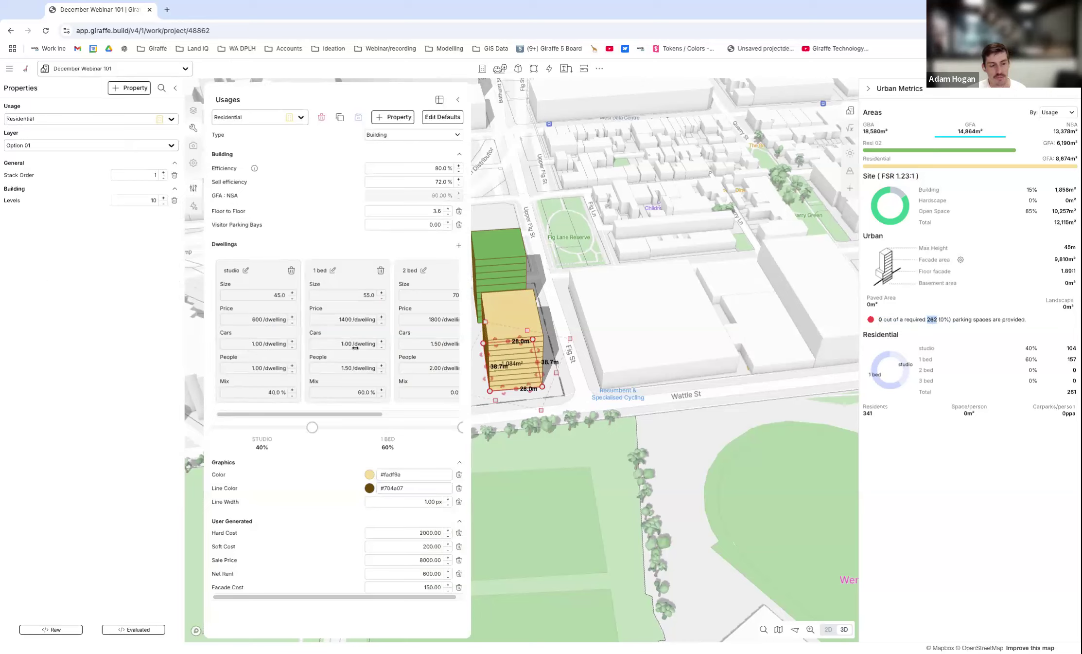
click(458, 99)
mouse_move(941, 317)
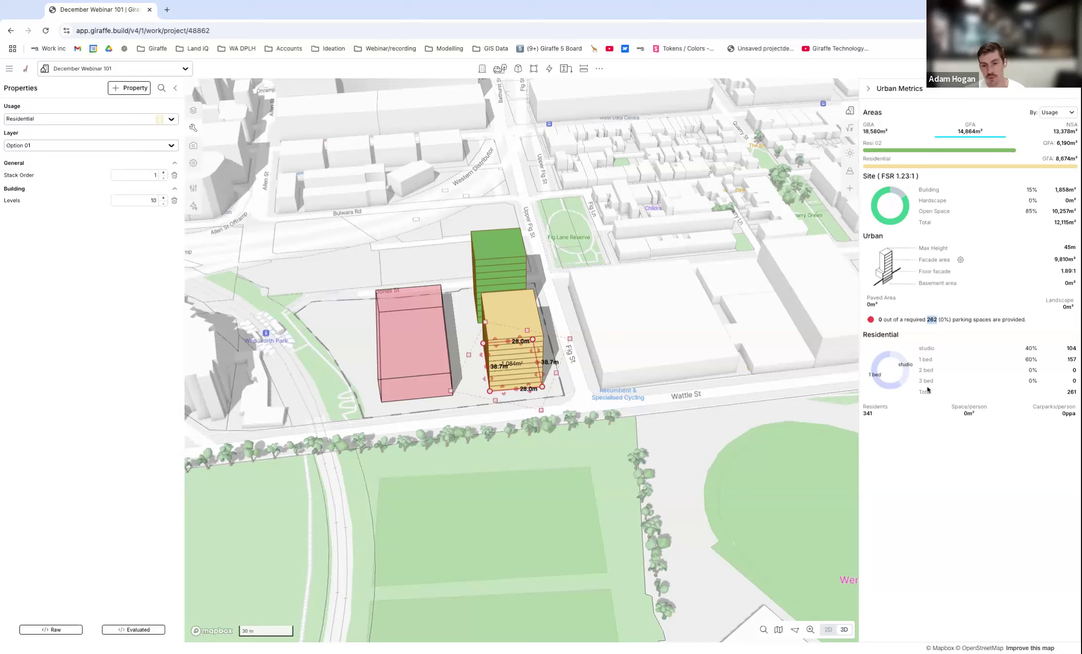
drag(1073, 392, 1069, 391)
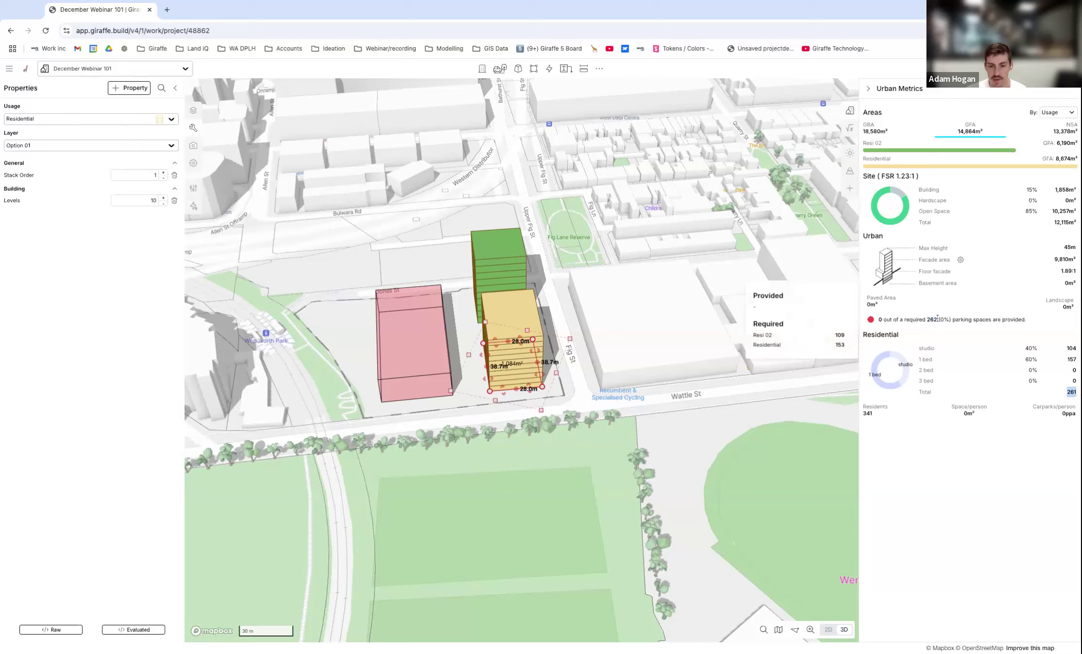
drag(927, 319, 935, 319)
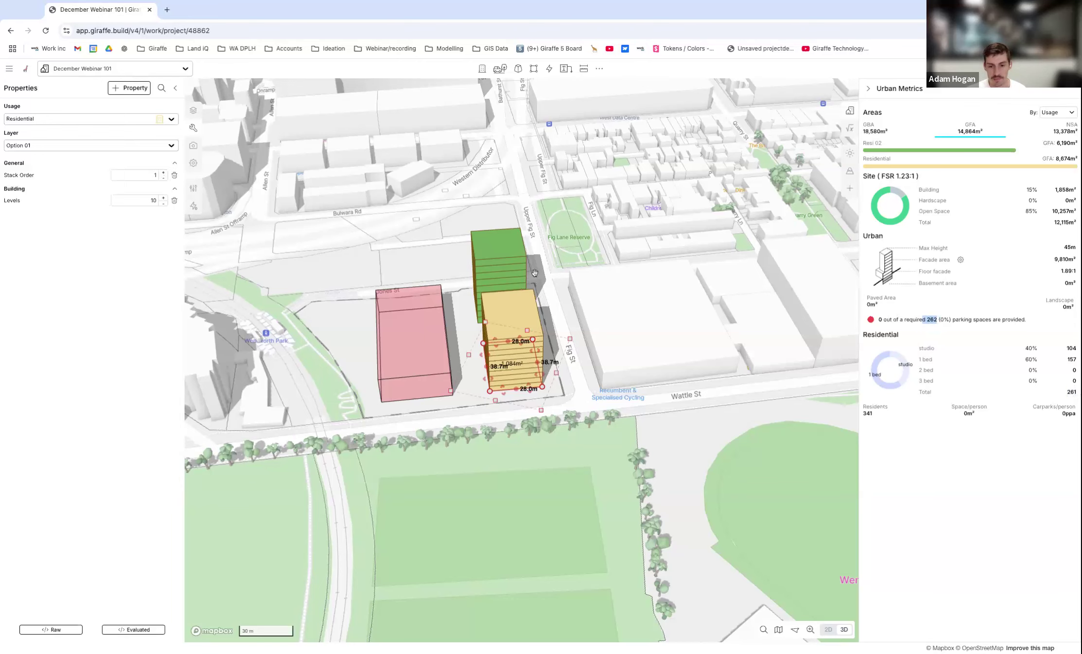
Resize the red massing volume to about 31.0 m by 74.8 m and deselect it.
right_drag(548, 272, 564, 270)
scroll(392, 381, up, 3)
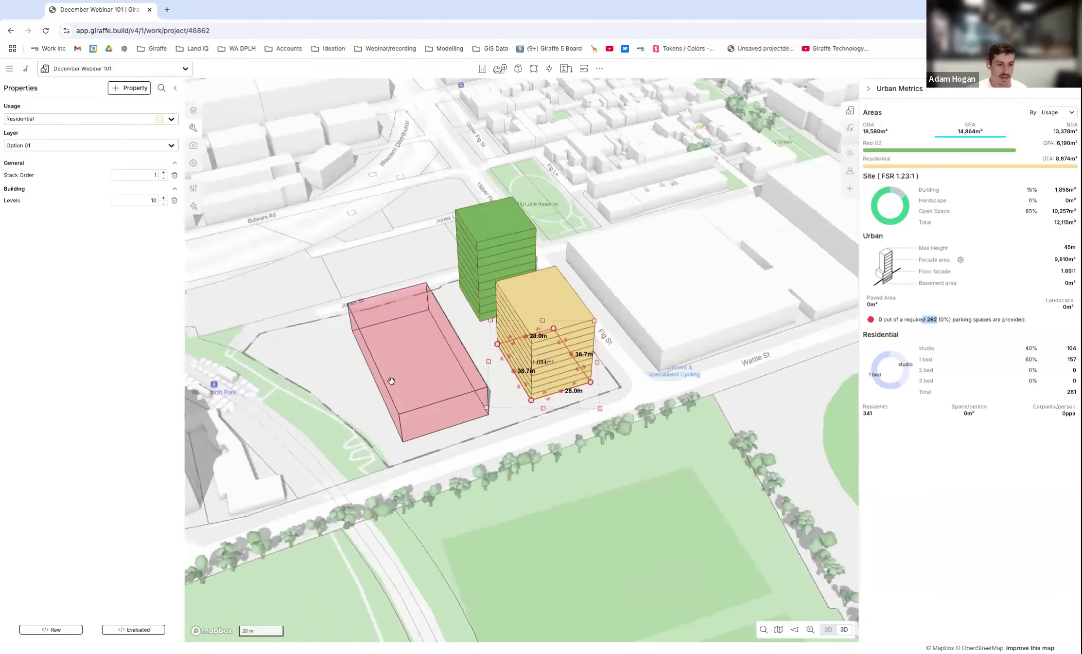
scroll(391, 381, up, 2)
click(380, 365)
drag(352, 345, 454, 309)
click(671, 416)
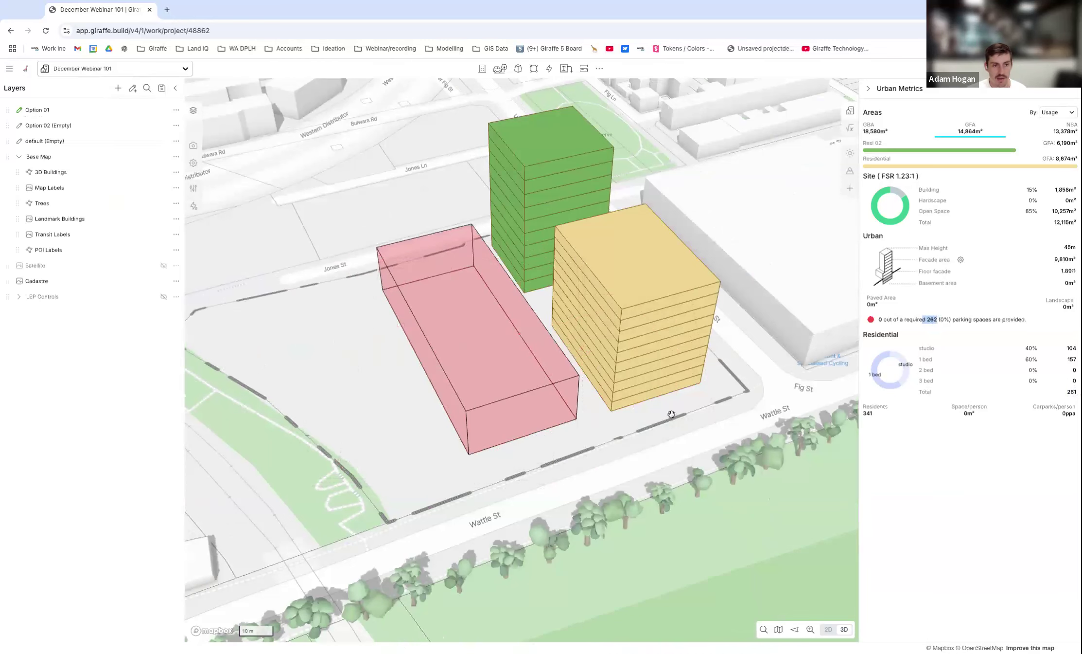
Draw a Resi 02 building about 28.8 m by 38.0 m on the Wentworth Park side of the site.
scroll(671, 416, down, 2)
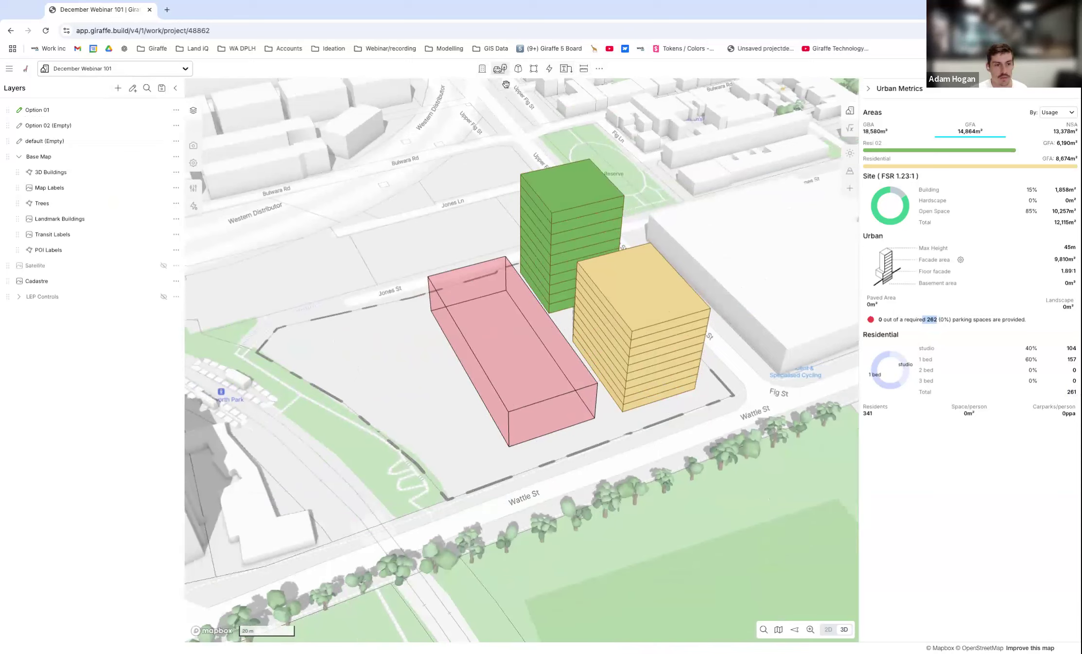
click(535, 71)
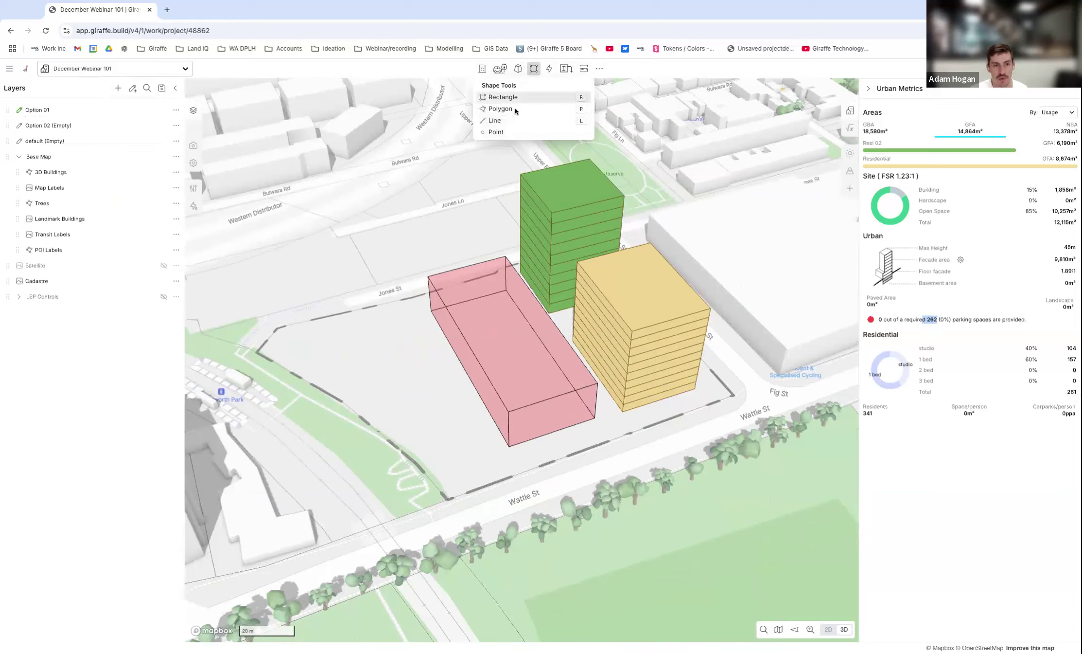
click(459, 69)
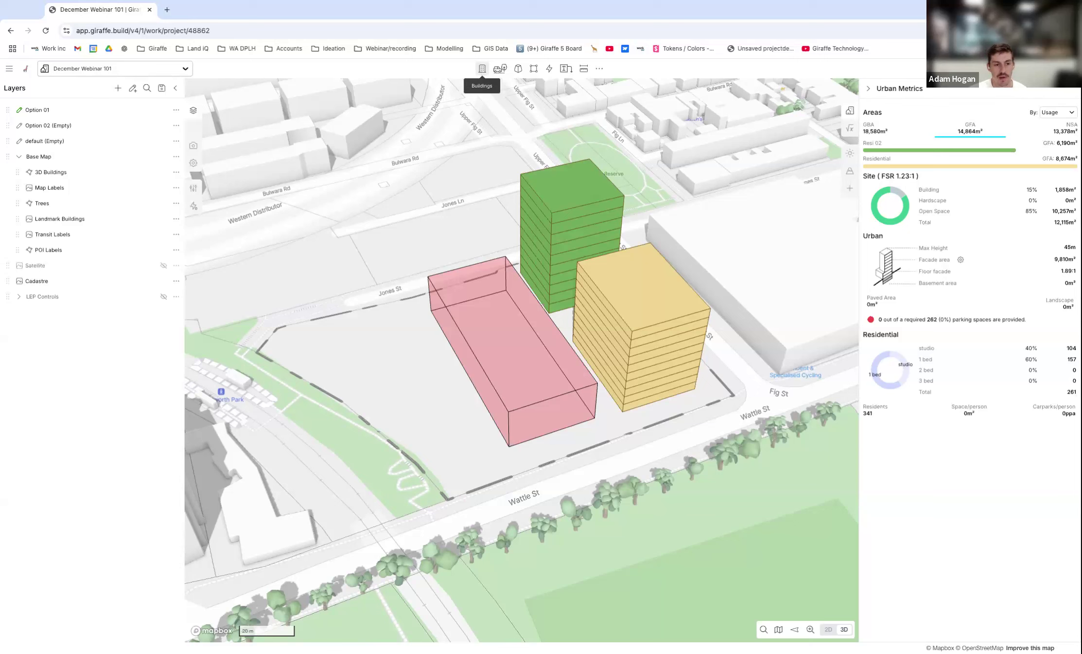
click(481, 69)
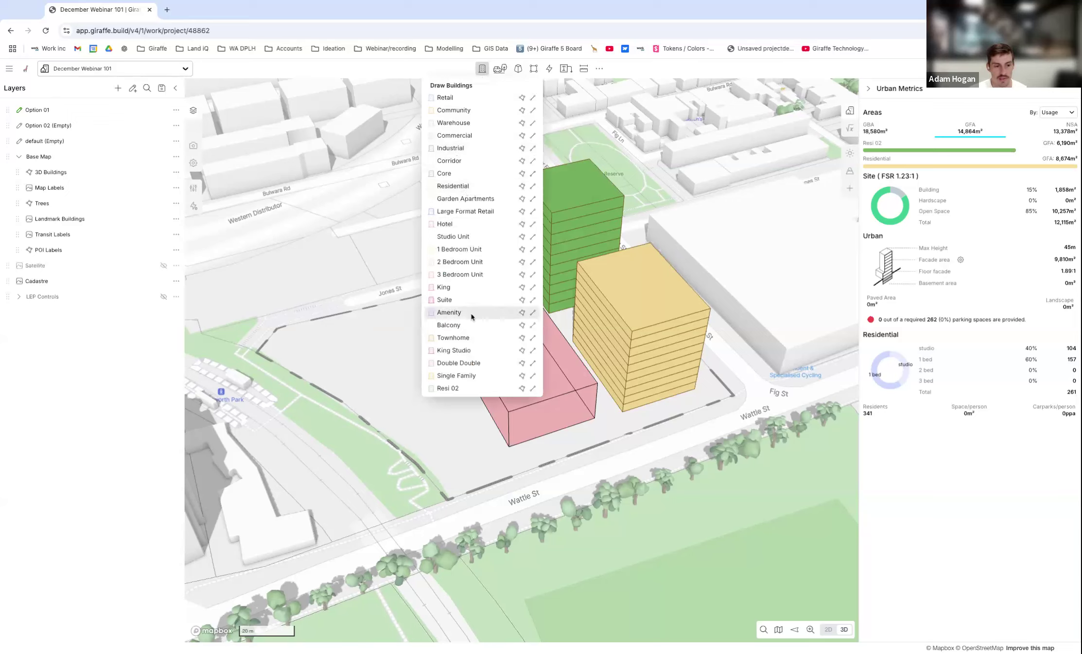
click(454, 389)
click(335, 332)
click(359, 402)
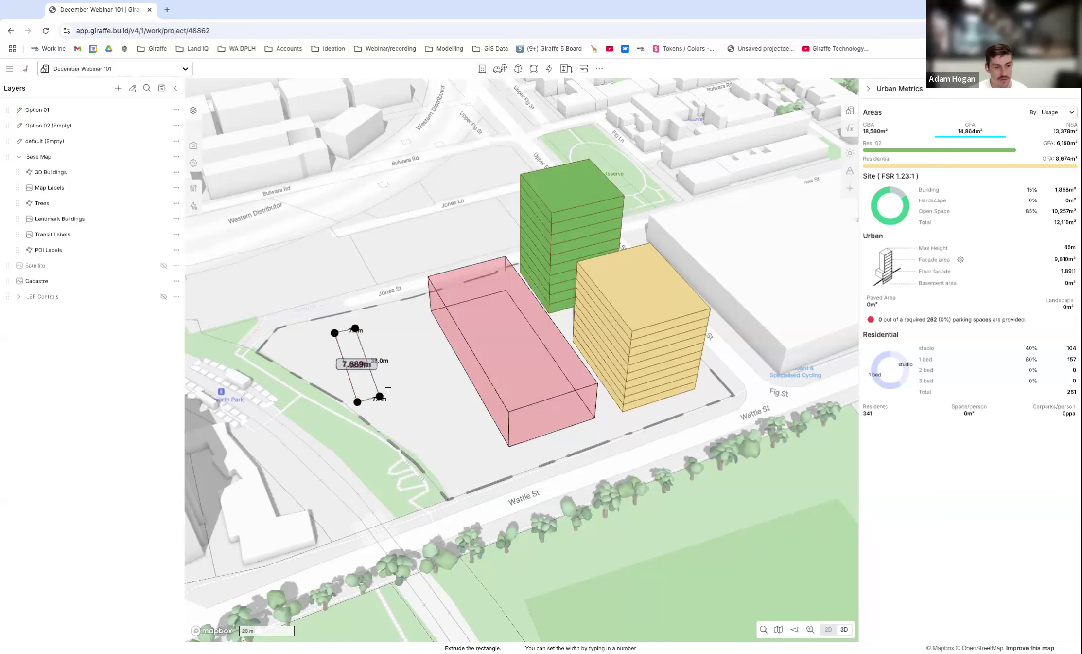
click(437, 375)
right_drag(482, 416, 459, 414)
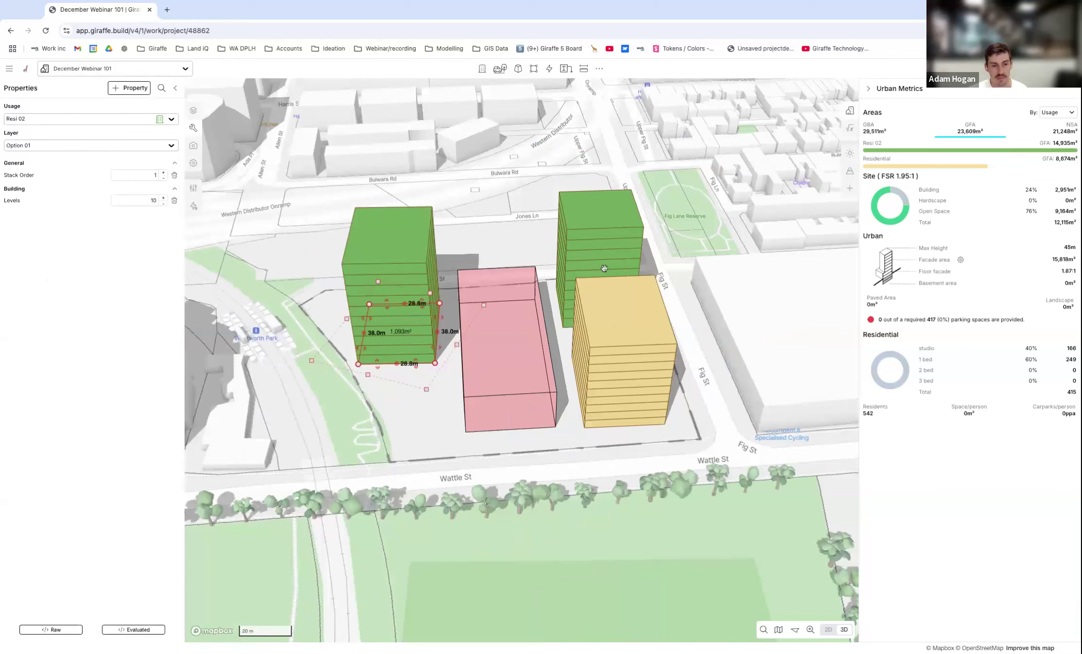
Shorten the new Resi 02 building near Wentworth Park to a depth of about 26.3 m.
scroll(409, 329, up, 3)
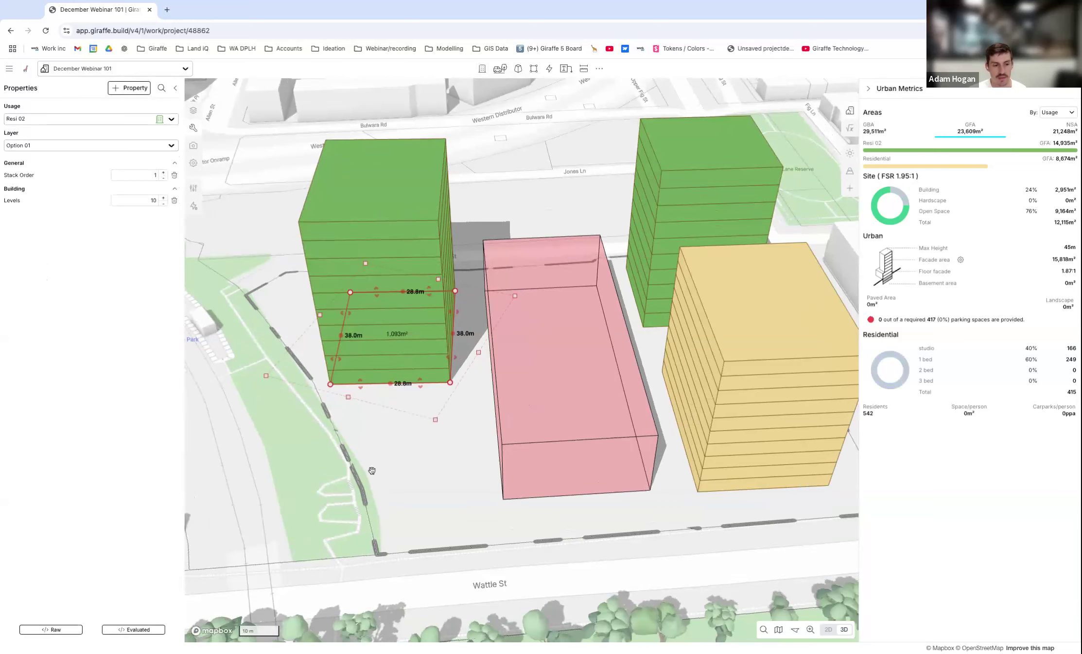
drag(363, 381, 389, 384)
scroll(388, 384, down, 3)
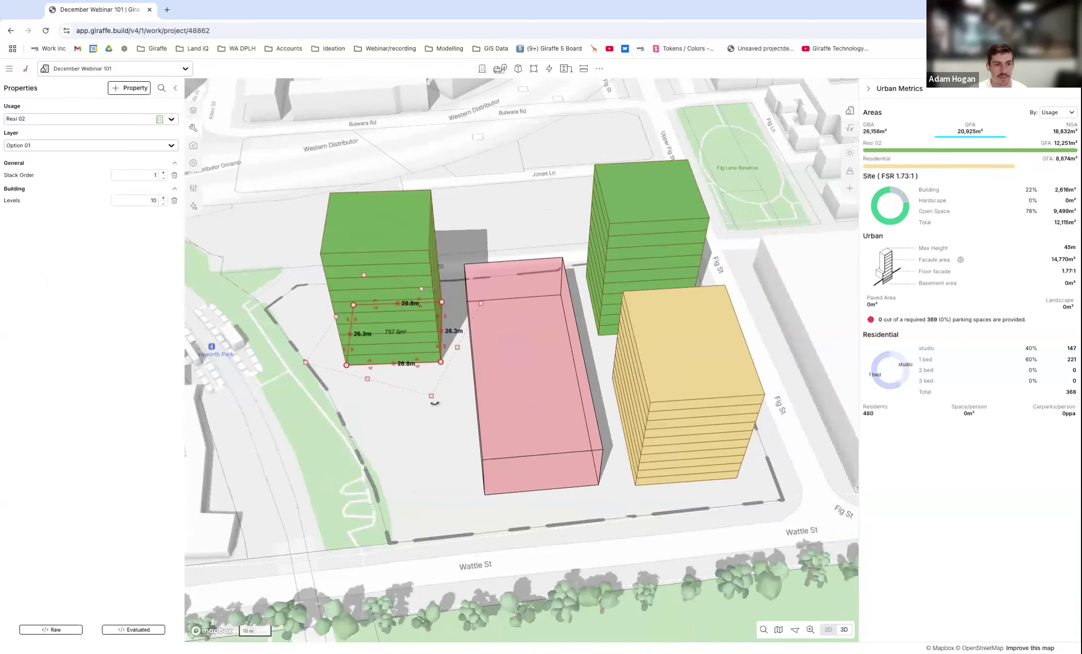
Draw a multi-deck parking building about 31.2 m by 79.6 m diagonally across the middle of the site.
click(482, 68)
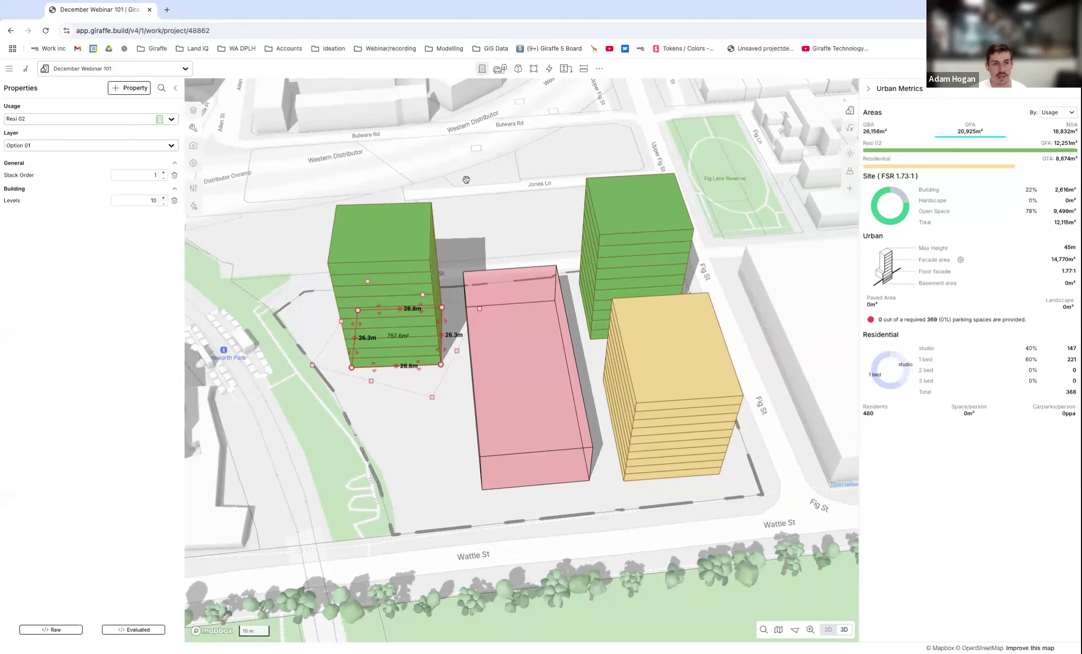
click(500, 71)
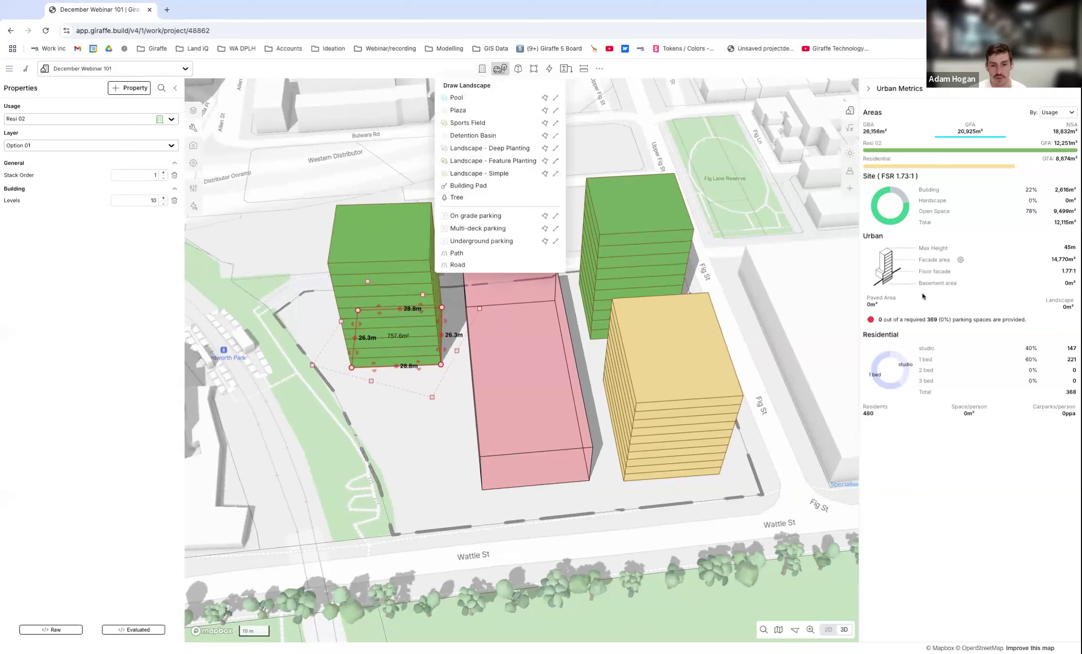
mouse_move(902, 325)
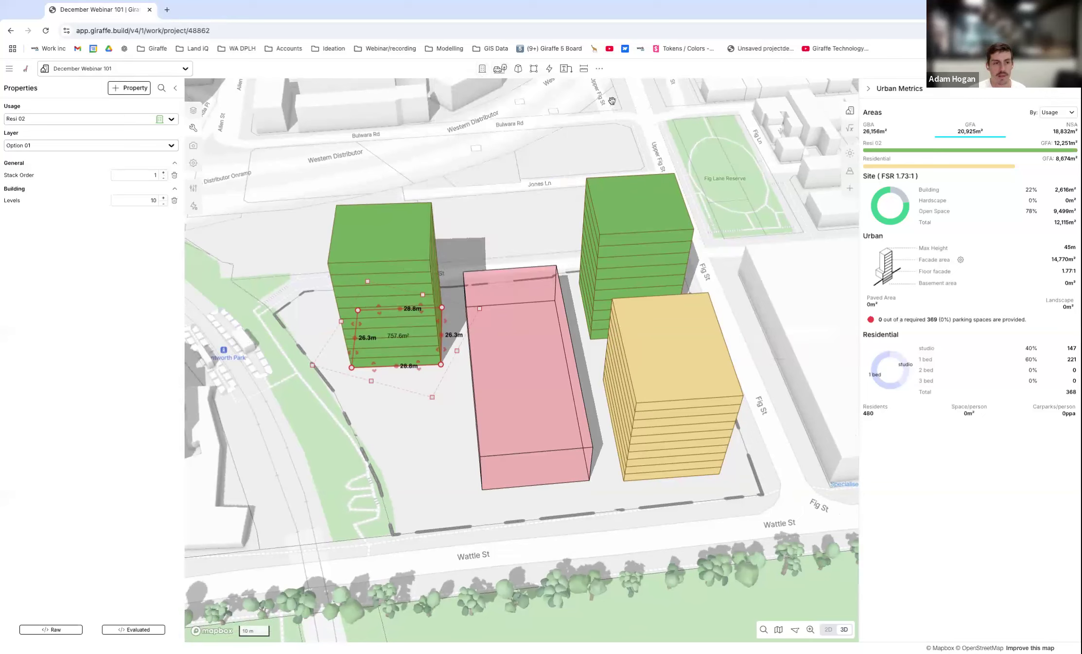
click(501, 71)
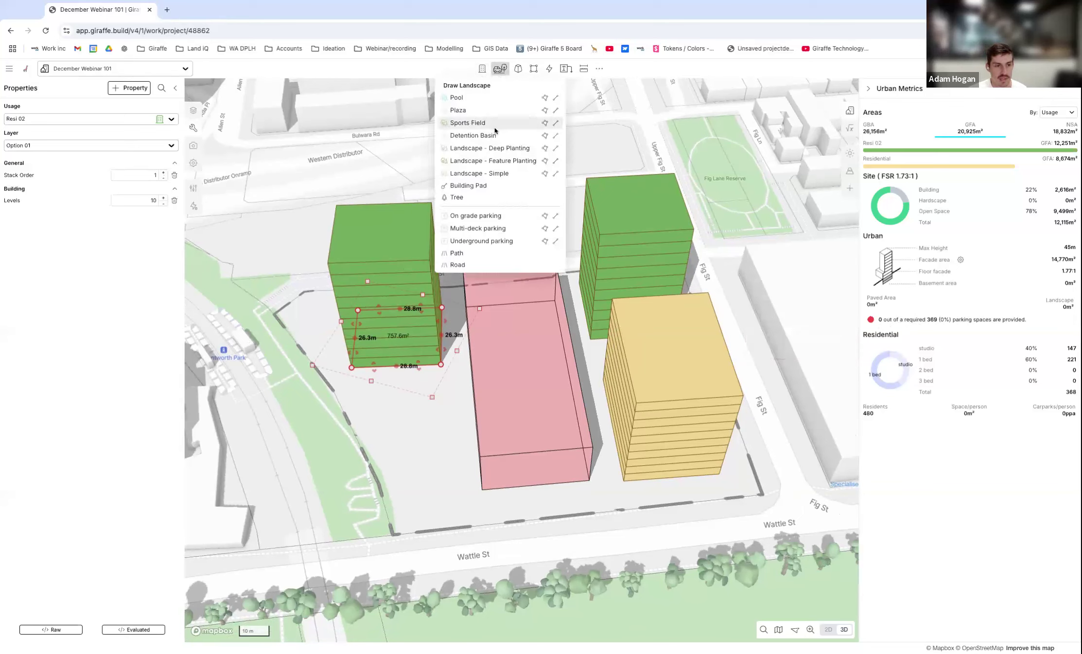
click(478, 228)
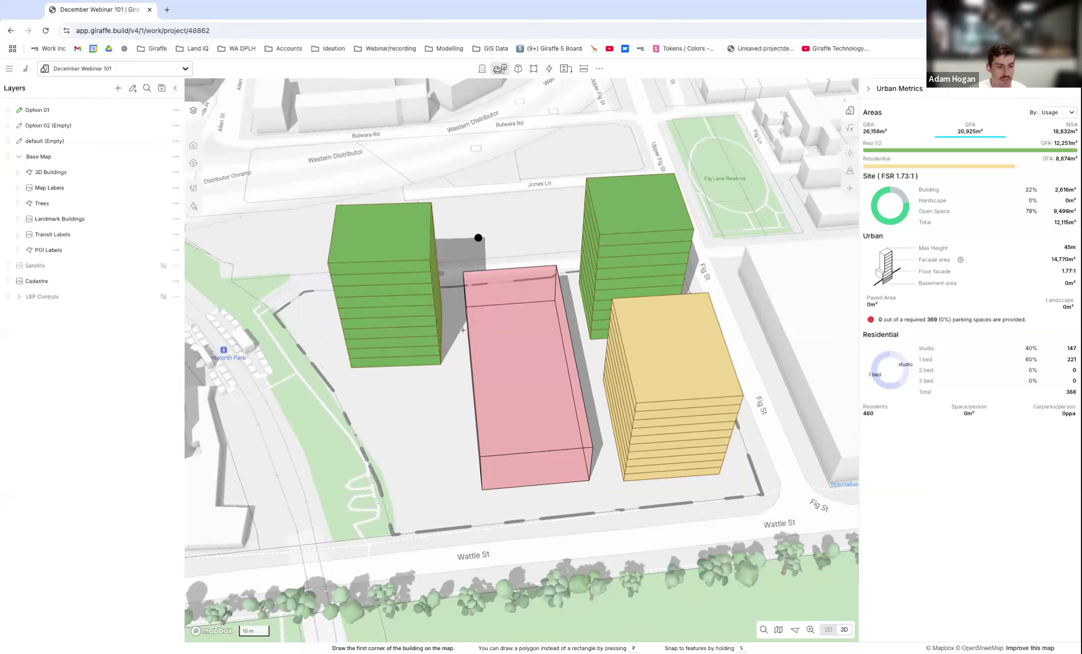
click(540, 324)
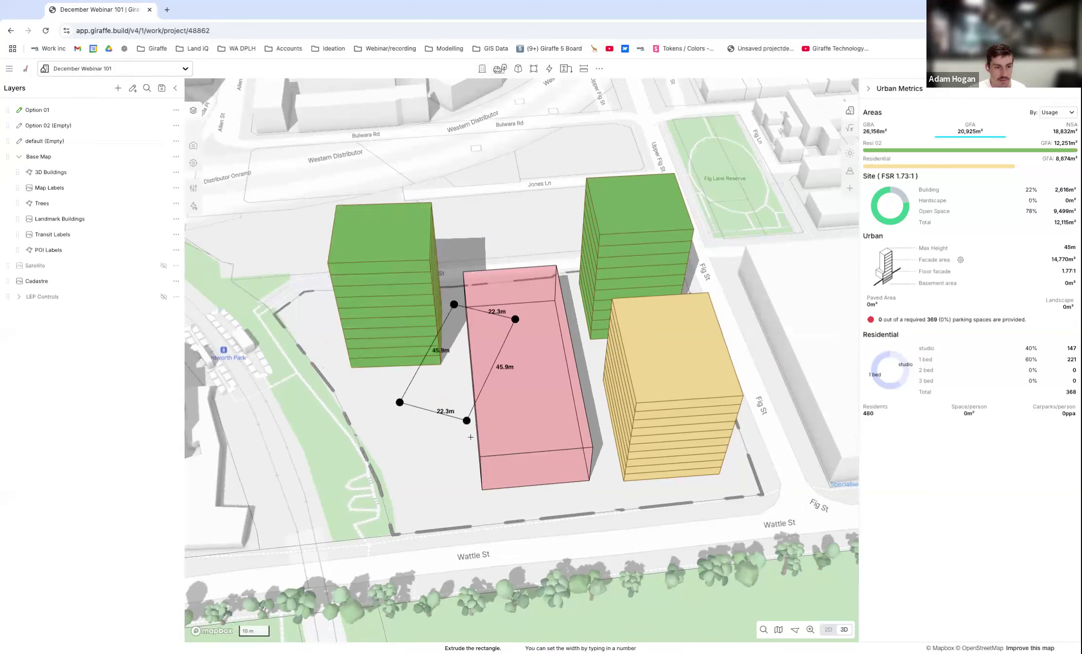
click(483, 434)
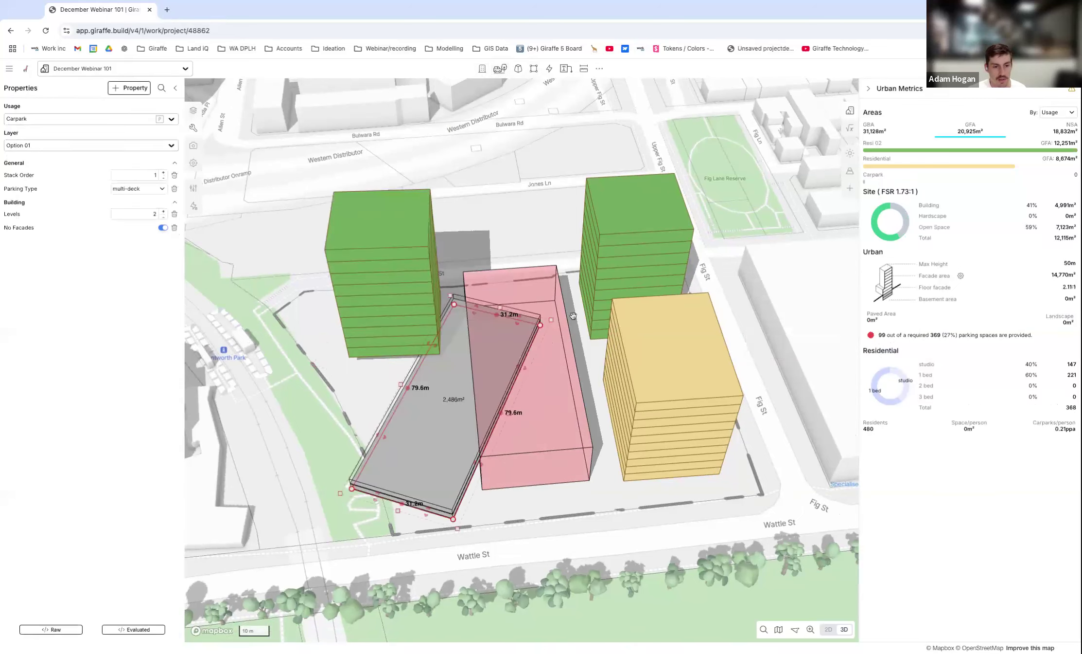
Rotate and move the multi-deck car park so it lines up with the red massing volume.
drag(555, 317, 504, 302)
drag(448, 424, 519, 411)
scroll(515, 399, down, 4)
mouse_move(514, 399)
right_down()
mouse_move(537, 392)
mouse_move(529, 385)
right_up()
Delete the red massing volume that overlaps the multi-deck car park.
click(499, 317)
scroll(500, 318, up, 3)
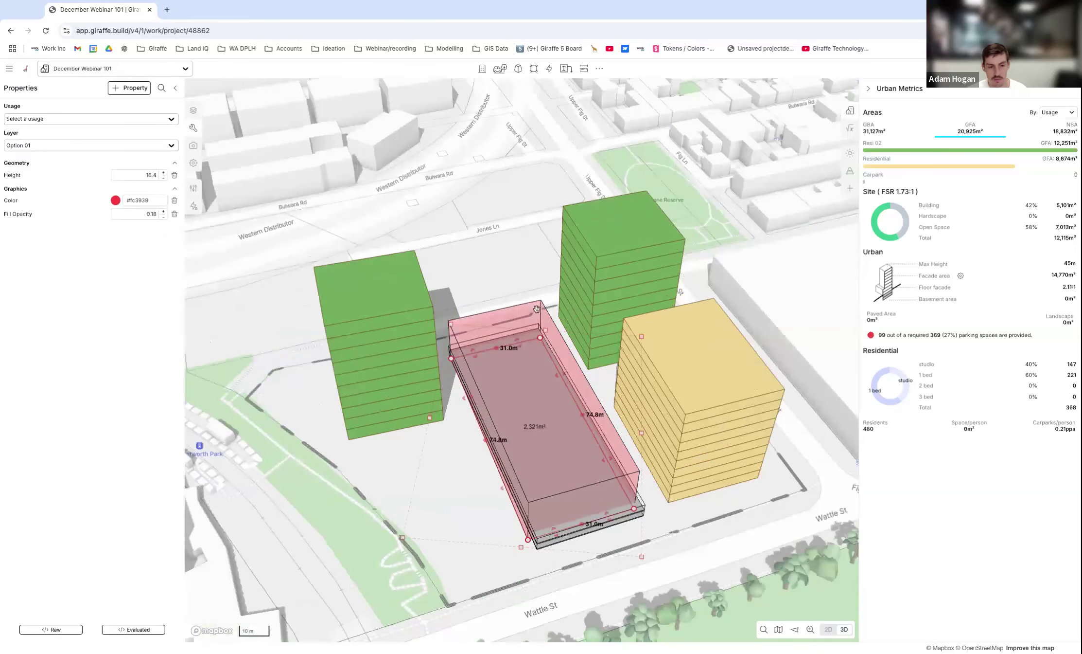
key(Delete)
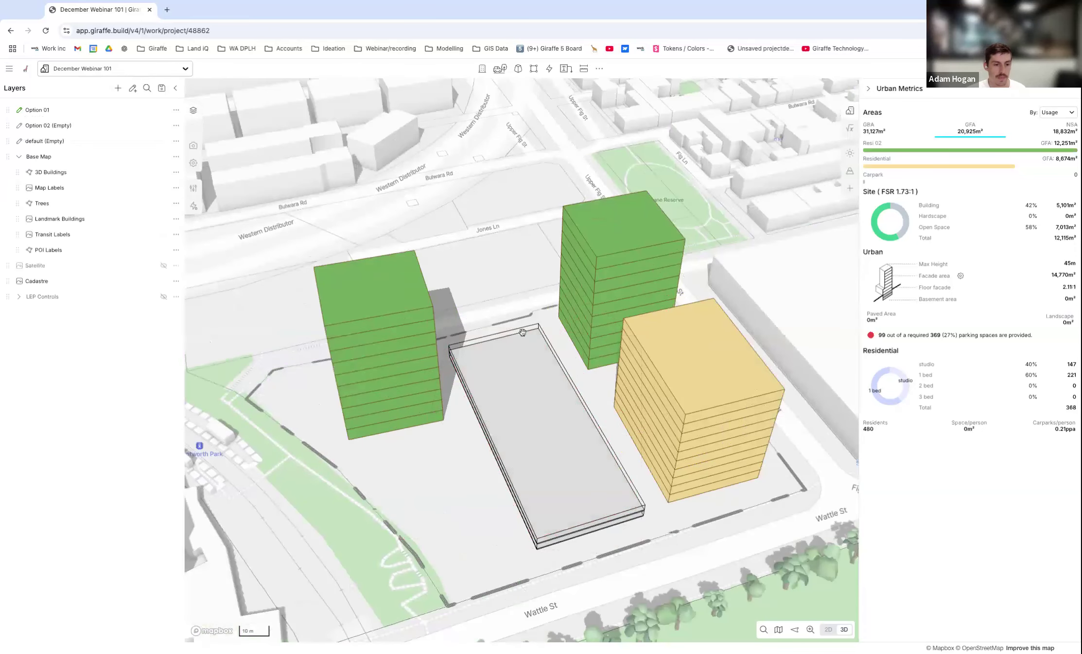
Narrow the multi-deck car park to a width of about 27.7 m.
scroll(523, 335, down, 1)
right_drag(526, 424, 529, 436)
click(529, 436)
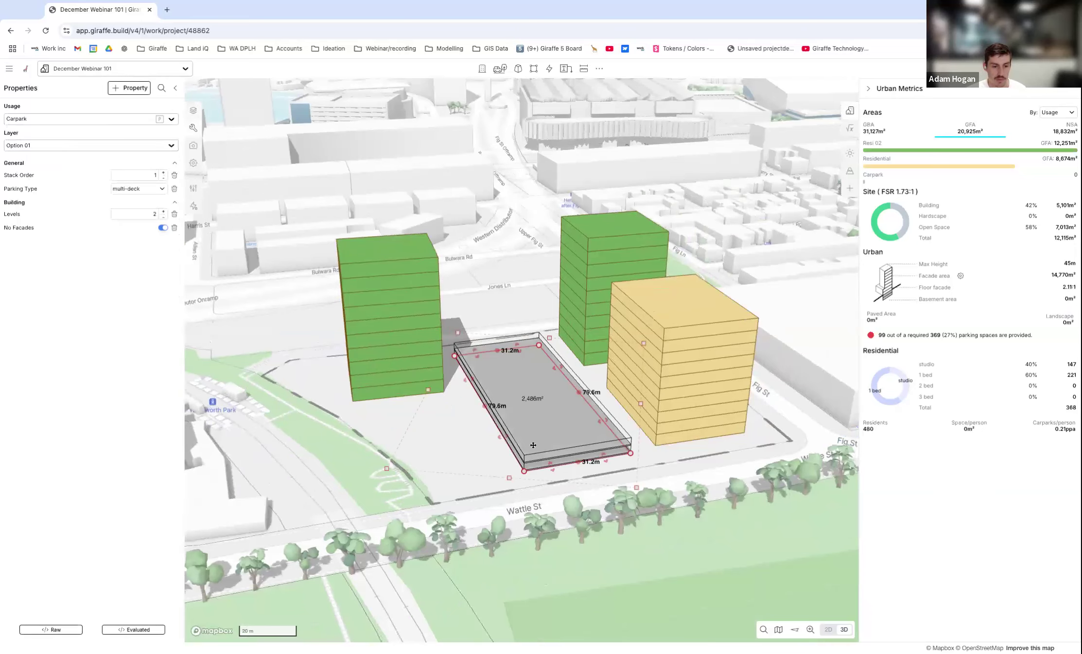
scroll(534, 445, up, 2)
drag(451, 351, 467, 351)
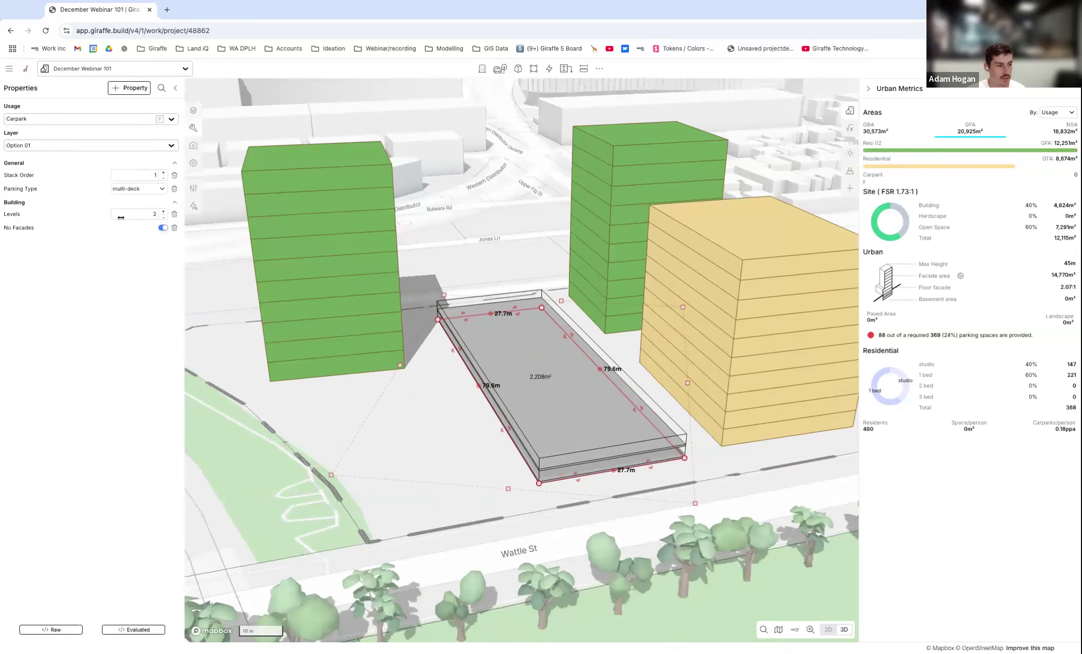
Set the multi-deck car park to 6 levels and deselect it.
click(164, 211)
click(164, 212)
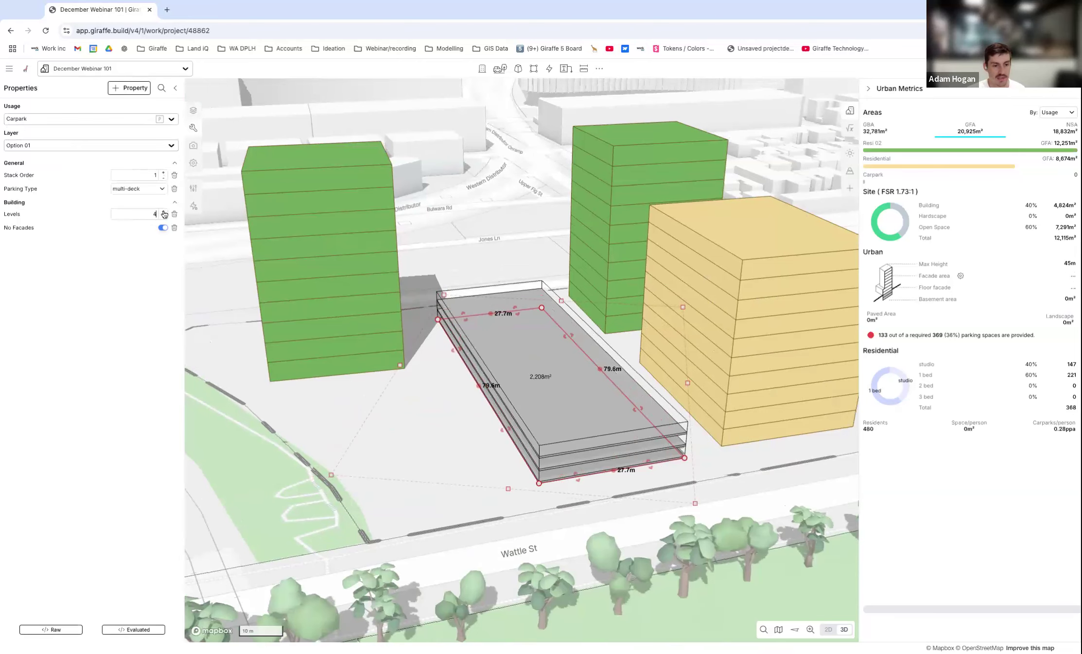
click(164, 211)
click(164, 211)
scroll(526, 401, down, 4)
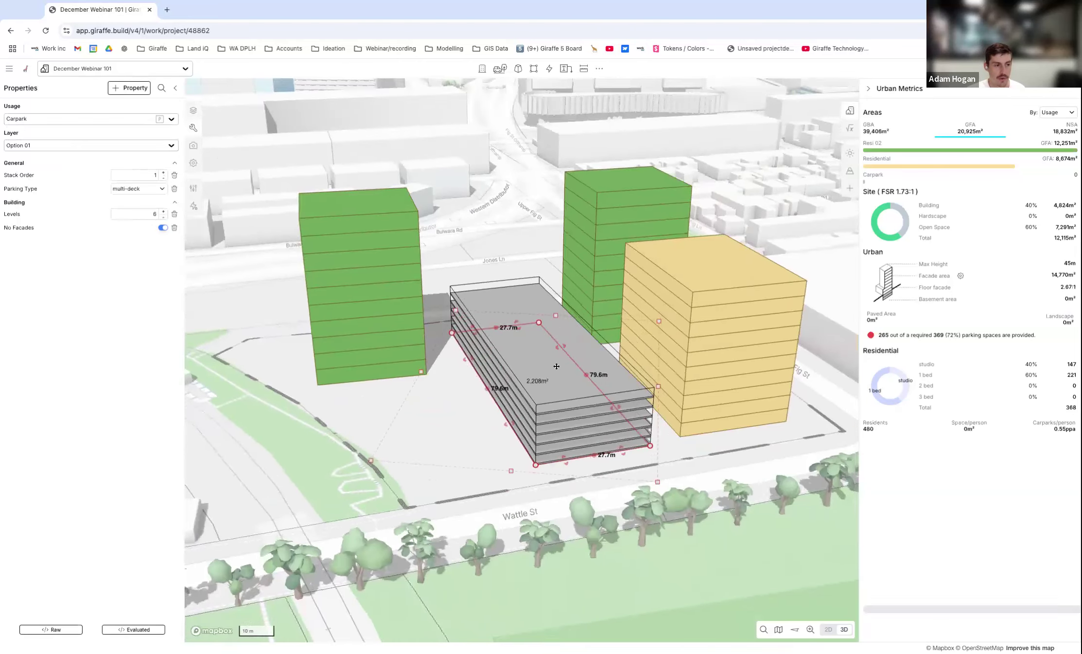
scroll(526, 401, up, 1)
click(465, 438)
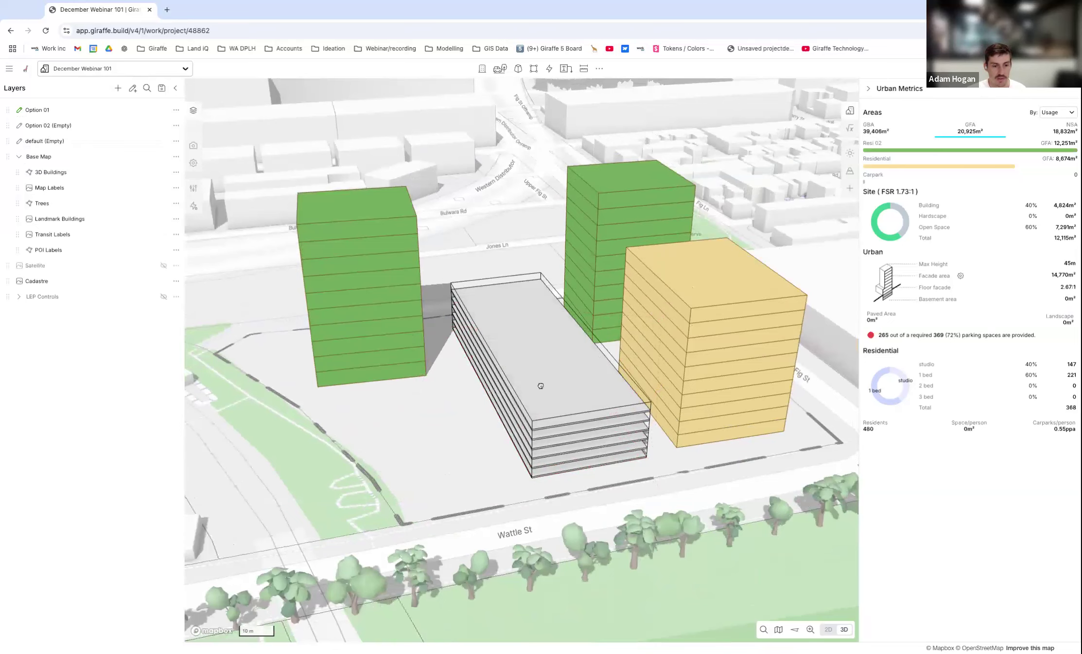
Move the multi-deck car park toward Fig St so it sits beneath the Residential and adjacent Resi 02 buildings.
click(540, 386)
drag(537, 367, 657, 356)
scroll(451, 379, down, 2)
right_drag(451, 379, 409, 387)
scroll(613, 393, up, 4)
drag(613, 392, 618, 414)
scroll(535, 397, down, 3)
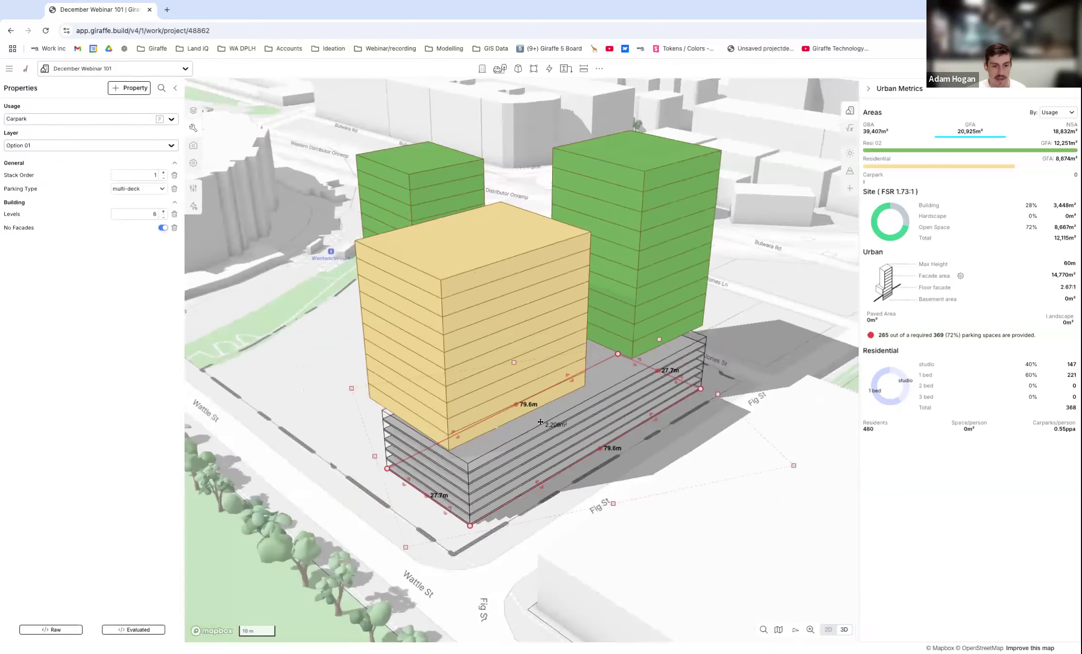
Widen the car park podium to about 36.3 m, deselect it and check the stacked massing.
right_drag(535, 396, 604, 442)
drag(576, 344, 547, 350)
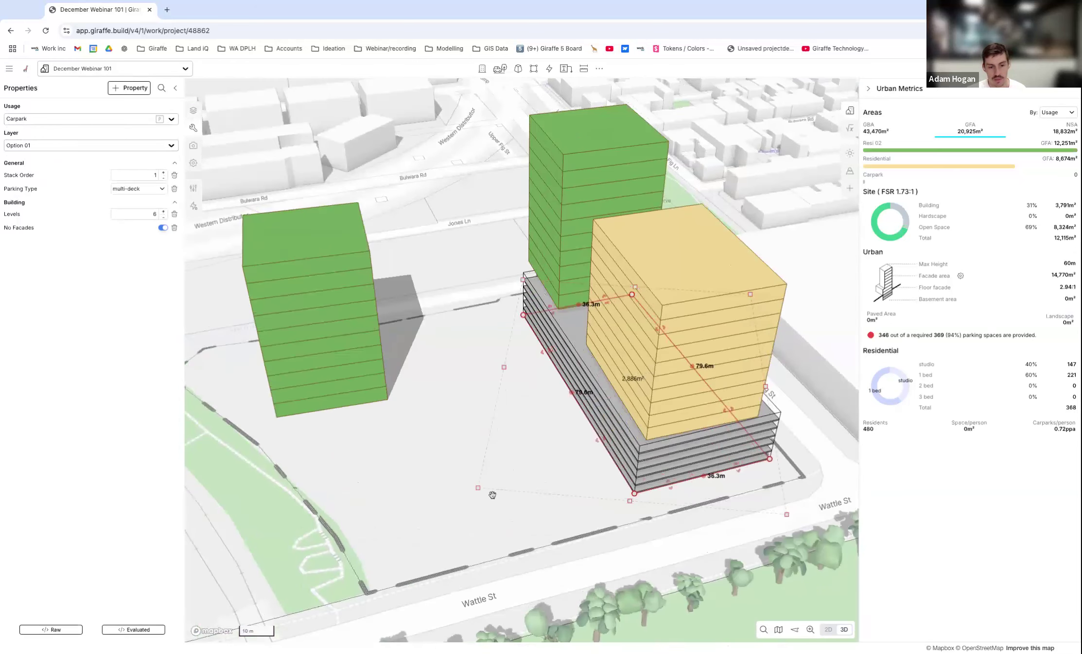
click(480, 497)
scroll(613, 413, down, 3)
right_drag(628, 426, 591, 288)
right_drag(624, 332, 625, 402)
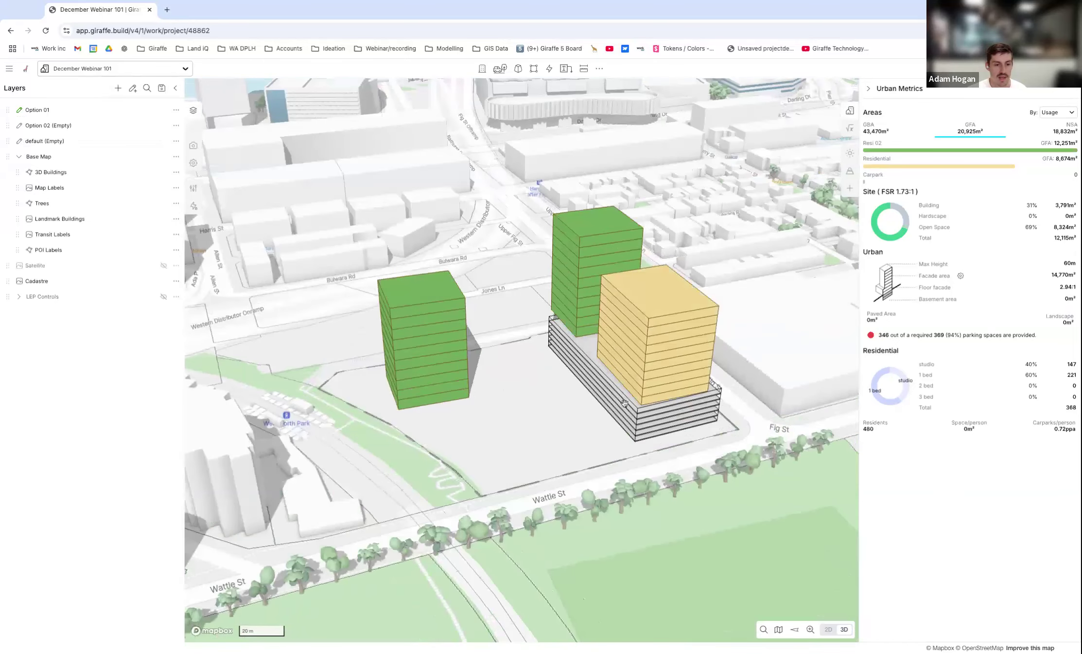
Check the stack order of the Residential and adjacent Resi 02 buildings, and change the car park's parking type to underground.
click(648, 331)
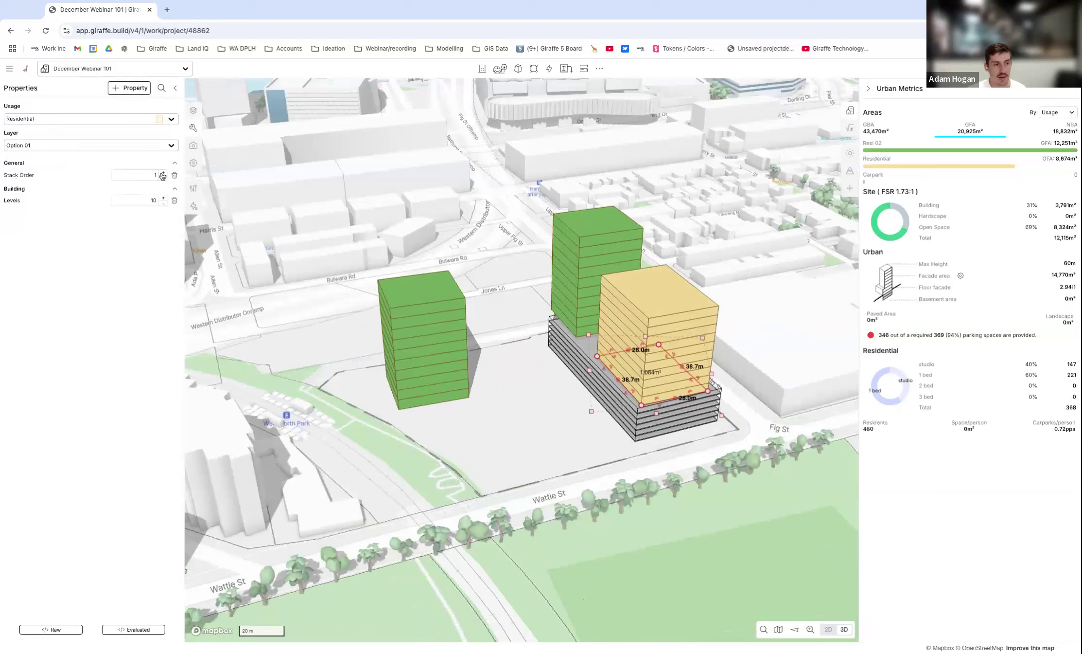
click(584, 271)
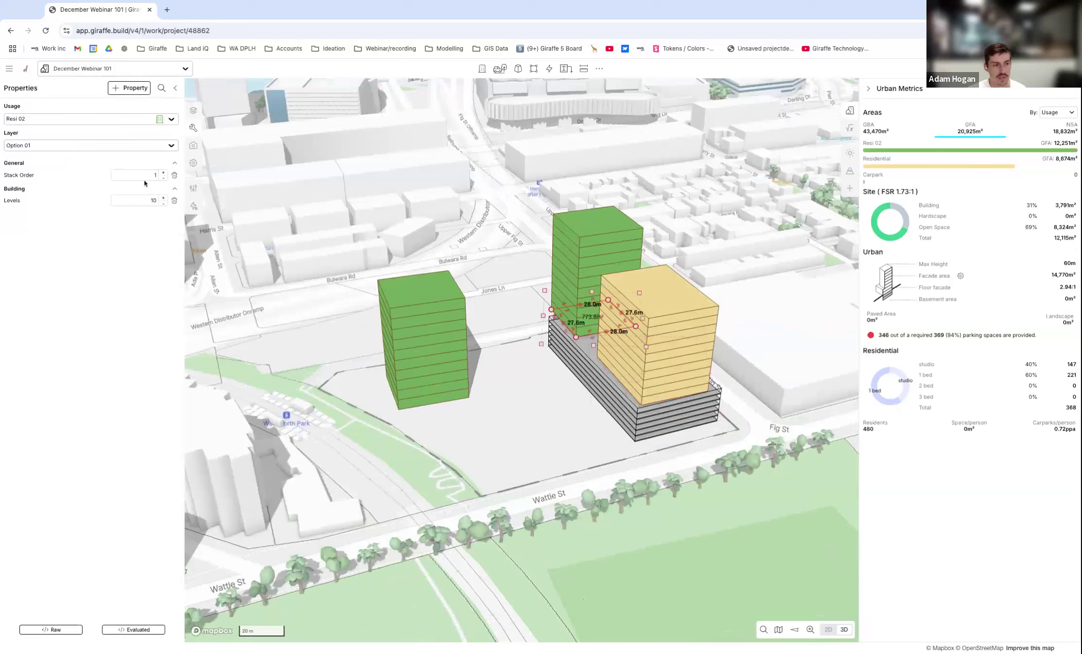
click(582, 378)
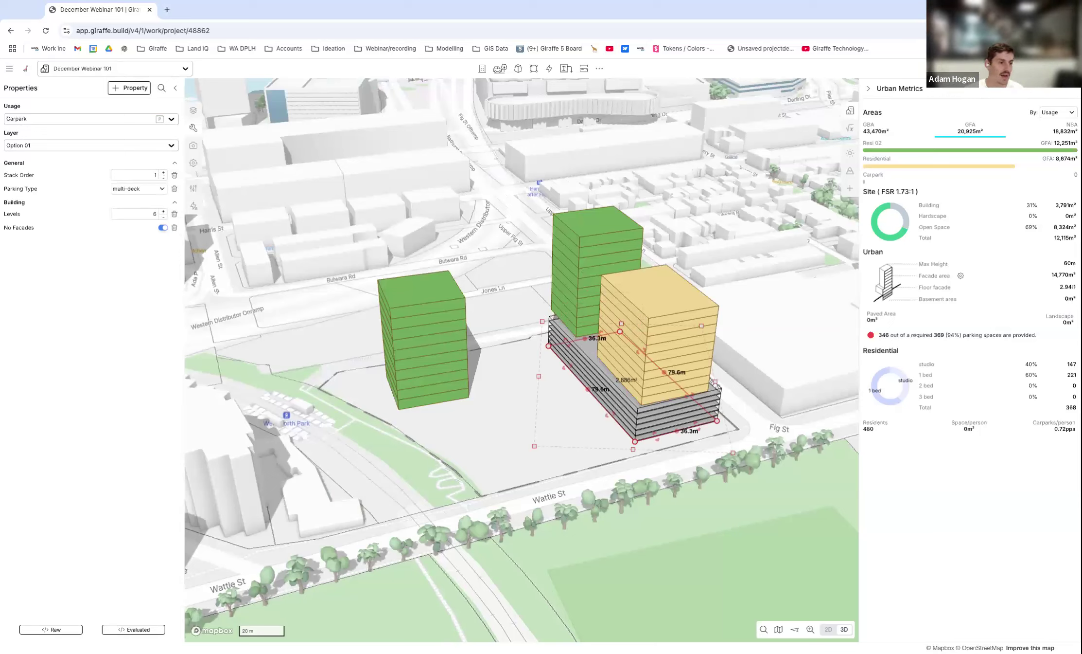
click(579, 377)
click(579, 376)
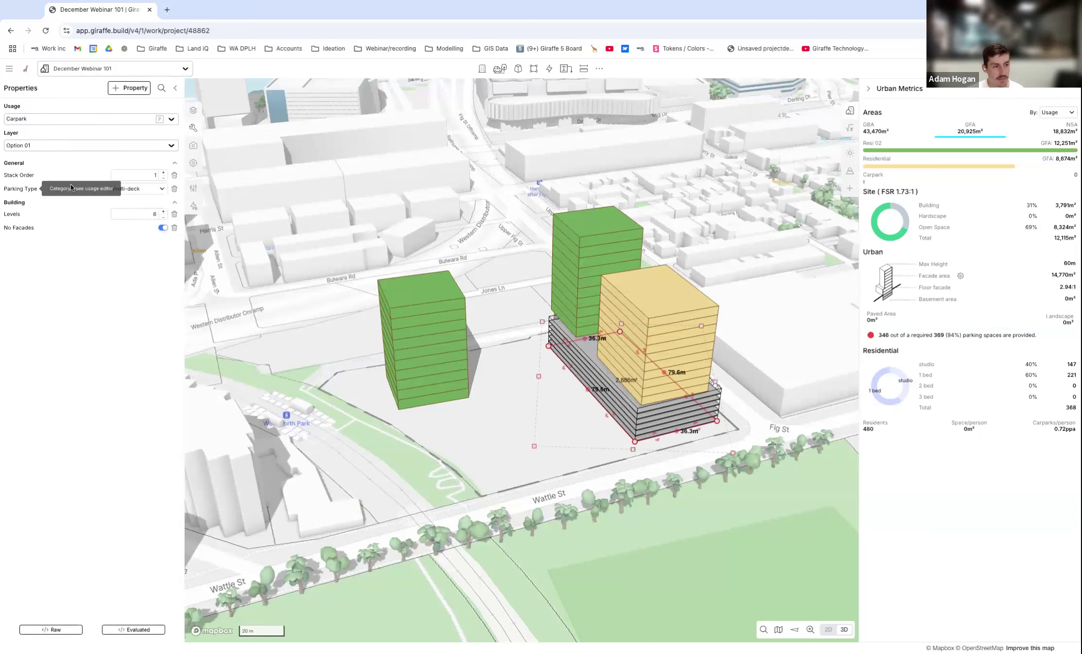
click(157, 199)
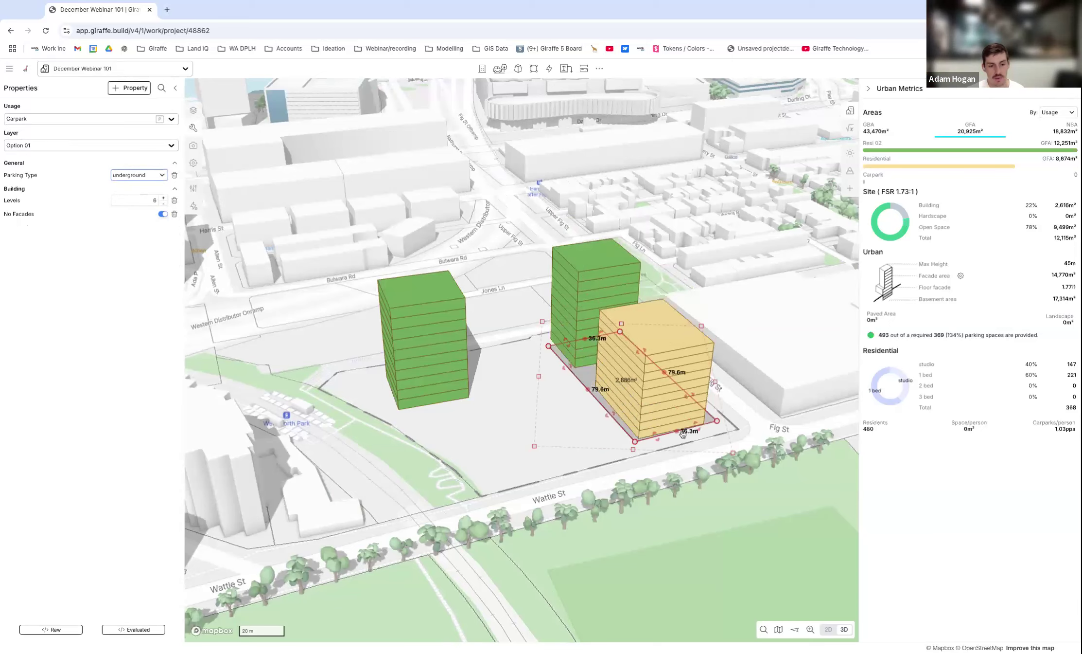
Reduce the underground car park to 3 levels, checking the parking provision.
scroll(652, 463, up, 5)
right_drag(653, 463, 636, 489)
right_drag(240, 244, 239, 242)
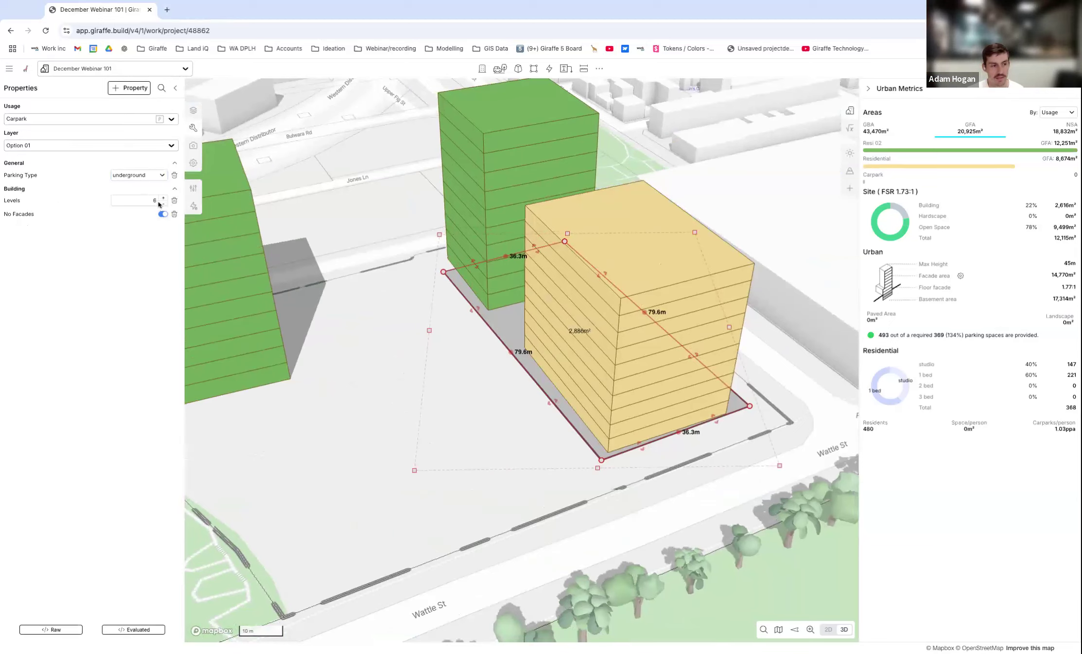
mouse_move(885, 334)
click(164, 203)
click(164, 203)
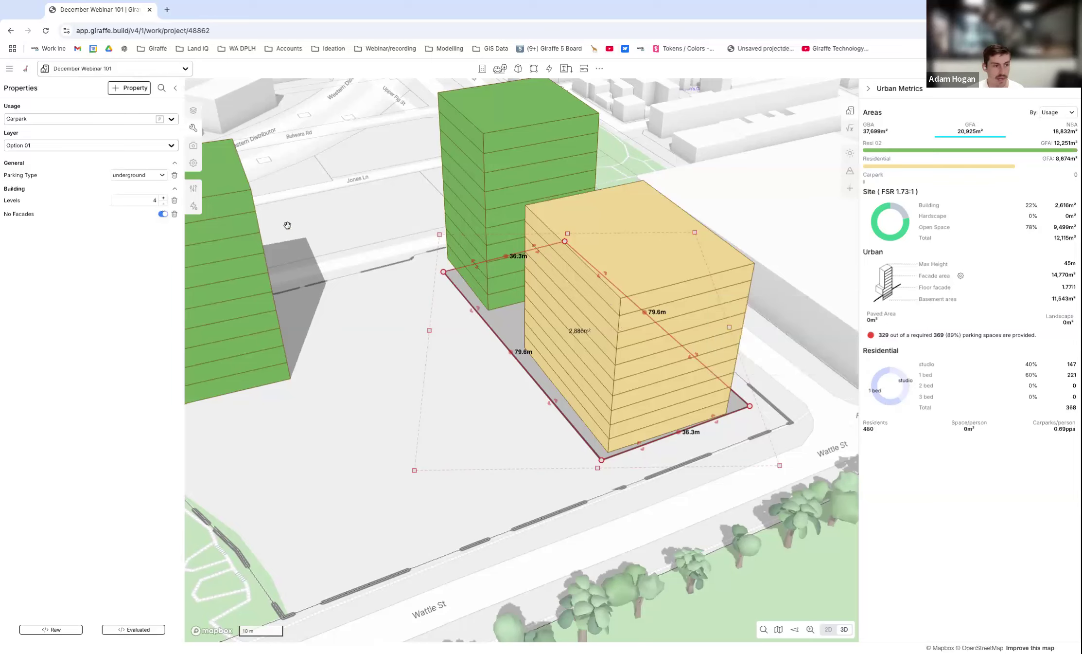
click(163, 204)
Widen the underground car park toward the stand-alone Resi 02 building to about 57.6 m and deselect it.
scroll(521, 292, down, 3)
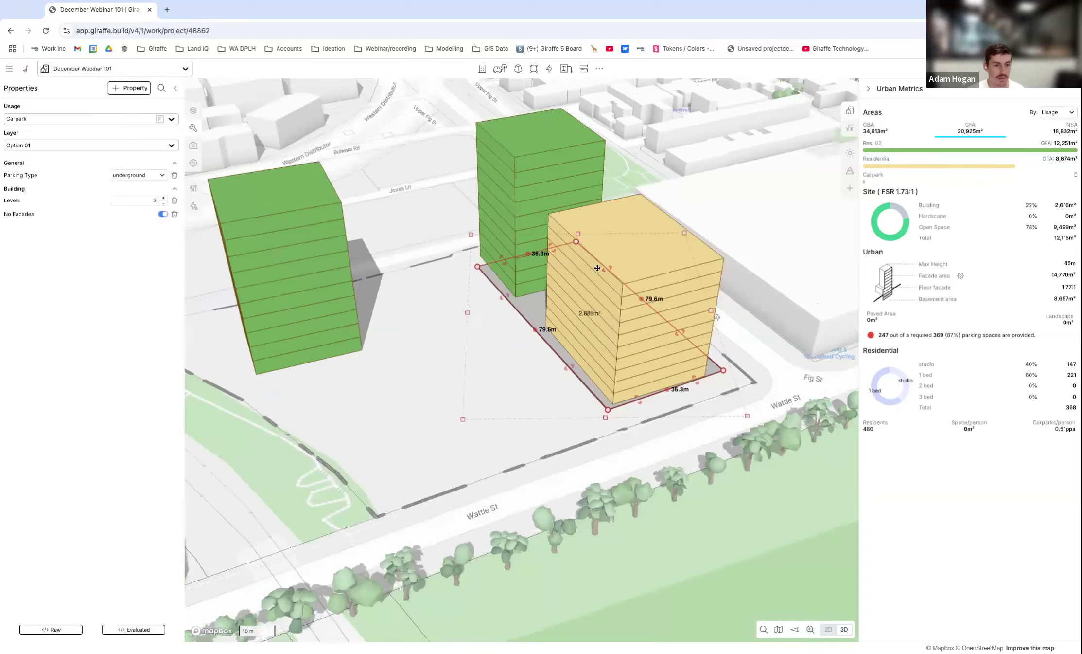
drag(514, 289, 431, 310)
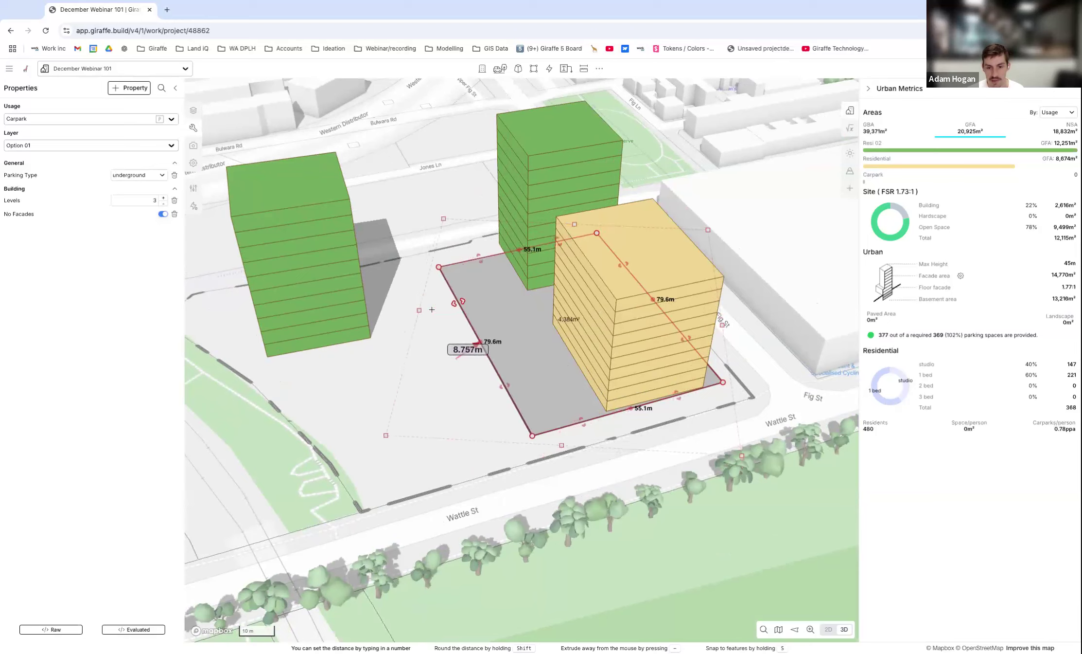
drag(479, 343, 471, 344)
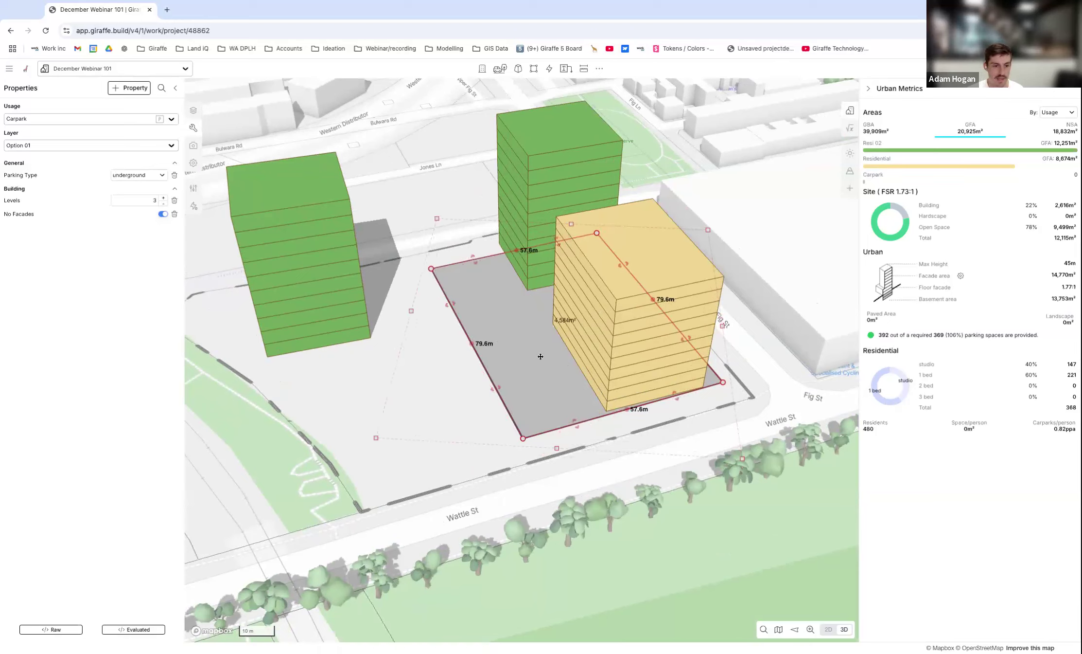
scroll(541, 356, down, 3)
key(Escape)
right_drag(575, 367, 534, 334)
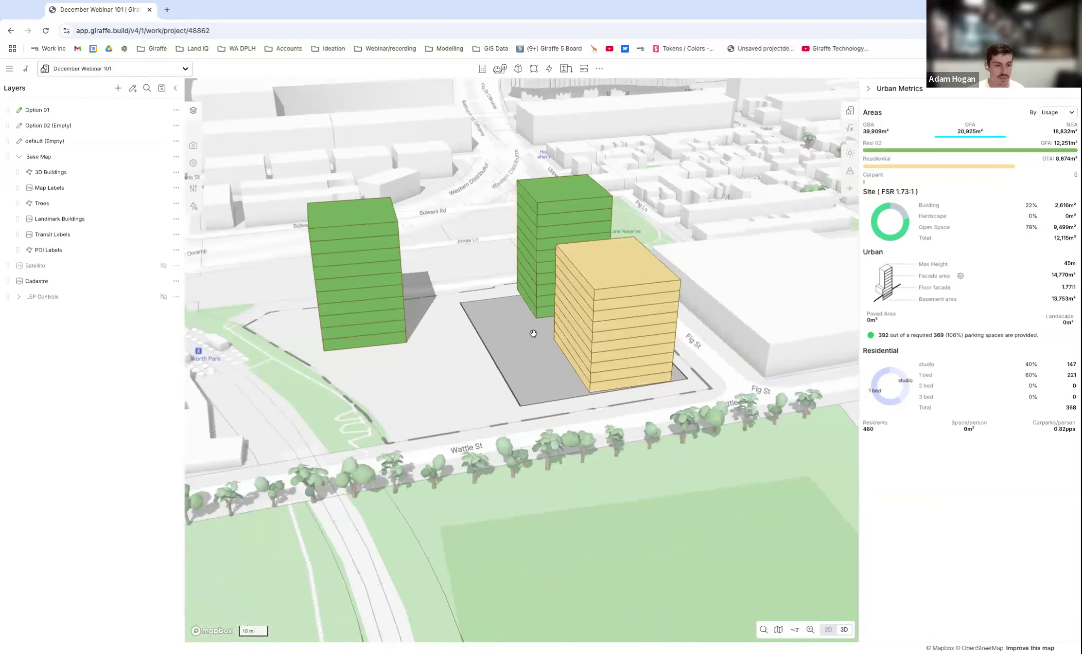
Review the underground car park from several angles and examine the breakdown of provided and required parking spaces.
click(533, 333)
scroll(559, 335, up, 1)
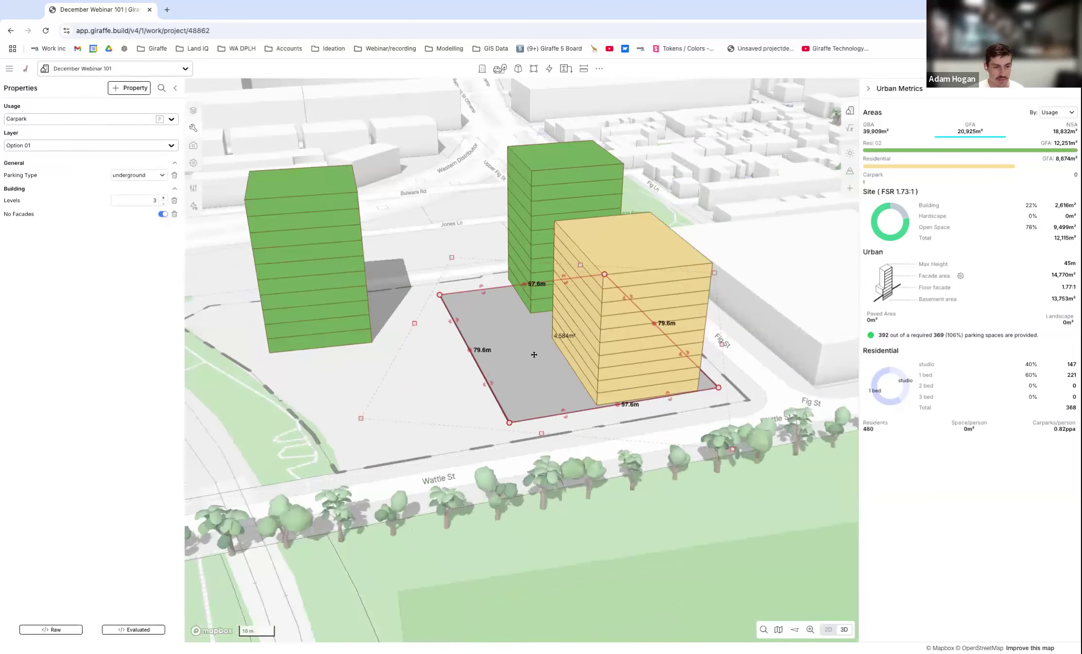
scroll(495, 321, up, 1)
scroll(495, 320, down, 2)
right_drag(495, 321, 522, 336)
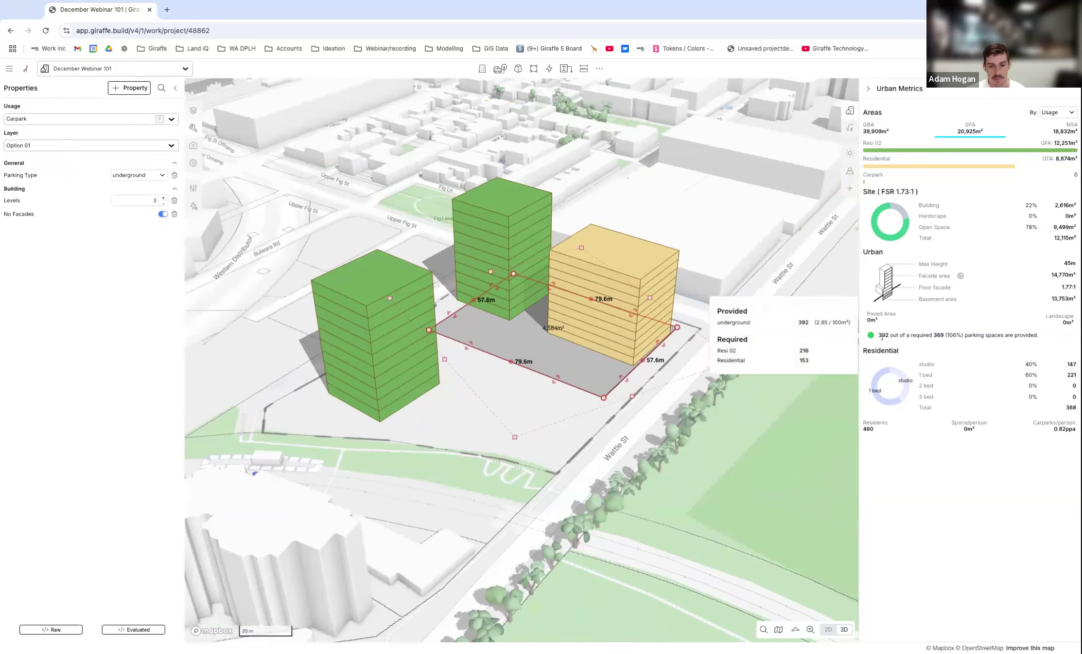
scroll(562, 336, down, 3)
right_drag(562, 337, 604, 319)
scroll(605, 311, up, 2)
click(467, 389)
right_drag(468, 388, 594, 307)
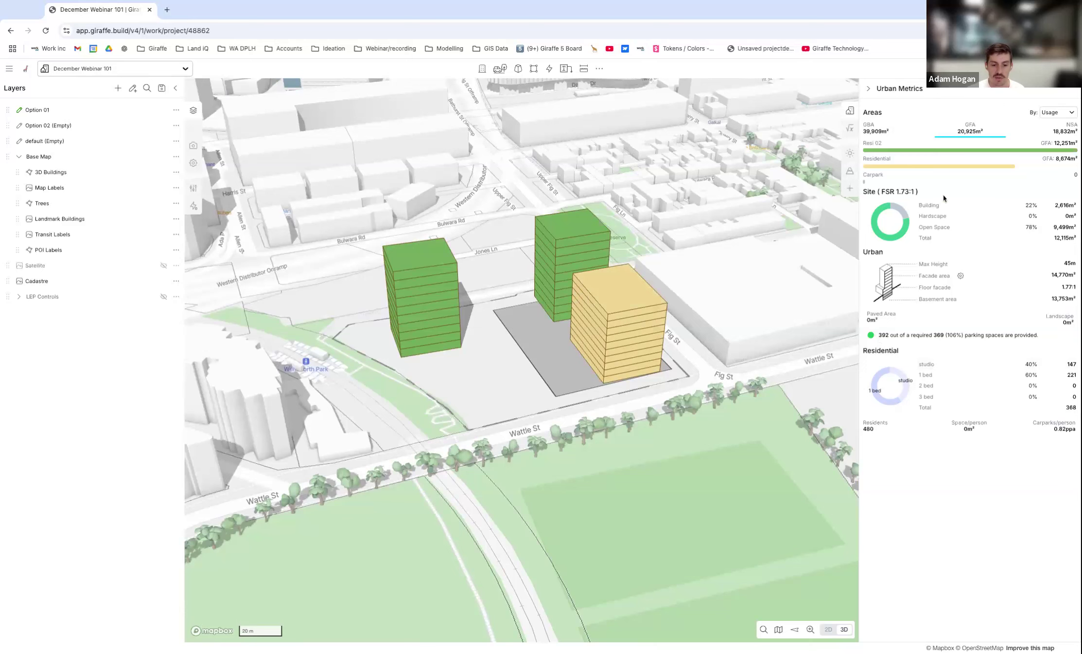
Examine the site massing from above and inspect the properties of the two Resi 02 buildings.
right_drag(713, 360, 460, 282)
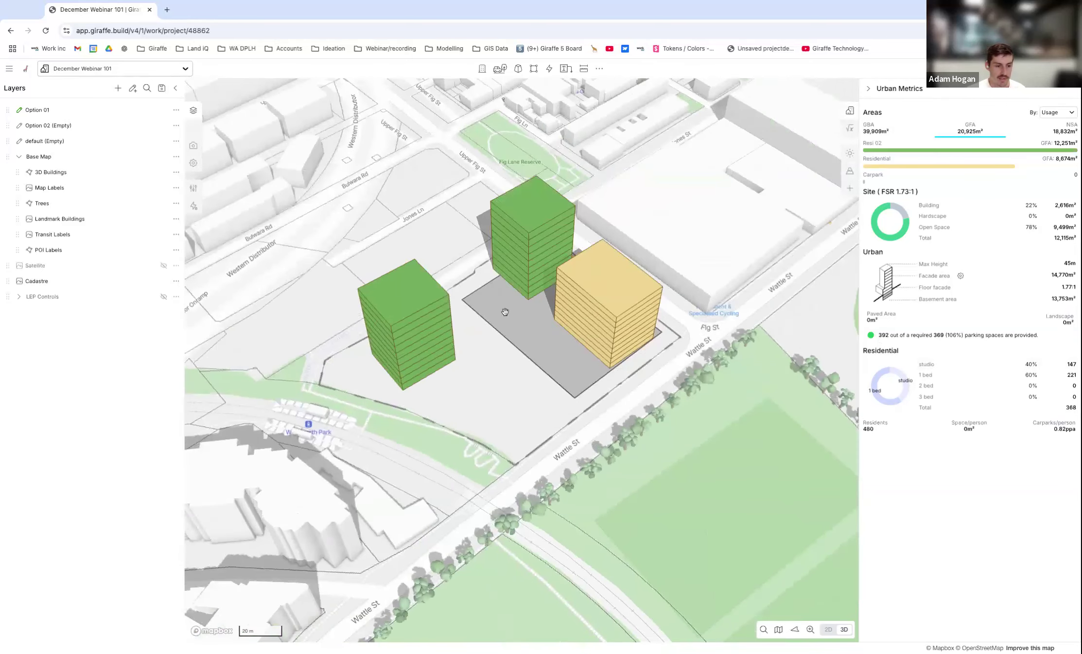
scroll(530, 336, up, 1)
right_drag(514, 340, 503, 332)
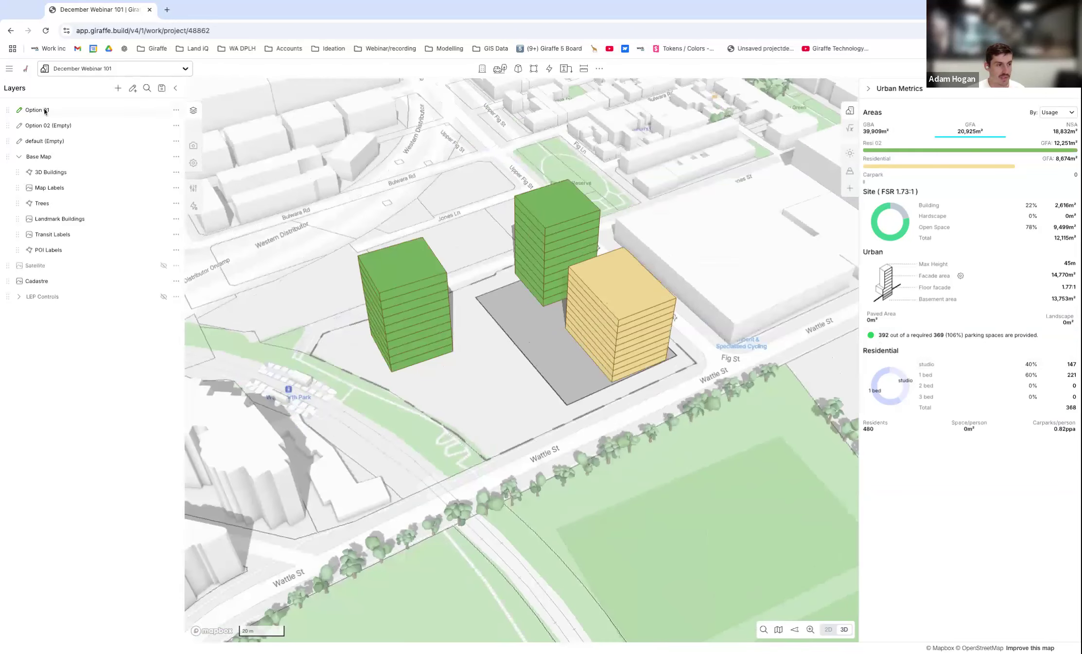
scroll(483, 363, up, 1)
scroll(467, 353, up, 2)
click(427, 336)
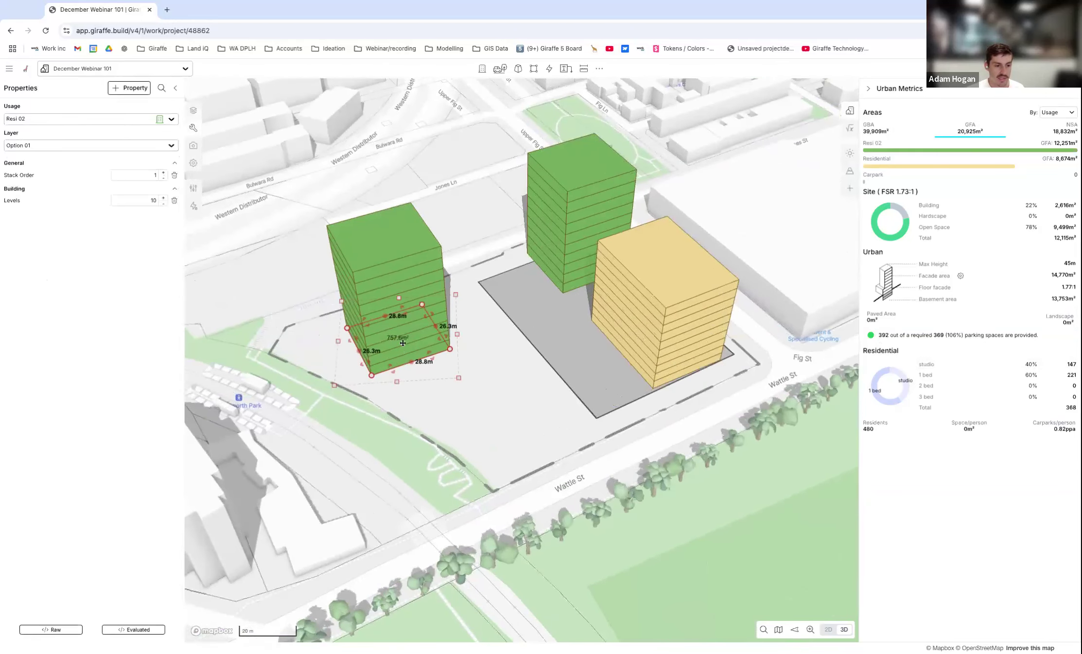
right_drag(495, 379, 506, 370)
scroll(551, 253, down, 1)
click(564, 237)
right_drag(445, 296, 434, 301)
Change the Resi 02 usage colour to orange (#f3a839), save the usage and close its settings.
click(435, 301)
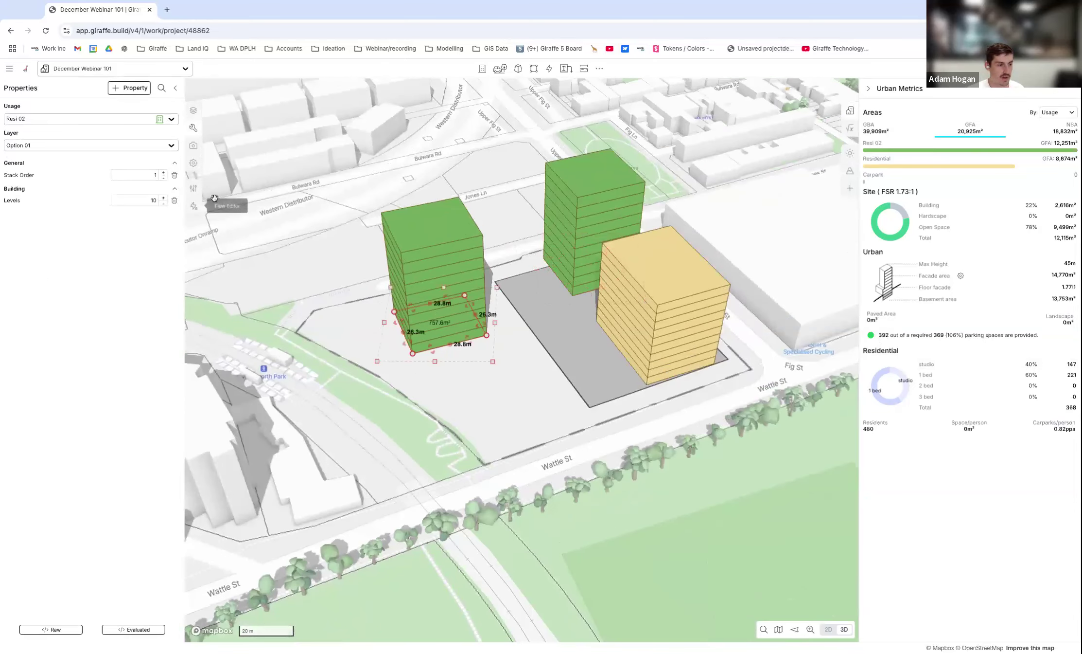
click(194, 187)
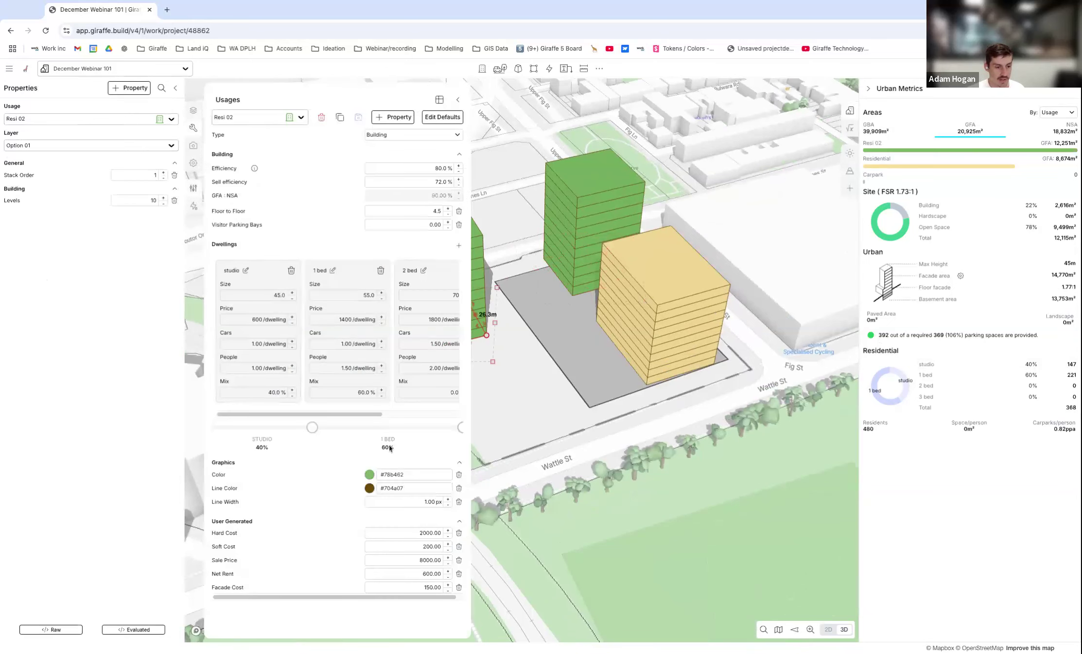
click(370, 474)
drag(349, 591, 333, 599)
drag(379, 543, 394, 519)
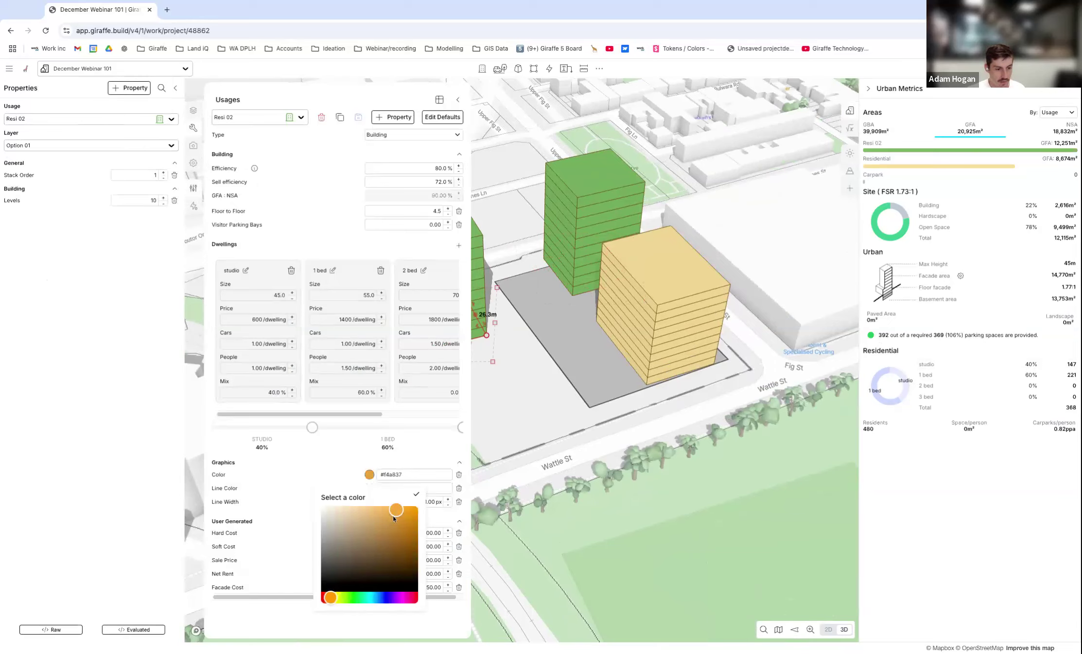
click(416, 494)
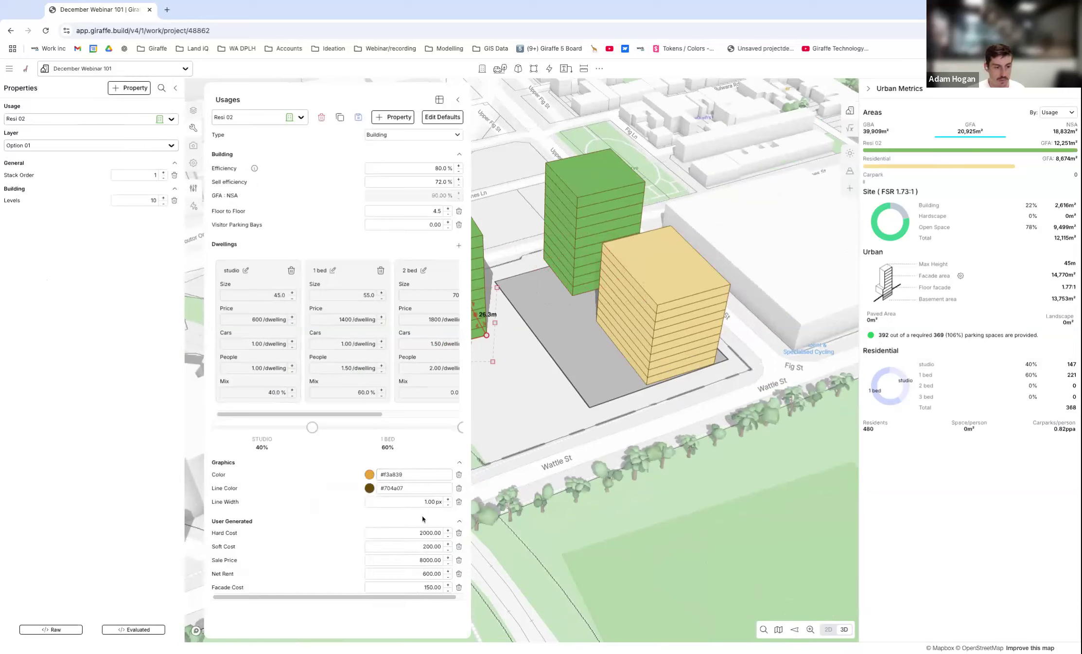
click(359, 118)
click(530, 380)
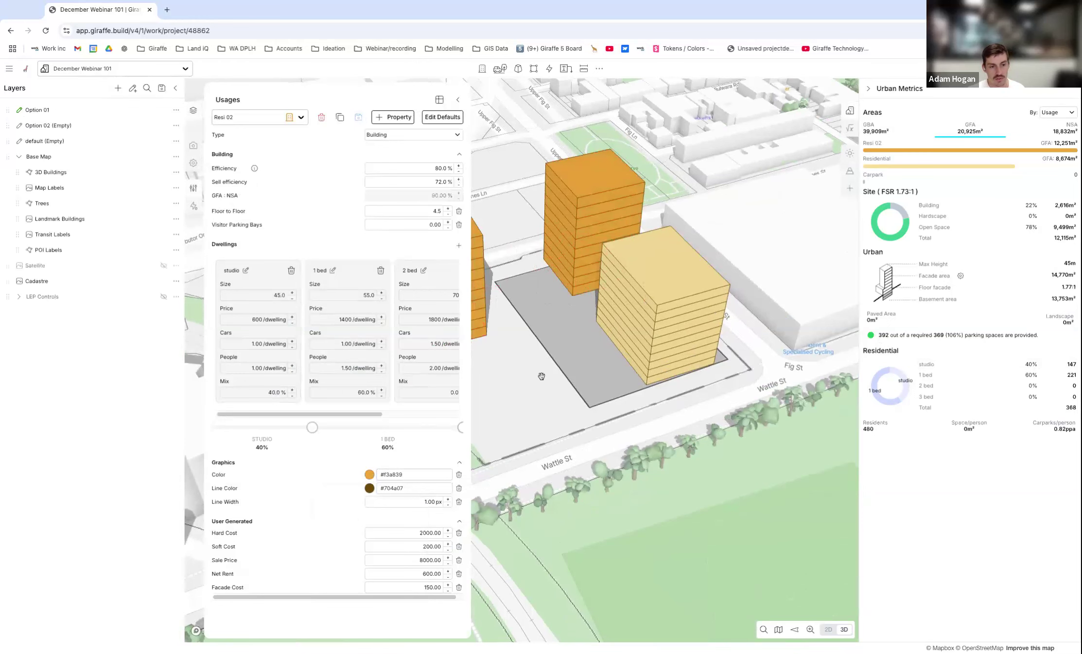
scroll(530, 369, down, 3)
click(460, 101)
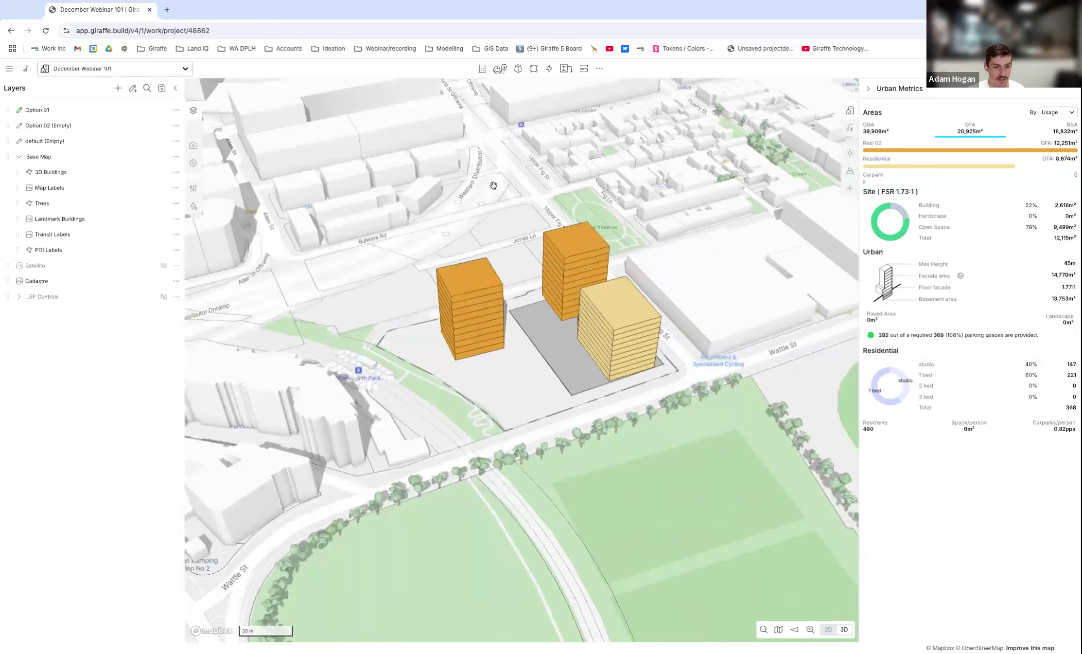
Extend the stand-alone Resi 02 building toward Wattle St to a length of about 34.3 m.
scroll(508, 373, up, 3)
right_drag(509, 374, 487, 385)
click(472, 336)
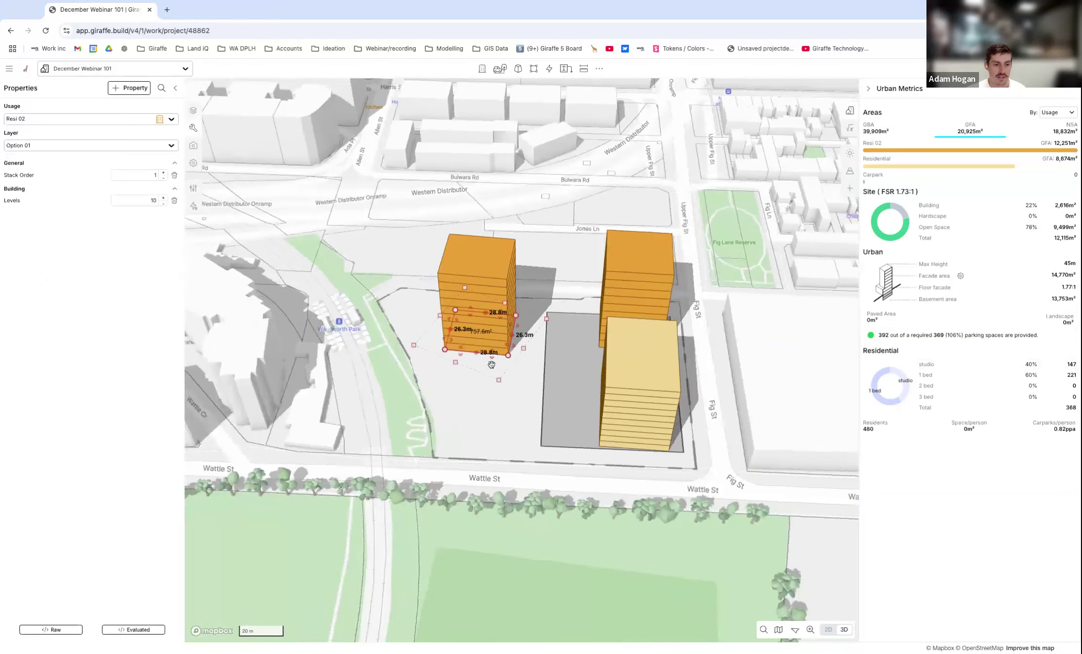
right_drag(584, 293, 562, 287)
scroll(562, 287, up, 3)
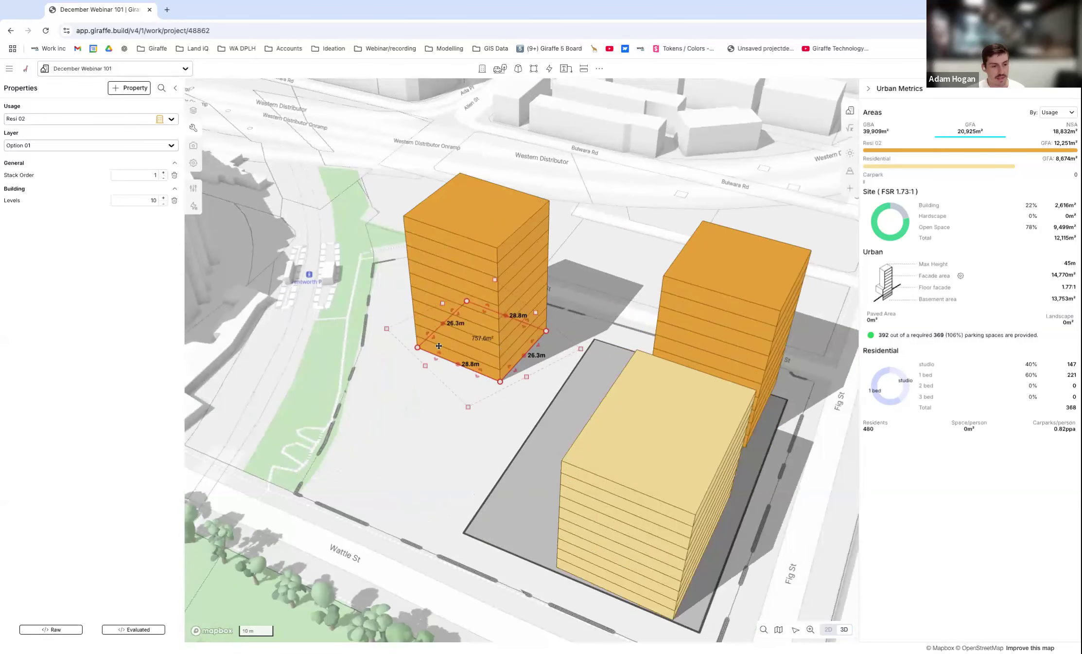
drag(439, 345, 494, 370)
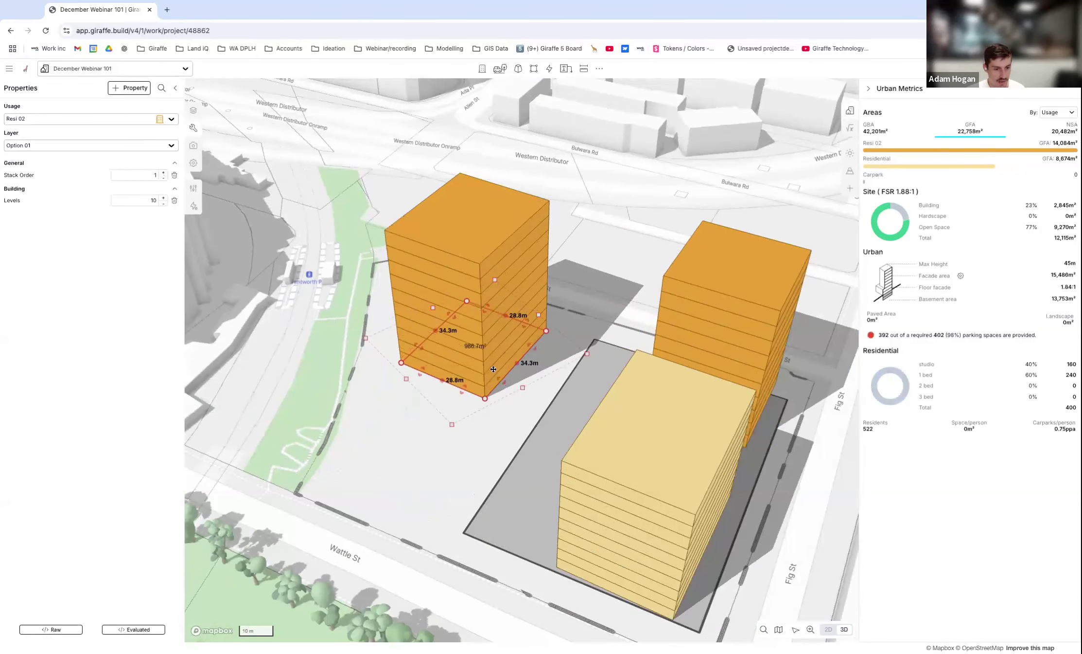
Duplicate the stand-alone Resi 02 building in place so the copy stacks on top of the original.
scroll(494, 369, down, 3)
right_drag(494, 369, 517, 373)
scroll(508, 379, down, 3)
right_drag(484, 446, 504, 372)
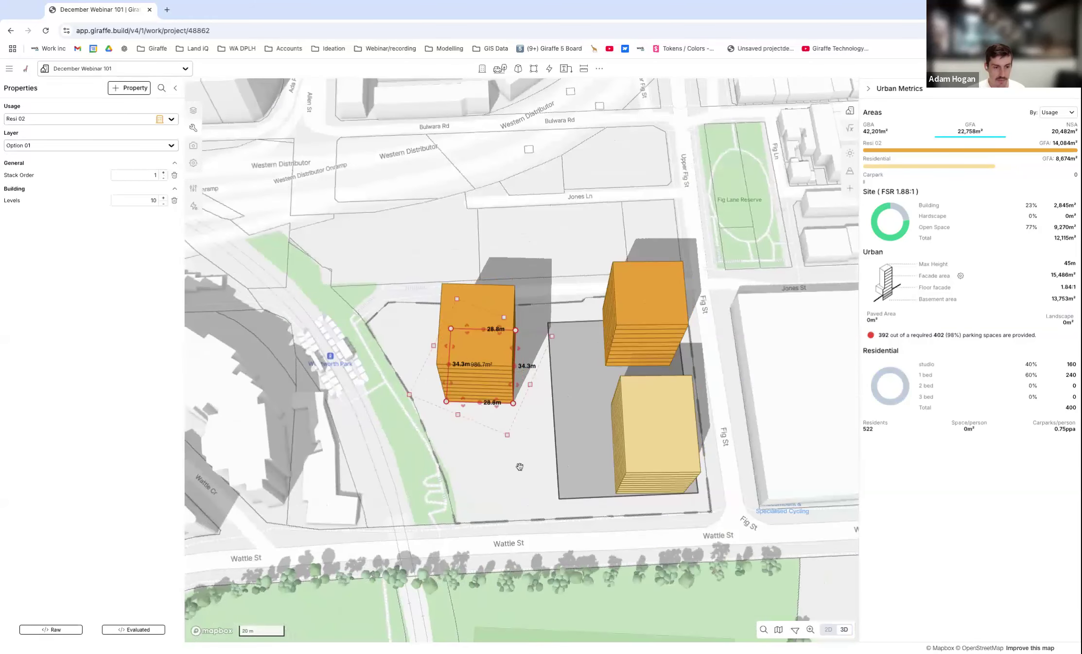
right_drag(510, 457, 496, 445)
scroll(491, 372, up, 3)
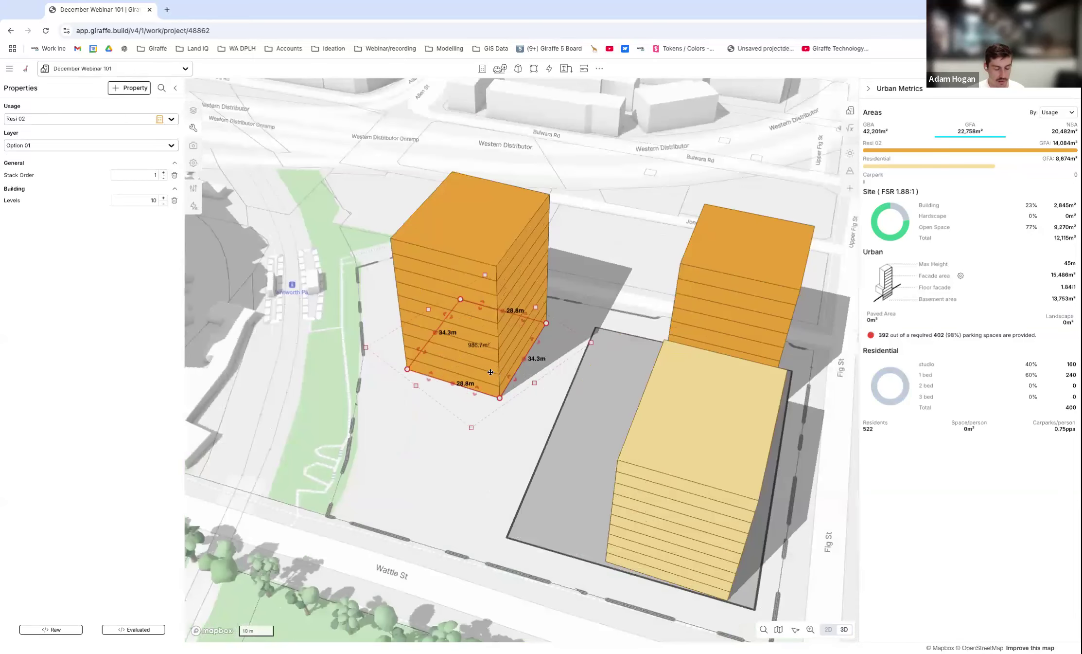
key(ctrl+c)
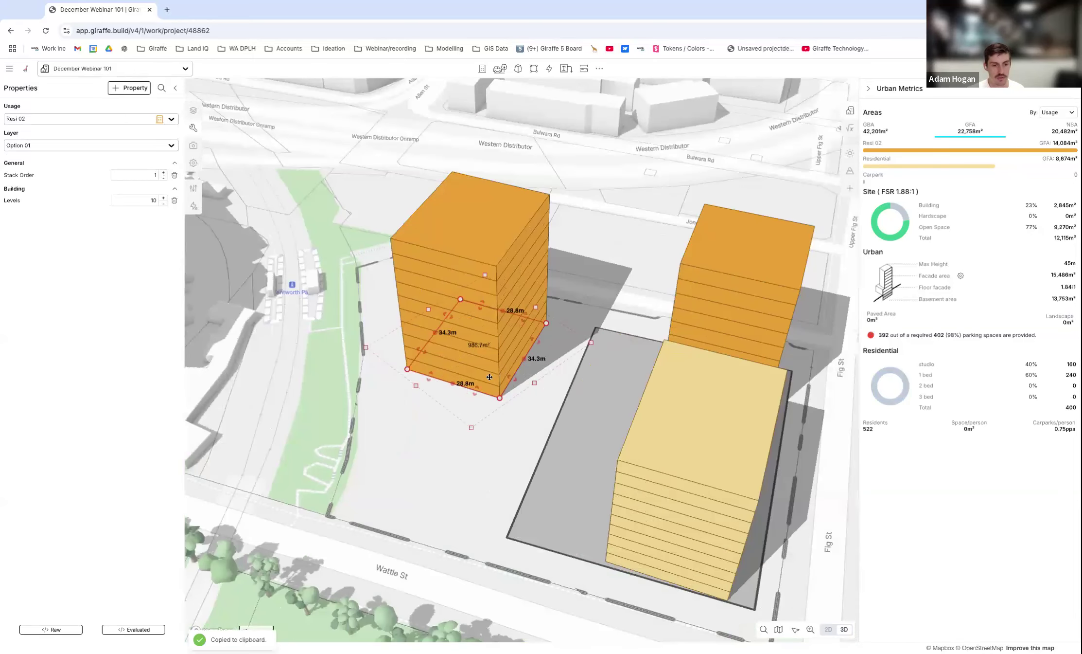
key(ctrl+v)
scroll(479, 384, down, 3)
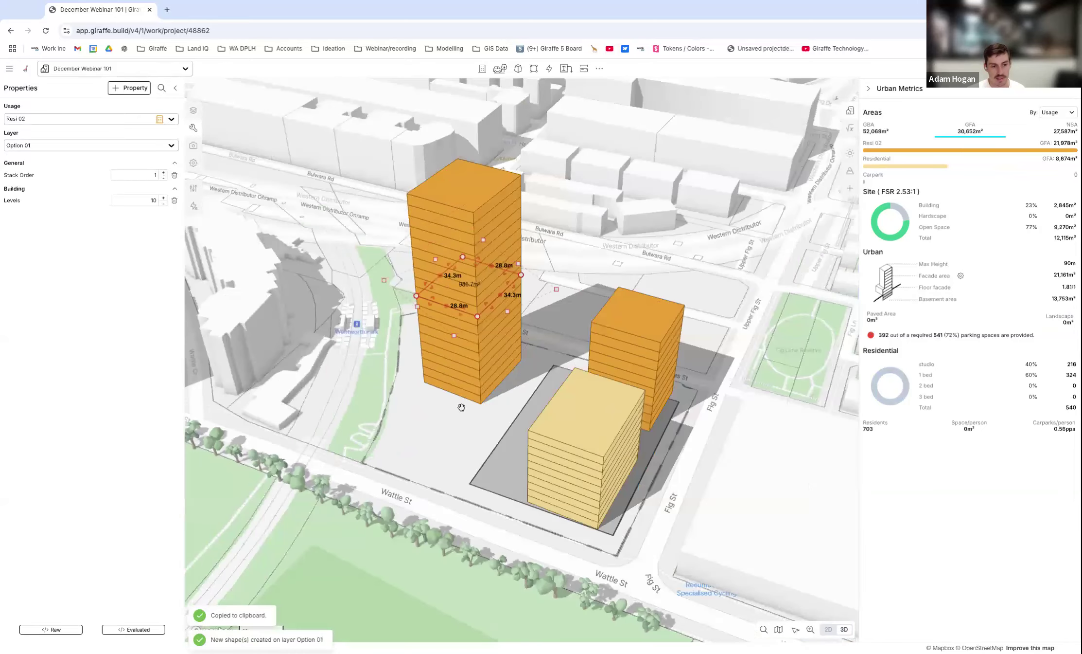
scroll(469, 388, up, 3)
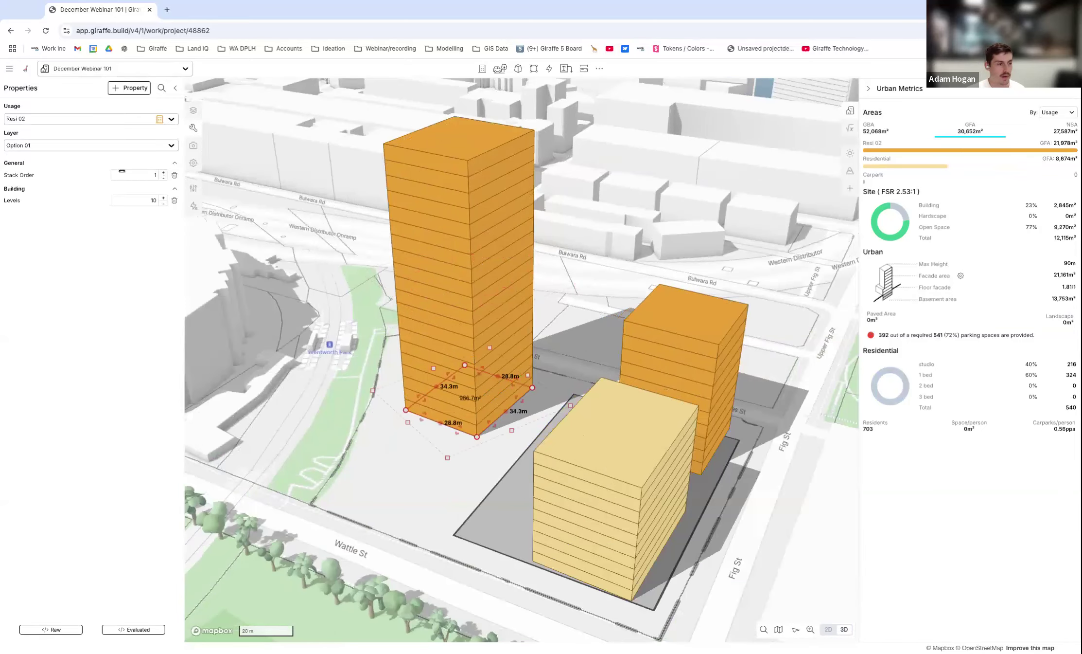
Check the stack order of the tower's upper block and change the lower block's usage to Retail.
click(446, 179)
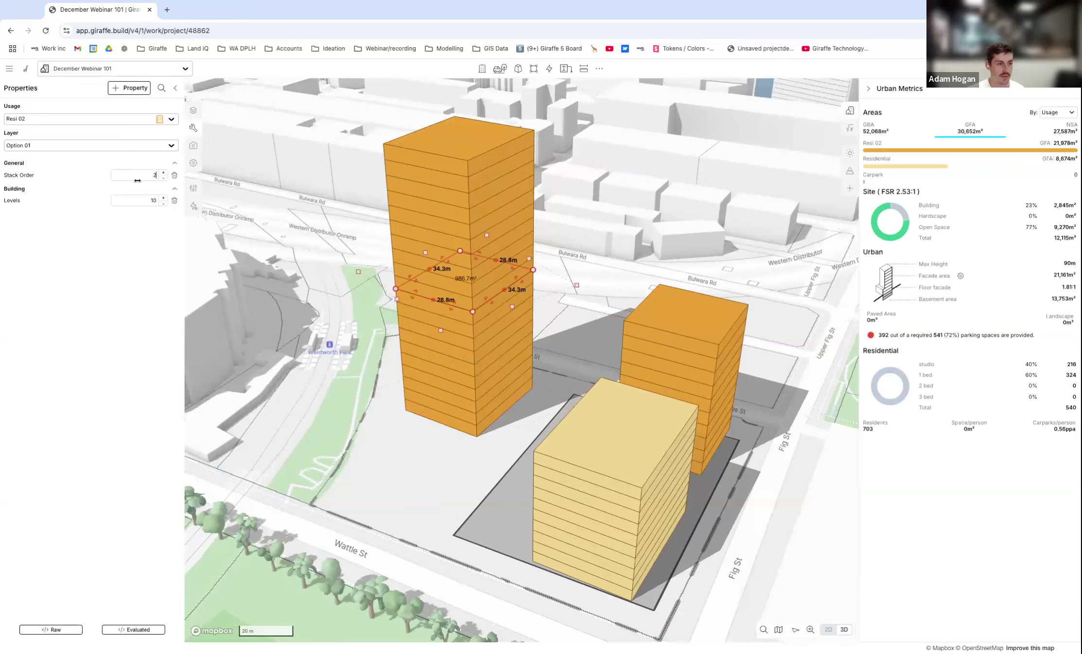
click(457, 360)
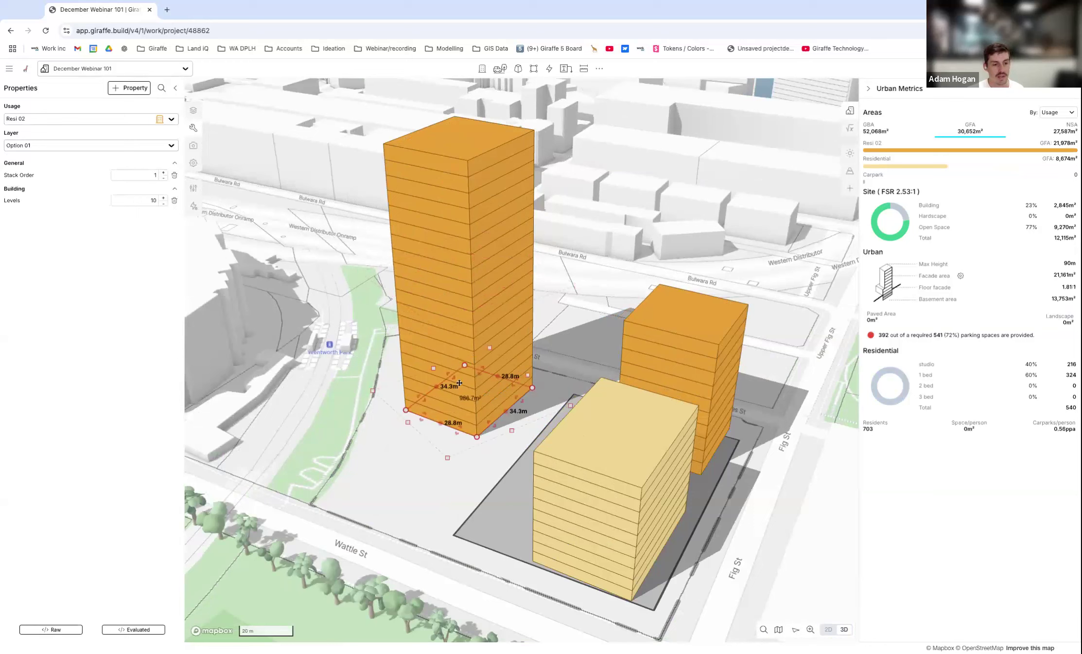
click(140, 118)
text(ret)
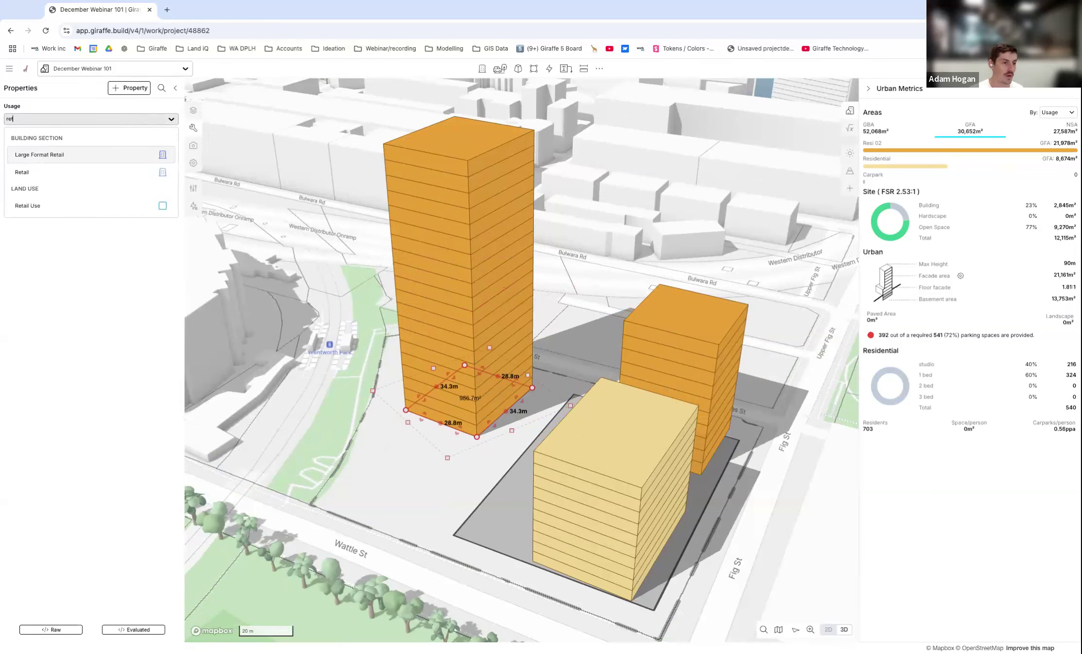
click(41, 174)
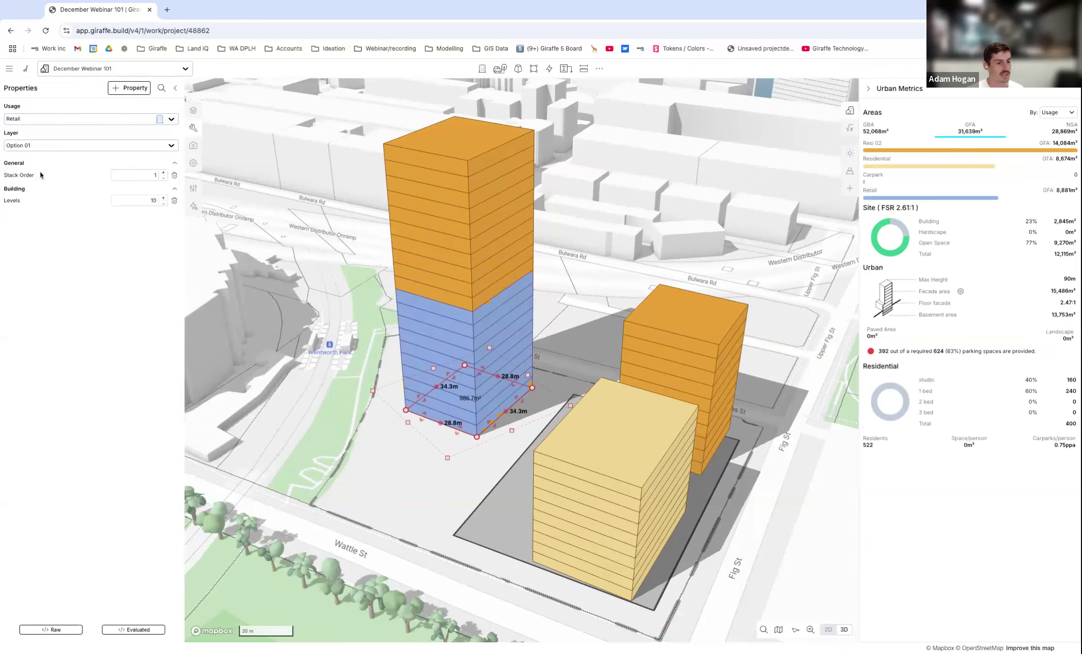
Set the Retail block beneath the Resi 02 tower to 2 levels.
click(163, 202)
click(163, 202)
click(163, 203)
click(163, 203)
click(163, 203)
click(164, 203)
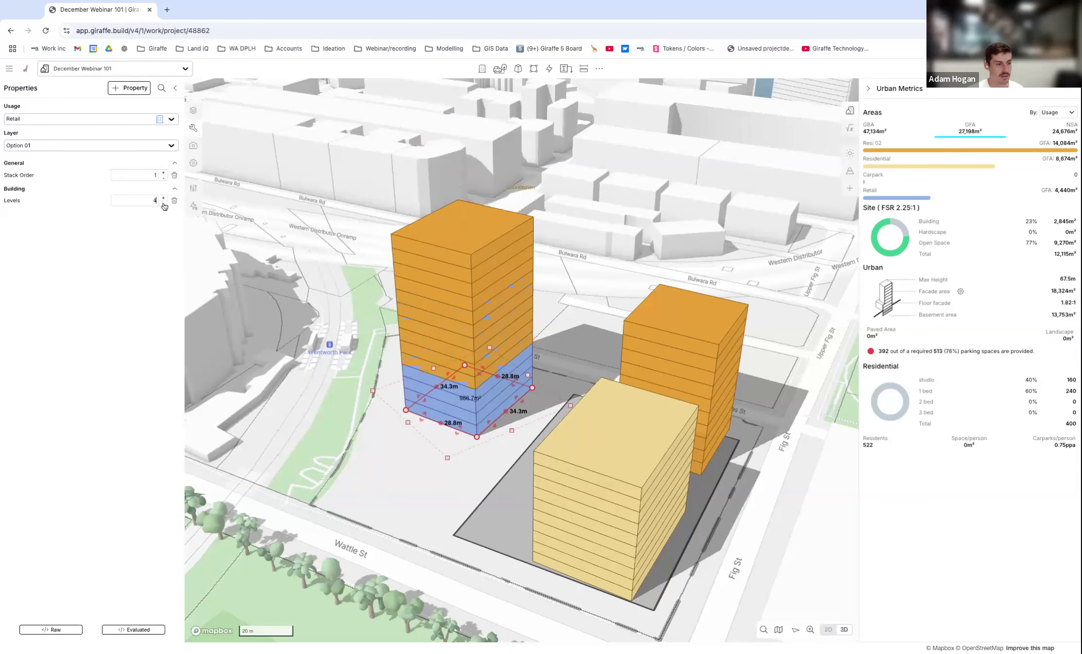
click(164, 203)
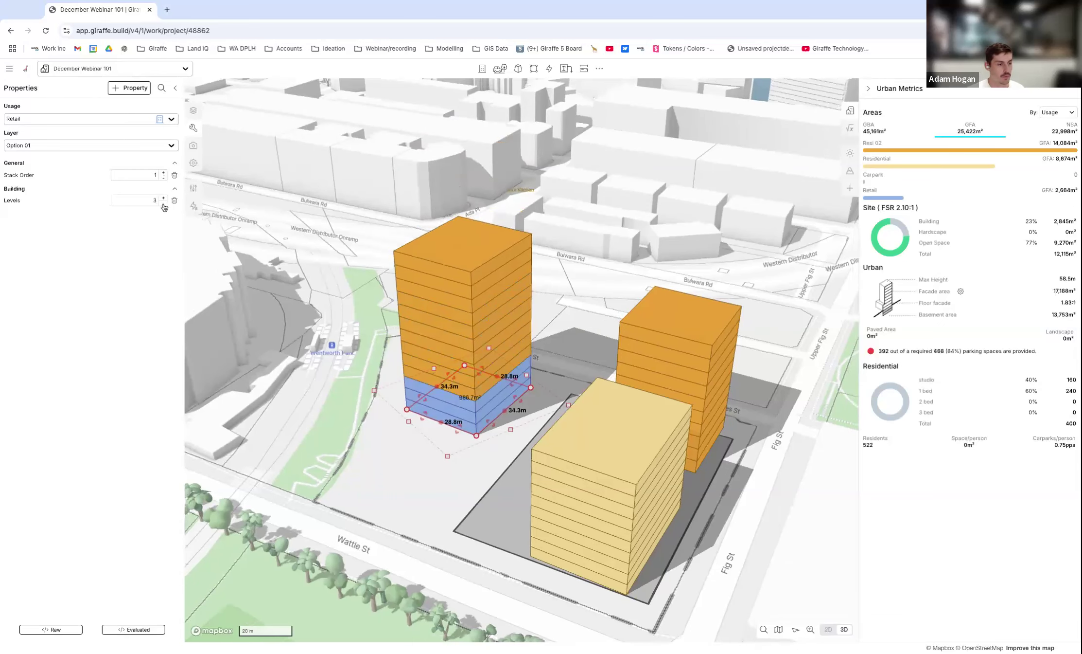
click(164, 204)
Extend the Retail block toward Wattle St to a length of about 72.5 m, forming a podium under the tower.
click(424, 473)
right_drag(414, 453, 629, 427)
click(629, 427)
drag(600, 429, 689, 488)
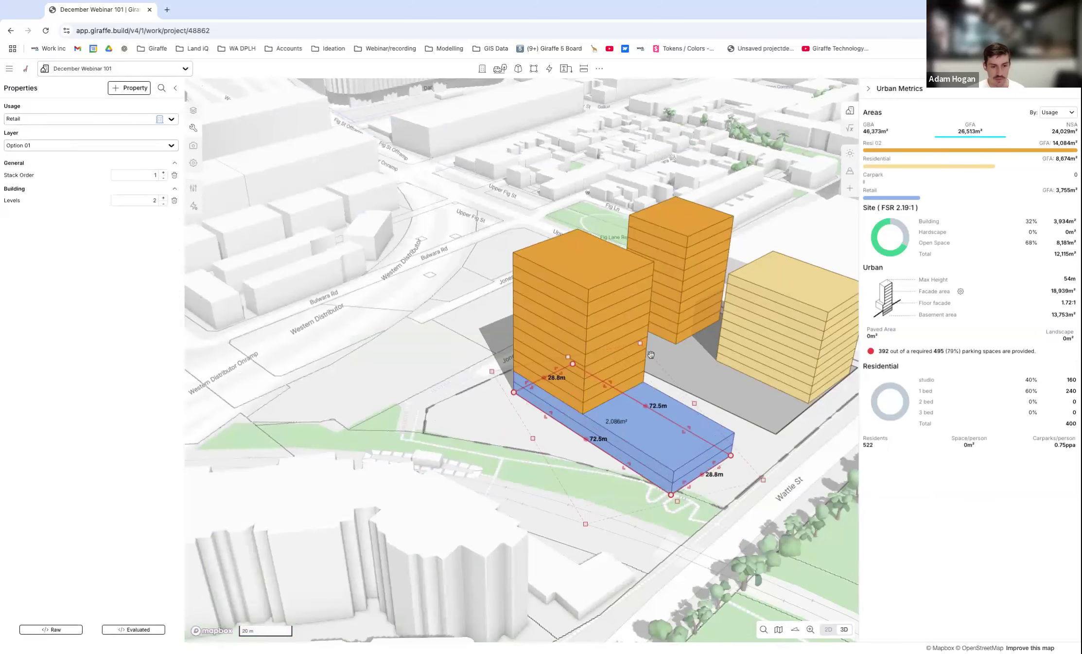
In 2D plan view, select the Retail podium and the Resi 02 block above it together and shift both slightly.
right_drag(651, 354, 640, 350)
key(2)
scroll(705, 273, down, 3)
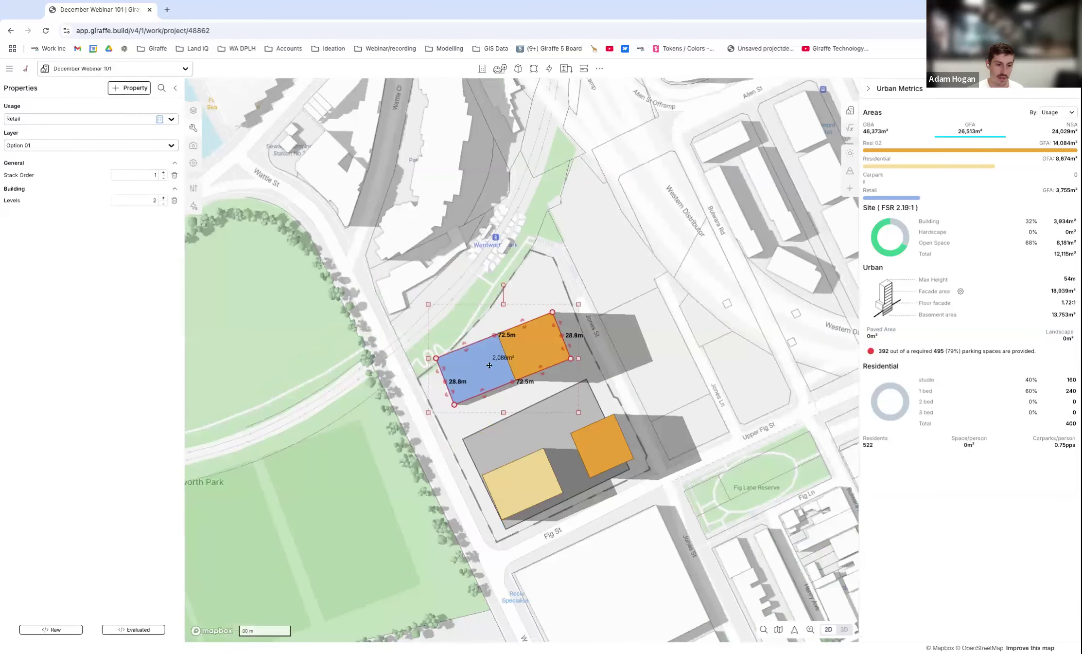
scroll(489, 365, up, 5)
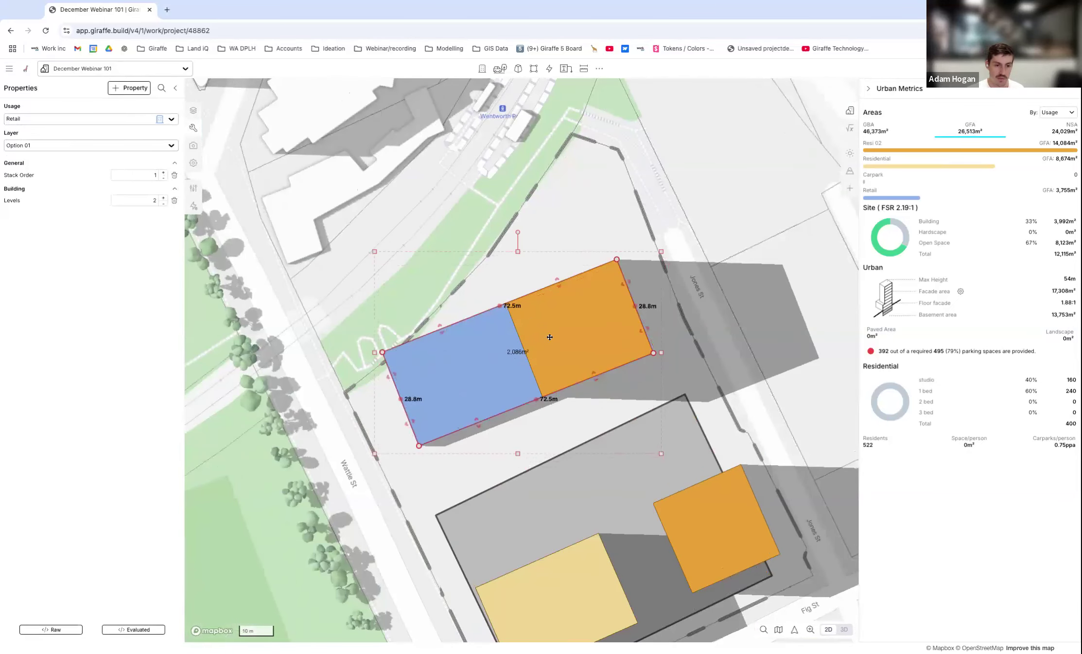
drag(587, 401, 486, 339)
drag(557, 310, 593, 314)
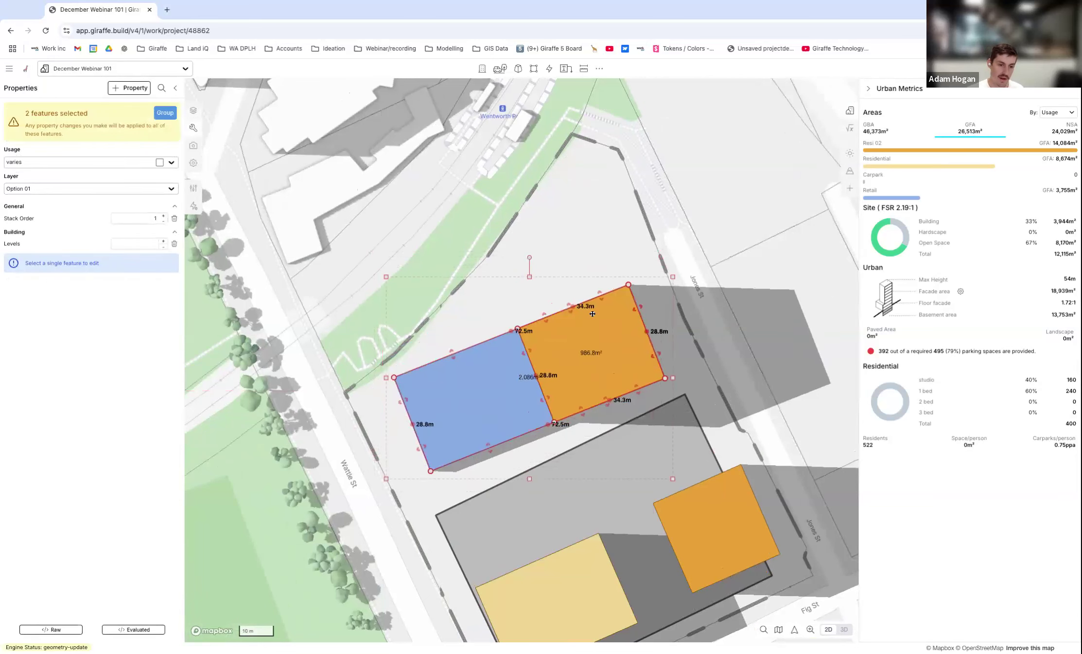
Use Base Point Move to bring the two selected blocks' podium corner onto the site boundary corner at Wattle St.
scroll(592, 314, down, 5)
scroll(488, 375, up, 7)
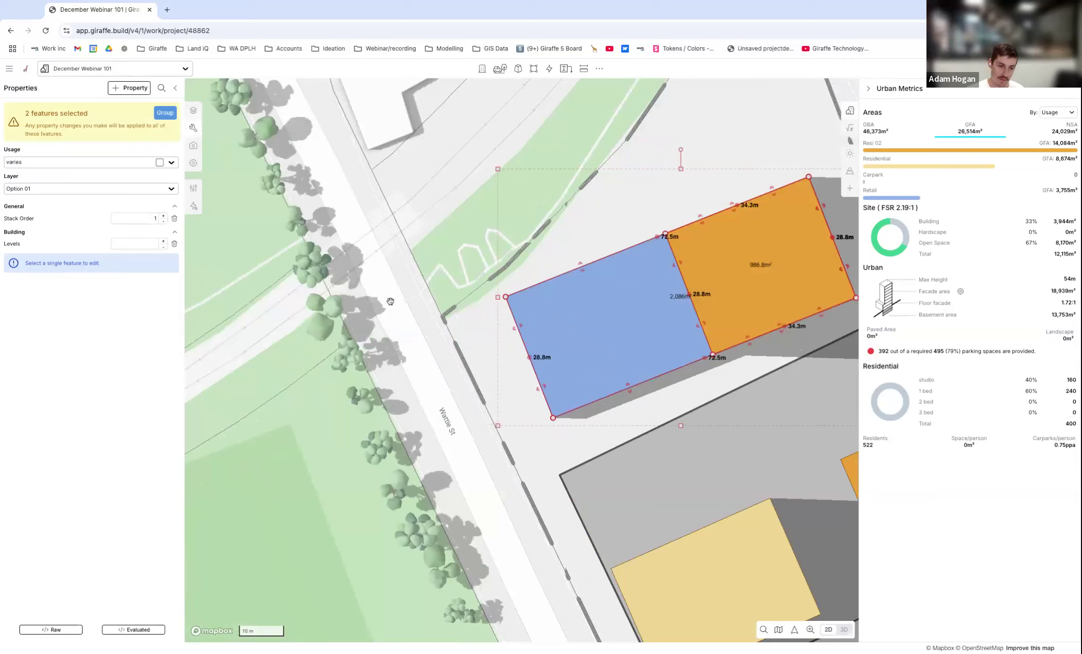
scroll(423, 358, down, 2)
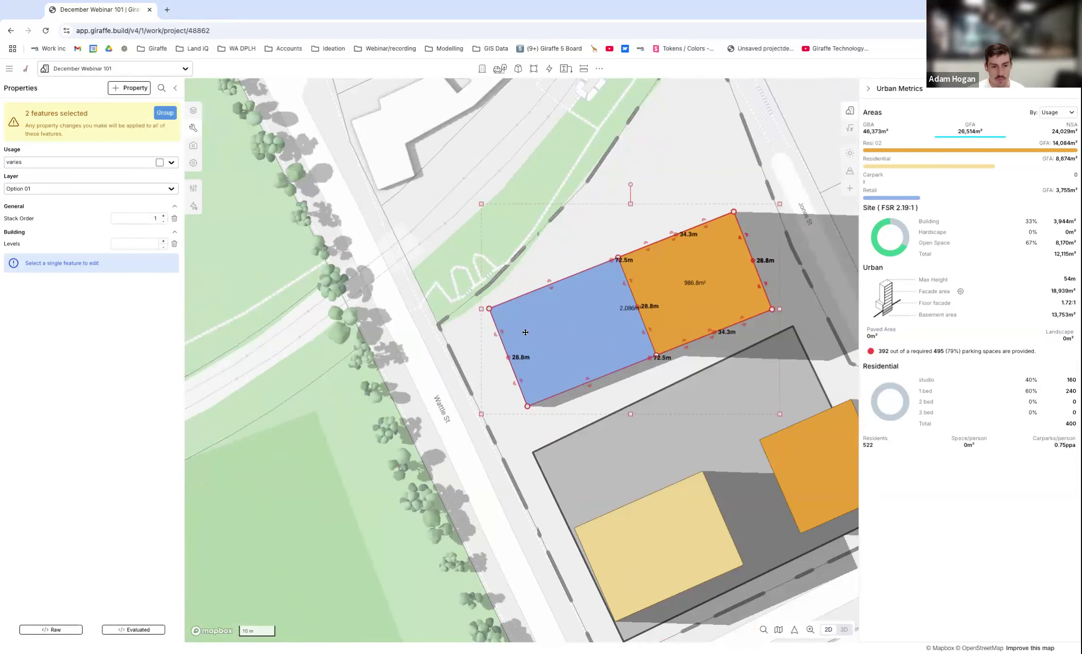
key(ctrl+k)
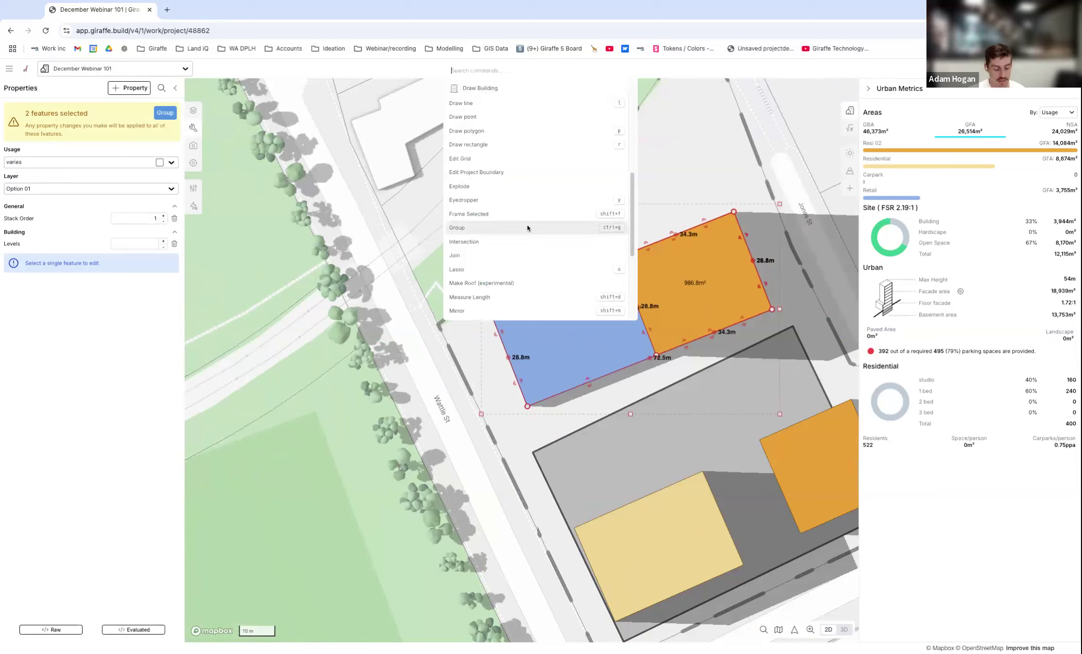
text(base)
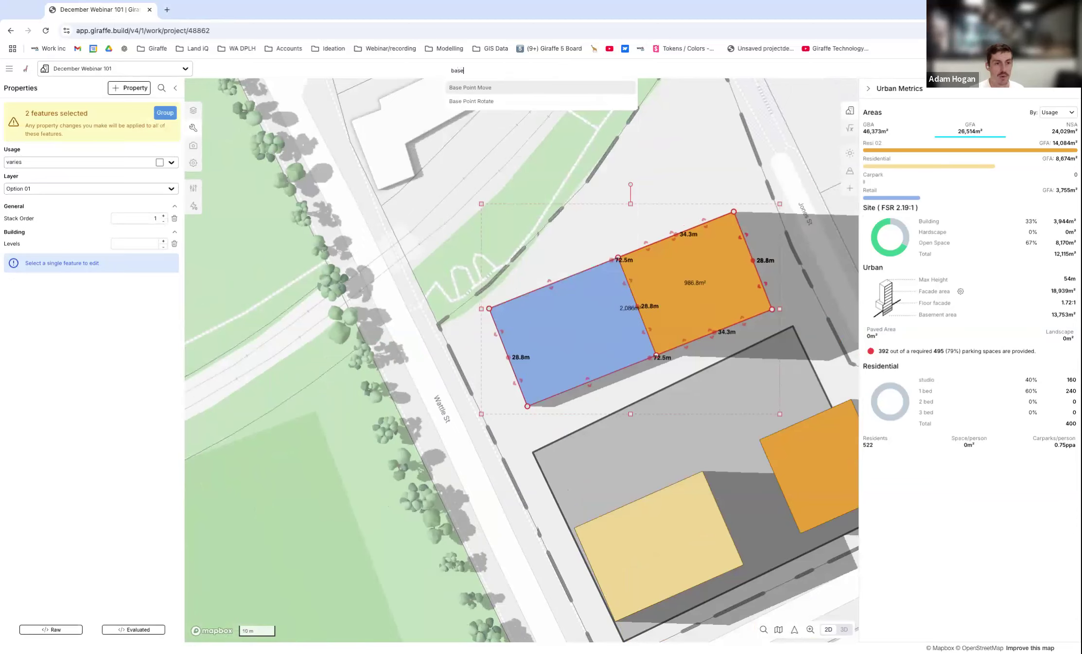
click(488, 89)
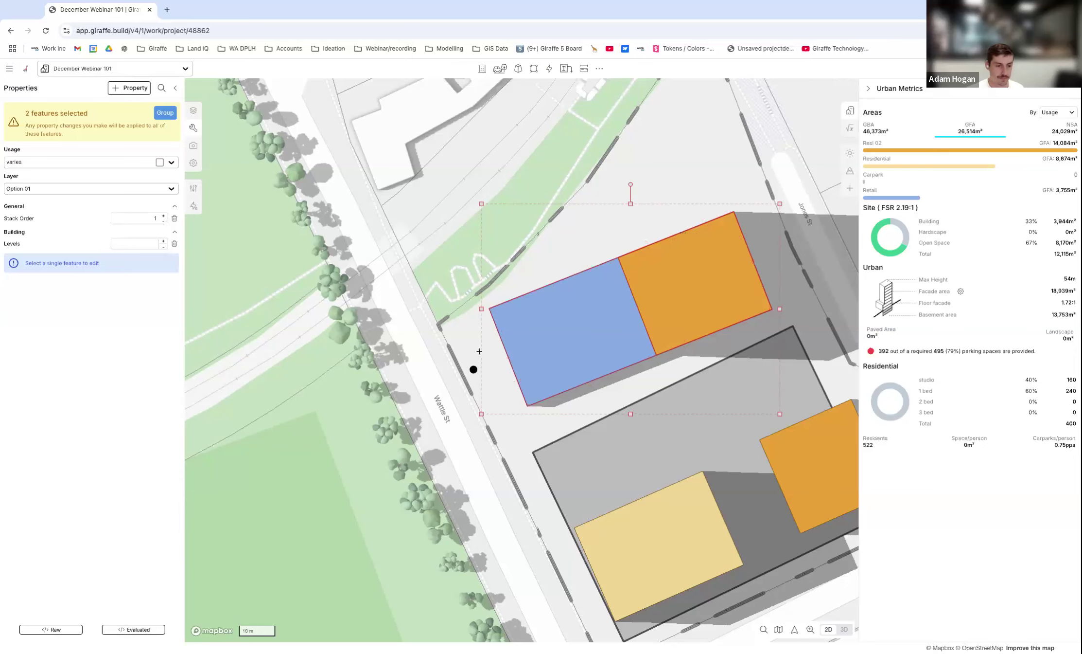
scroll(483, 330, up, 3)
scroll(426, 323, up, 3)
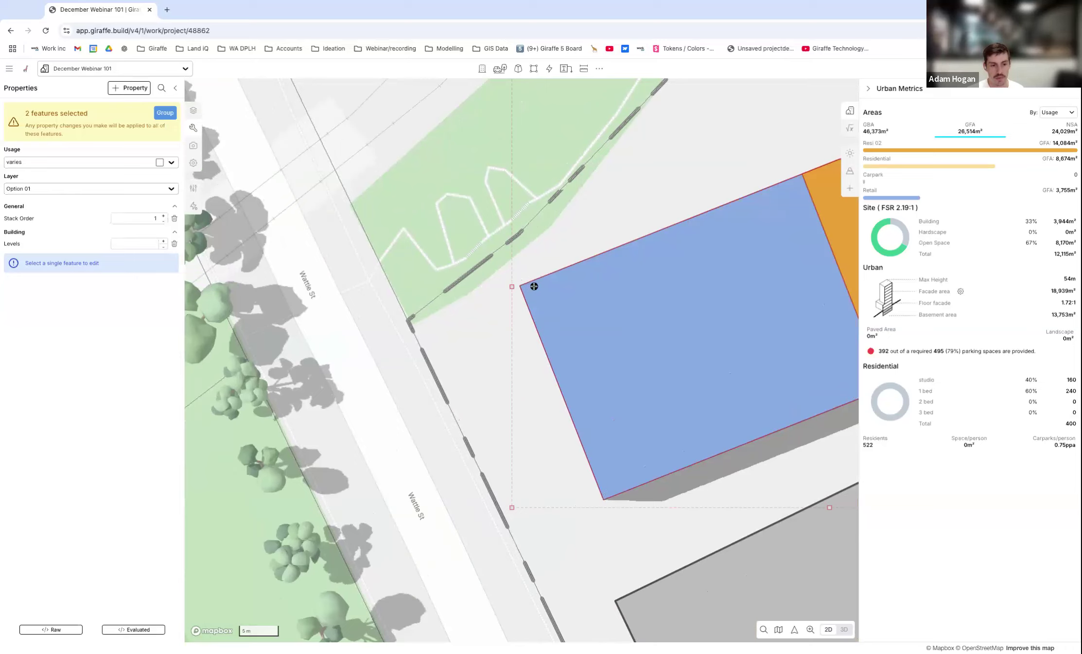
click(520, 286)
scroll(430, 328, up, 3)
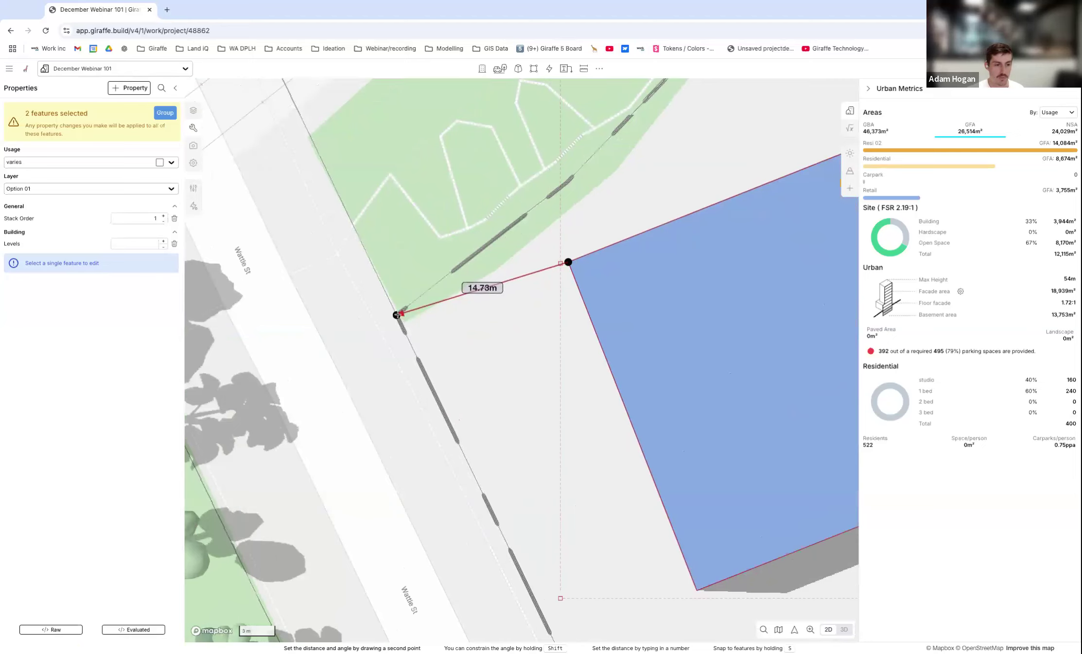
scroll(399, 314, up, 3)
click(392, 316)
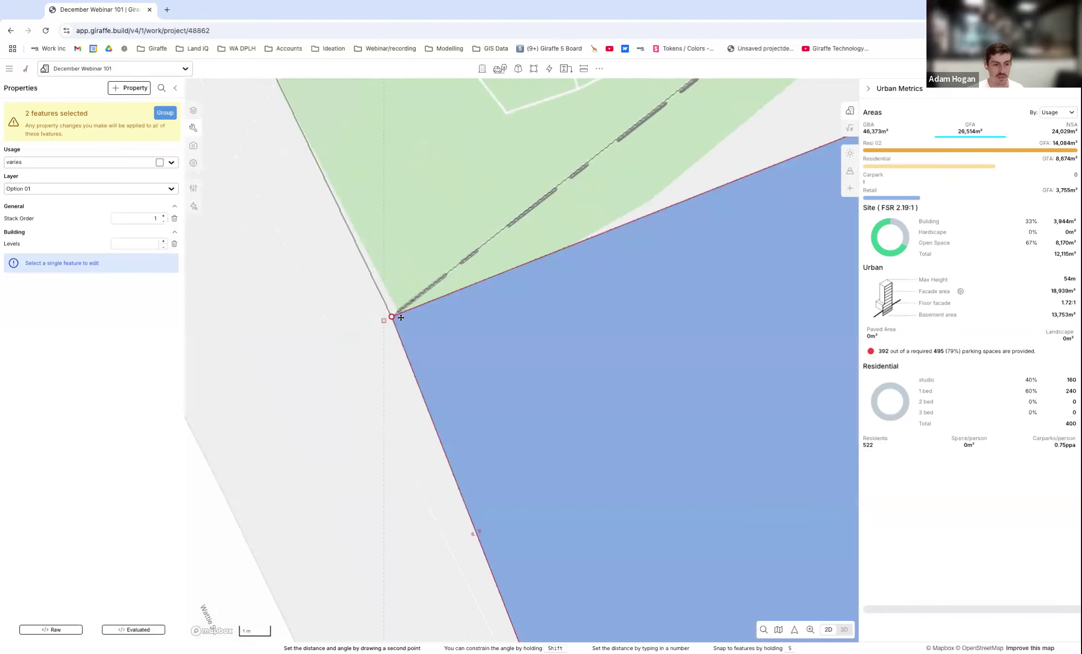
scroll(384, 246, down, 5)
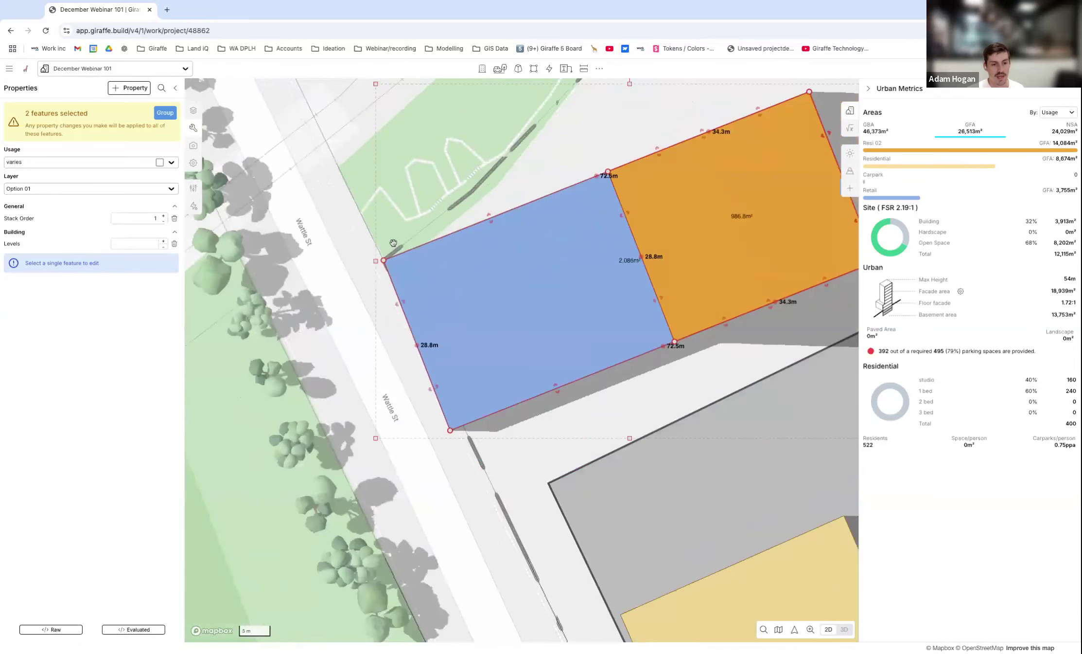
scroll(393, 243, down, 1)
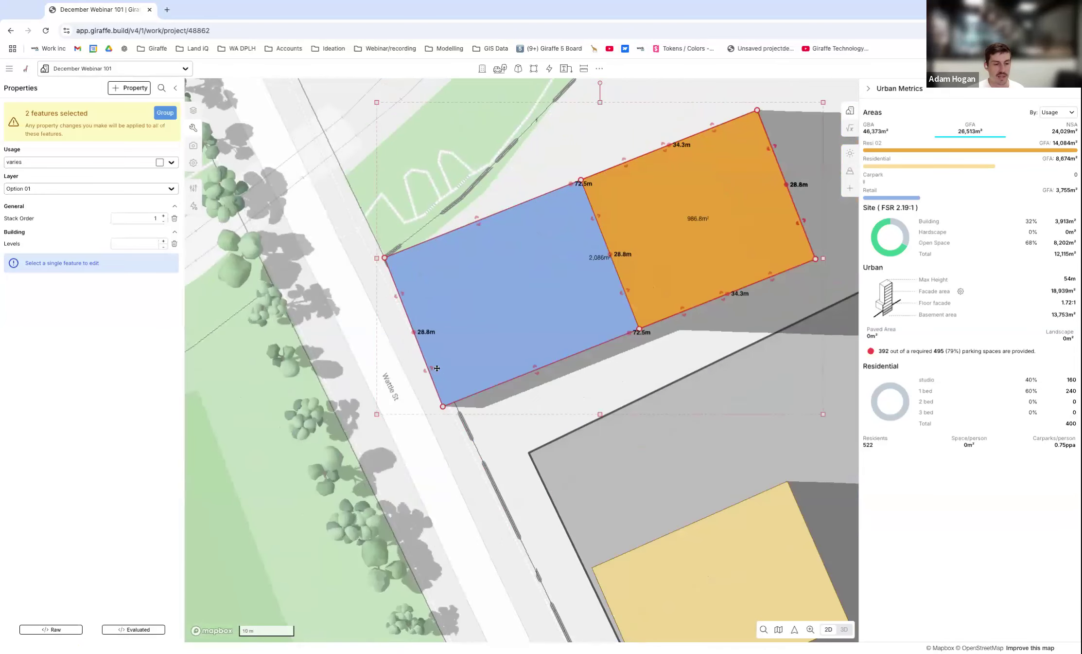
Use Base Point Rotate about the shared boundary corner to align both blocks' street edge with the Wattle St boundary, and deselect them.
key(ctrl+k)
text(bas)
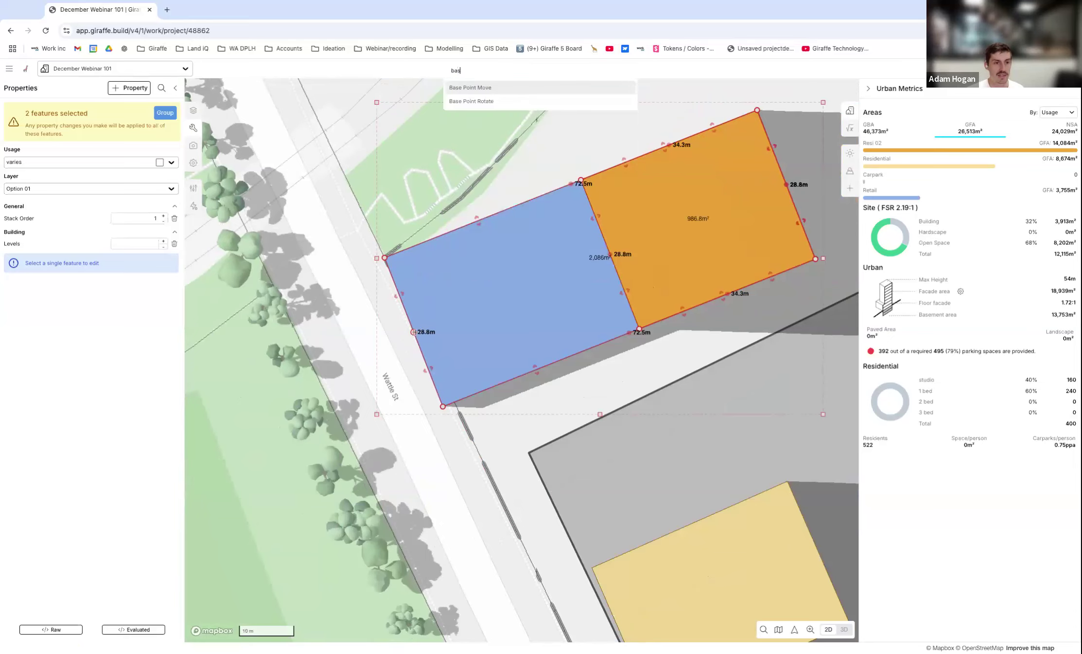
click(480, 104)
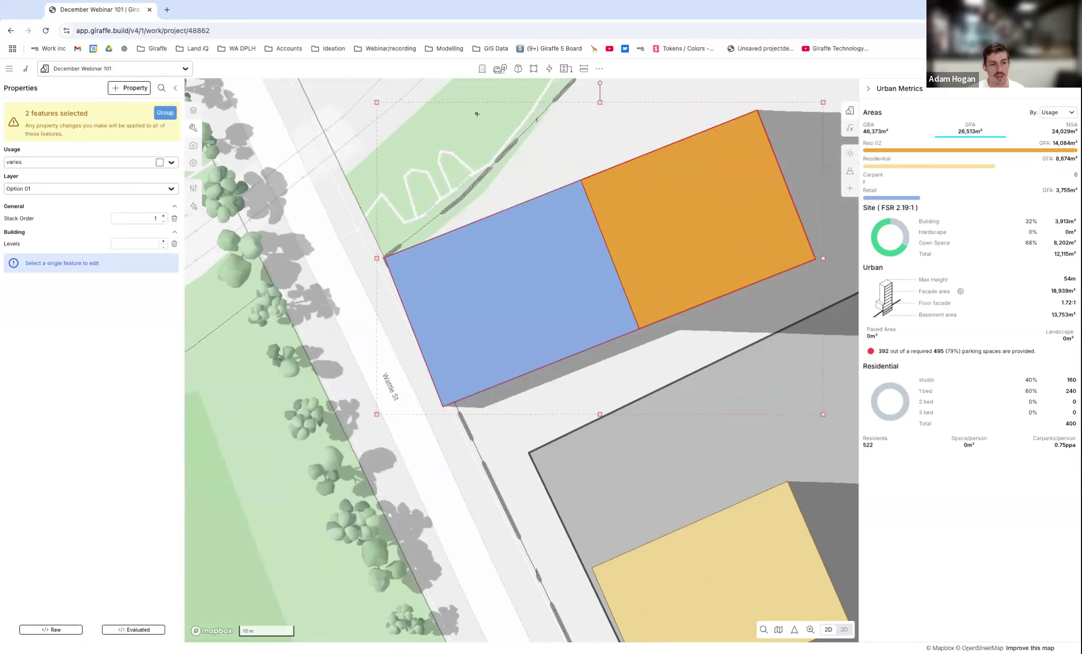
scroll(379, 257, up, 5)
click(390, 261)
scroll(404, 263, down, 3)
scroll(484, 333, up, 5)
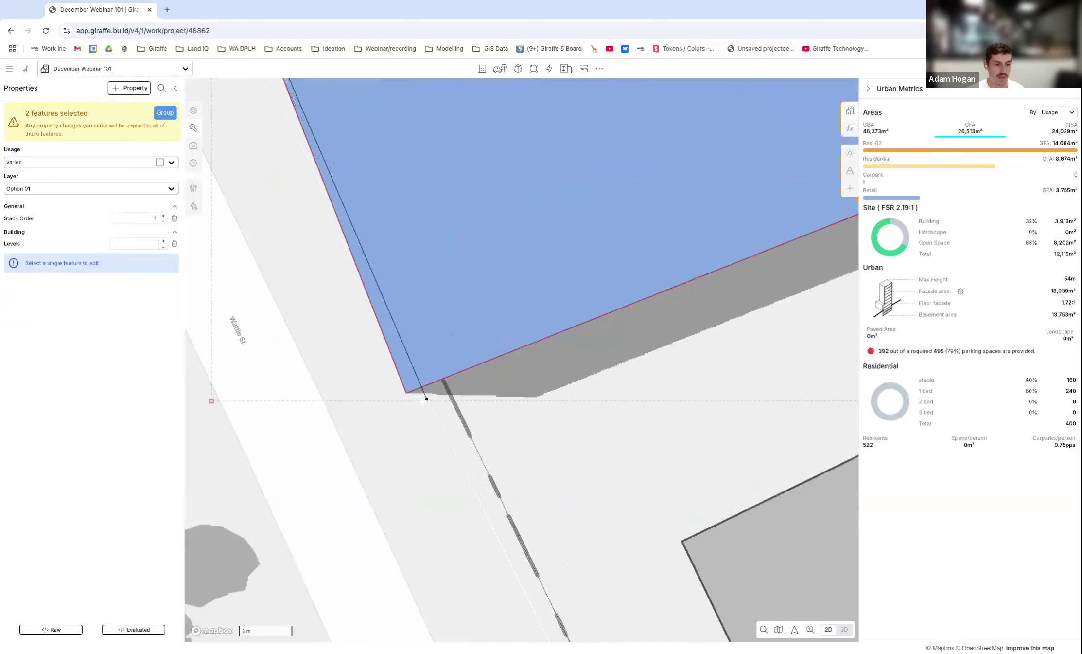
click(406, 393)
scroll(432, 422, down, 1)
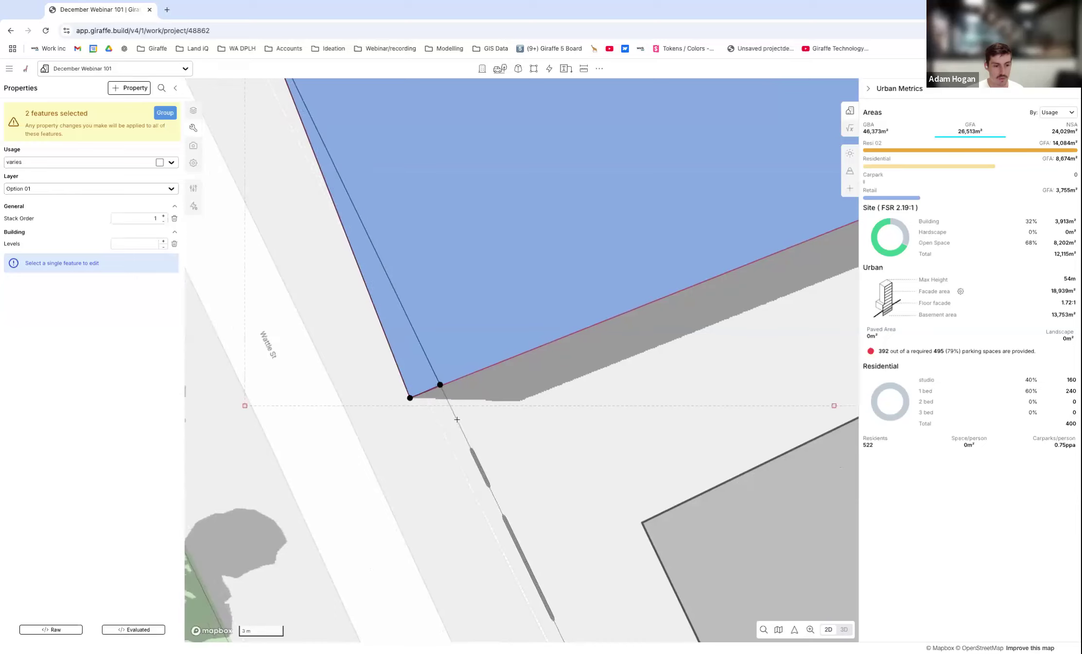
click(458, 418)
scroll(424, 406, down, 4)
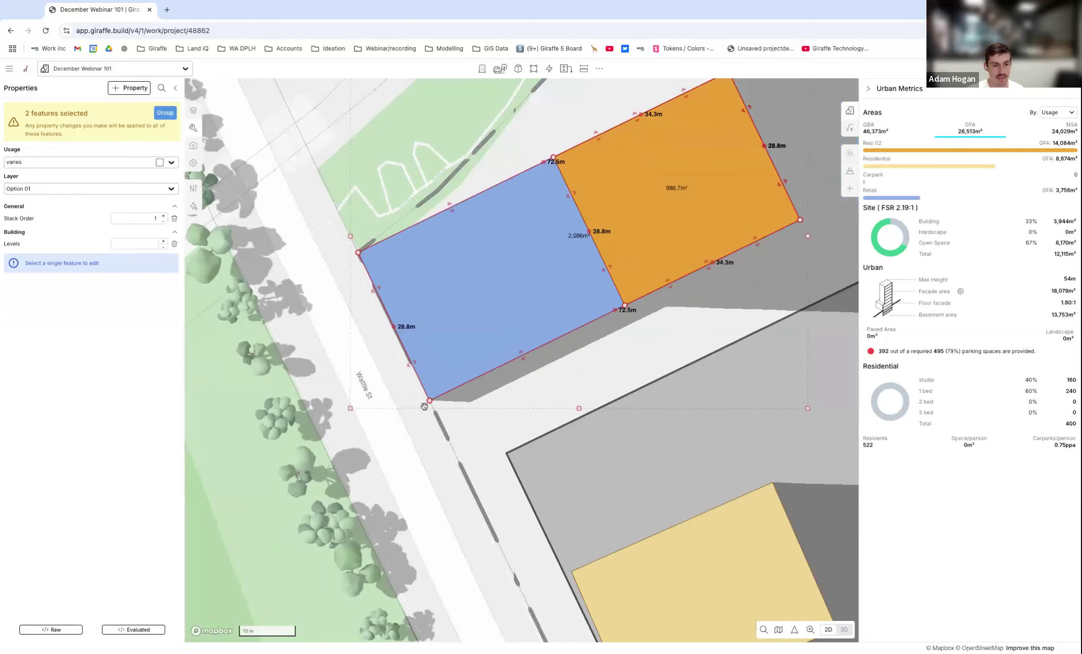
scroll(424, 406, down, 2)
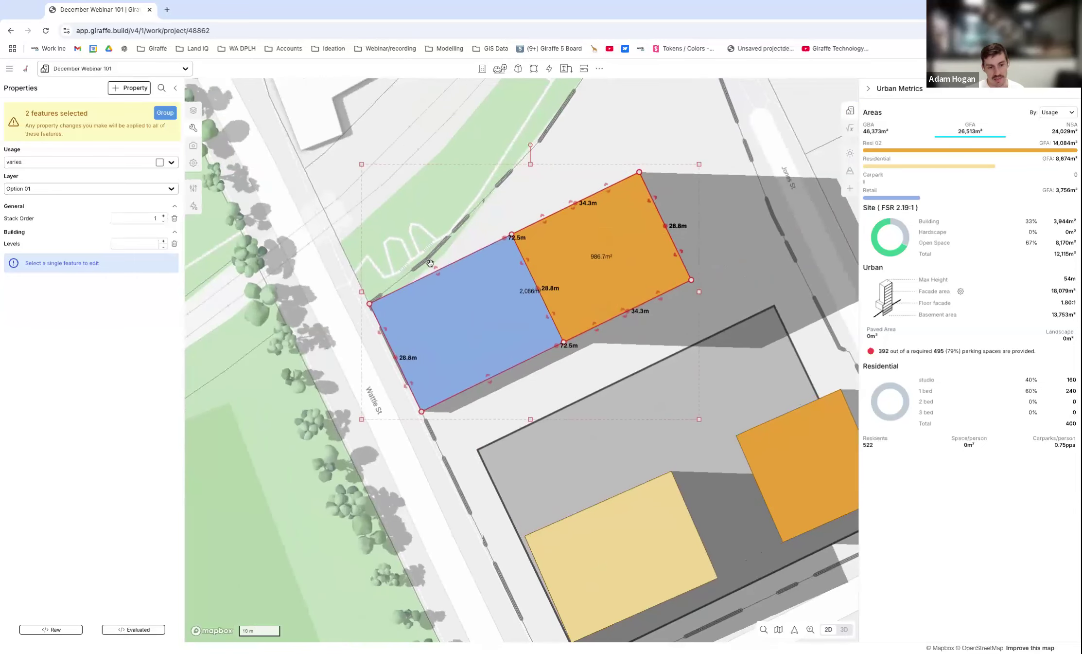
scroll(430, 263, down, 1)
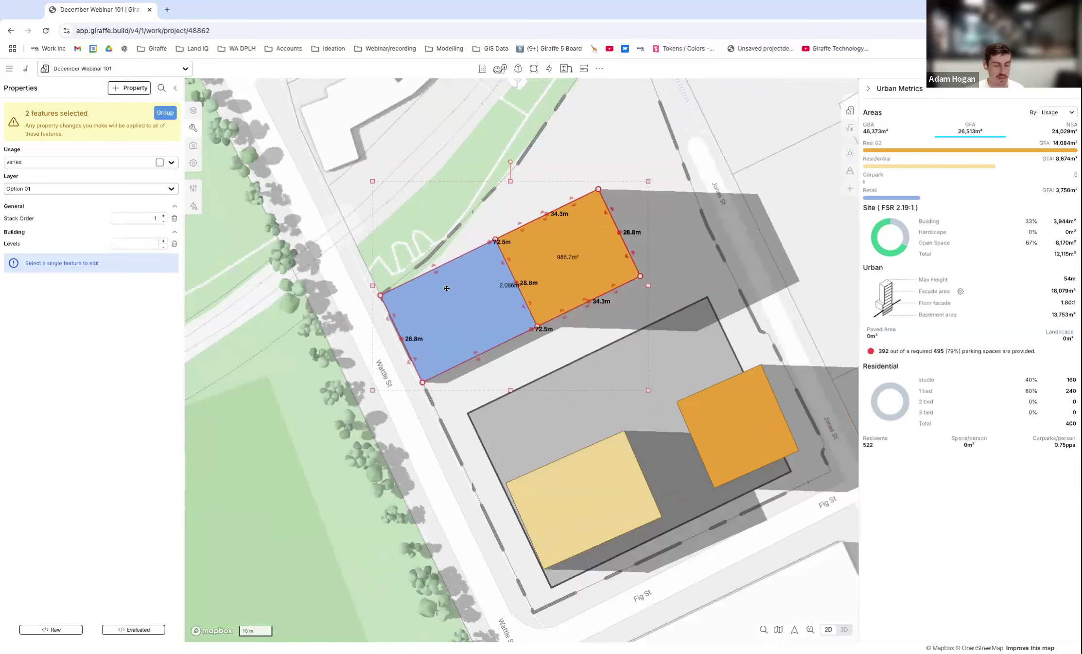
scroll(536, 255, down, 1)
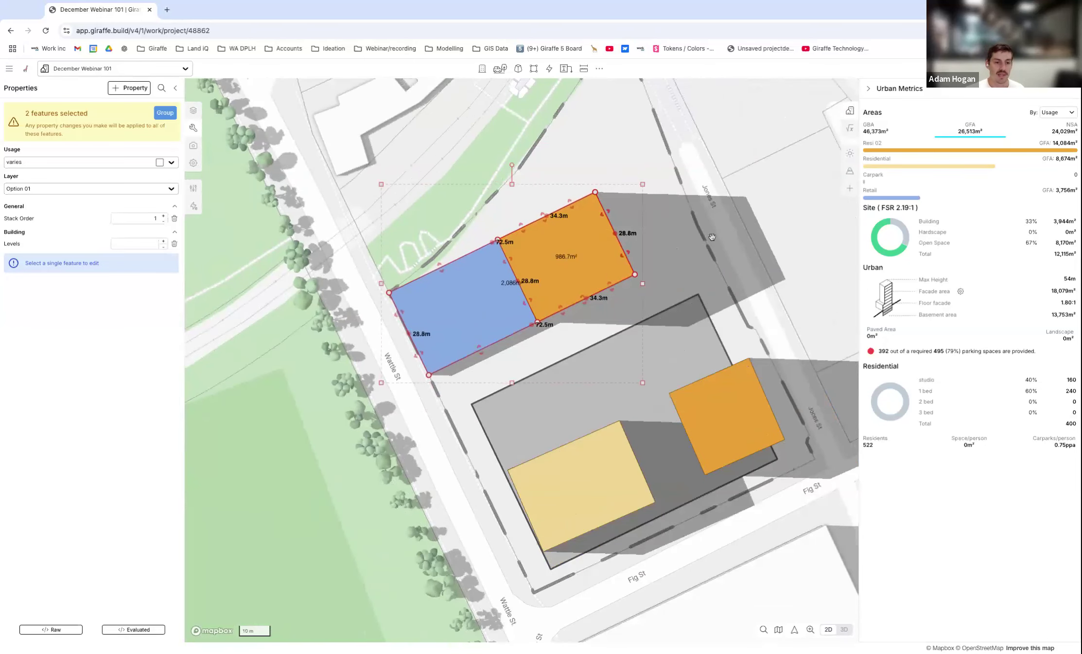
key(Escape)
Pull the Retail podium's Wattle St edge back 6 m from the site boundary.
scroll(607, 286, down, 3)
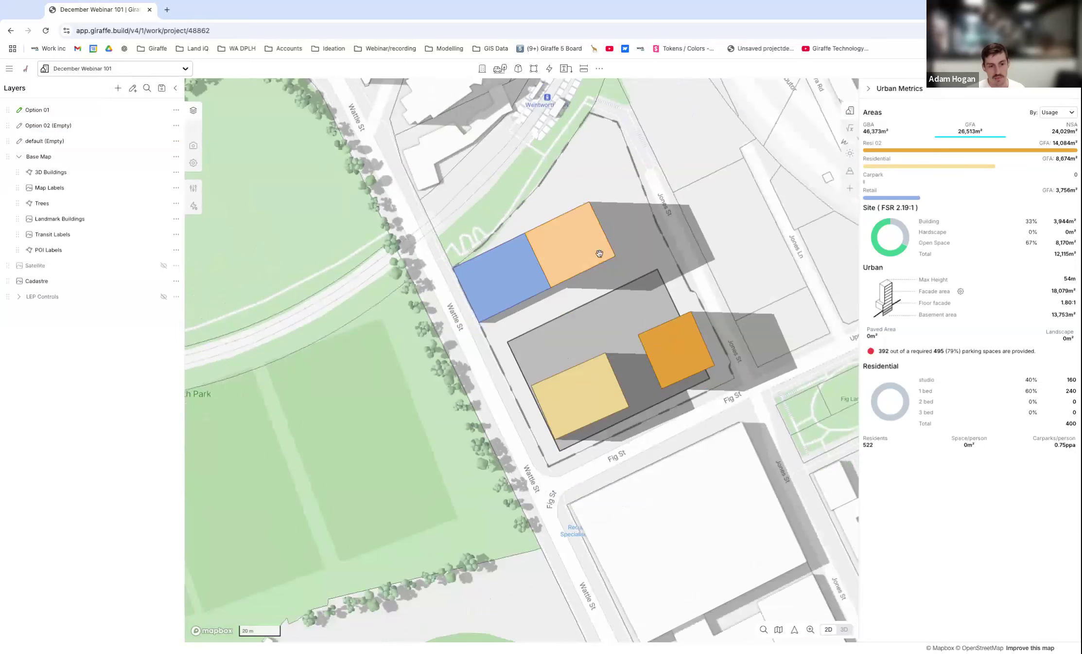
scroll(493, 279, up, 3)
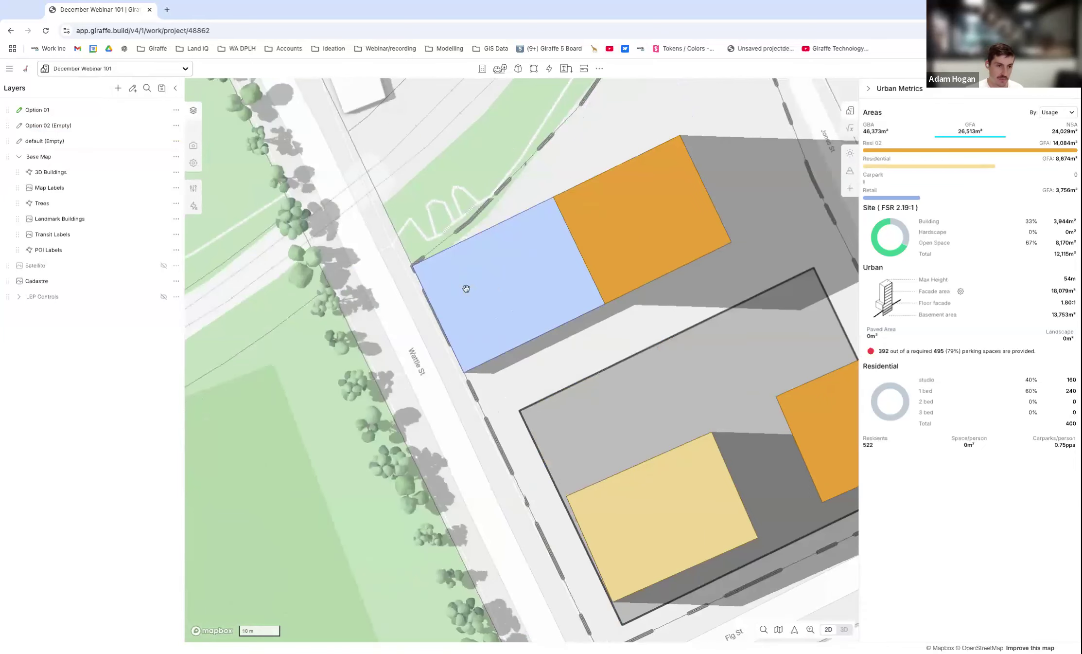
click(466, 288)
scroll(421, 295, up, 1)
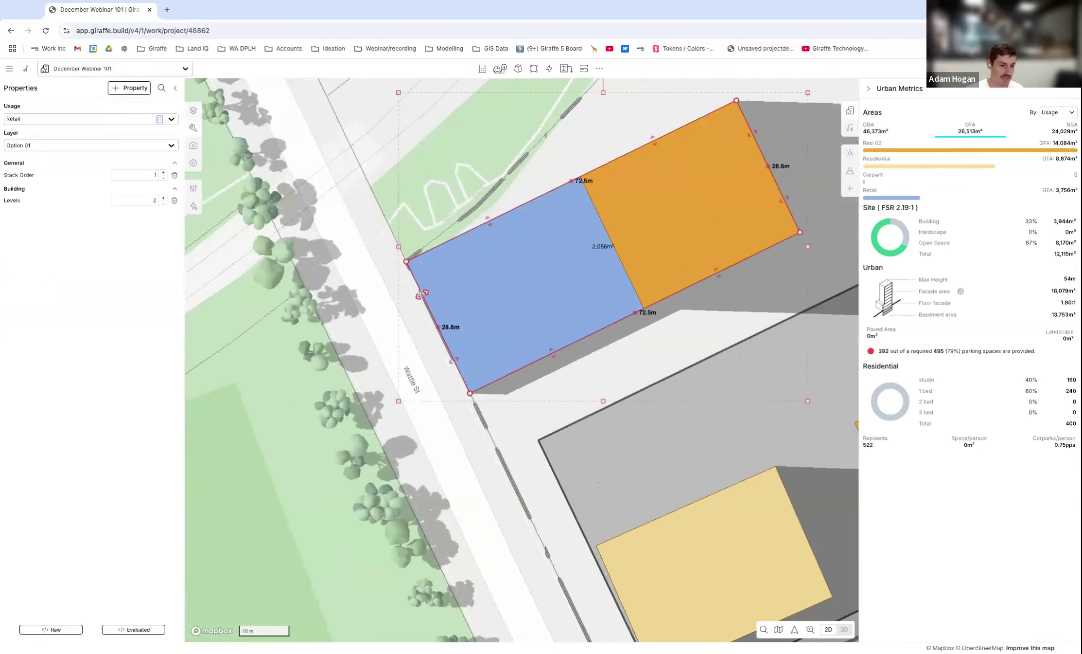
click(421, 293)
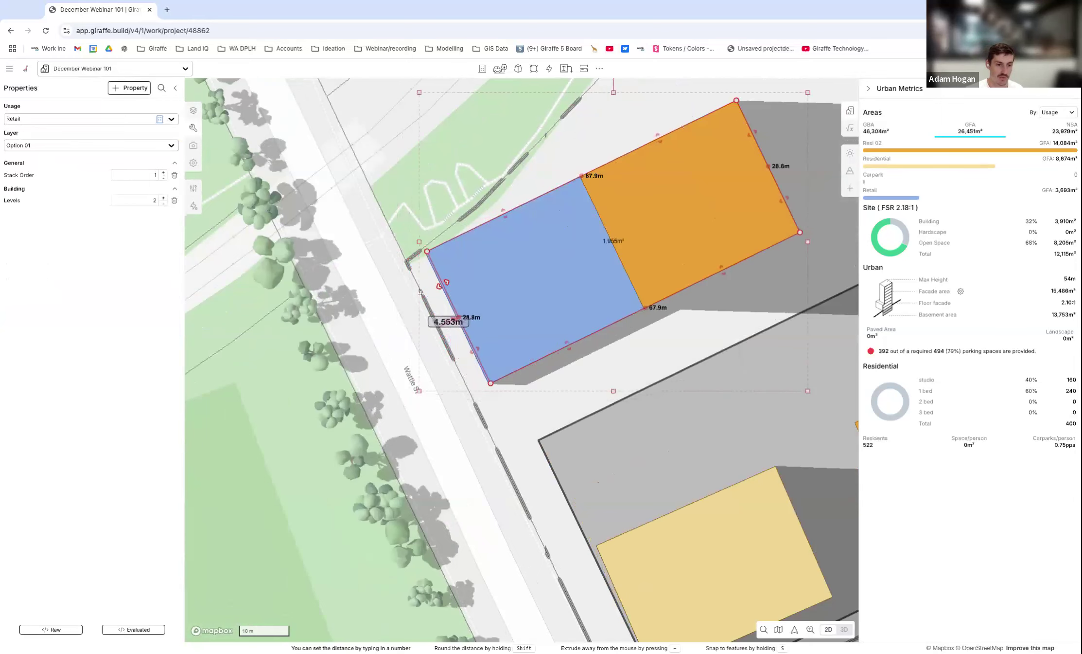
text(6m)
key(Return)
scroll(510, 349, down, 2)
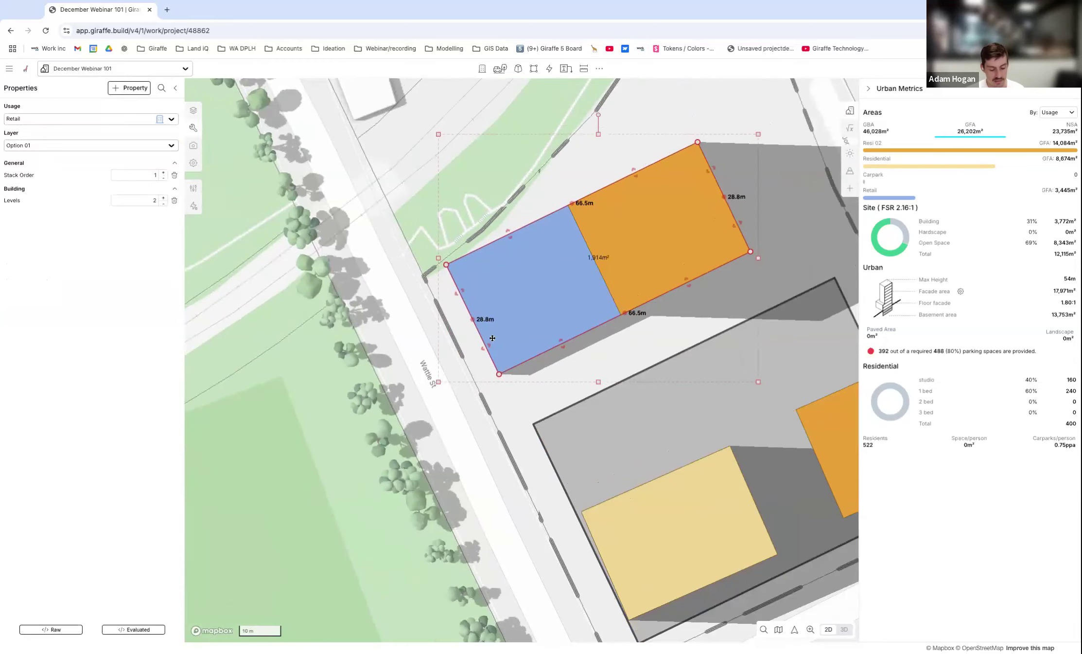
Examine the set-back Retail podium and tower in 3D from the Wattle St side, with the podium selected.
right_drag(476, 336, 539, 286)
scroll(412, 382, down, 2)
right_drag(412, 383, 399, 397)
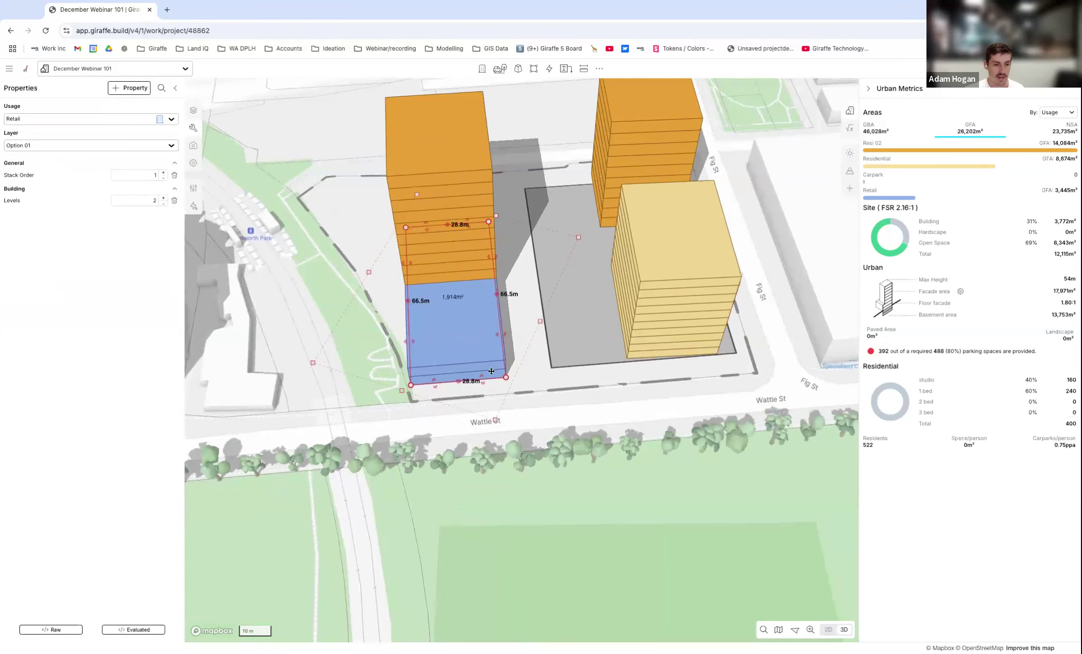
scroll(492, 371, up, 5)
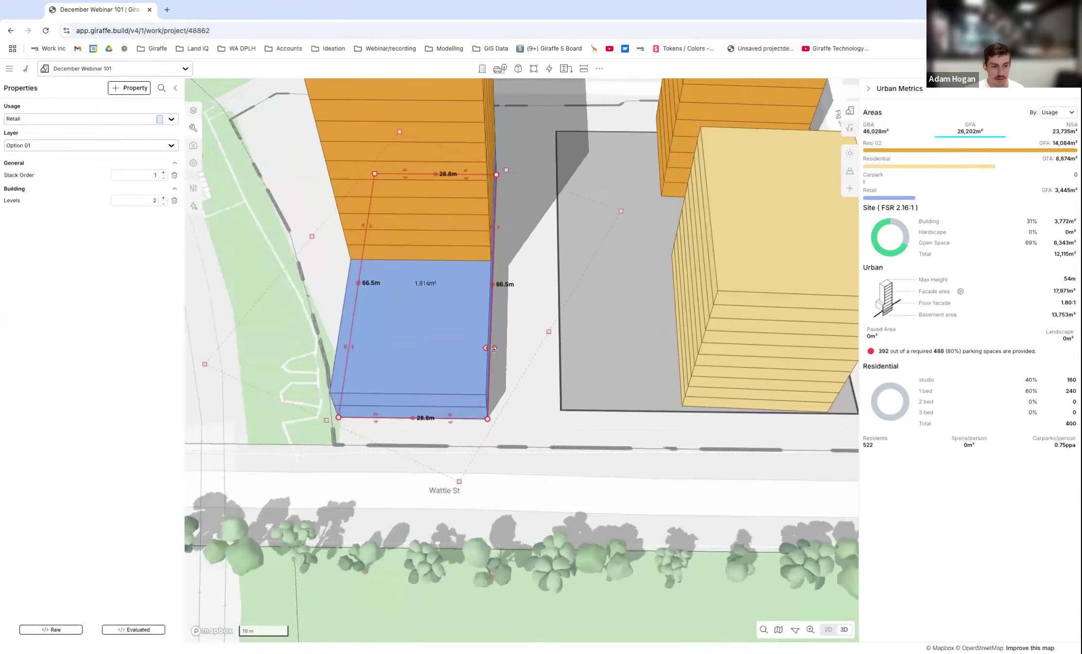
scroll(491, 382, down, 2)
right_drag(530, 389, 497, 380)
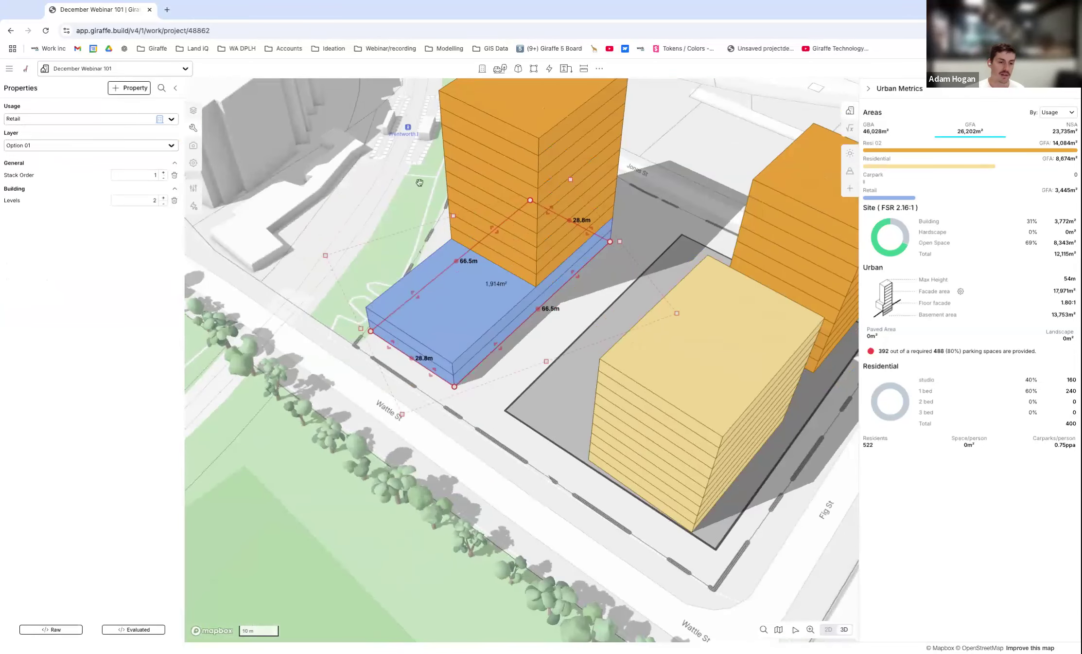
scroll(574, 335, down, 1)
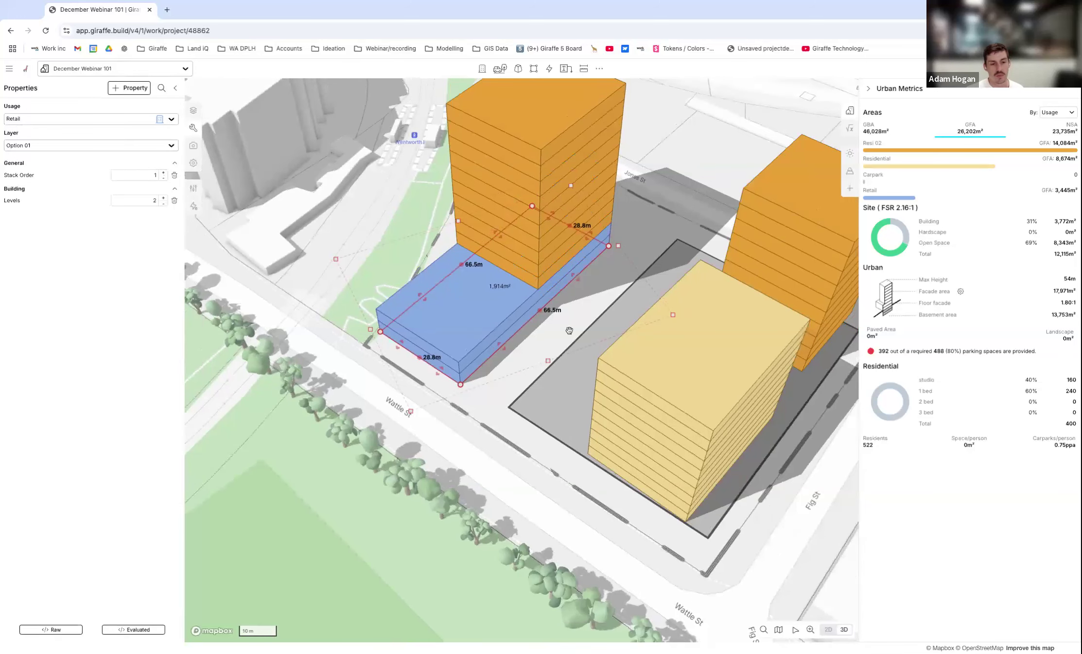
click(513, 384)
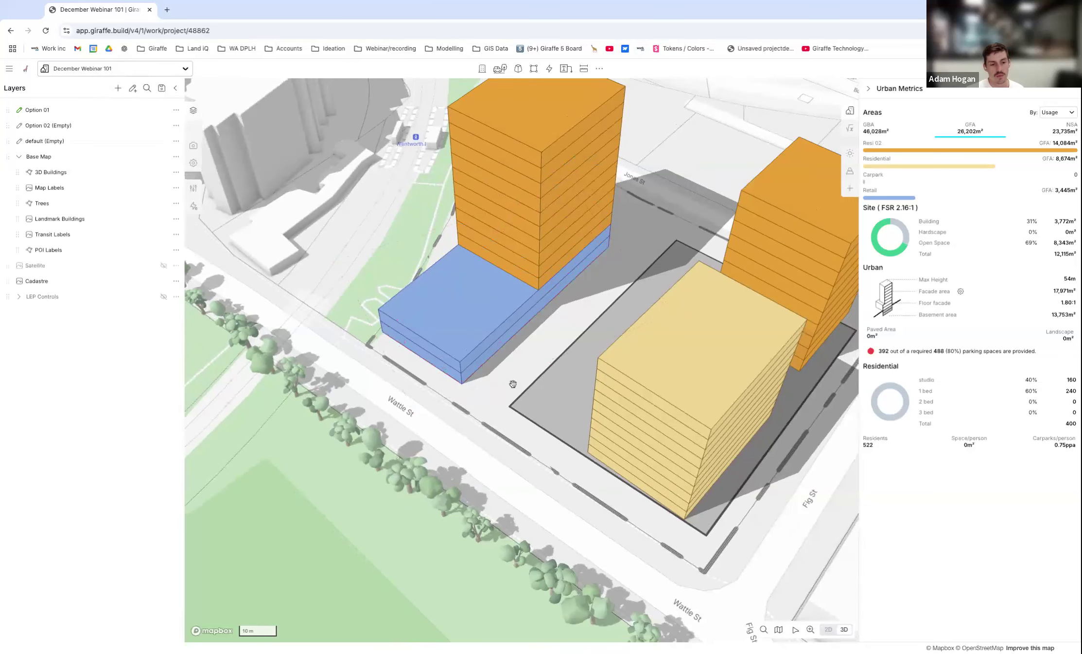
click(483, 322)
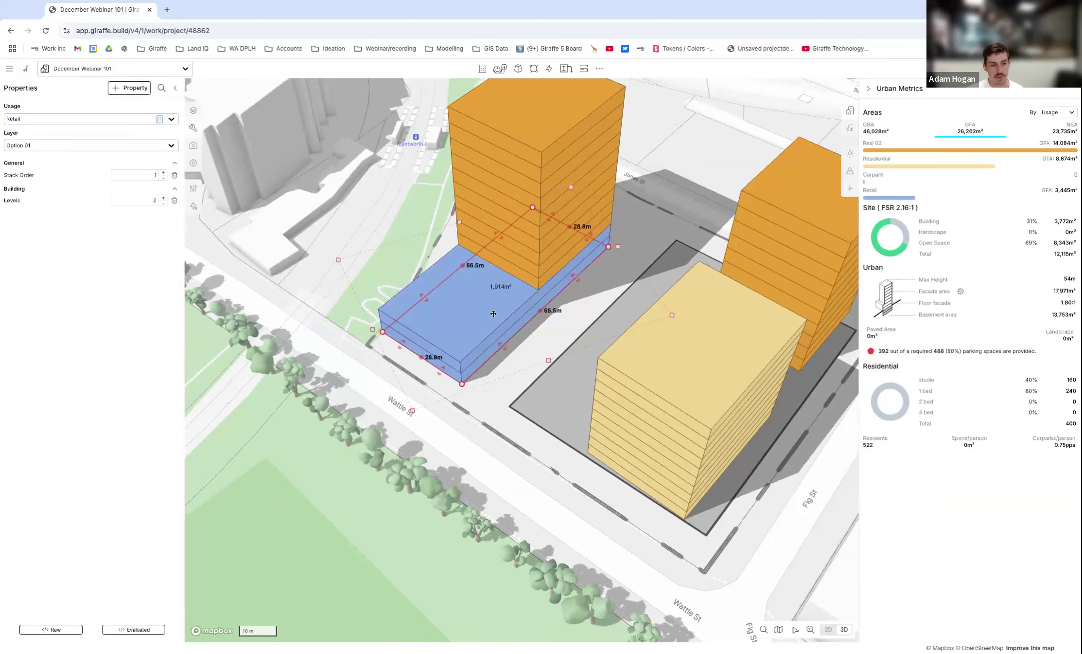
Push the Retail podium's Wattle St edge further back so its long sides are about 52.1 m.
right_drag(437, 323, 529, 321)
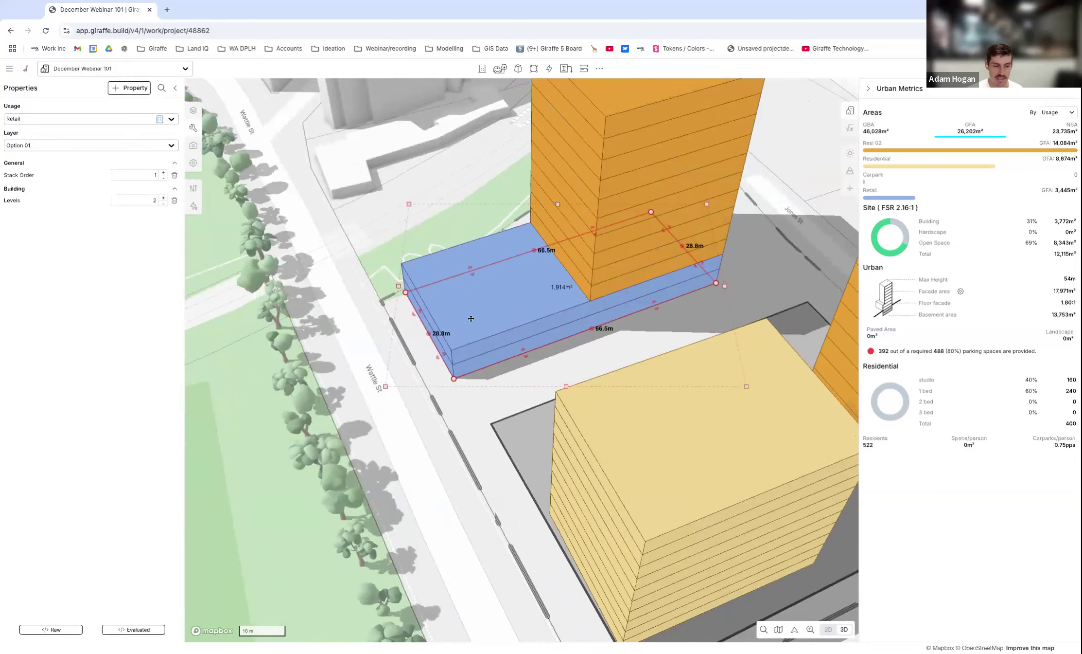
scroll(471, 318, up, 5)
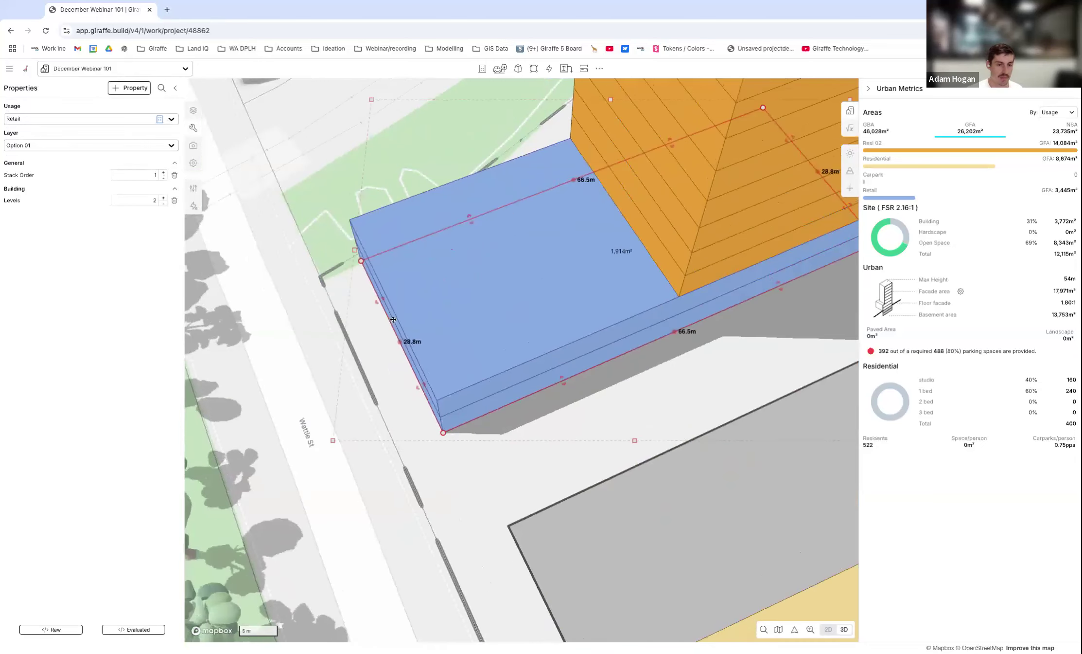
drag(380, 301, 501, 302)
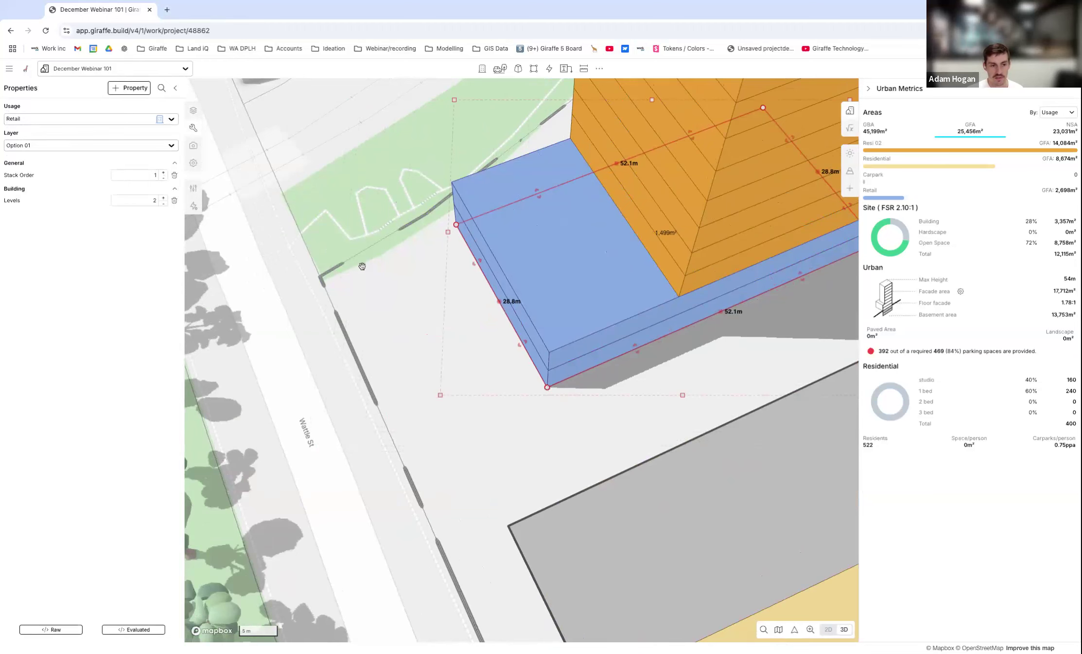
Try pulling the Retail podium's outer corner outward so its Wattle St edge is about 37.8 m long, and undo the change.
scroll(362, 266, down, 2)
right_drag(363, 266, 382, 254)
drag(511, 364, 558, 392)
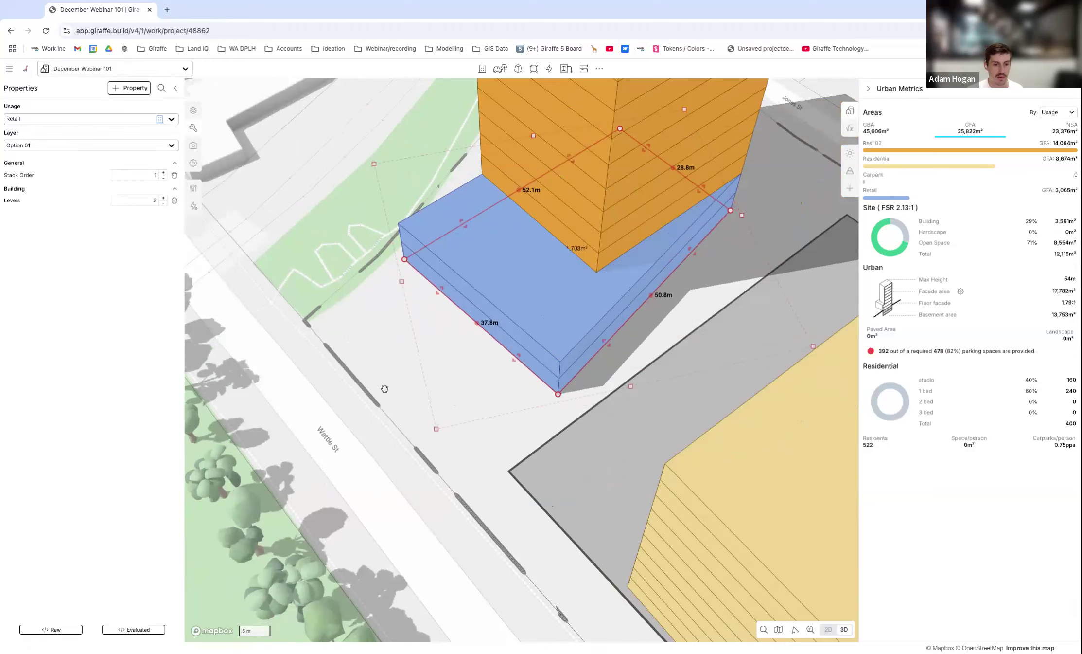
scroll(447, 387, down, 1)
right_drag(447, 387, 482, 374)
key(super+z)
scroll(451, 313, up, 3)
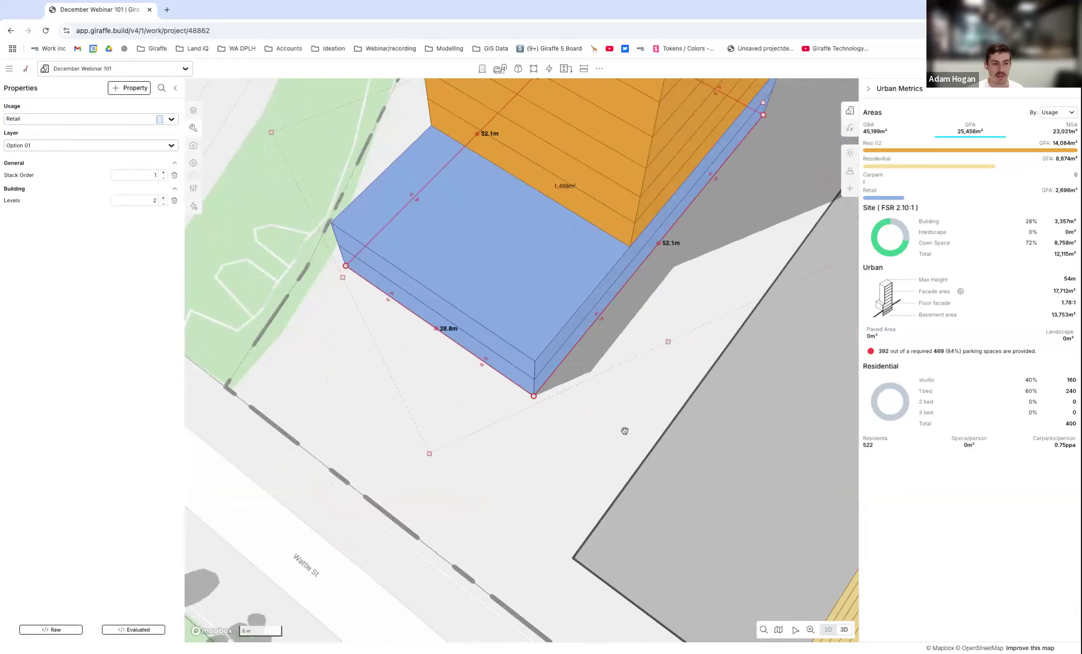
Split the podium's Wattle St edge into segments and offset them into a stepped frontage, pulling one 14.4 m half forward about 4.4 m.
click(436, 328)
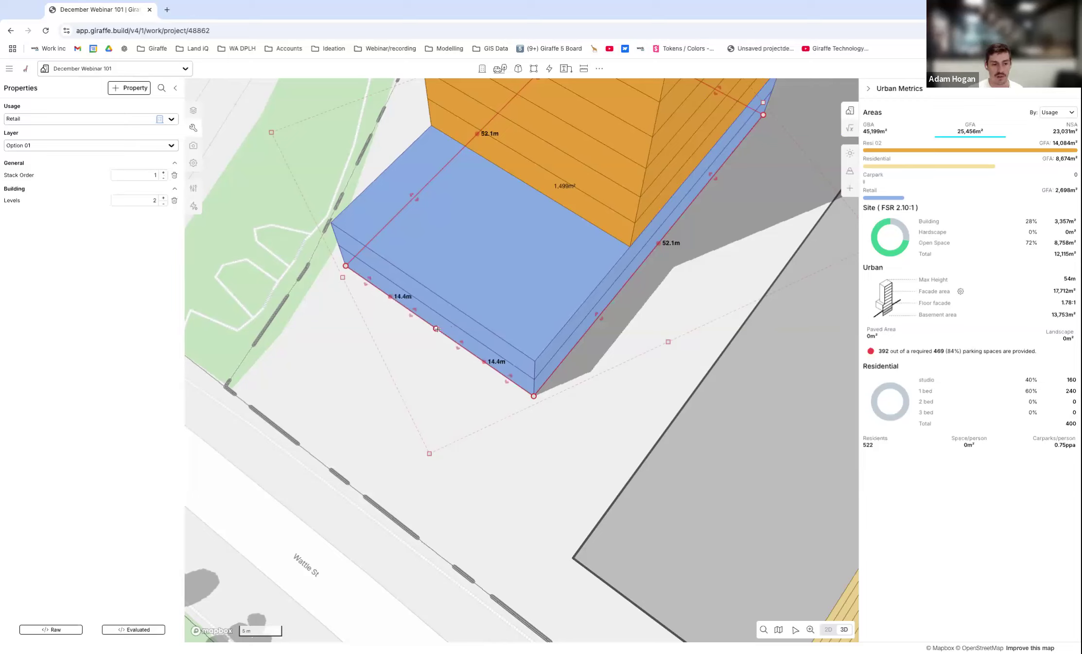
drag(410, 313, 386, 340)
click(484, 361)
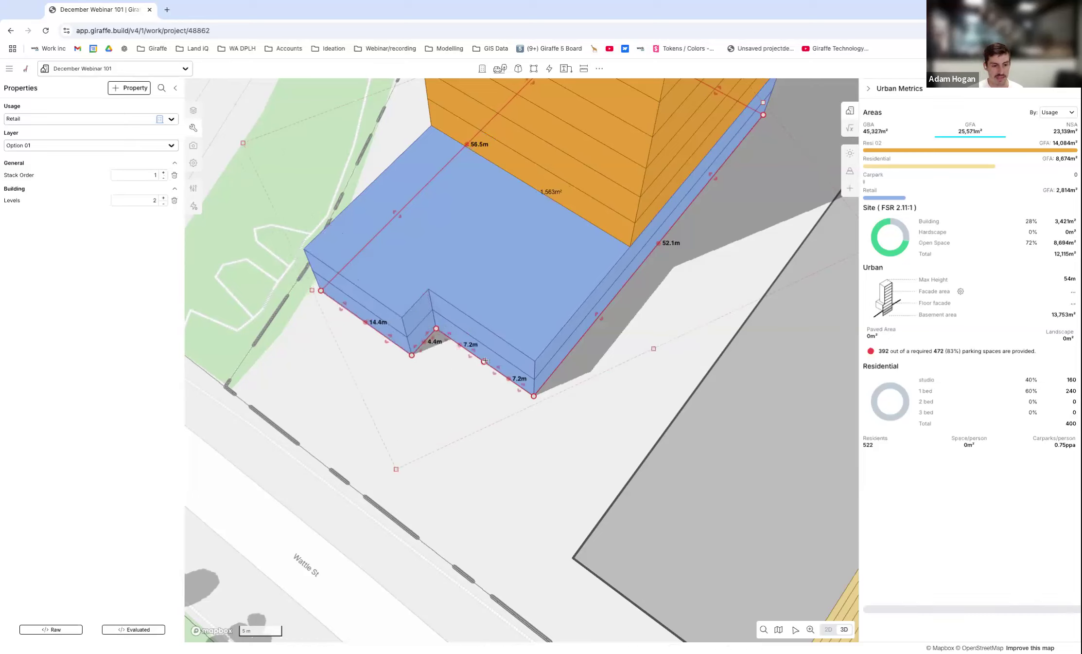
drag(485, 361, 496, 368)
scroll(526, 405, down, 4)
click(560, 412)
Split the Resi 02 tower's Wattle St side above the podium at its midpoint and push one half in about 1.9 m.
right_drag(490, 420, 561, 340)
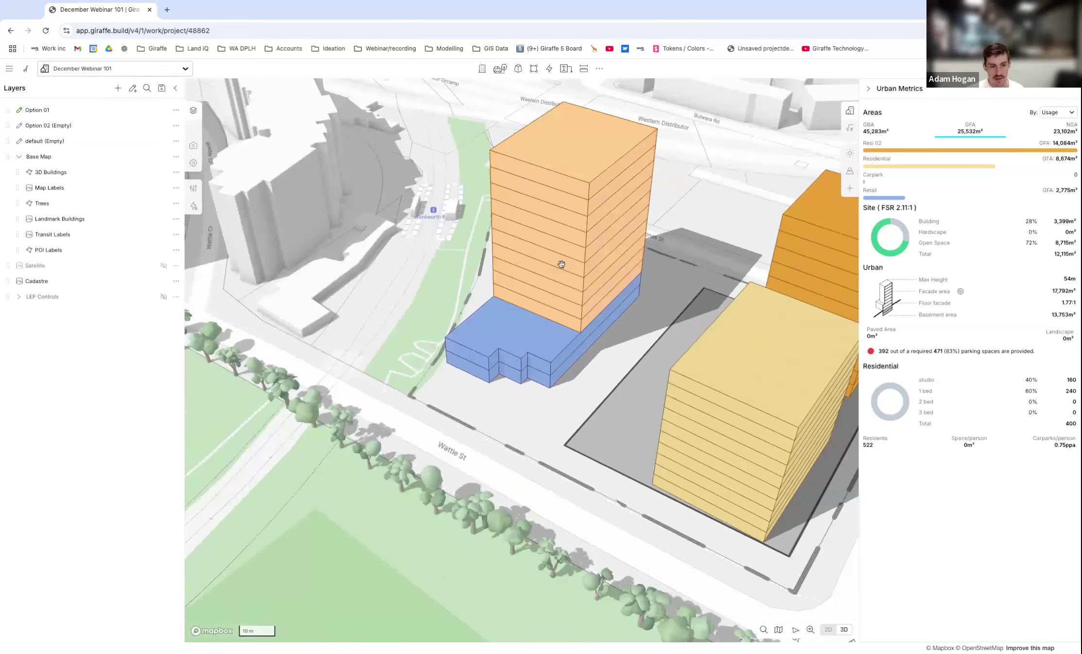
scroll(562, 292, up, 3)
click(569, 331)
scroll(602, 373, up, 3)
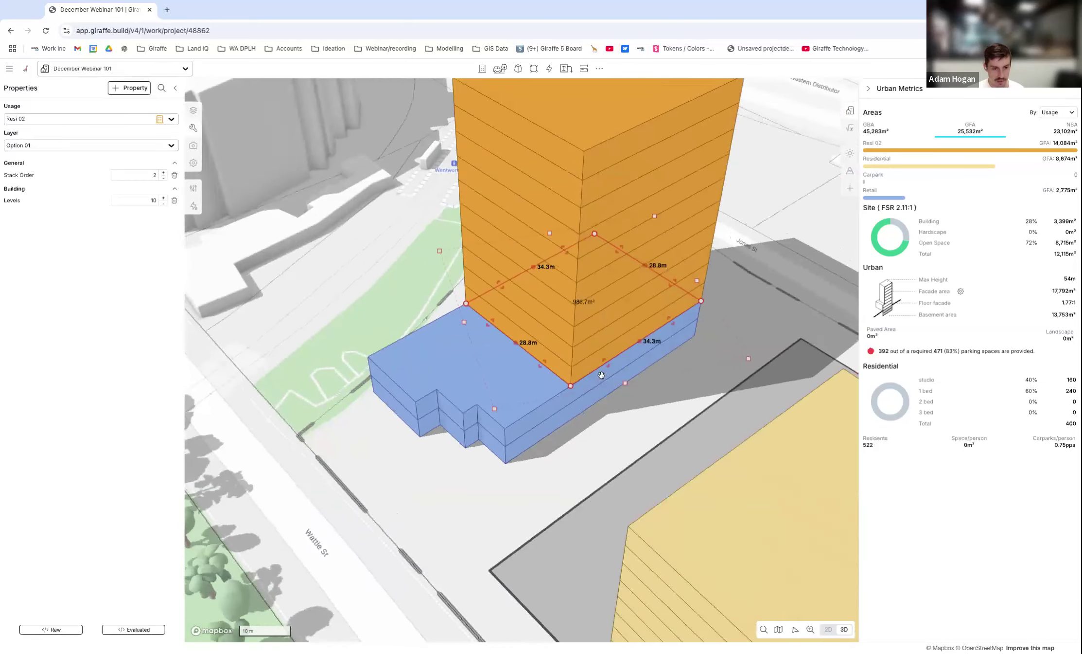
right_drag(565, 357, 510, 368)
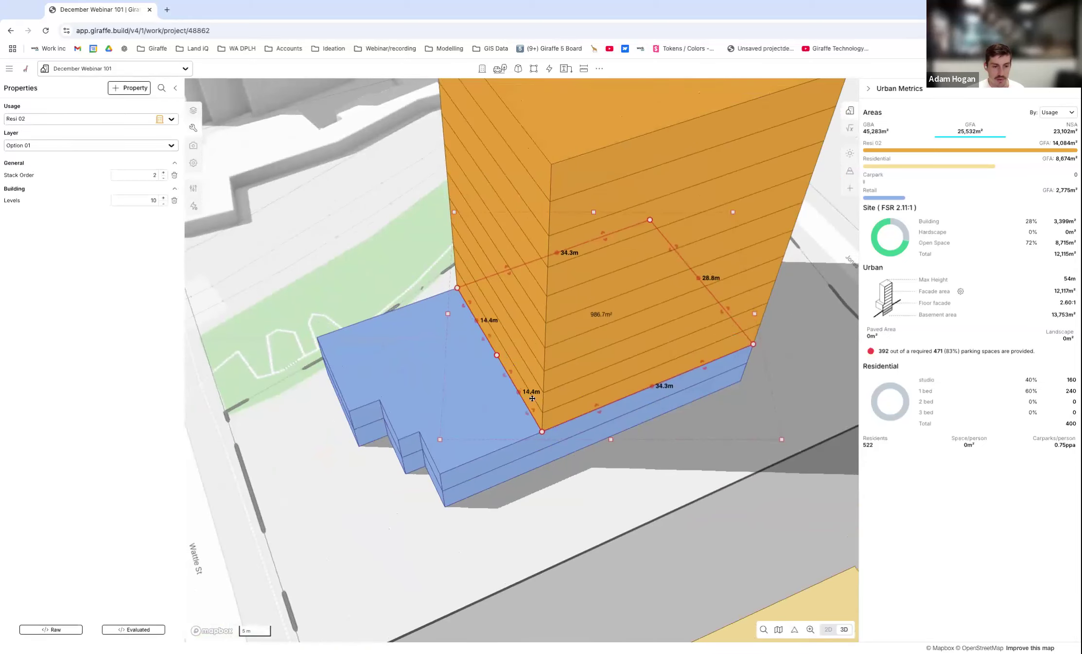
drag(508, 371, 520, 370)
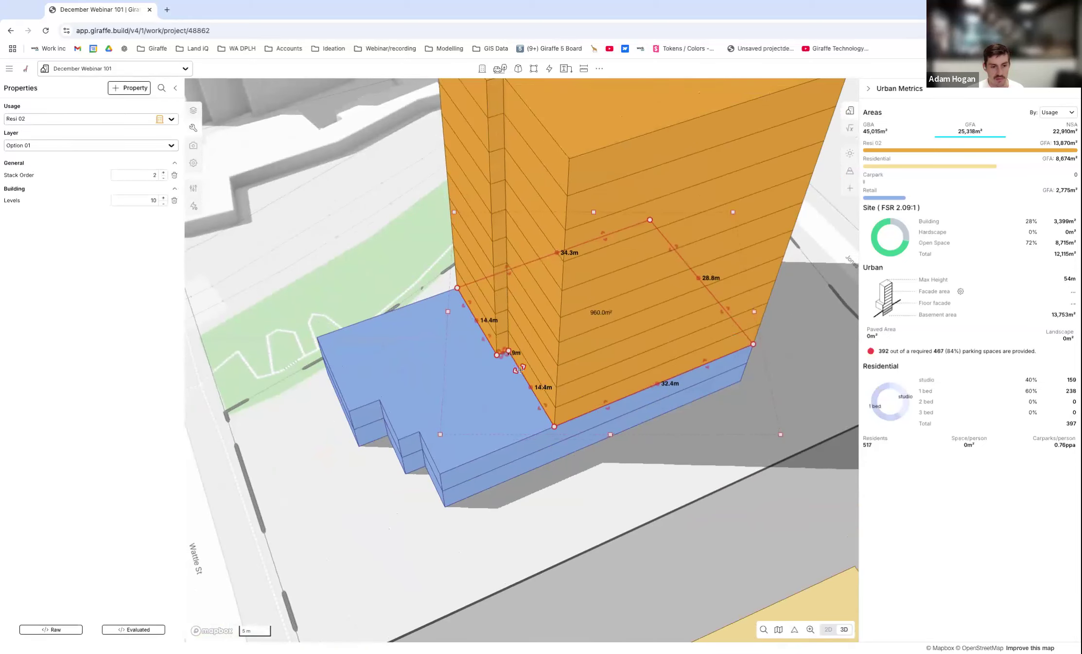
Split the tower's adjacent long side at its midpoint, set the half nearer Wattle St in about 1.8 m, and deselect the tower.
click(657, 382)
drag(642, 397, 641, 402)
click(649, 467)
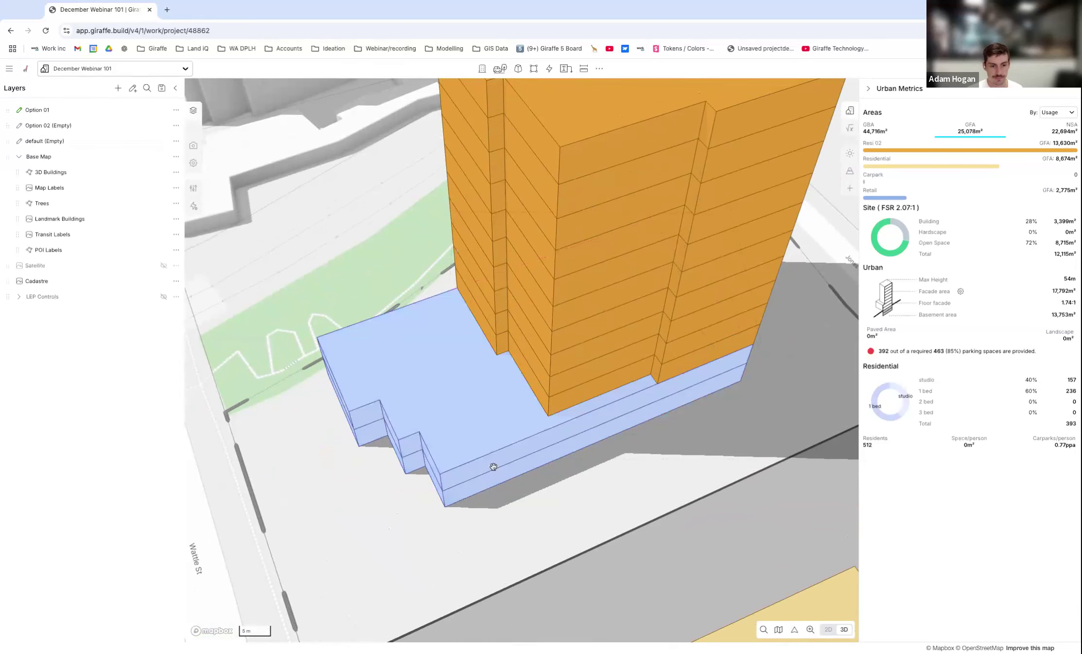
Try moving the Resi 02 tower's outer corner above the podium inward in the 3D view.
scroll(493, 467, down, 5)
right_drag(493, 466, 525, 394)
scroll(525, 394, up, 2)
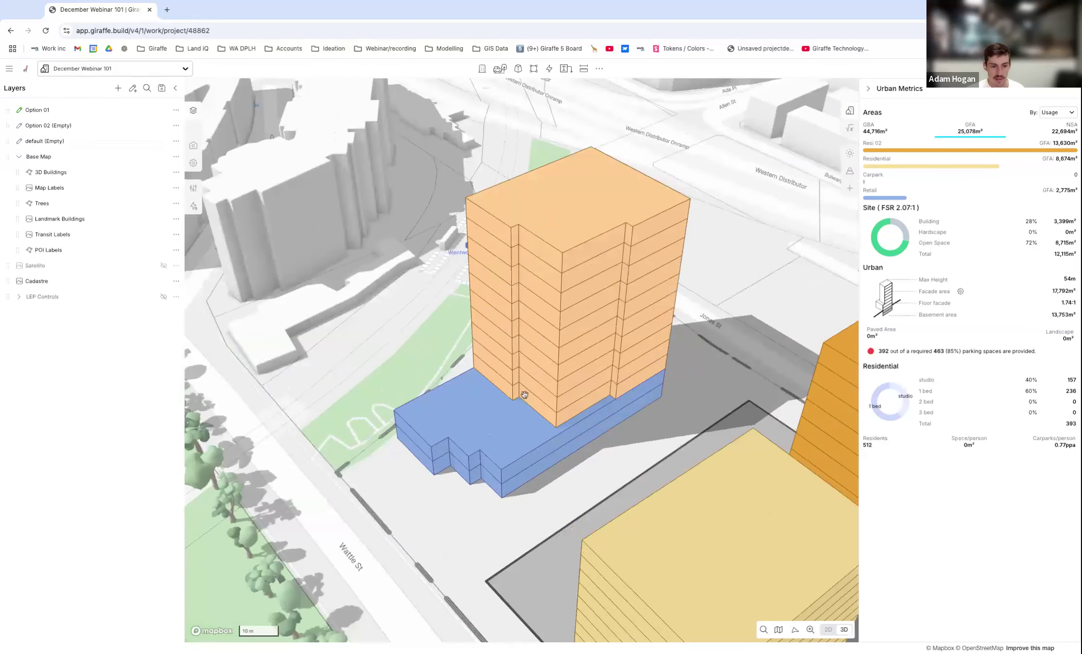
click(572, 379)
scroll(574, 389, up, 5)
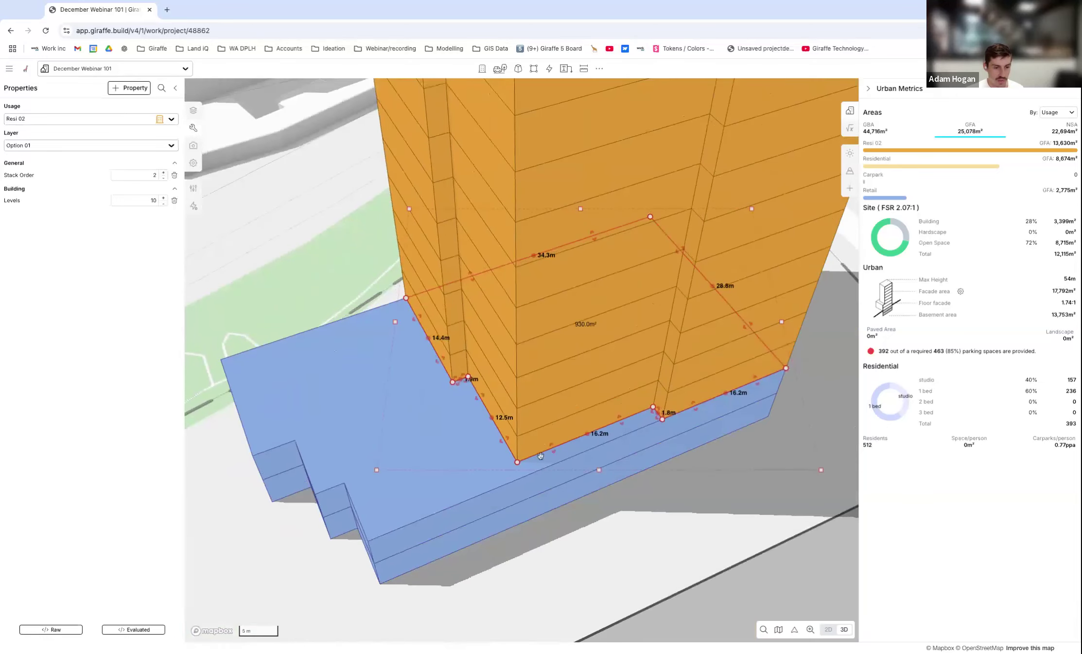
mouse_move(517, 462)
mouse_down()
mouse_move(534, 452)
mouse_move(533, 411)
mouse_move(542, 421)
mouse_move(529, 435)
mouse_up()
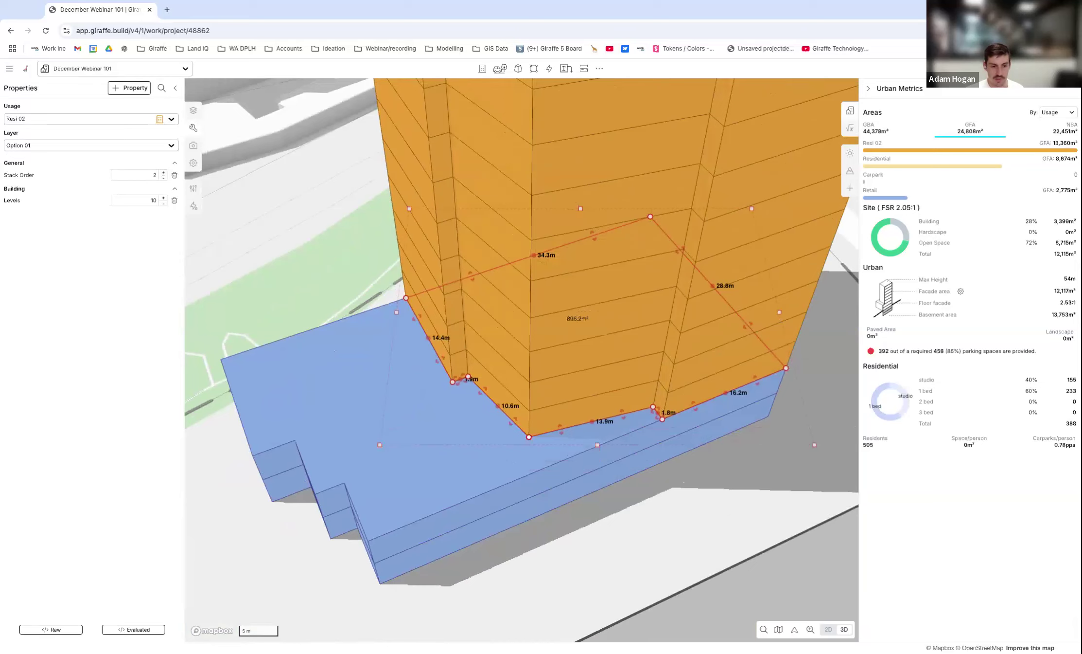
Switch to the 2D view, try moving the tower's outer corner well inside its footprint, and undo the move.
key(2)
scroll(580, 330, down, 3)
scroll(535, 512, up, 6)
drag(553, 369, 536, 410)
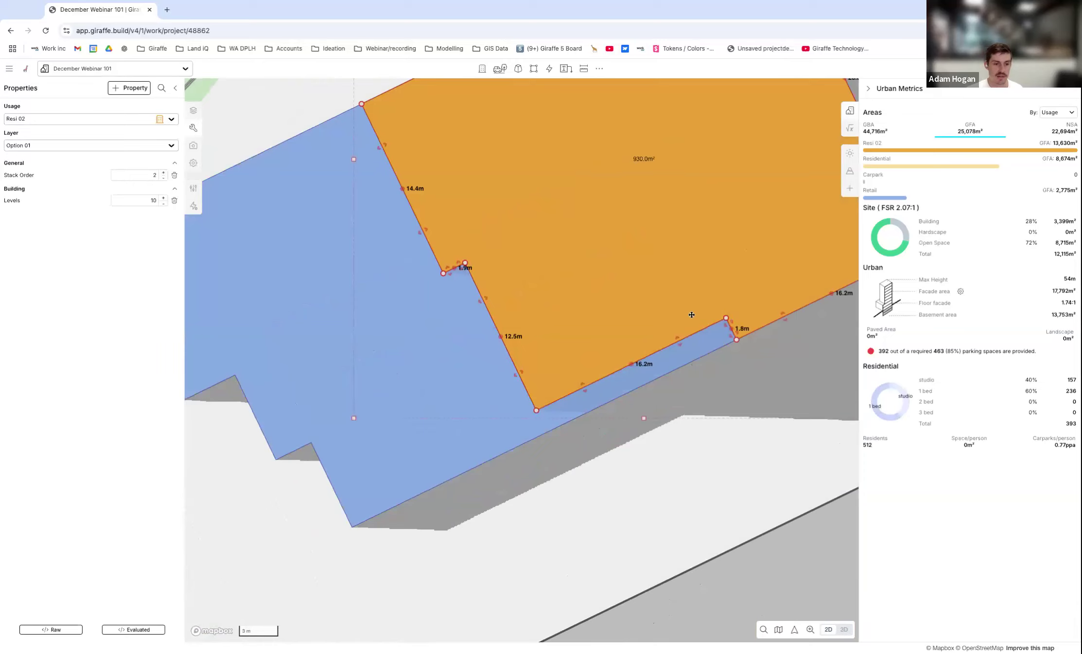
scroll(692, 315, down, 3)
scroll(515, 263, up, 3)
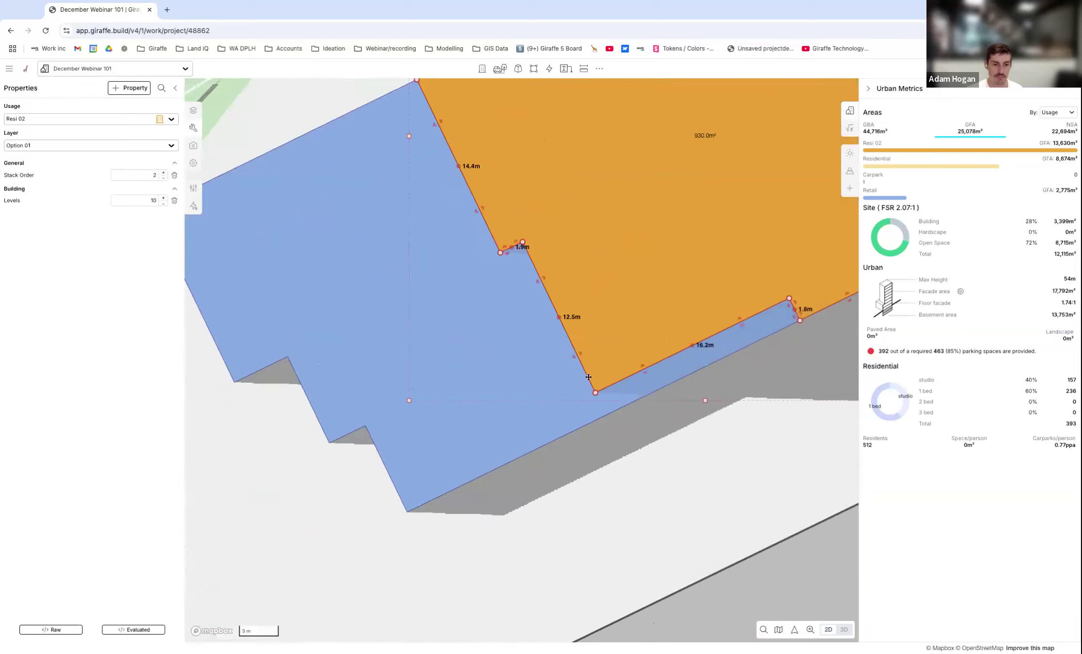
drag(595, 392, 619, 276)
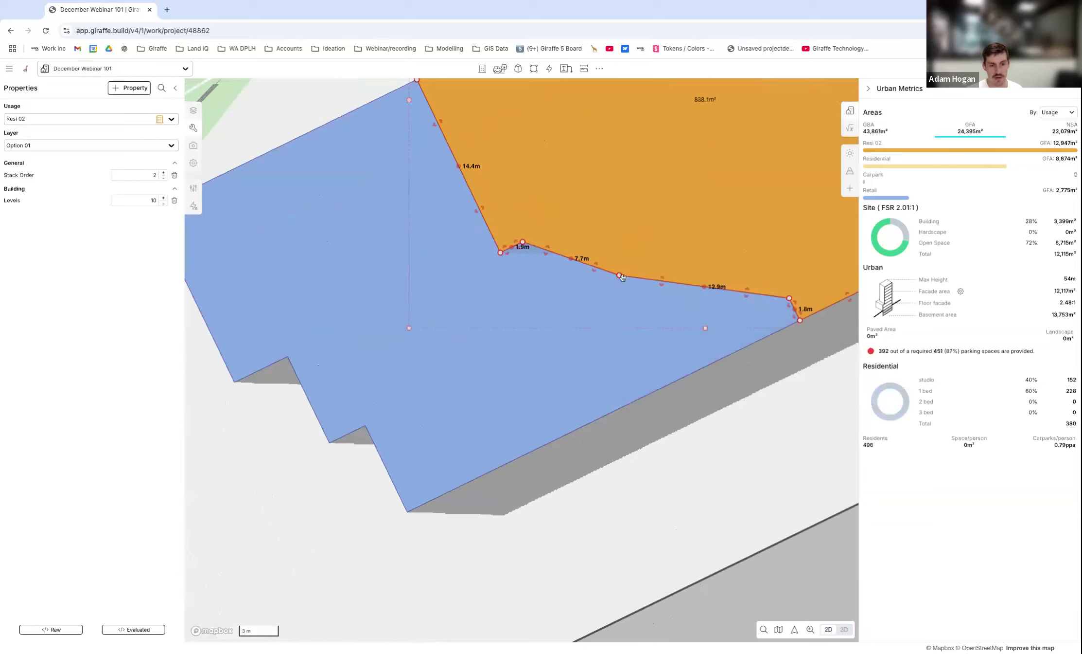
key(ctrl+z)
Try extending the tower's 12.5 m edge outward over the podium with snapping, restore its footprint, and deselect it.
scroll(700, 260, down, 1)
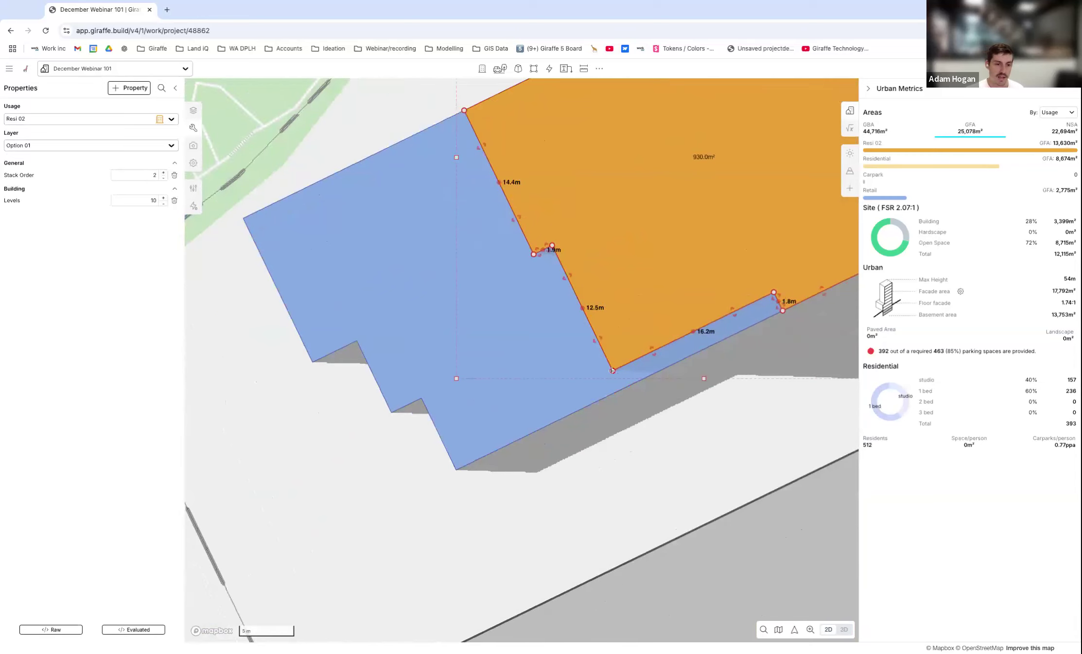
scroll(657, 284, down, 1)
scroll(546, 288, up, 2)
drag(608, 272, 416, 366)
key(s)
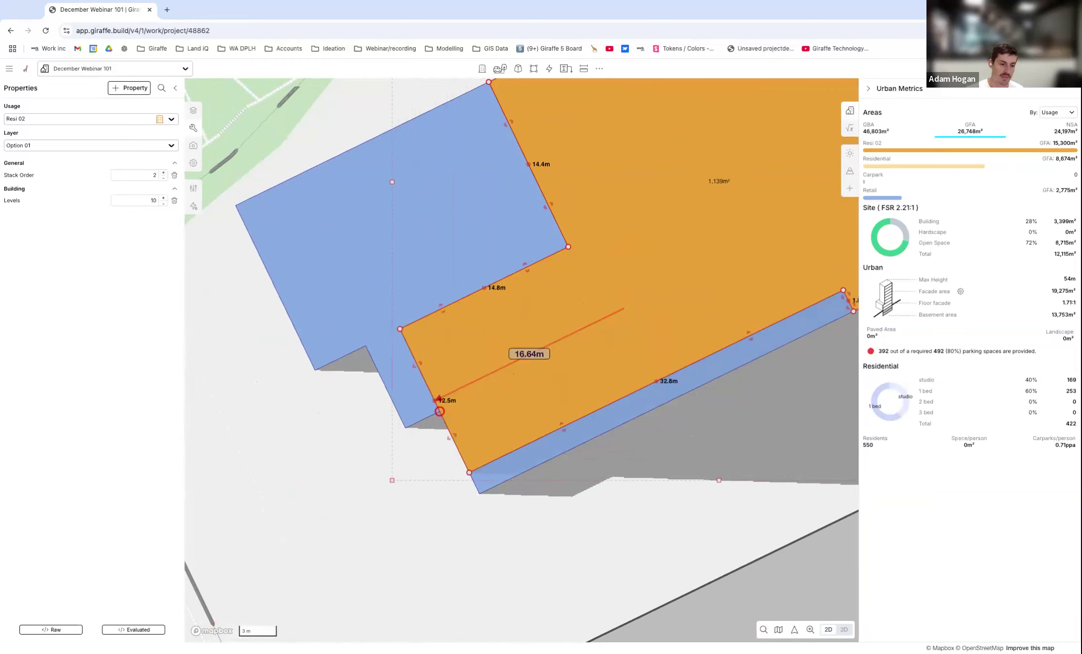
drag(440, 411, 440, 411)
scroll(529, 395, down, 2)
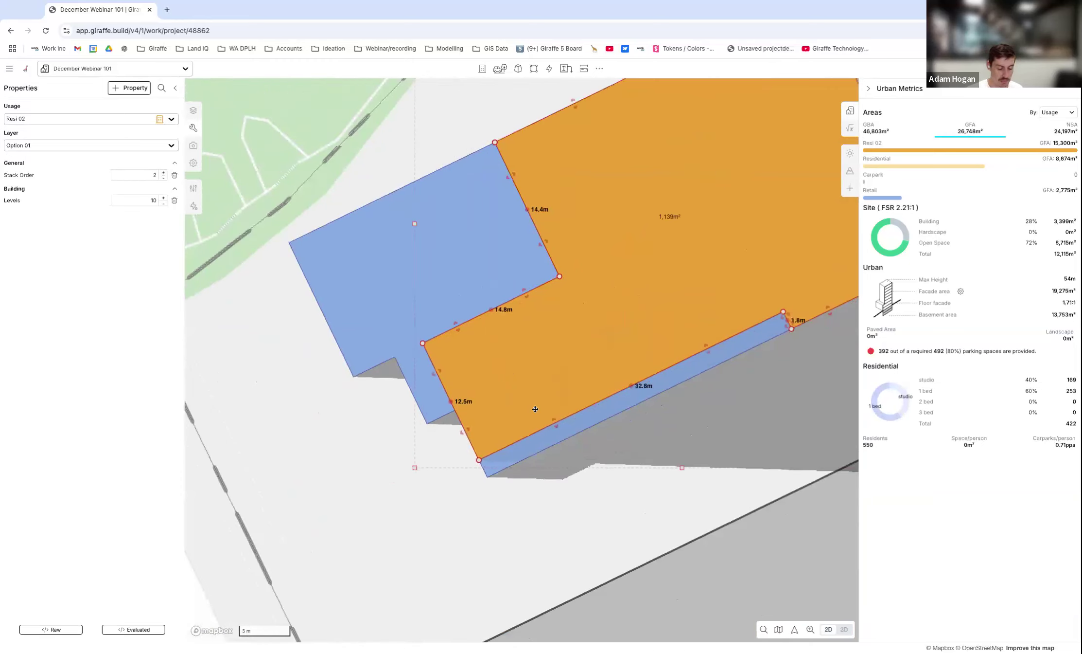
scroll(496, 476, down, 2)
scroll(502, 394, up, 3)
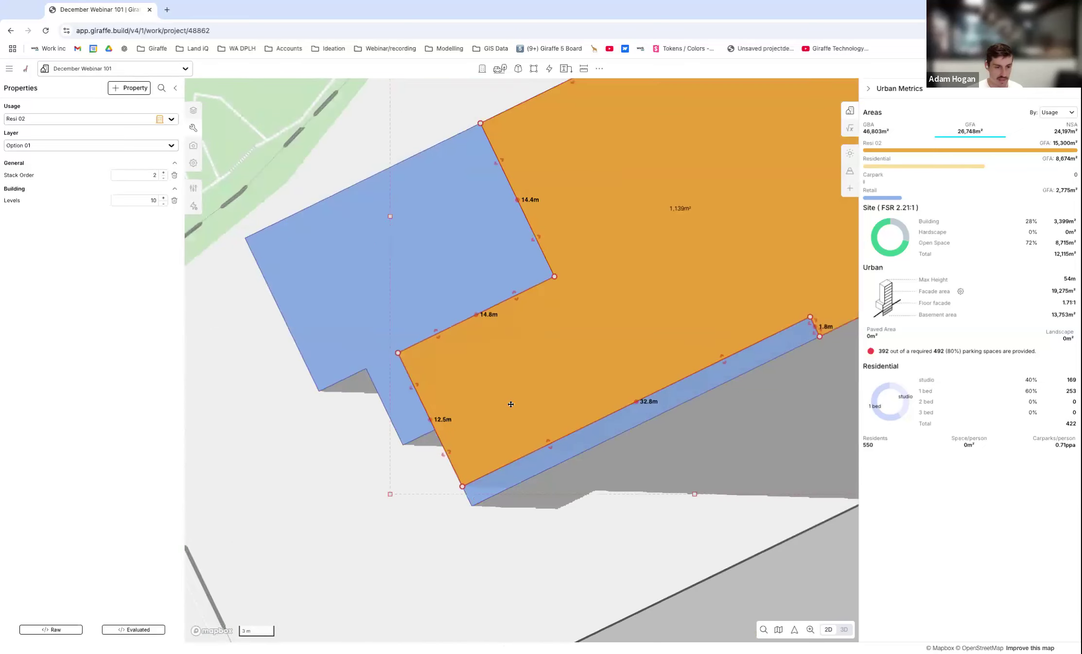
scroll(378, 457, down, 2)
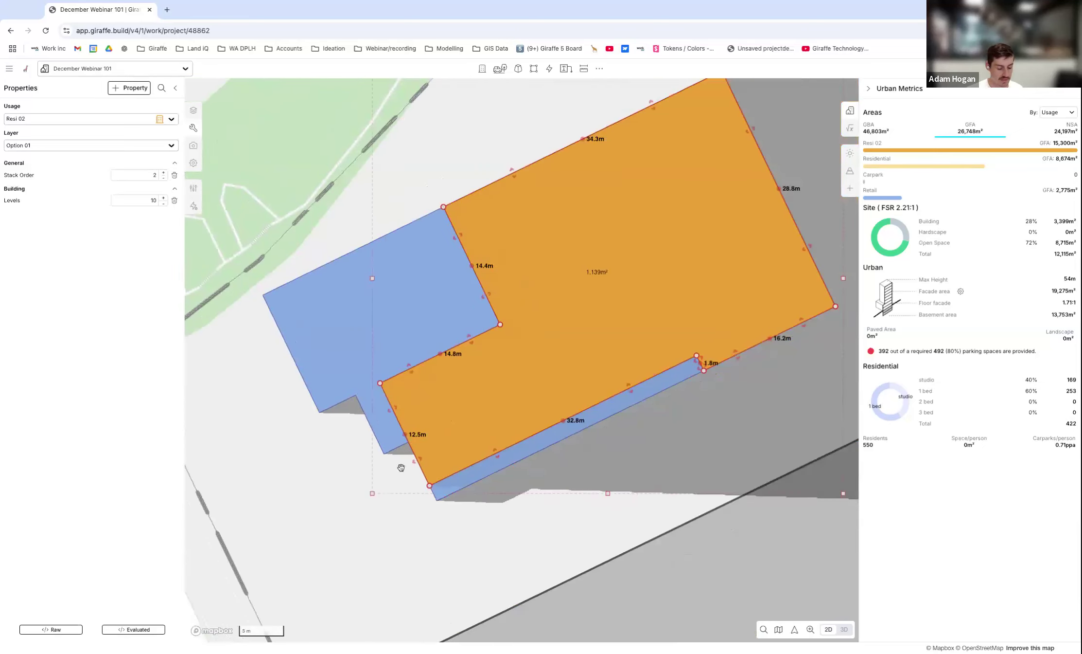
drag(415, 460, 549, 395)
scroll(498, 423, down, 3)
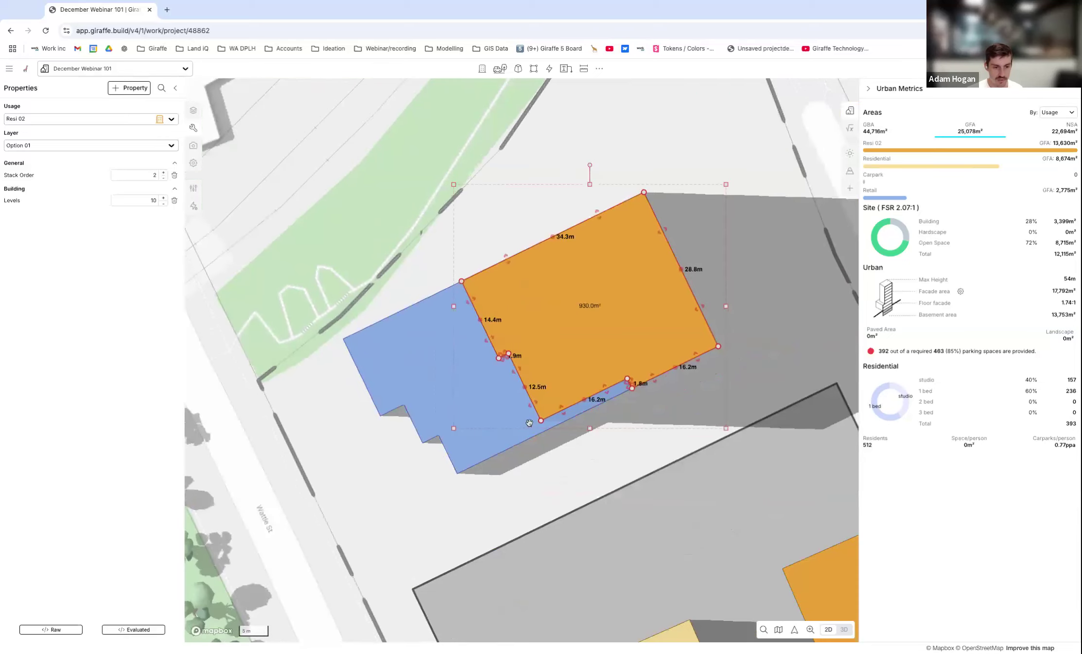
click(556, 452)
In 3D, try raising the Resi 02 tower above the podium to 14 levels, and bring it back to 10.
right_drag(555, 446, 522, 271)
scroll(474, 398, down, 2)
scroll(498, 382, down, 2)
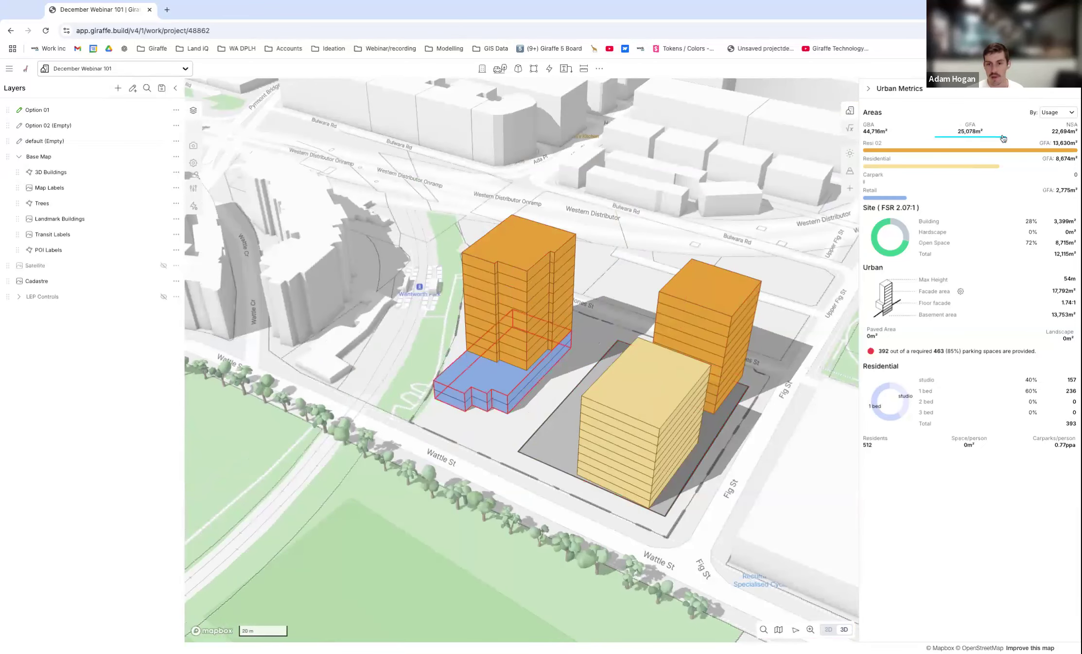
click(508, 312)
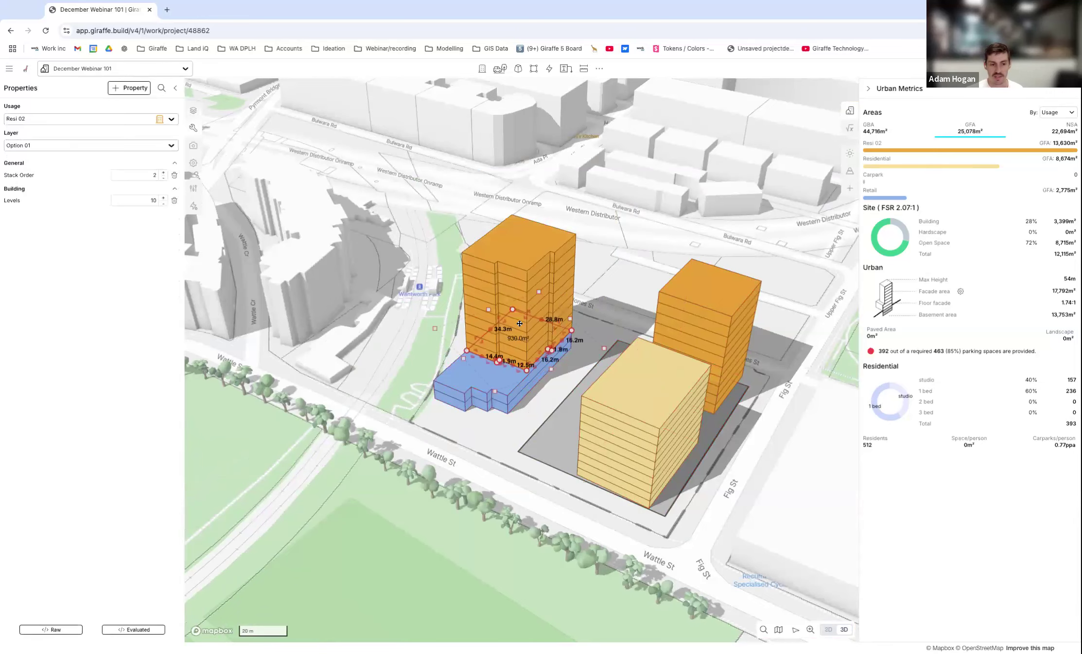
scroll(509, 313, up, 2)
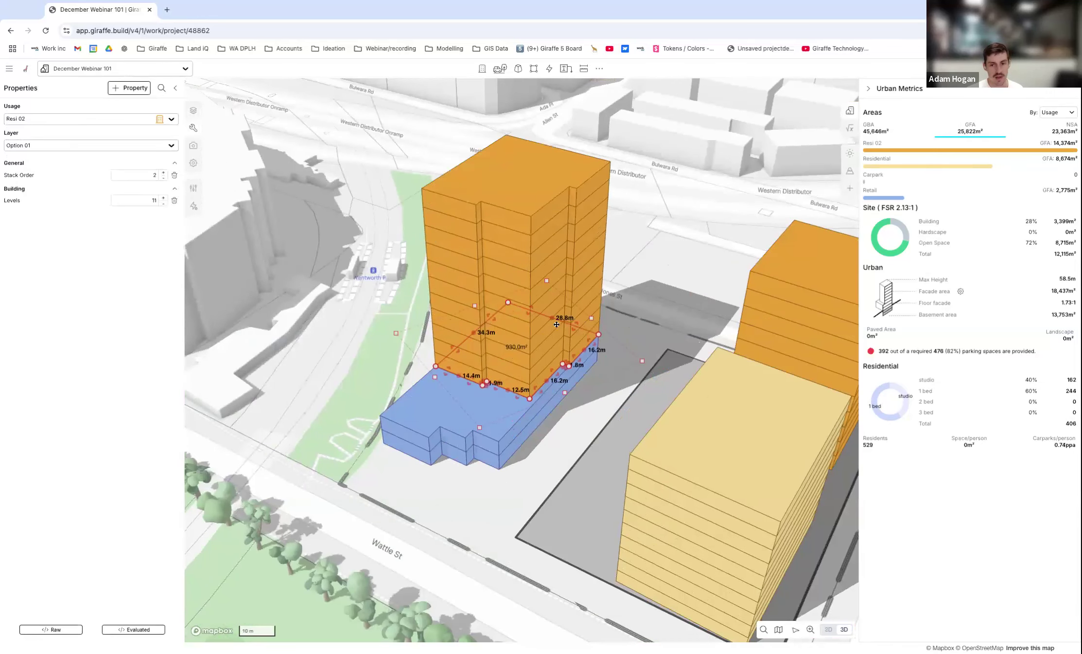
key(Up)
key(Up)
key(Up)
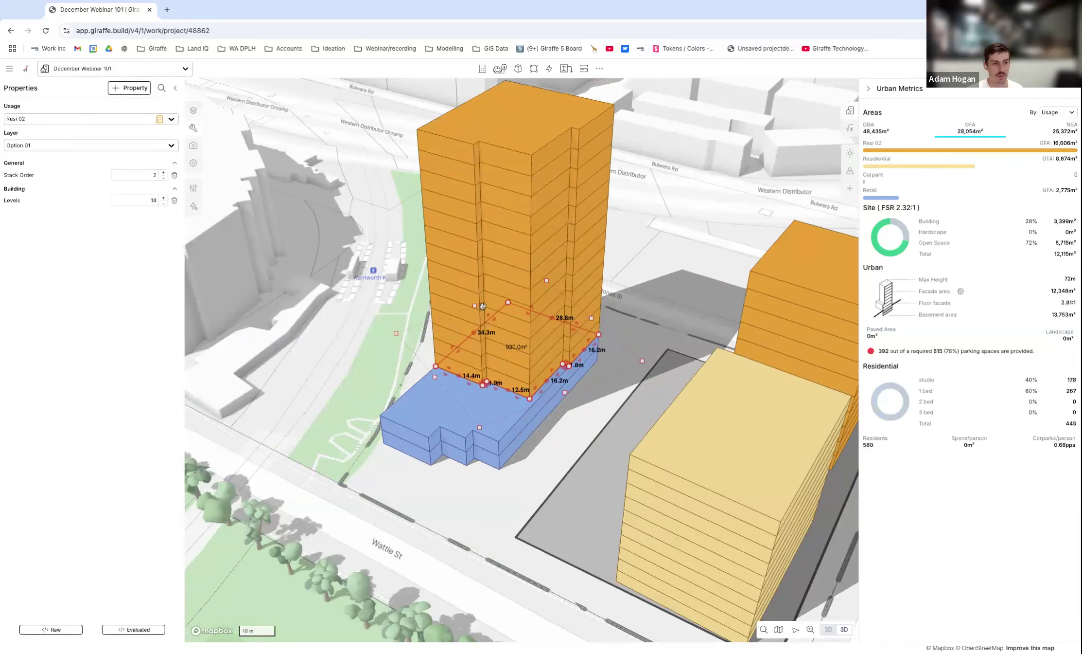
key(Up)
key(Down)
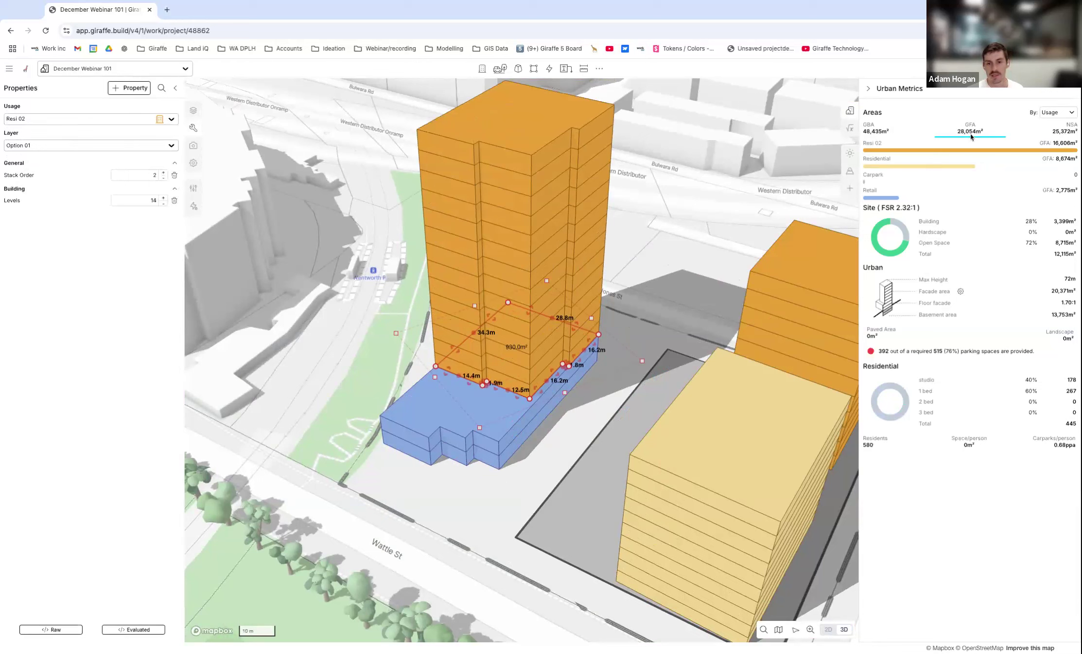
key(Down)
key(Down)
key(Down)
key(Down)
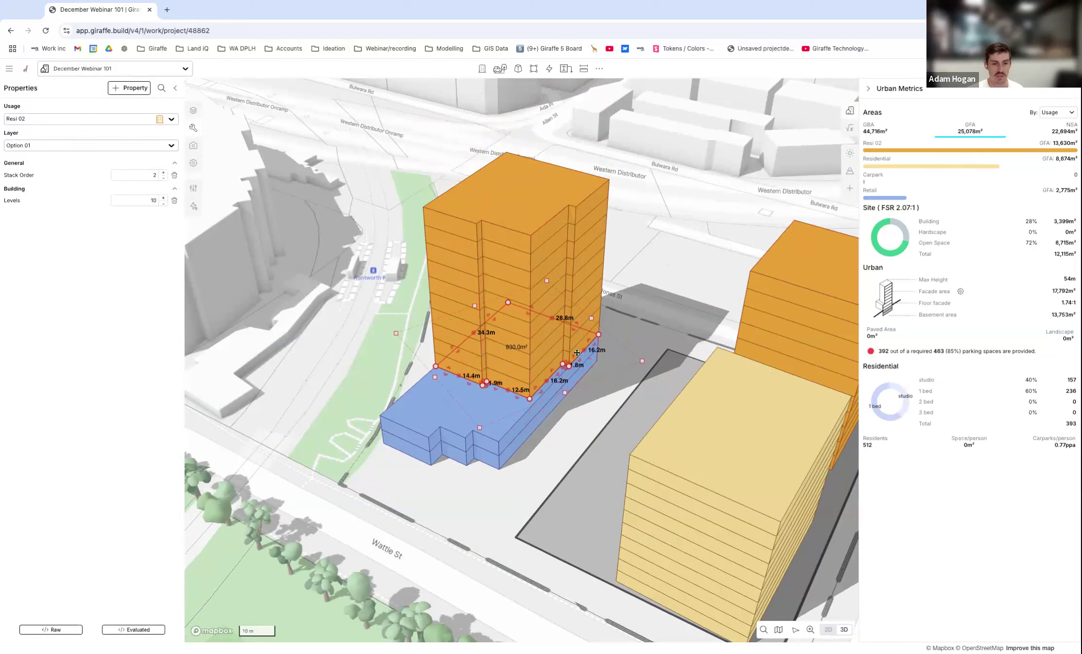
Deselect the tower and examine the whole site's massing in 3D from the Wattle St side.
click(634, 328)
scroll(548, 373, down, 3)
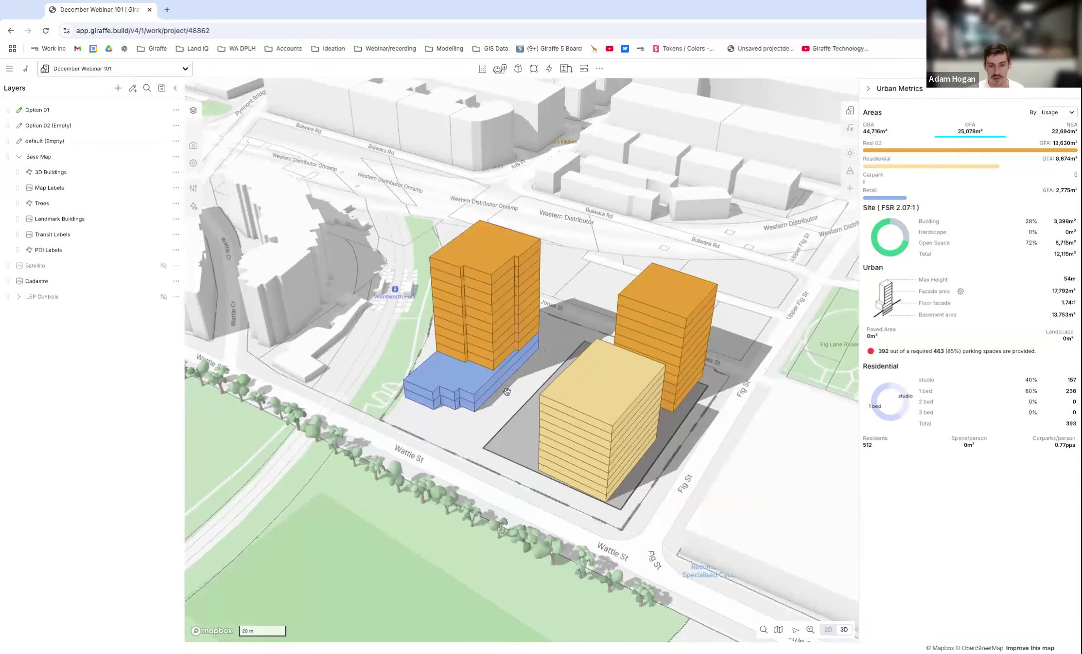
right_drag(481, 390, 642, 394)
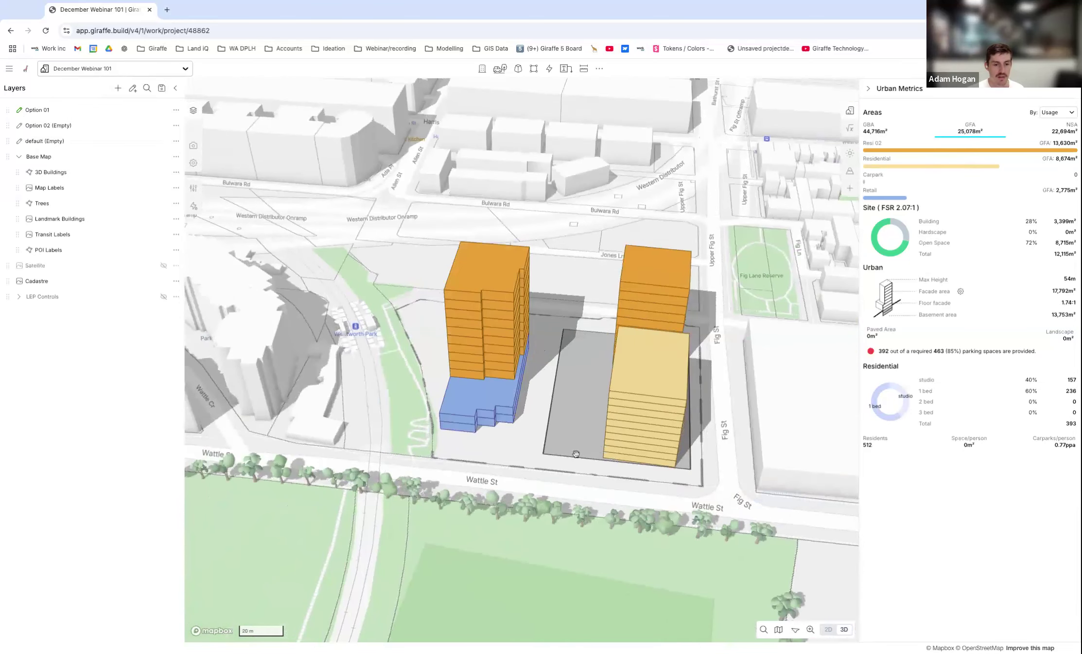
scroll(625, 409, down, 1)
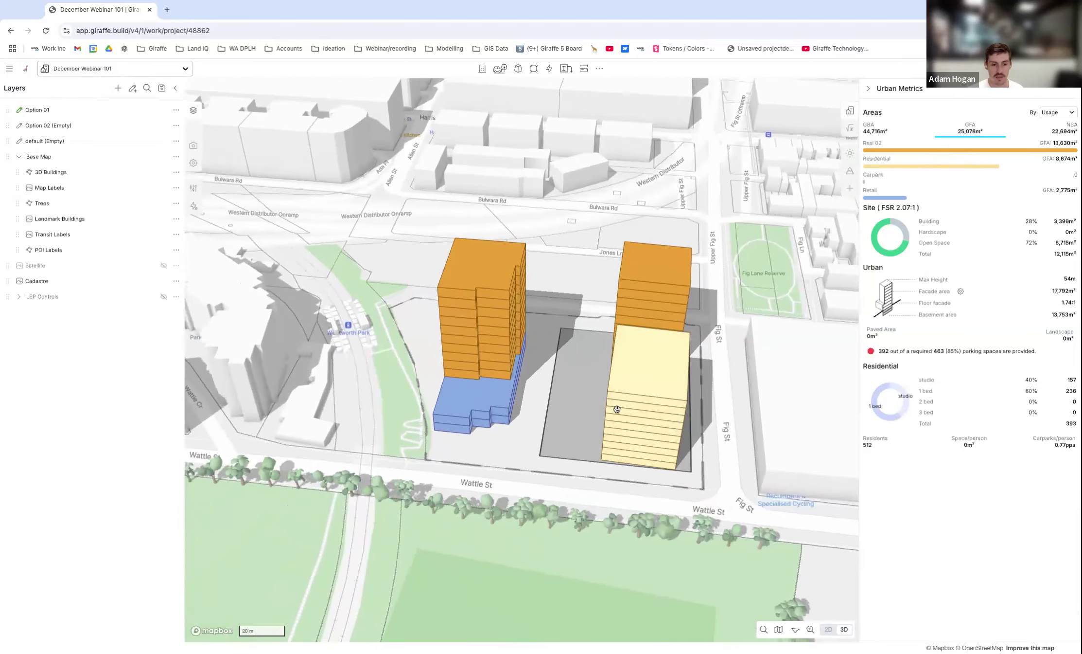
right_drag(628, 409, 718, 358)
scroll(631, 346, up, 3)
scroll(544, 434, down, 3)
scroll(615, 390, up, 2)
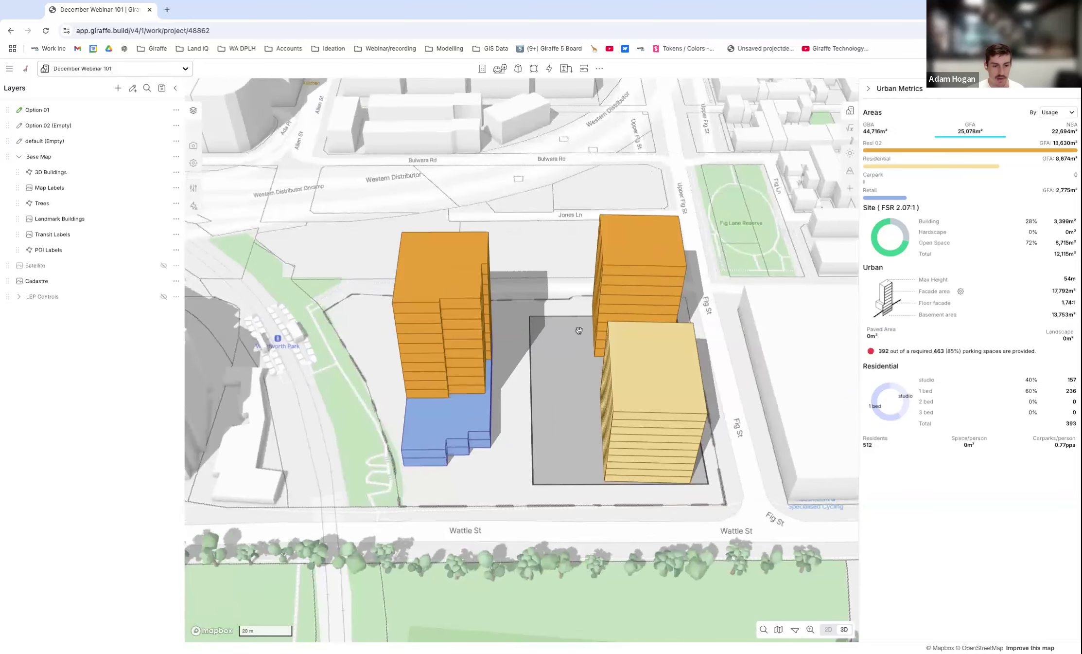
right_drag(674, 433, 491, 413)
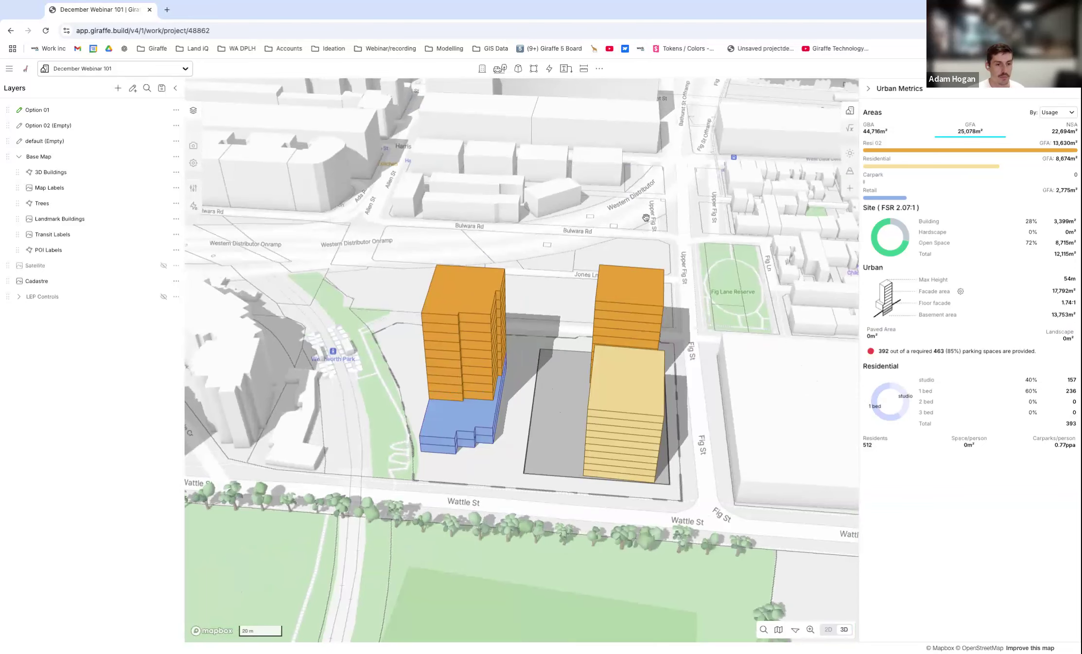
Duplicate the Option 01 layer.
scroll(524, 271, down, 3)
right_drag(556, 250, 575, 271)
scroll(553, 273, up, 5)
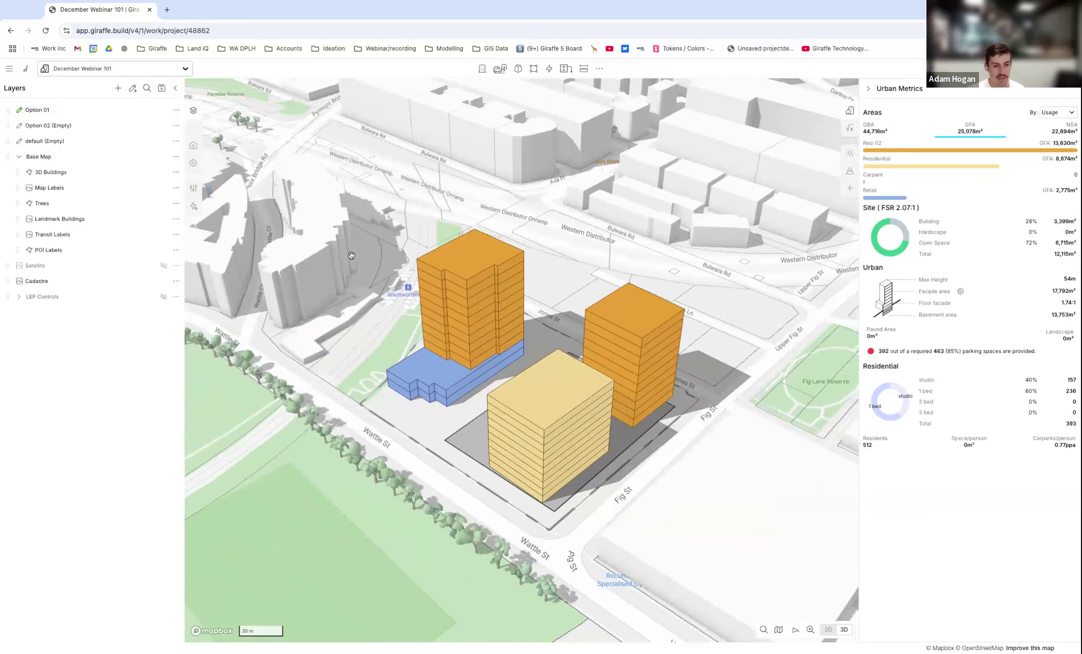
scroll(460, 399, up, 3)
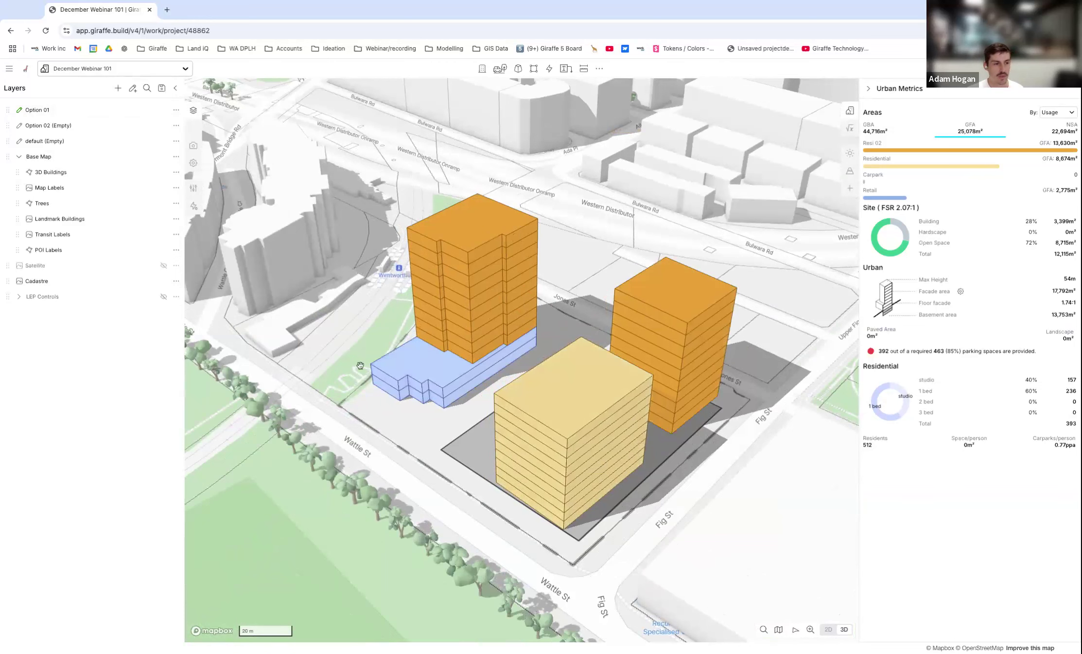
right_drag(563, 266, 564, 249)
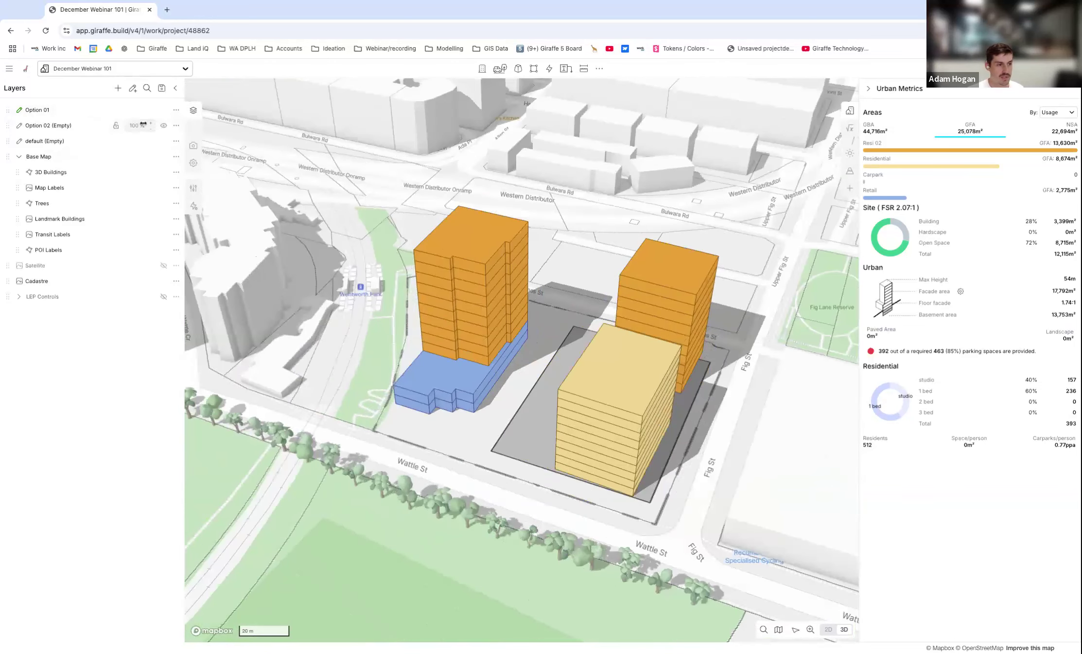
click(177, 111)
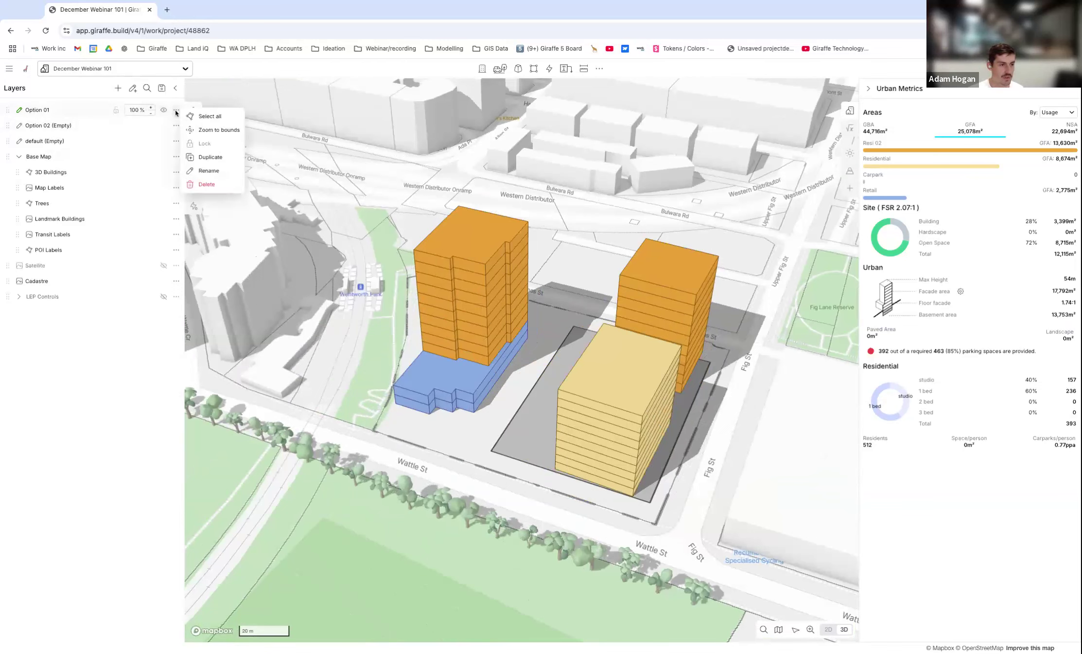
click(211, 157)
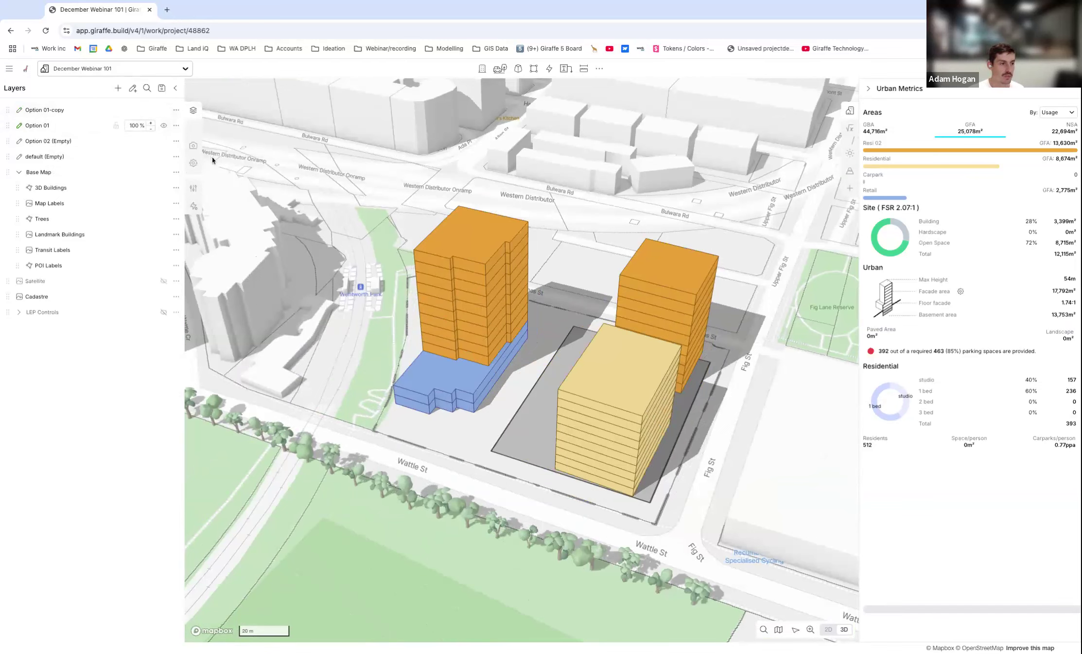
Hide the original Option 01 layer and rename its copy Option 01a.
click(164, 125)
double_click(79, 111)
click(65, 109)
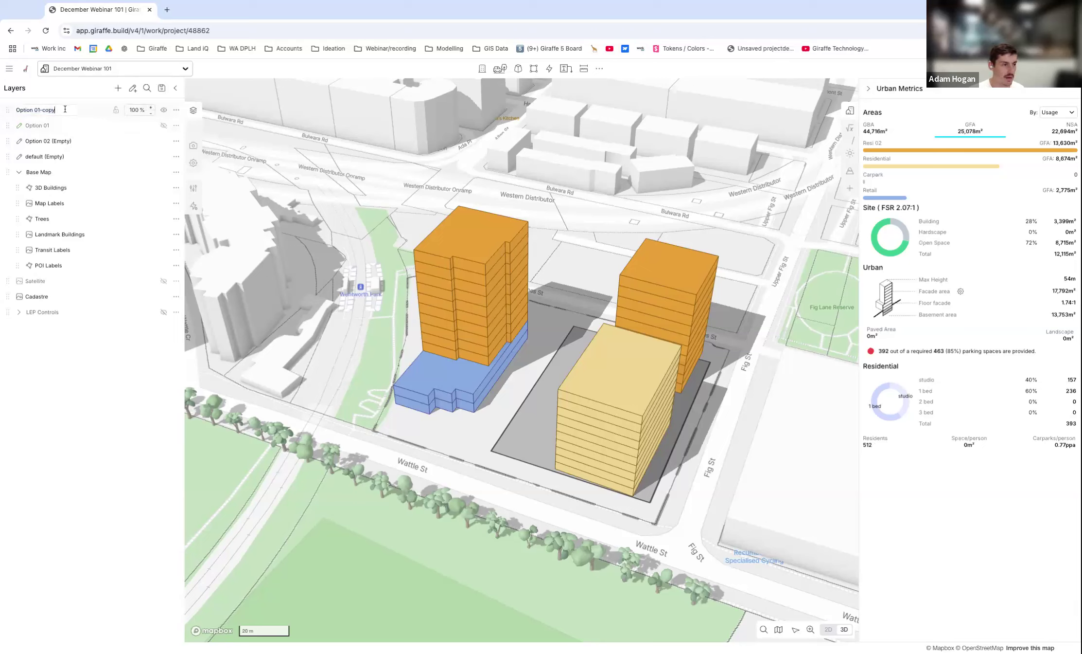
text(a)
key(Return)
Delete the underground carpark, the yellow residential block and the freestanding Resi 02 tower beside Fig St from Option 01a.
scroll(695, 385, up, 1)
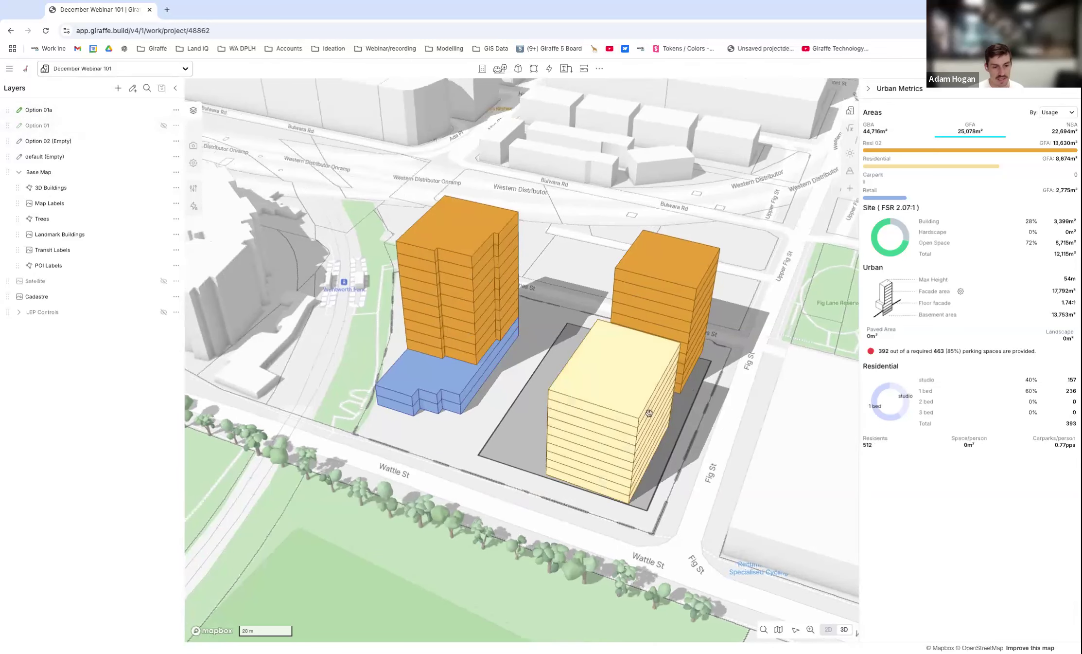
click(546, 406)
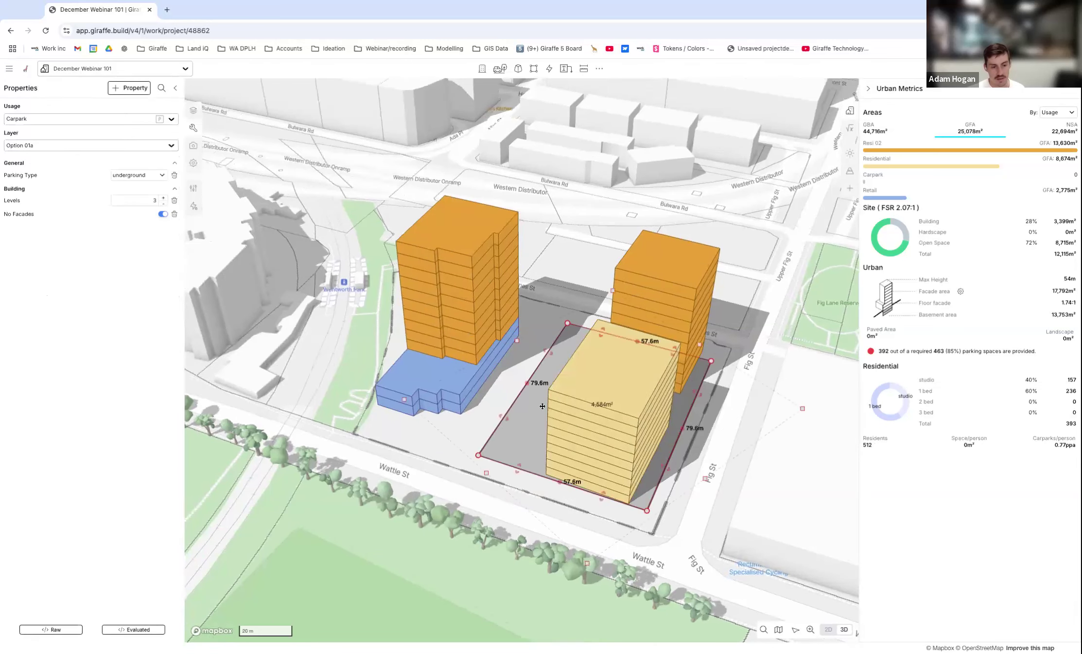
key(Delete)
click(569, 384)
key(Delete)
click(665, 344)
key(Delete)
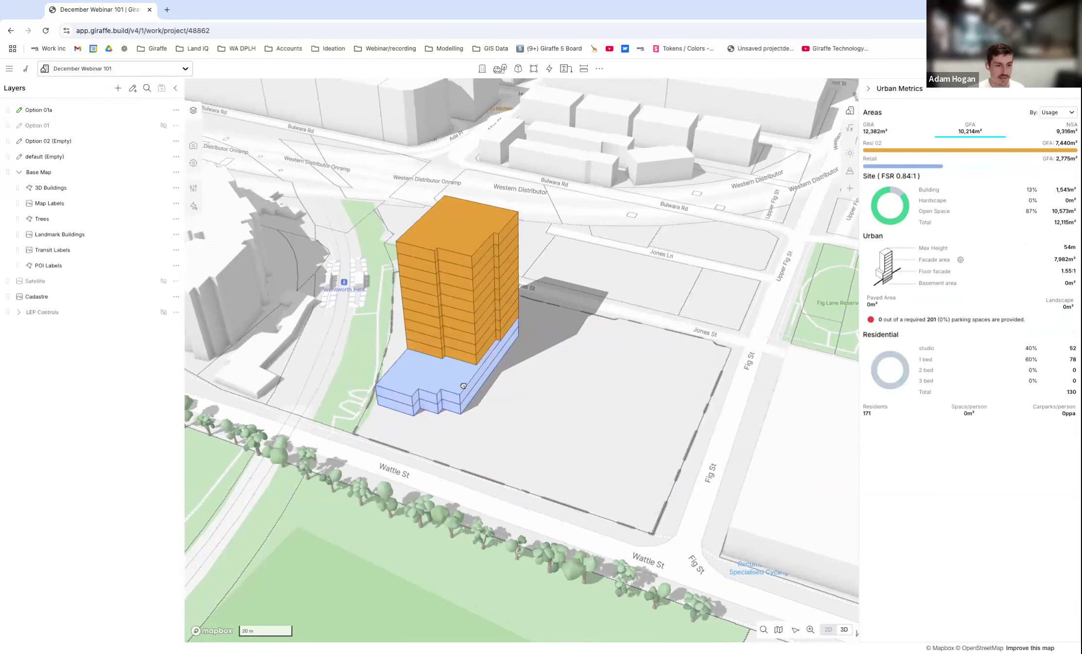
Move the remaining podium and tower to the Jones St and Fig St corner, rotated so the podium's steps face away from Fig St.
click(464, 386)
shift+click(471, 343)
right_drag(471, 344, 578, 357)
shift+drag(571, 361, 573, 363)
drag(493, 403, 668, 386)
click(572, 465)
key(r)
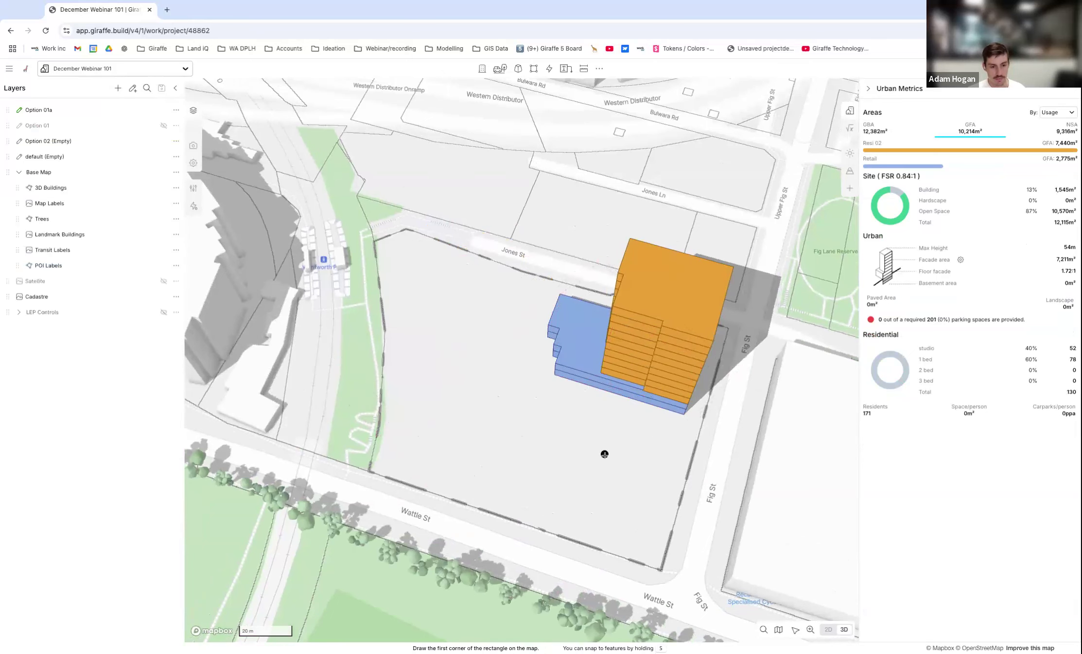
key(n)
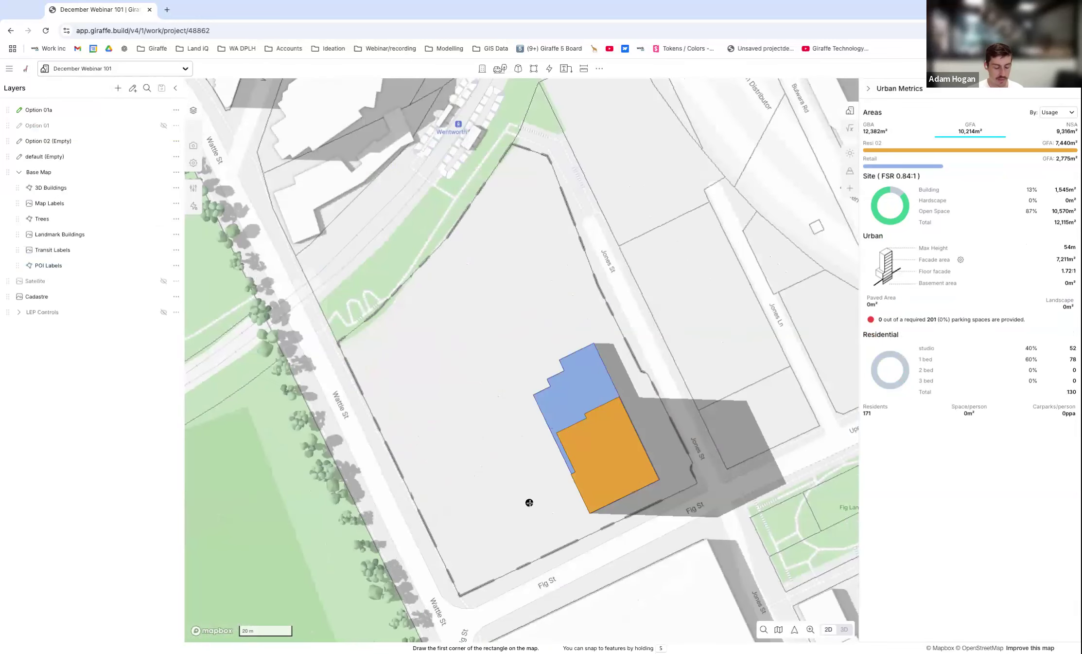
click(578, 517)
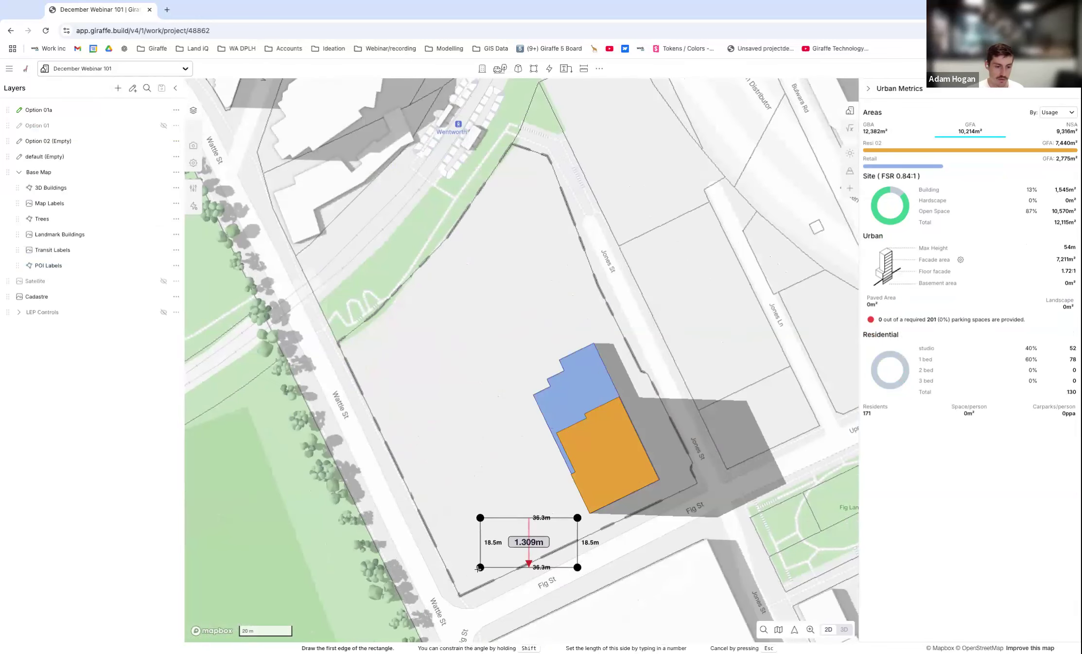
key(Escape)
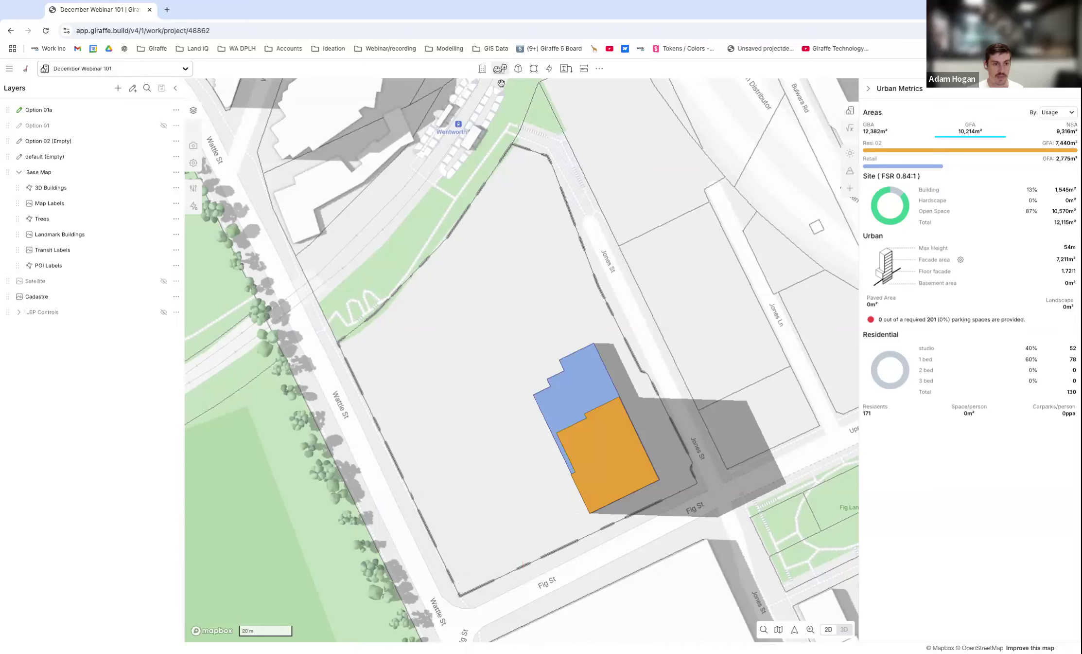
Draw a Landscape - Simple rectangle about 90.8 m by 46.3 m between the podium and Wattle St, aligned with the site boundary, and deselect it.
click(500, 69)
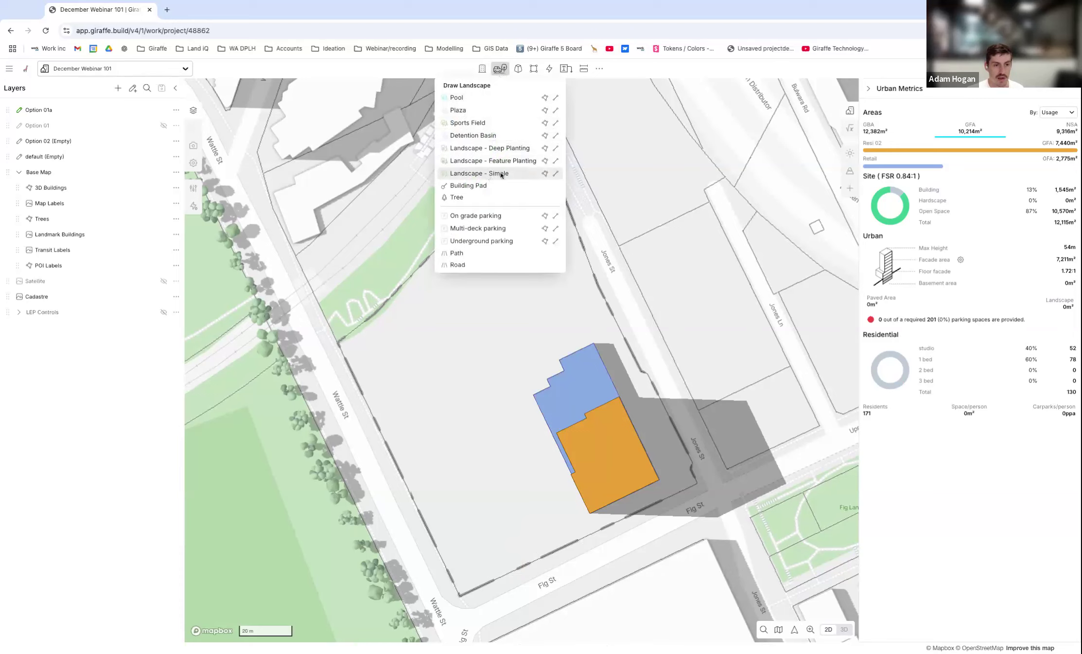
click(485, 173)
click(574, 515)
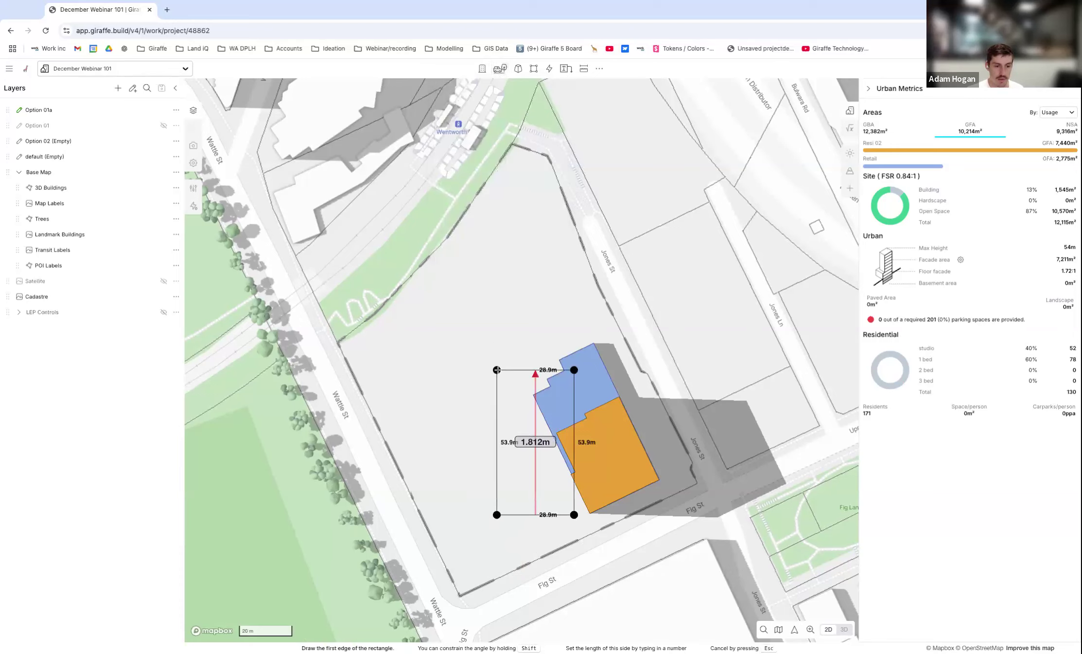
click(450, 270)
drag(585, 262, 527, 244)
drag(527, 320, 492, 356)
drag(592, 282, 586, 277)
drag(497, 353, 490, 357)
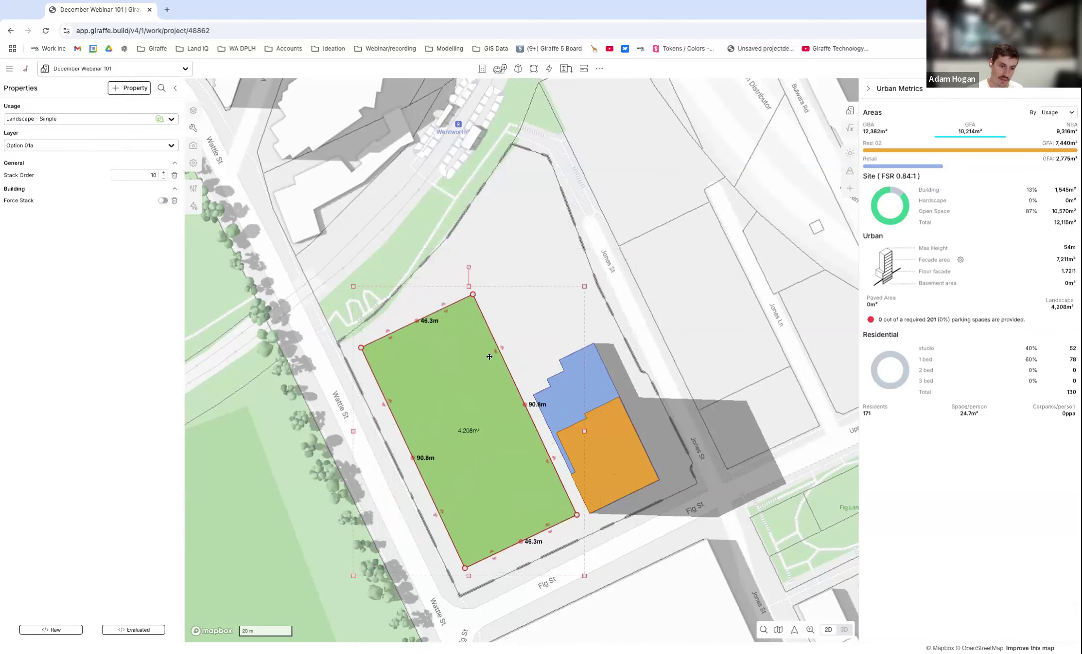
click(543, 280)
In 3D, copy the podium and its tower along Jones St toward Wentworth Park, and deselect the copy.
scroll(559, 363, down, 1)
right_drag(558, 363, 508, 394)
scroll(507, 394, up, 5)
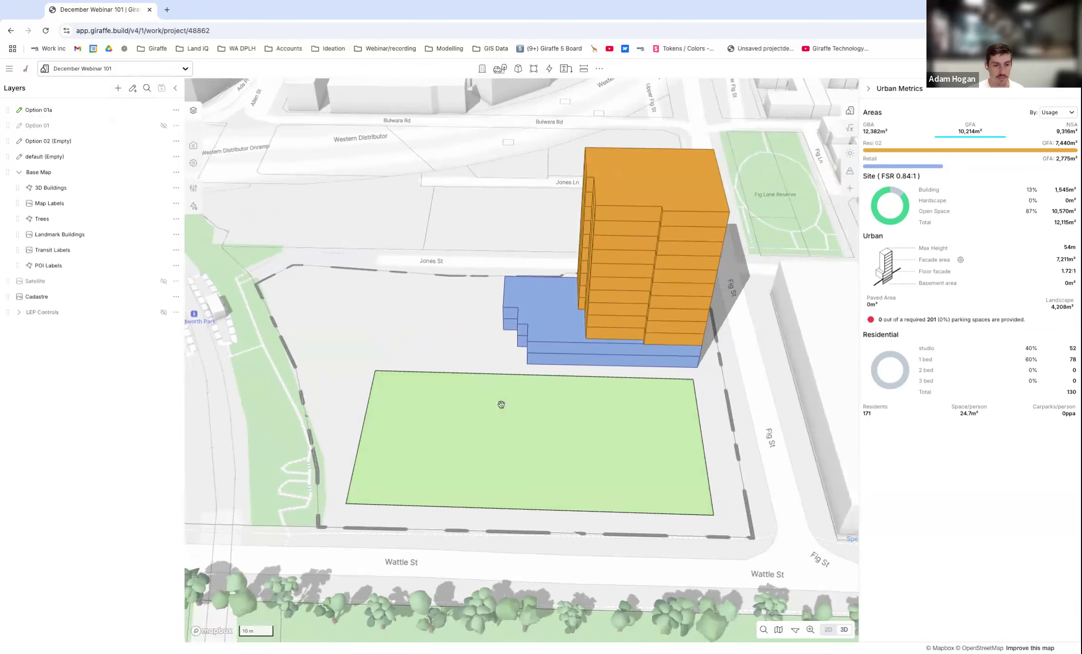
scroll(498, 403, down, 3)
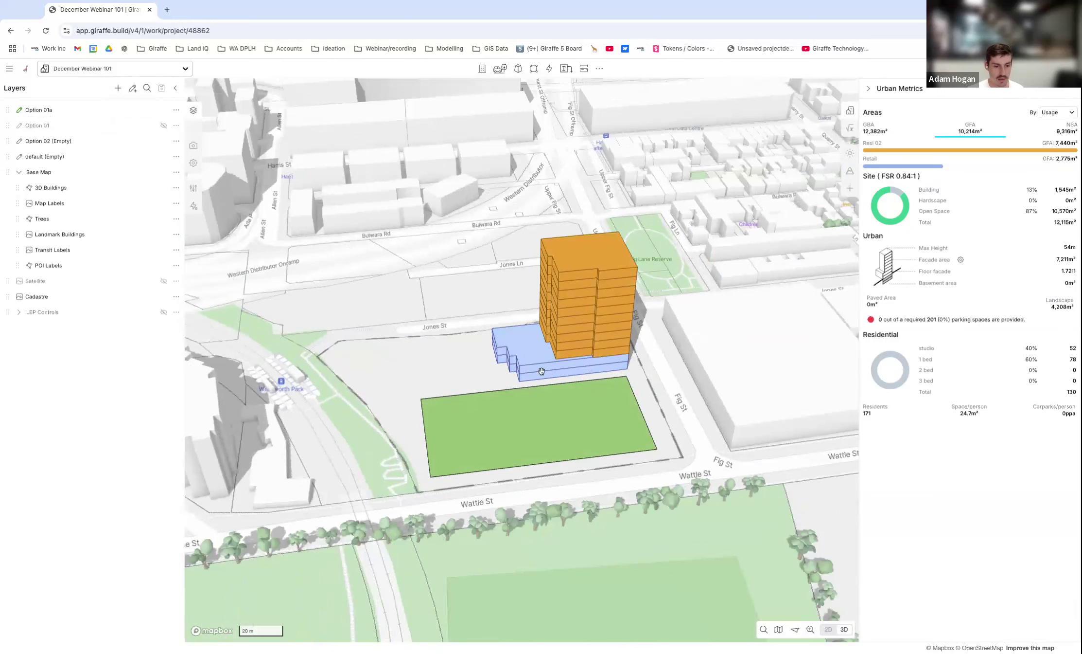
click(594, 348)
alt+drag(594, 349, 461, 365)
click(568, 183)
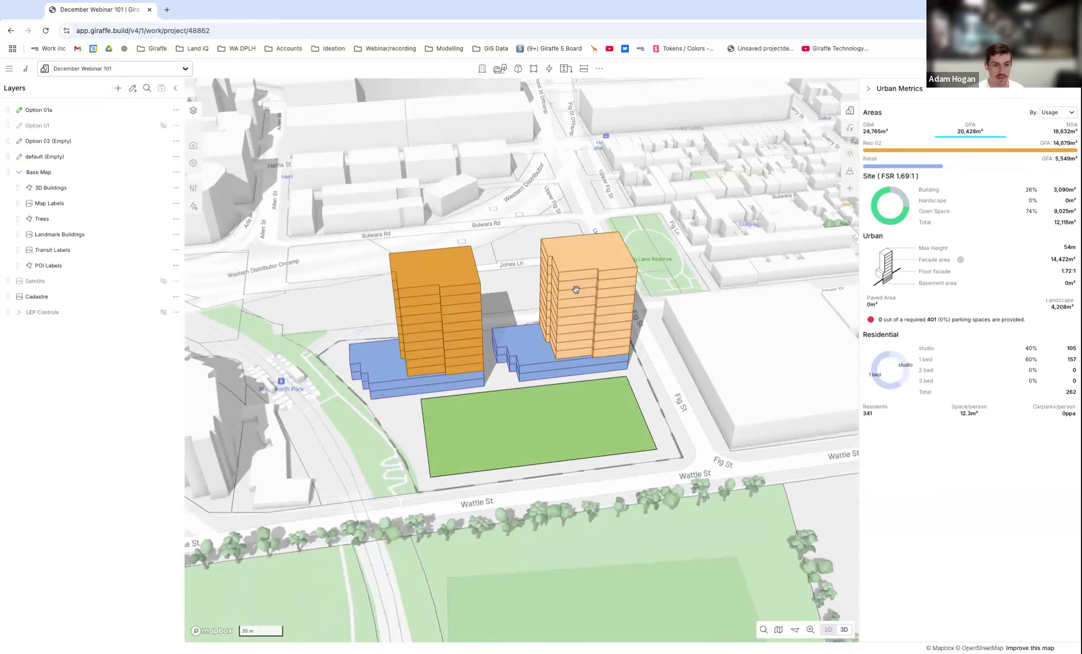
Split the retail podium beside Fig St with a line across its depth next to the tower, and delete the stepped portion.
scroll(632, 309, down, 1)
mouse_move(564, 363)
right_down()
mouse_move(552, 358)
mouse_move(563, 359)
right_up()
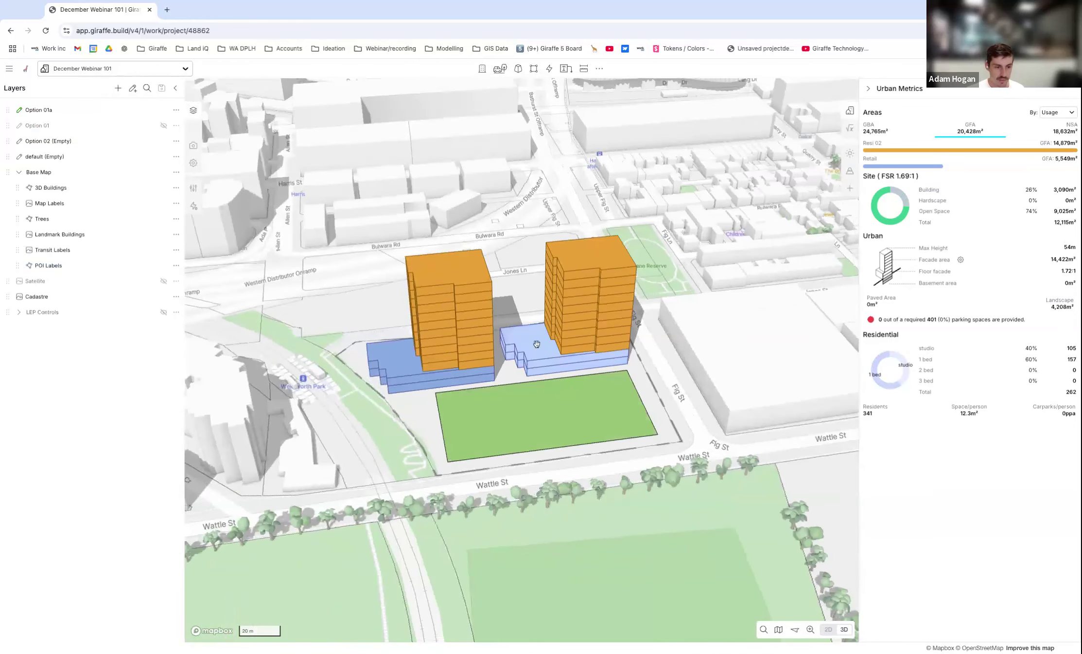
scroll(550, 365, up, 2)
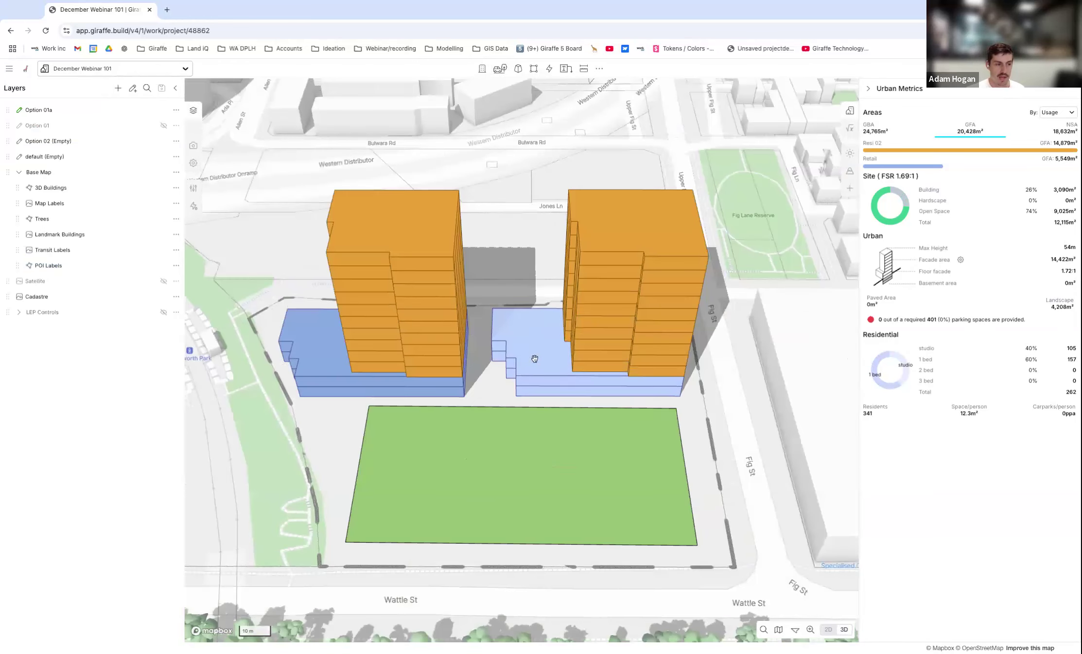
scroll(535, 336, up, 2)
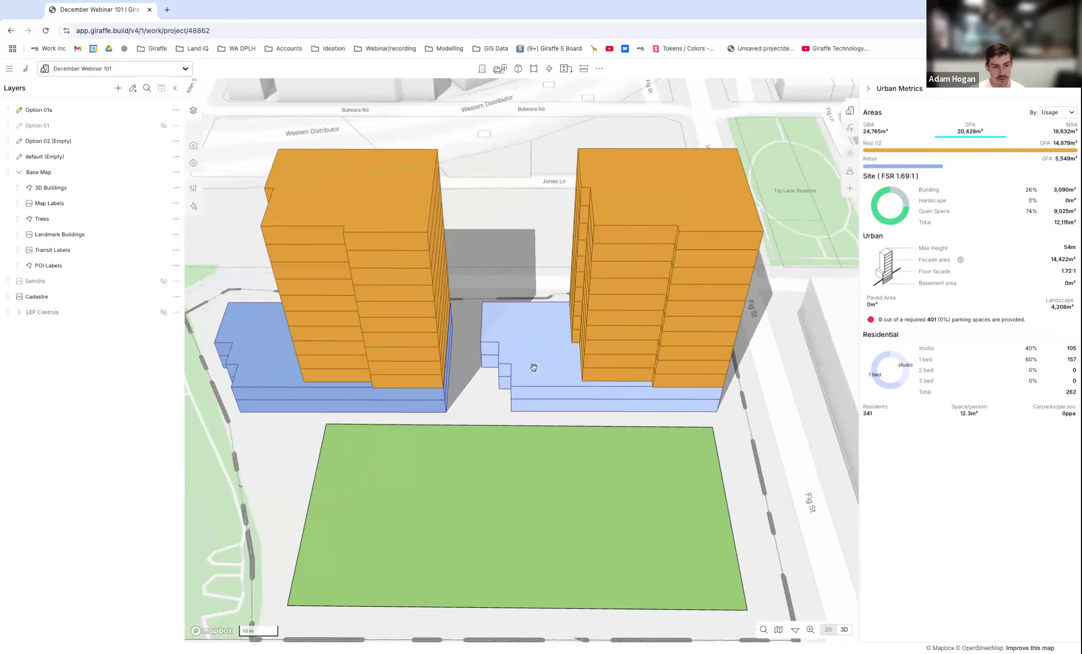
click(560, 384)
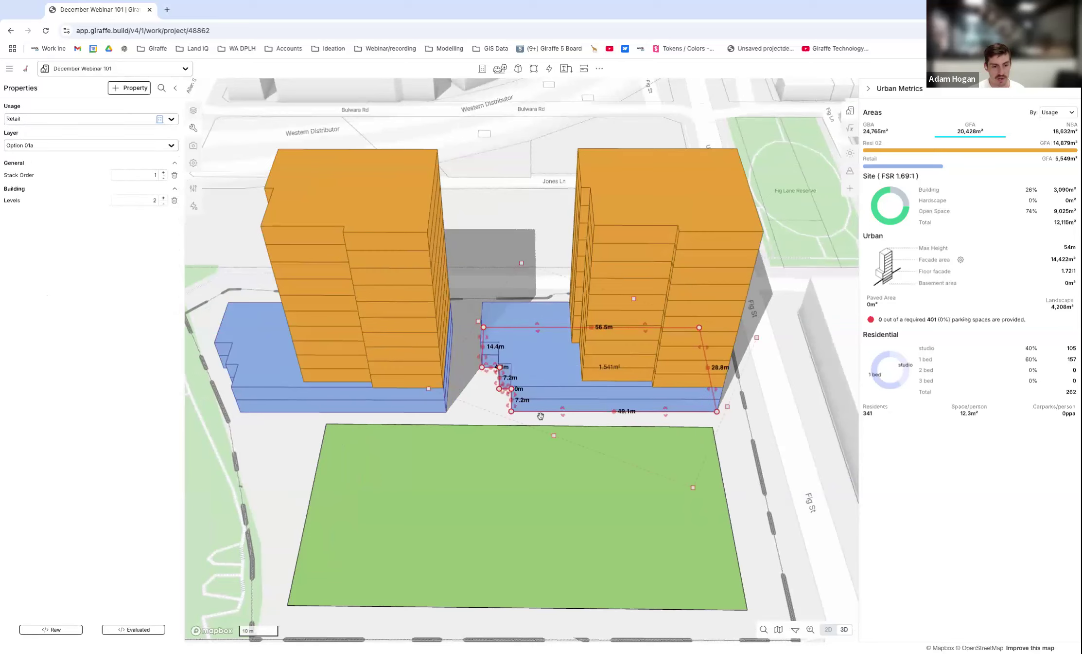
scroll(549, 266, down, 3)
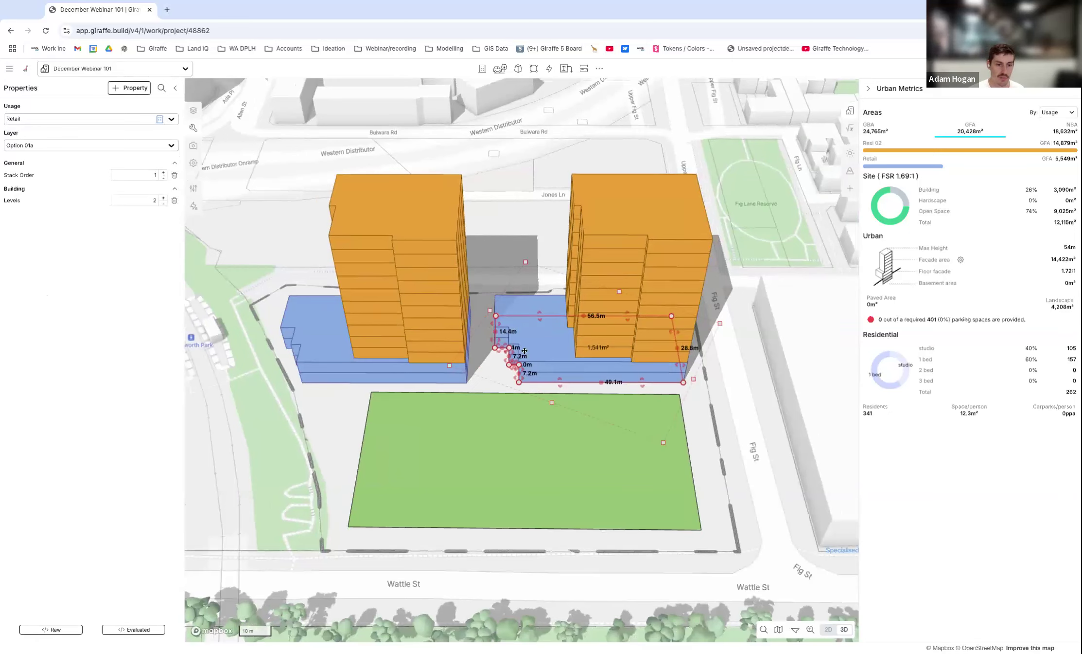
right_drag(549, 276, 554, 372)
key(x)
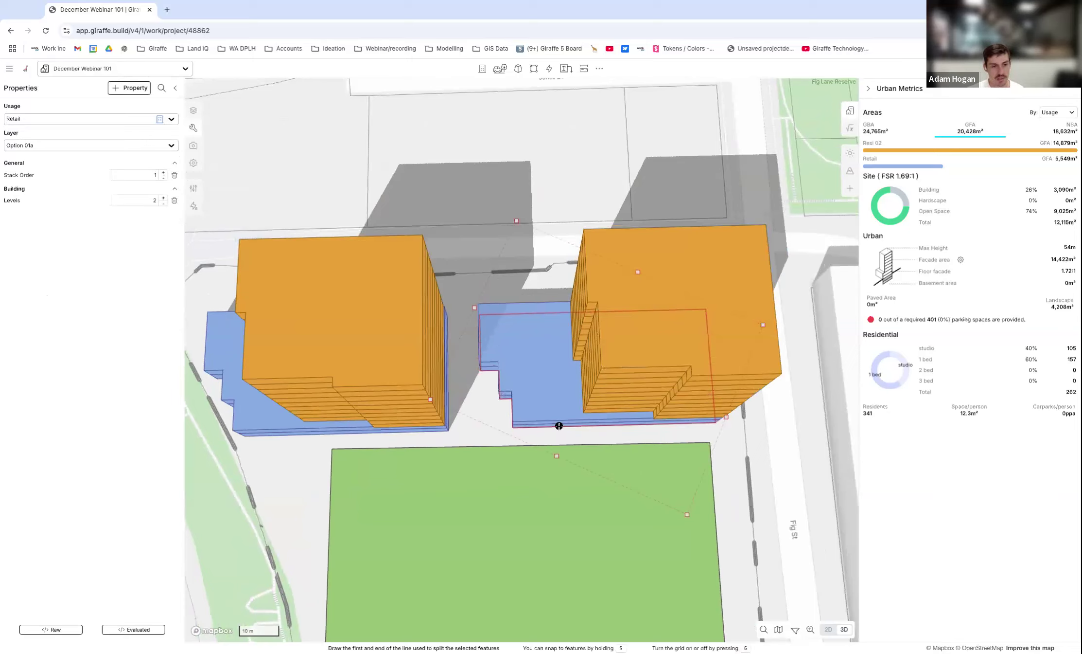
key(ctrl+k)
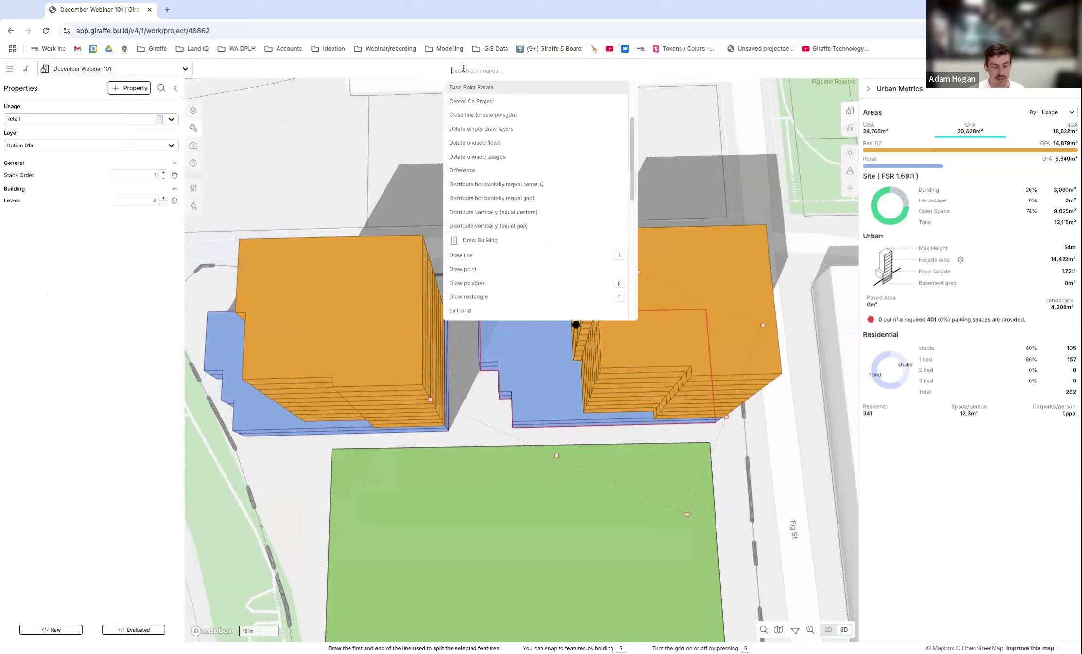
text(spl)
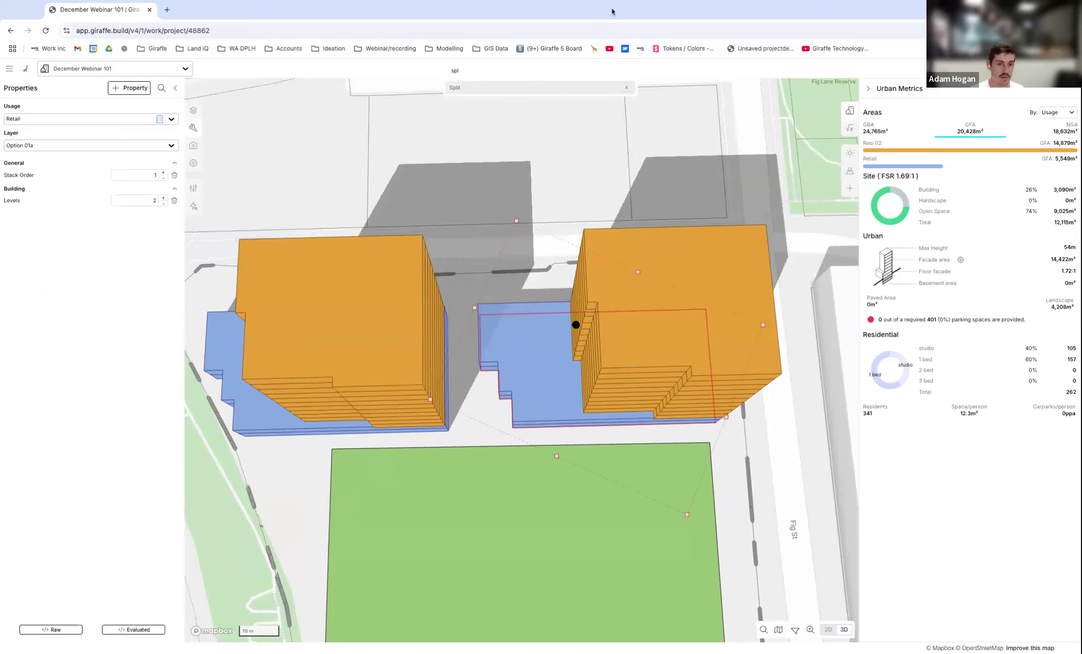
click(463, 89)
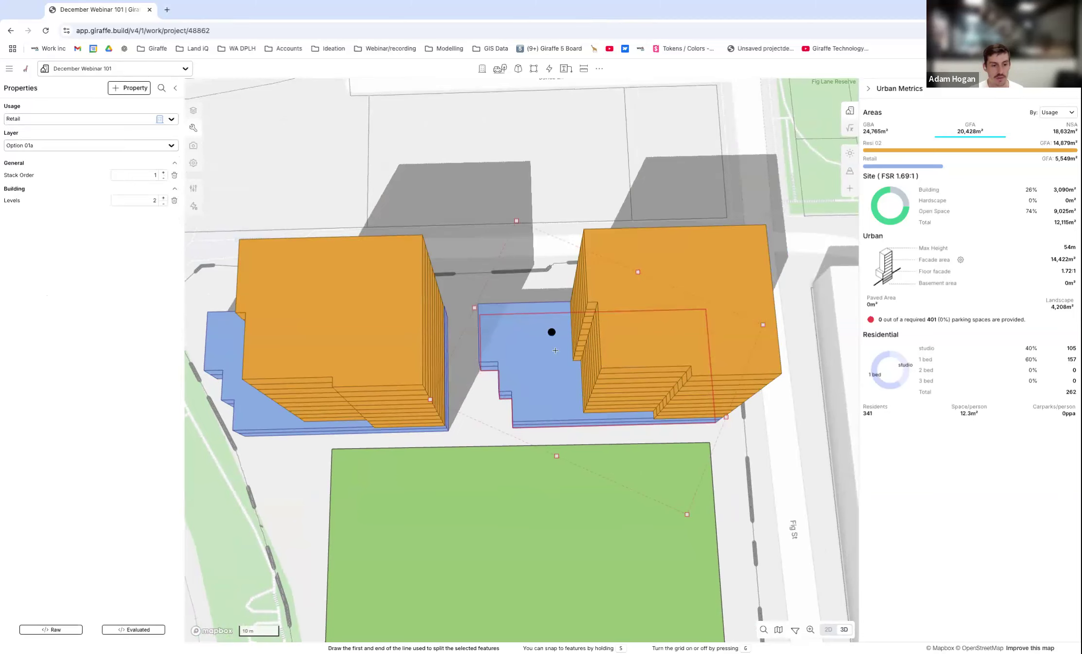
click(555, 434)
click(553, 303)
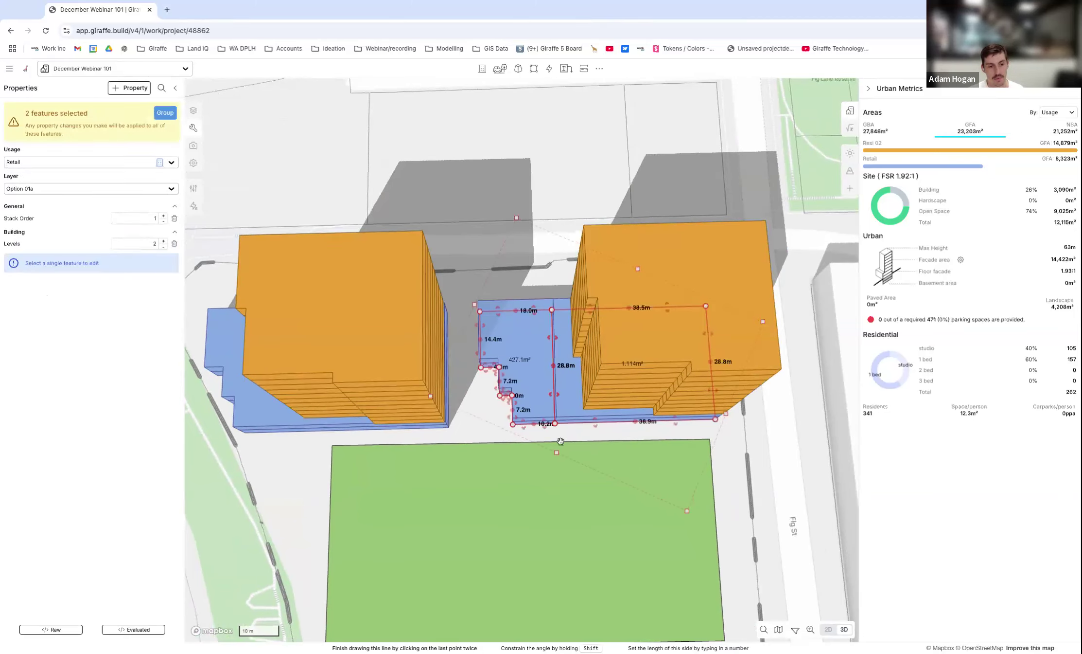
click(538, 359)
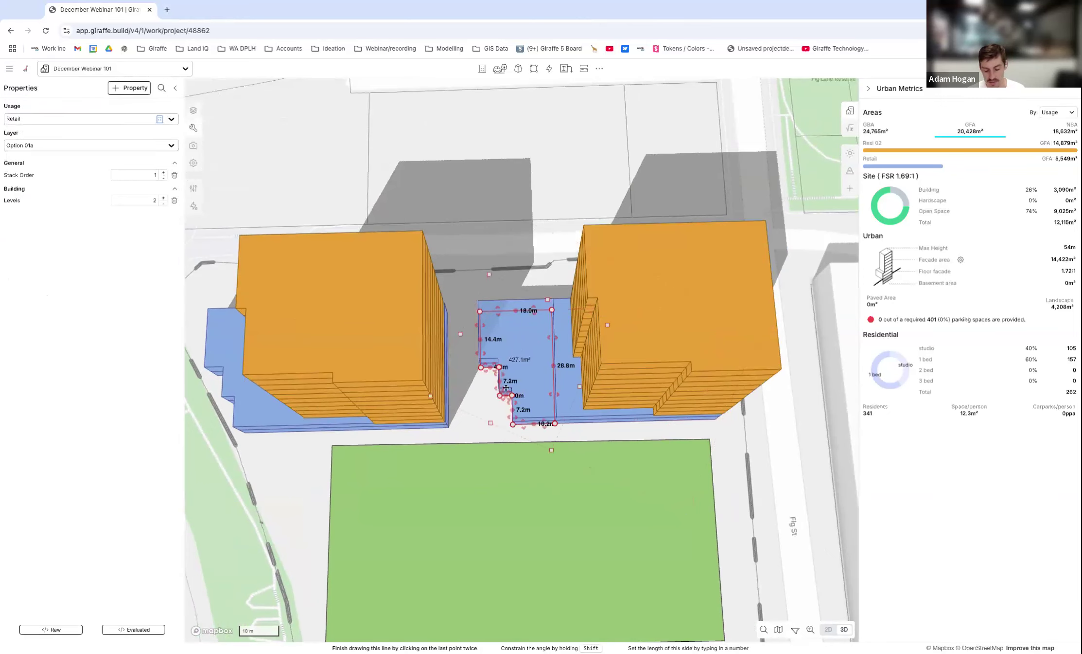
key(Delete)
Add points to the landscape's inner edge and extend it between the two towers as a strip about 20.8 m wide and 41.4 m long.
scroll(521, 350, down, 2)
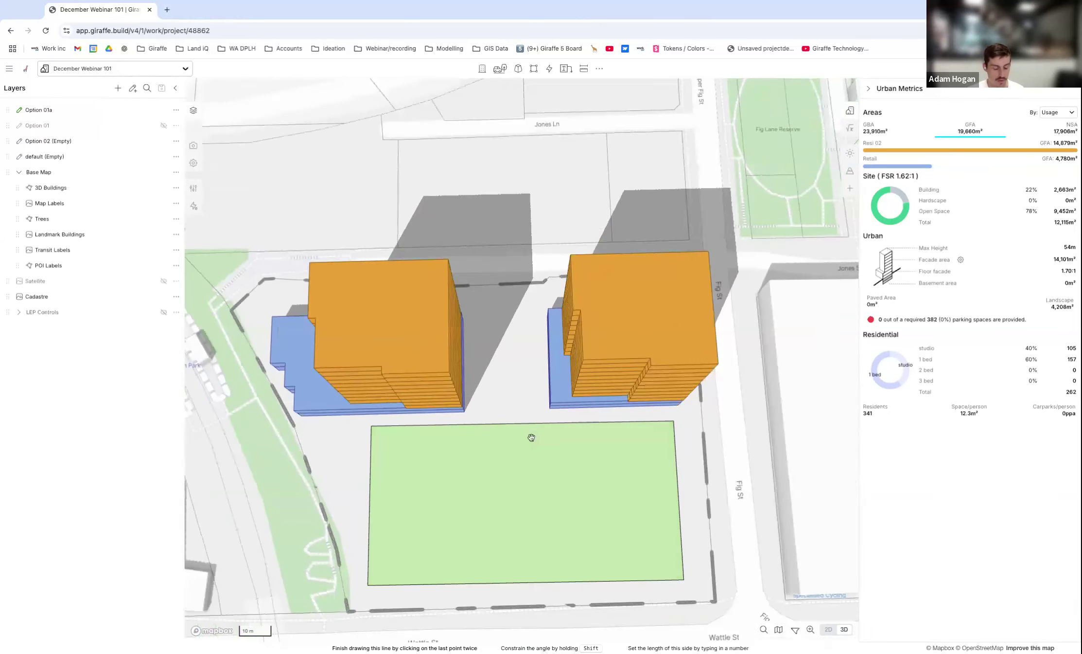
click(521, 440)
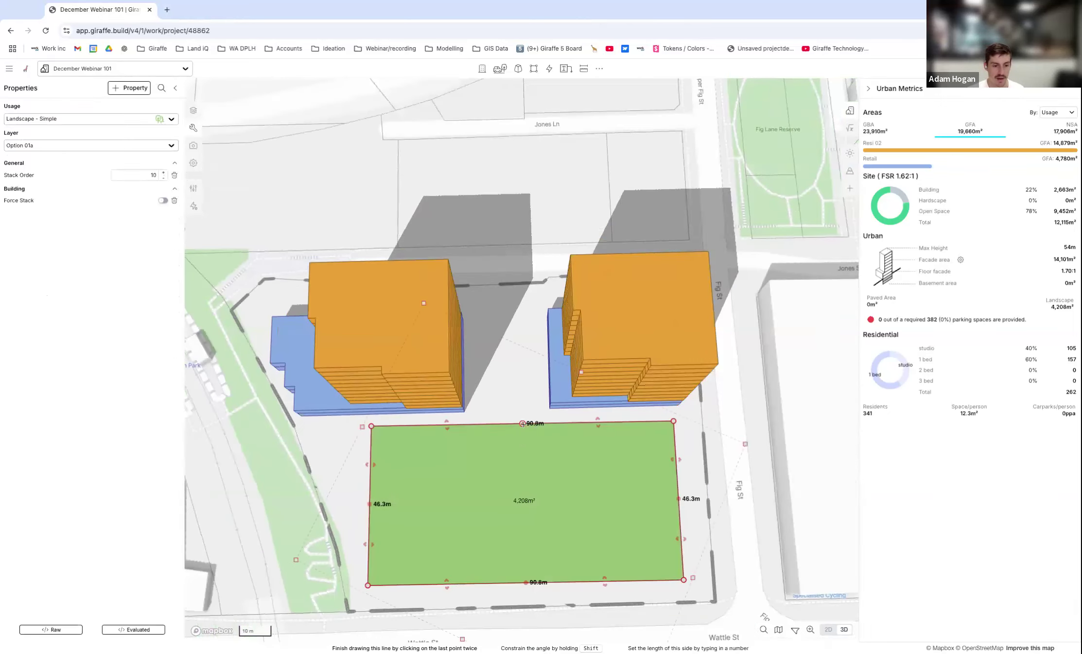
scroll(523, 423, up, 2)
click(523, 423)
click(617, 422)
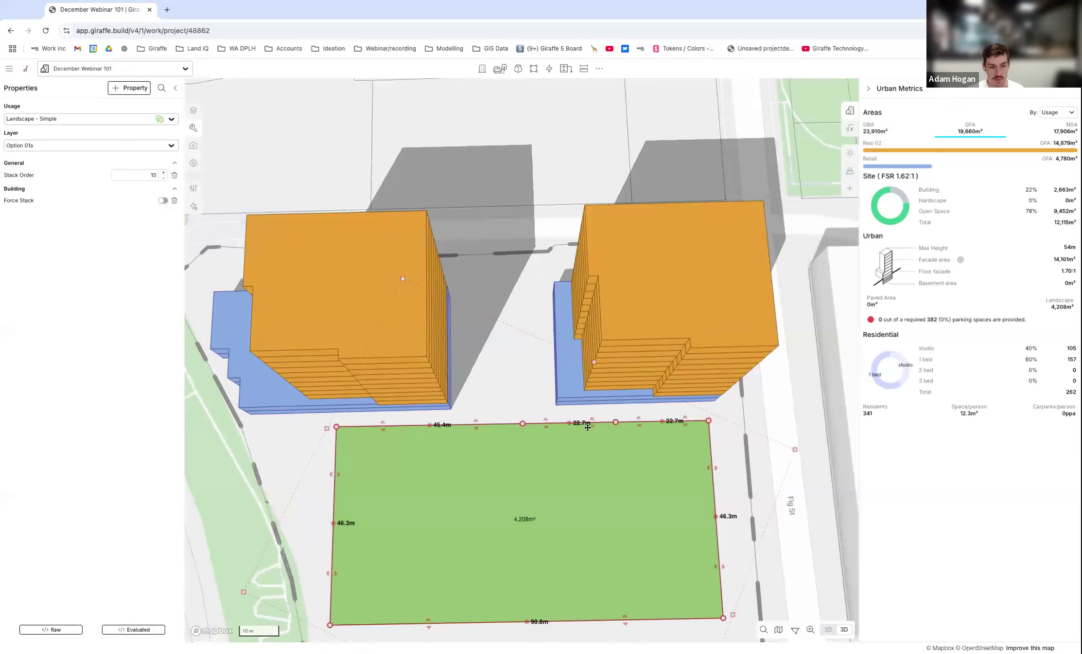
drag(548, 420, 462, 308)
drag(610, 307, 544, 306)
drag(483, 270, 482, 264)
Move the landscape's Wattle St corner on the Wentworth Park side outward to the corner of the site boundary.
scroll(567, 282, down, 5)
scroll(437, 444, up, 5)
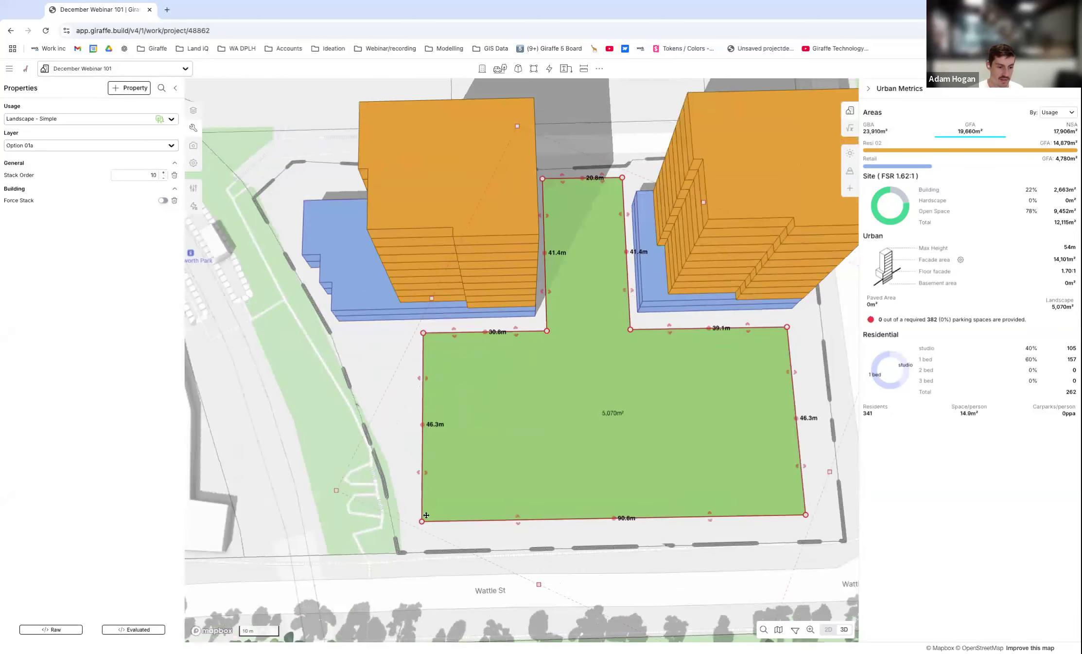
drag(422, 521, 406, 540)
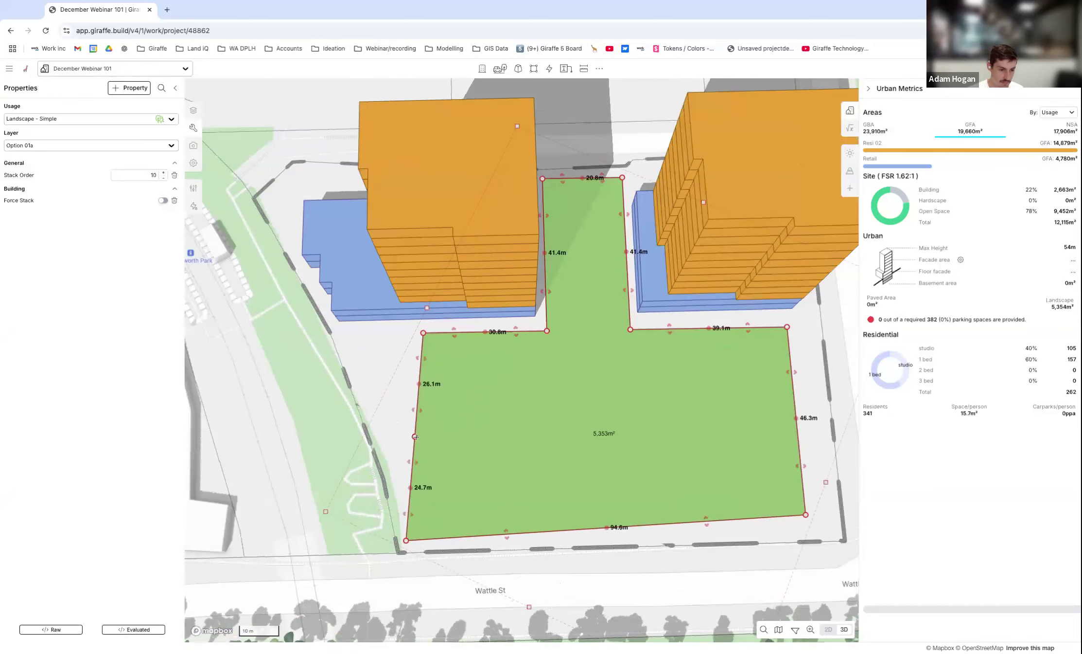
Fit the landscape to the site boundary along Wentworth Park with added points, and move its two Fig St corners outward to the boundary.
drag(414, 434, 393, 432)
drag(406, 386, 341, 335)
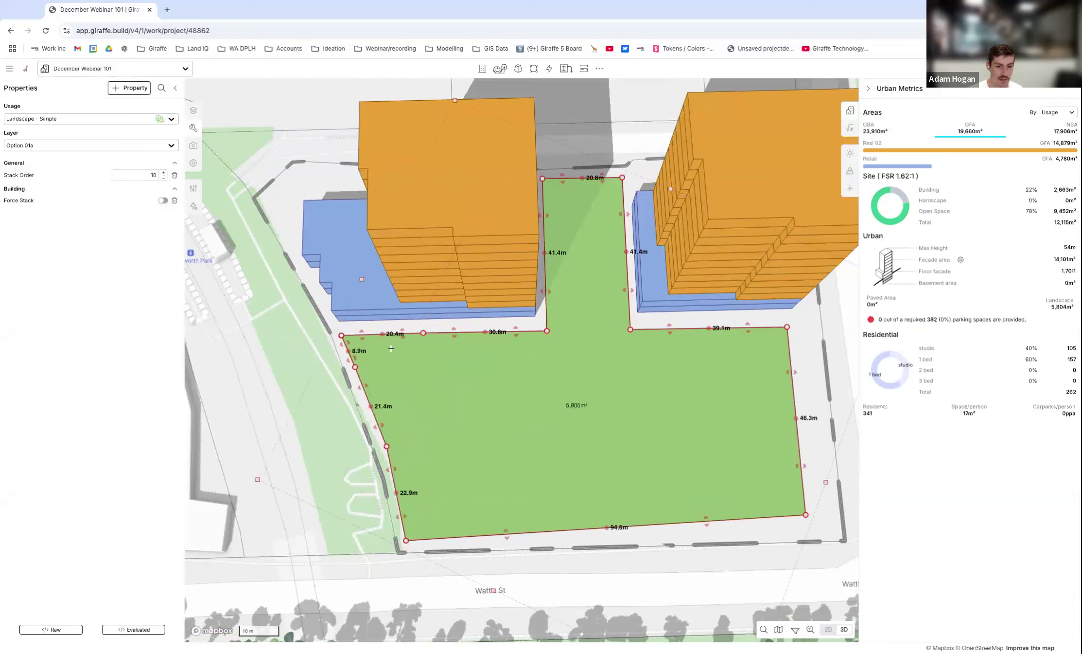
drag(806, 515, 832, 532)
drag(794, 320, 806, 325)
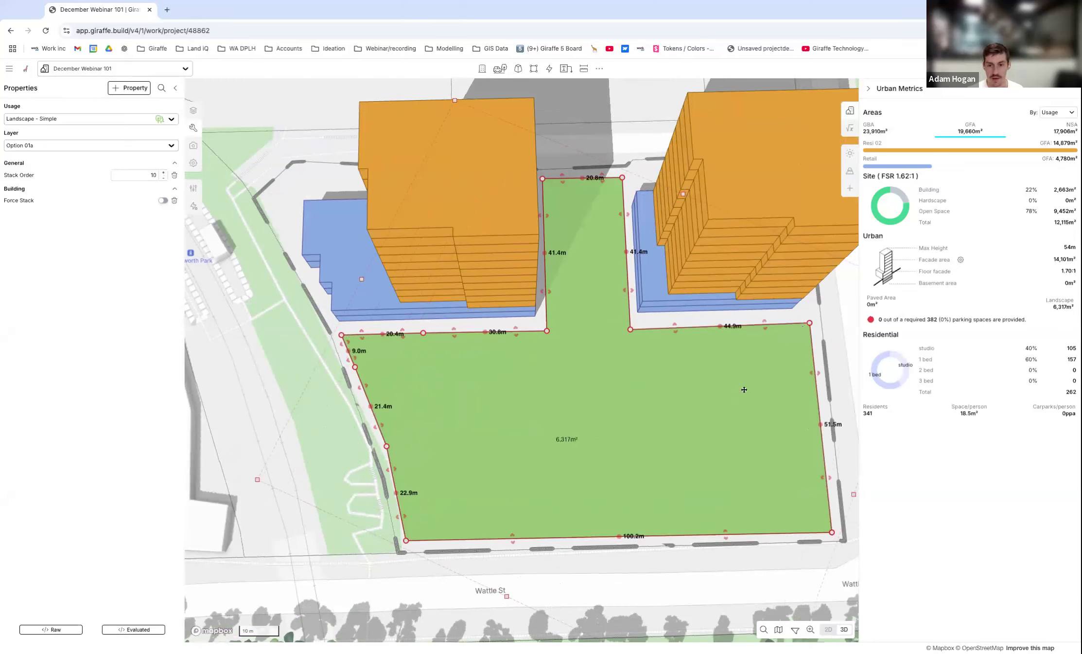
scroll(705, 404, down, 3)
click(792, 419)
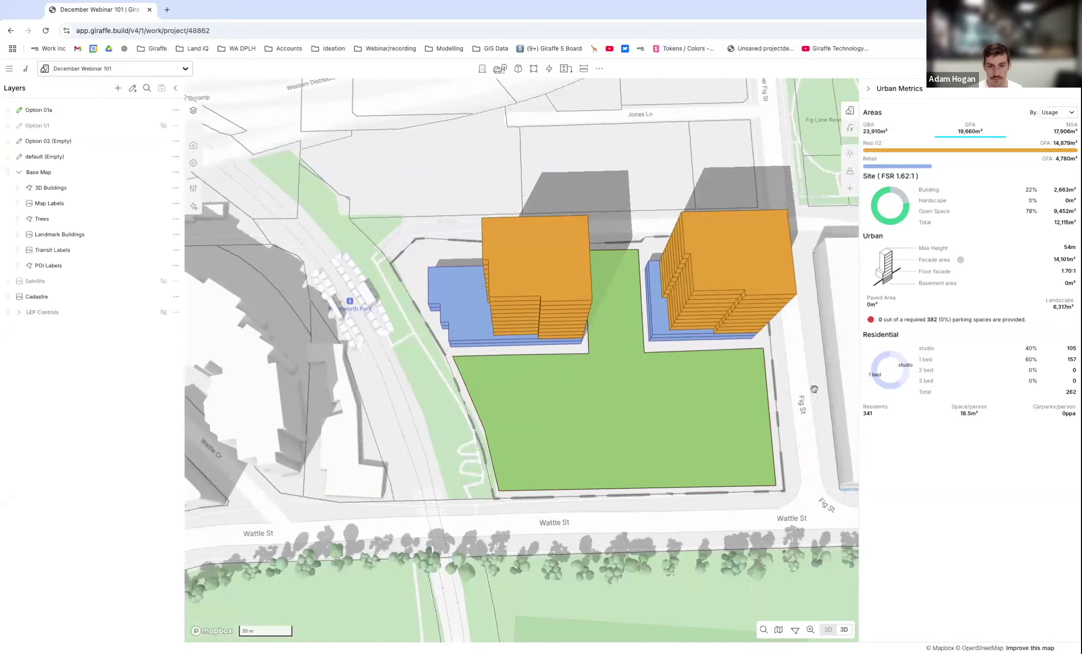
Hide the Option 01a and Option 02 layers.
scroll(792, 418, down, 2)
right_drag(792, 419, 809, 345)
scroll(799, 348, up, 3)
scroll(805, 344, up, 3)
scroll(435, 369, down, 3)
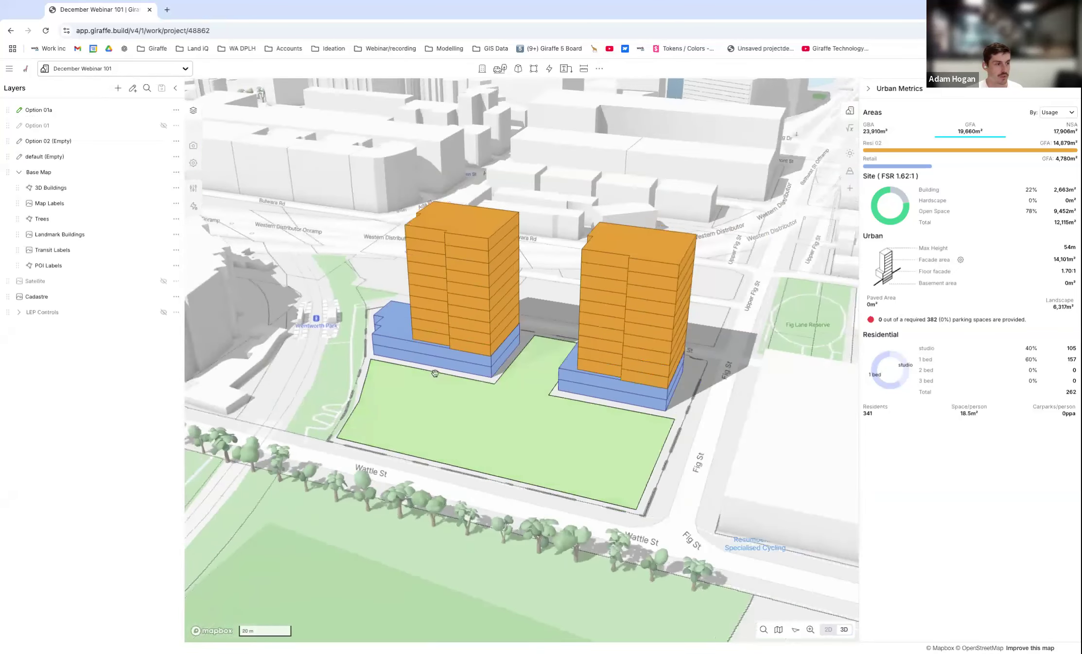
right_drag(435, 370, 443, 369)
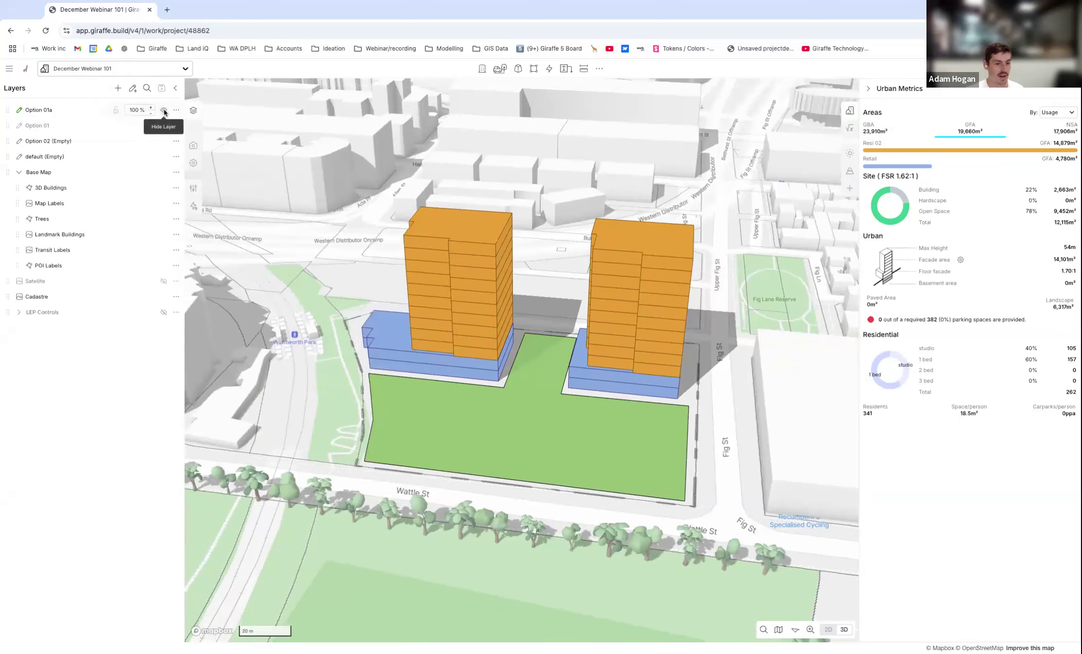
click(163, 111)
click(164, 142)
click(164, 142)
click(164, 142)
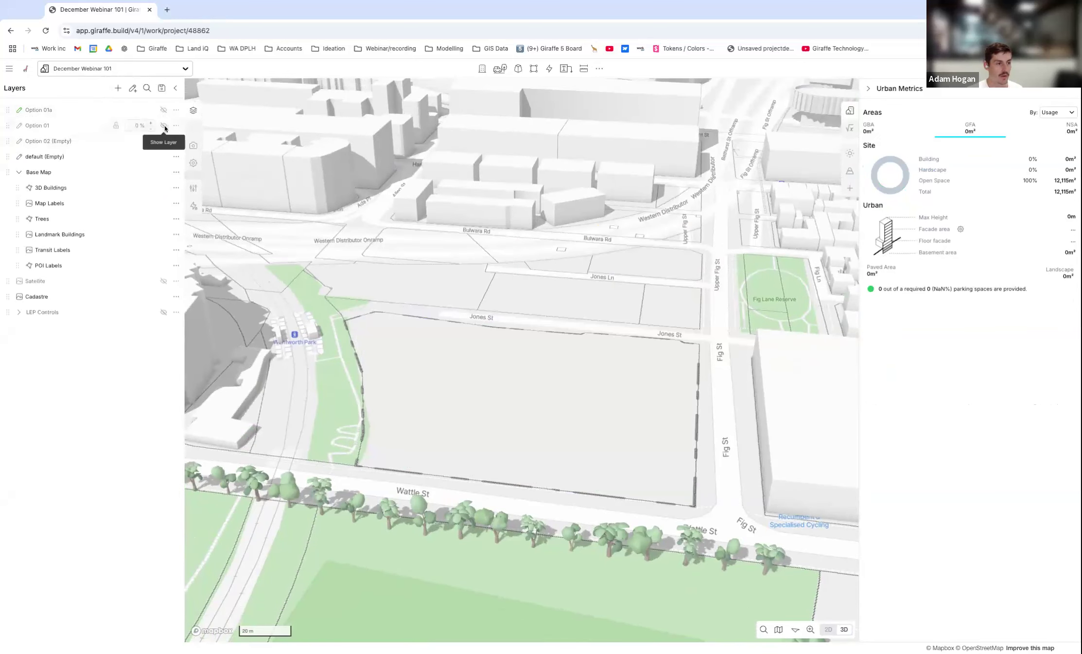
Show the Option 01 massing for comparison, hide it again, and bring Option 01a back into view.
click(164, 126)
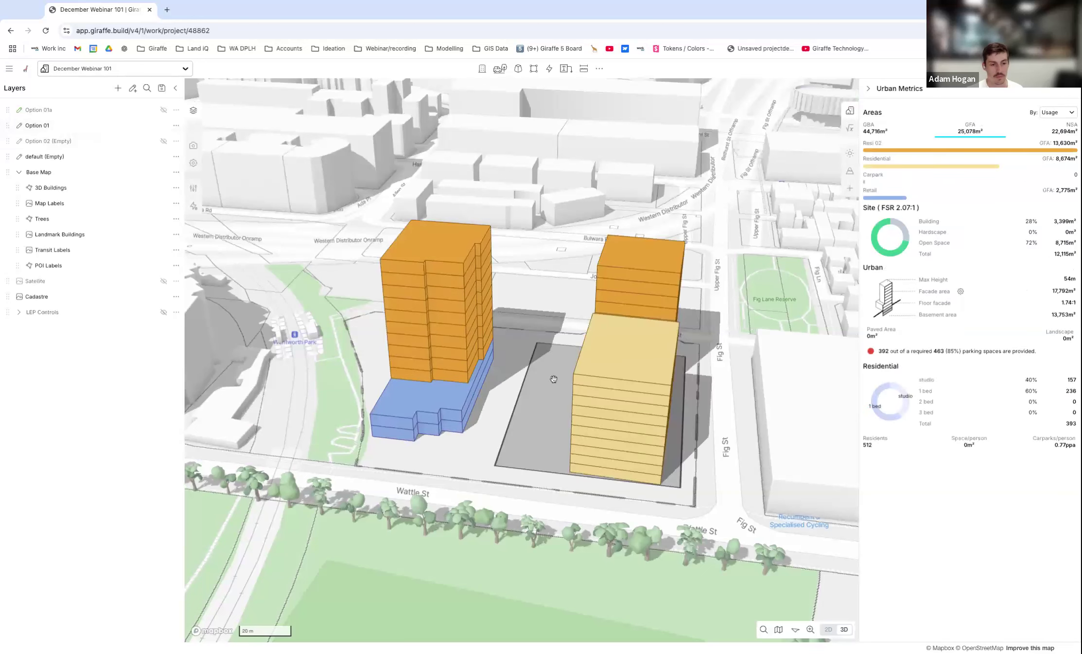
click(164, 125)
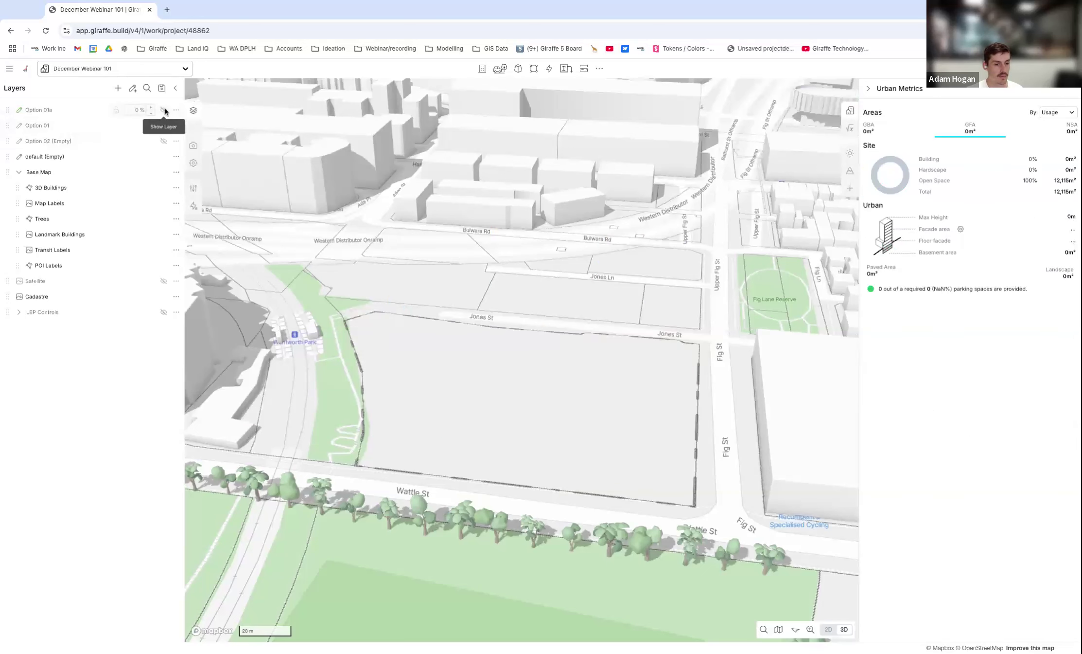
click(164, 110)
drag(416, 464, 415, 388)
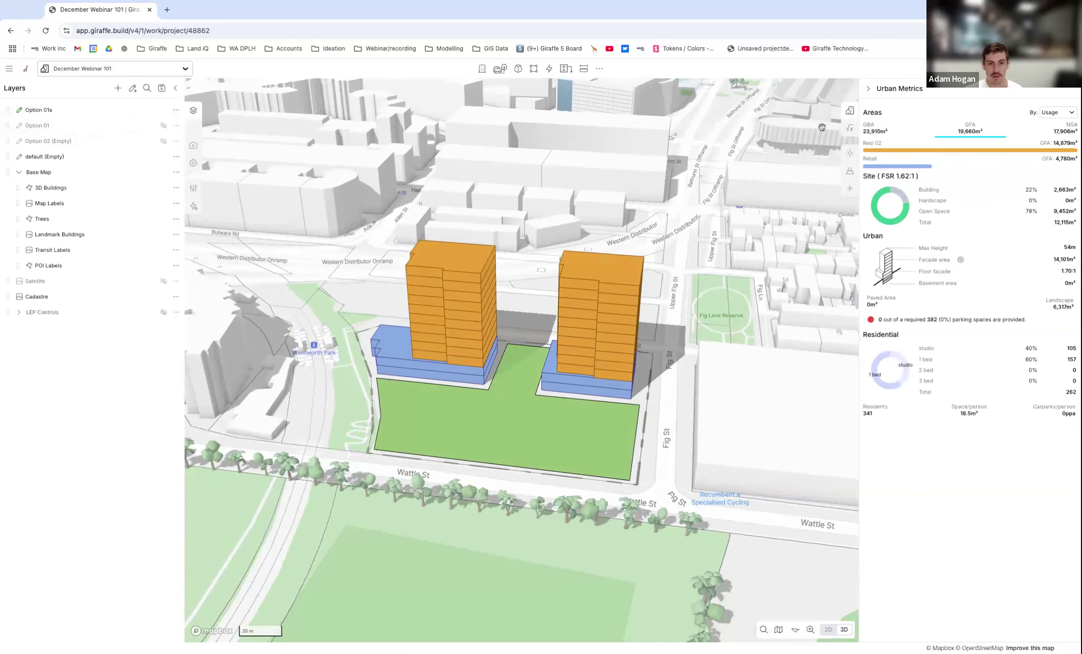
scroll(527, 401, up, 2)
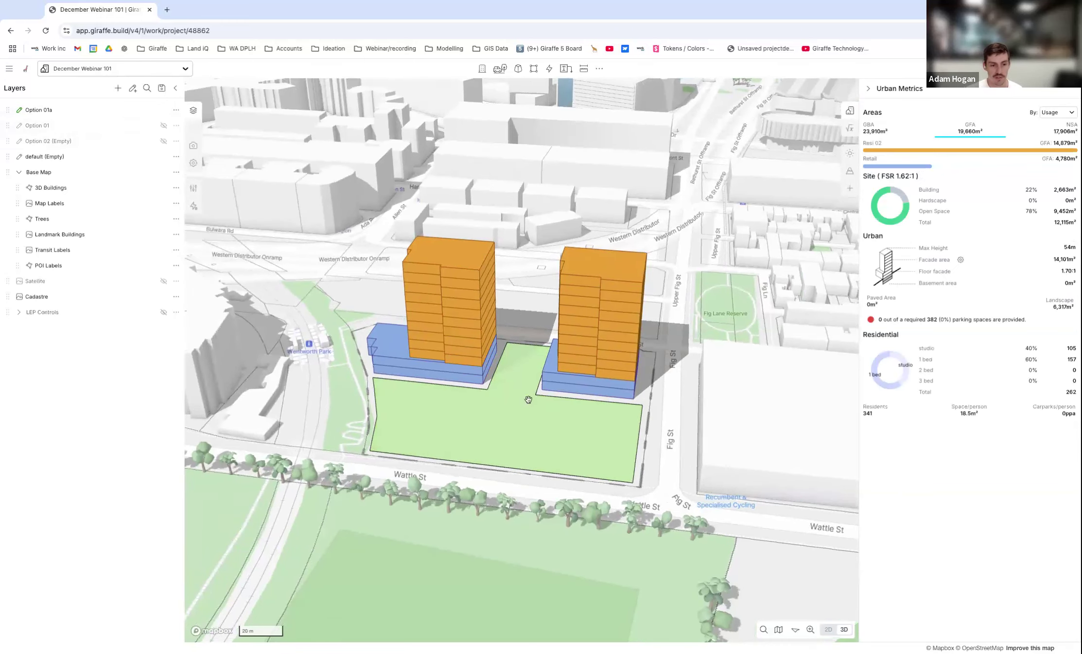
right_drag(499, 313, 445, 324)
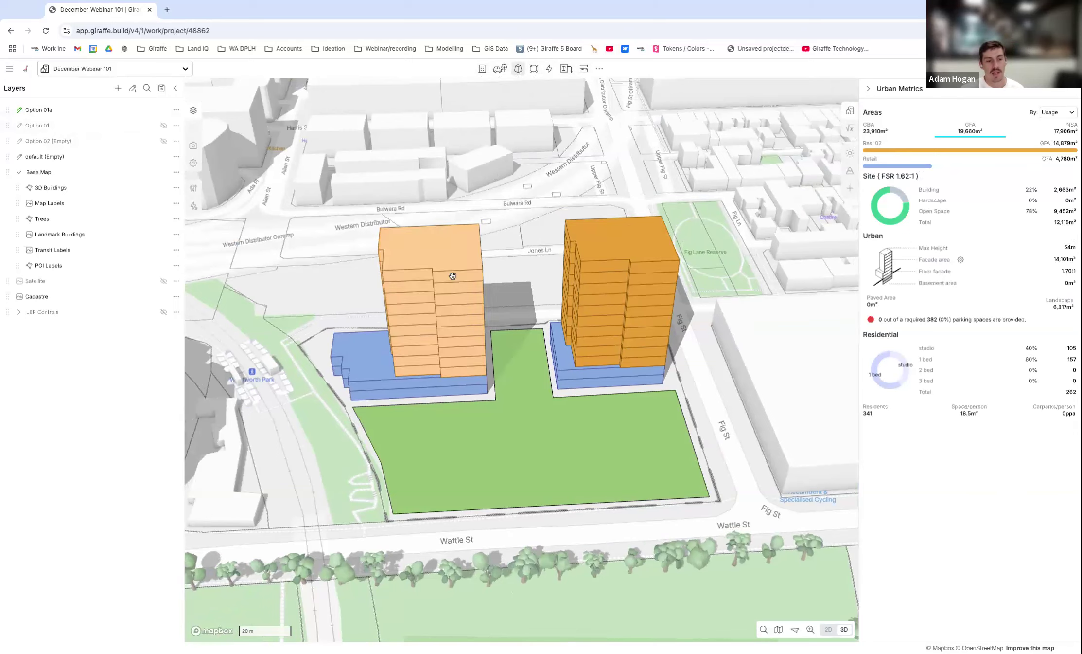
Draw a rectangular High Density Residential land use about 133 m deep over the Bridge Rd half of Wentworth Park.
scroll(382, 315, down, 5)
scroll(382, 315, down, 3)
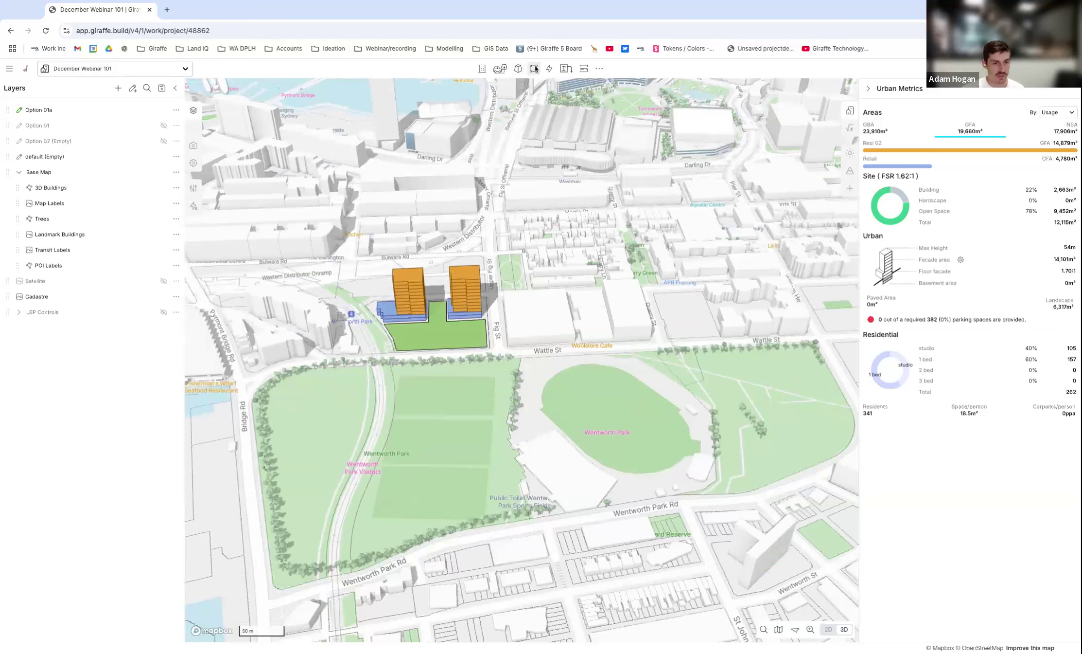
click(518, 70)
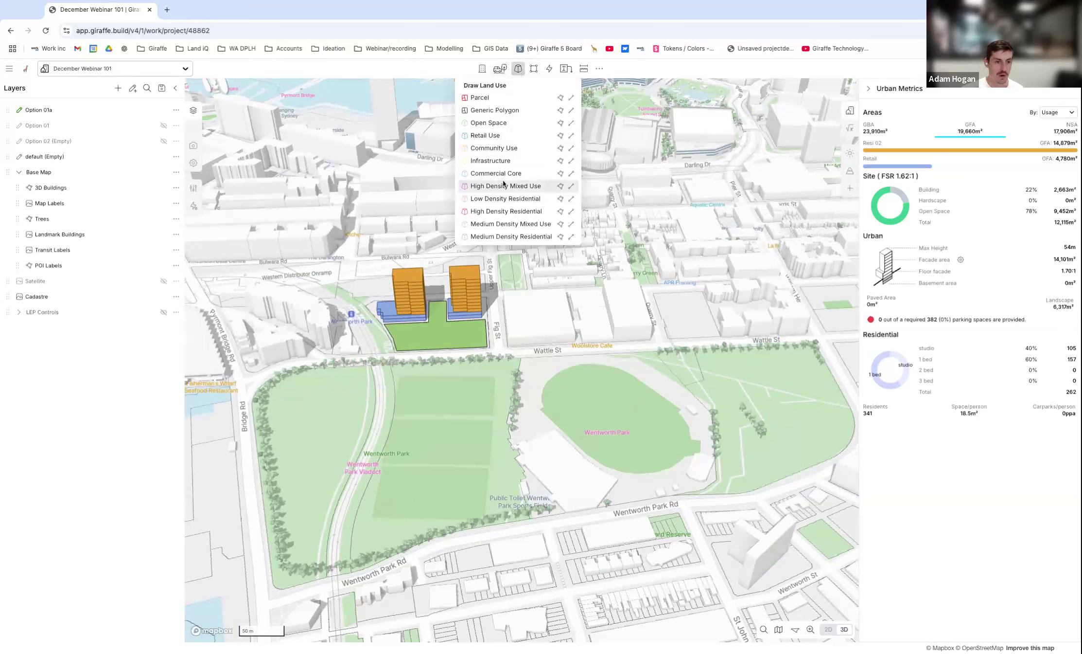
click(509, 213)
click(298, 369)
click(222, 451)
click(400, 508)
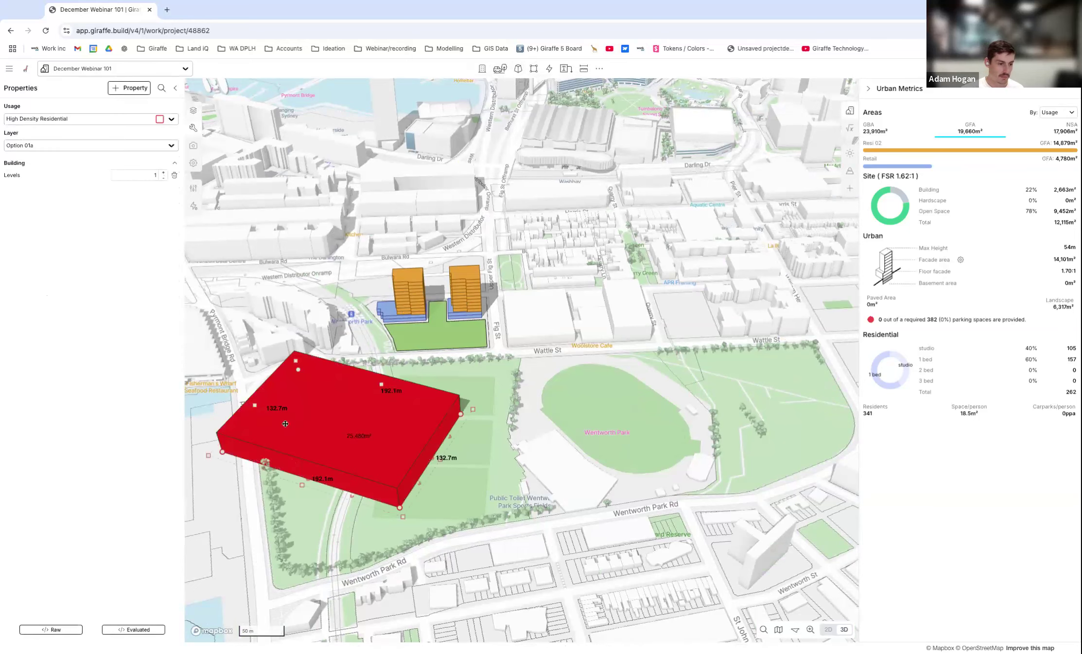
Stretch the High Density Residential block along Wattle St to the park's far end and curve its outline with added points toward Wentworth Park Rd.
right_drag(561, 353, 550, 377)
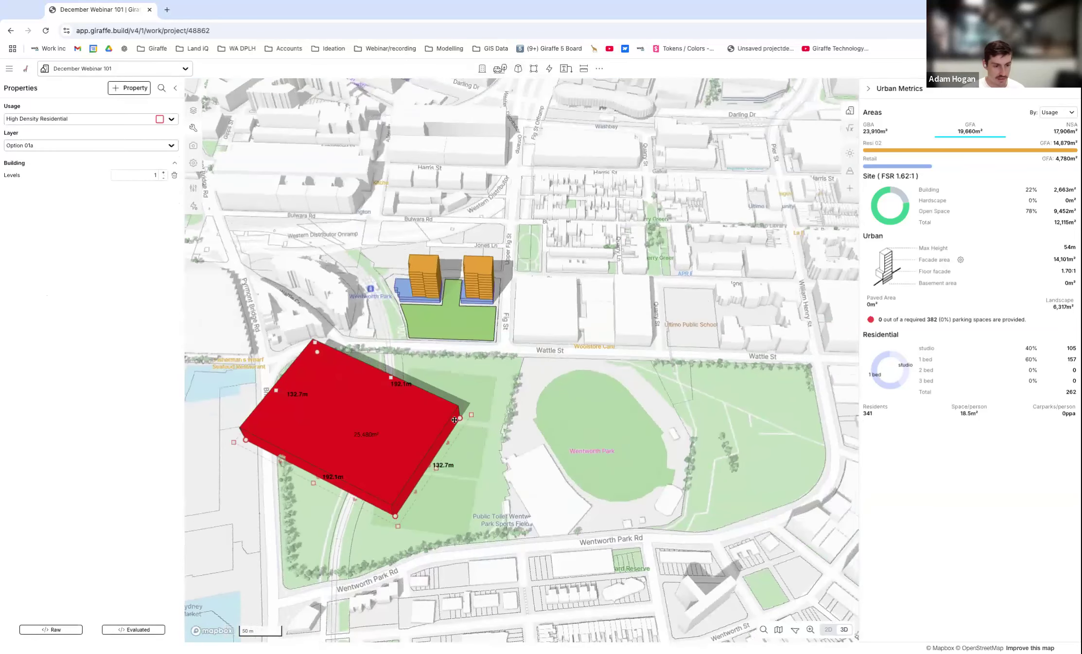
drag(460, 417, 811, 365)
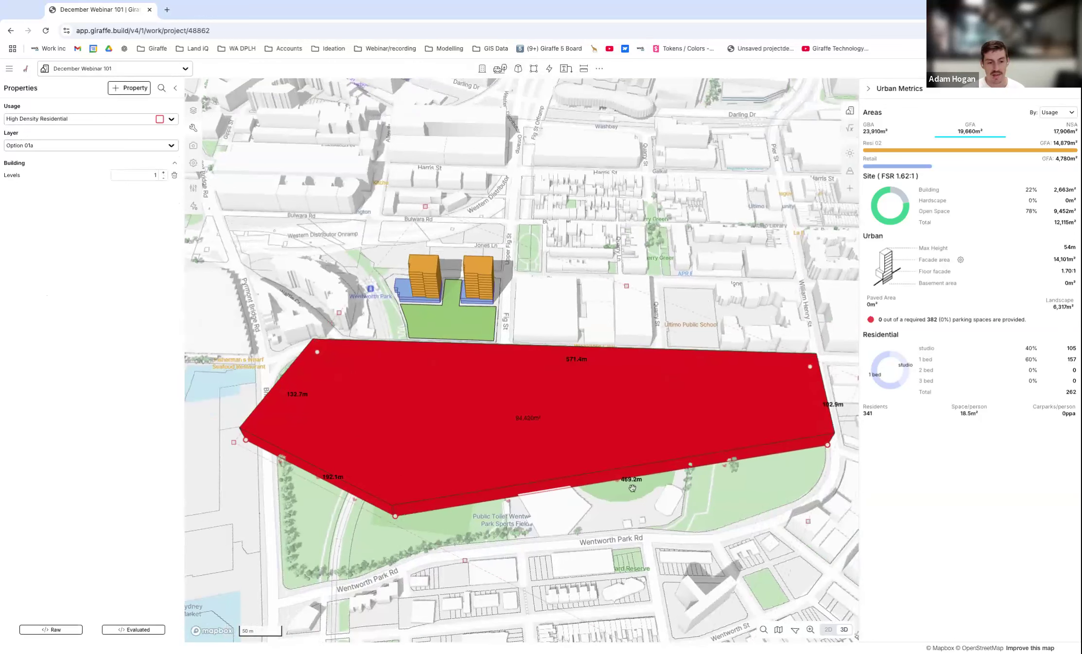
click(617, 479)
drag(617, 479, 825, 475)
drag(614, 495, 790, 503)
drag(562, 512, 713, 531)
drag(554, 523, 631, 529)
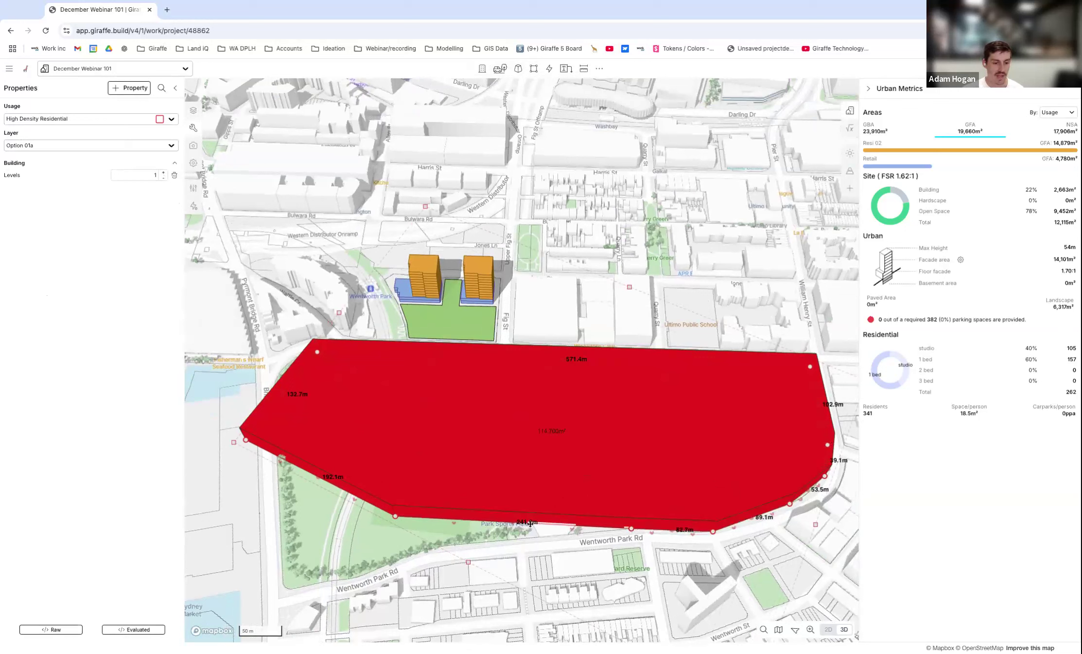
Extend the High Density Residential block's remaining outline to Wentworth Park Rd and Bridge Rd so it covers the whole park, and deselect it.
drag(518, 522, 446, 542)
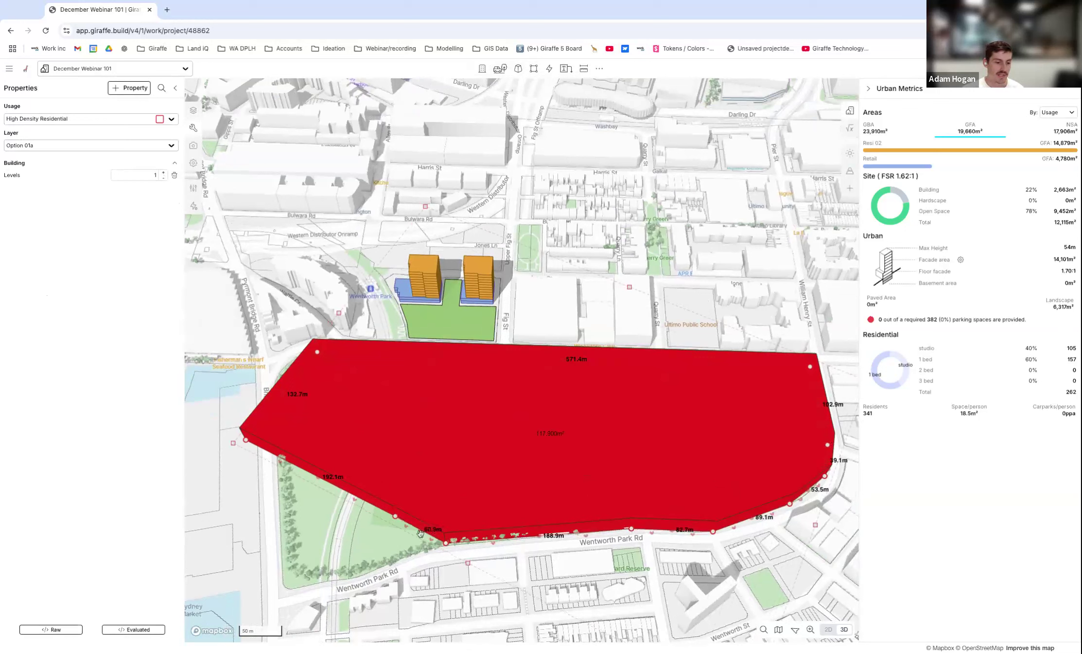
drag(397, 517, 287, 591)
drag(245, 441, 275, 441)
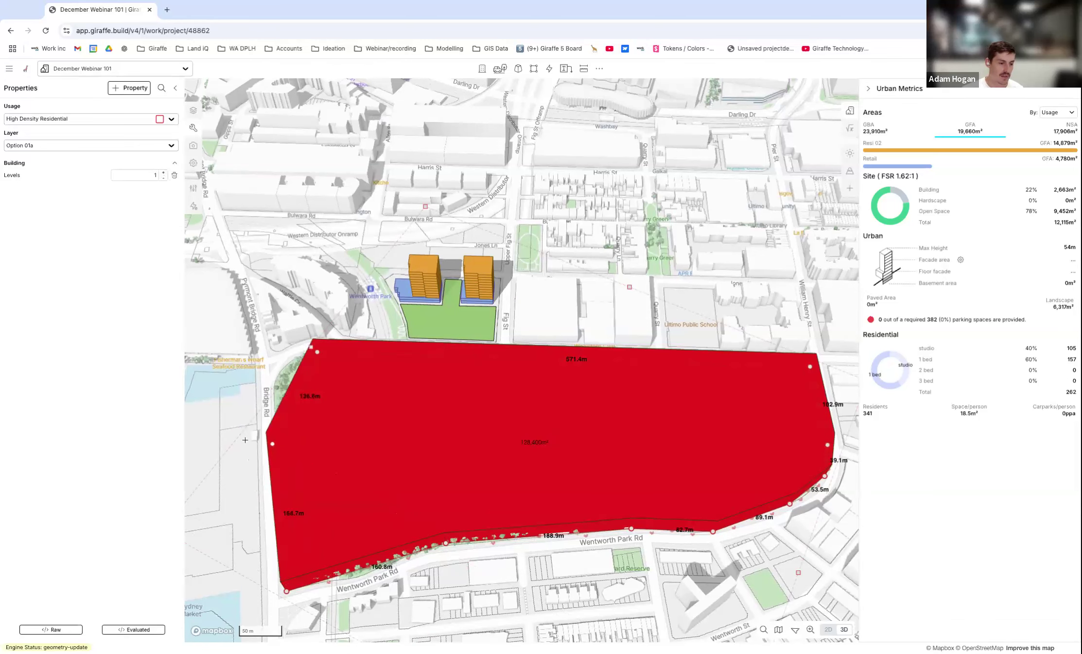
drag(316, 352, 286, 355)
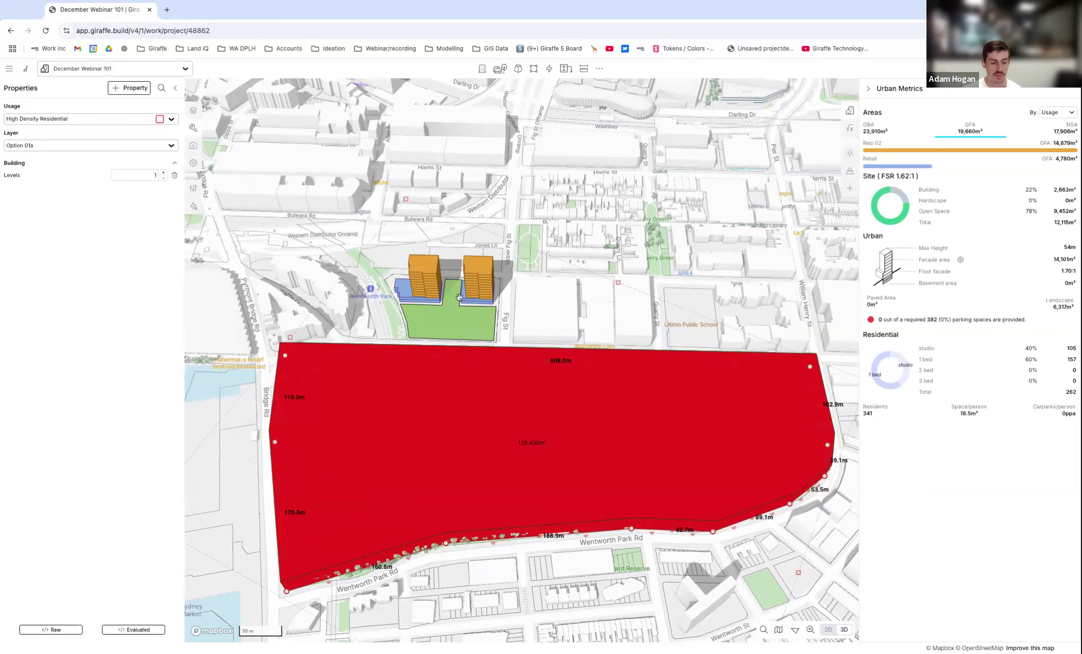
scroll(551, 511, down, 3)
right_drag(552, 512, 520, 490)
click(344, 442)
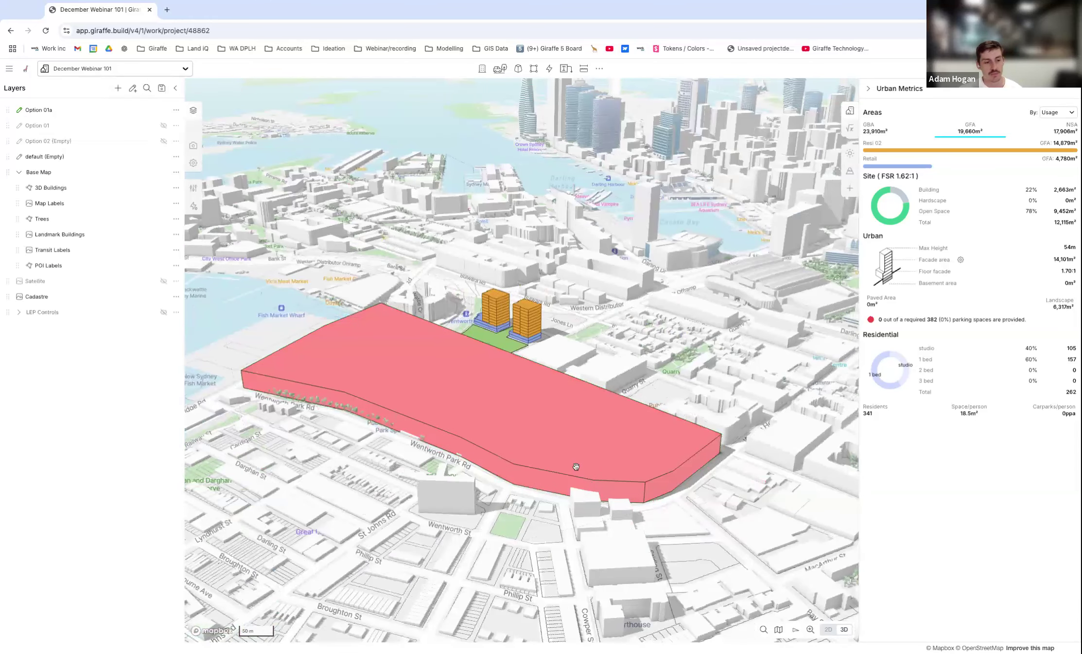
Inspect the High Density Residential block over Wentworth Park from several angles and delete it.
click(563, 439)
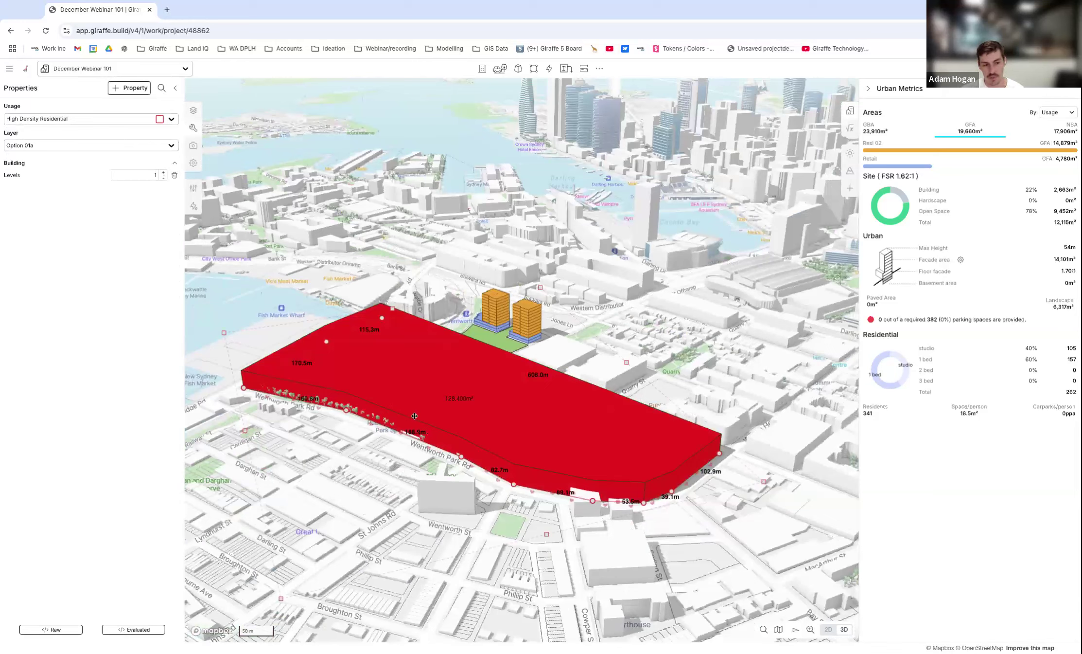
scroll(401, 362, down, 1)
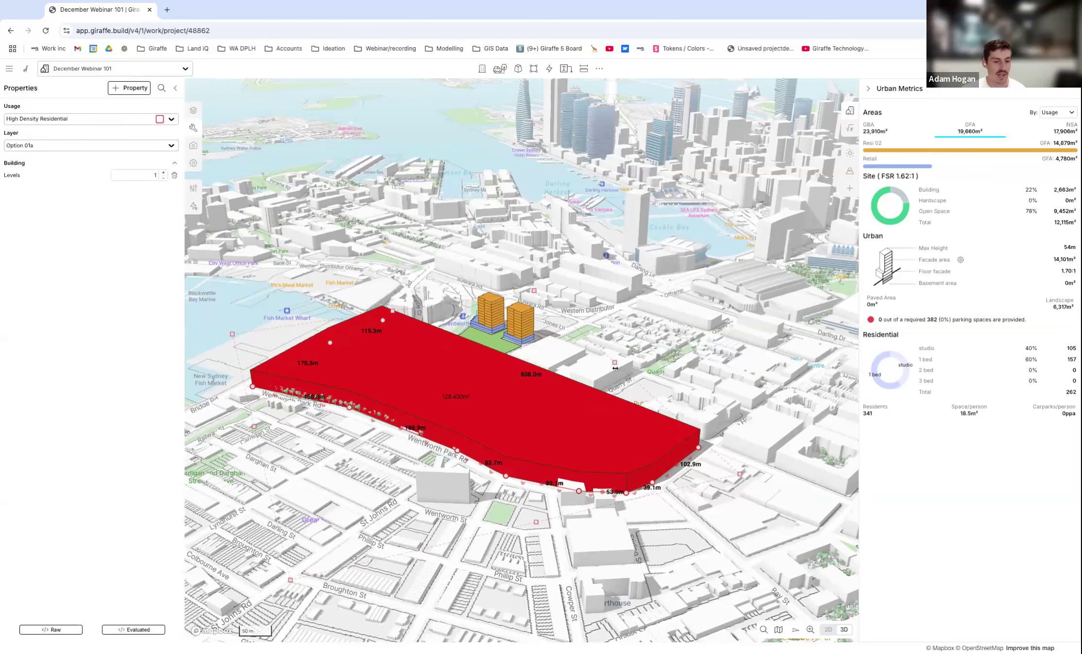
right_drag(315, 316, 380, 368)
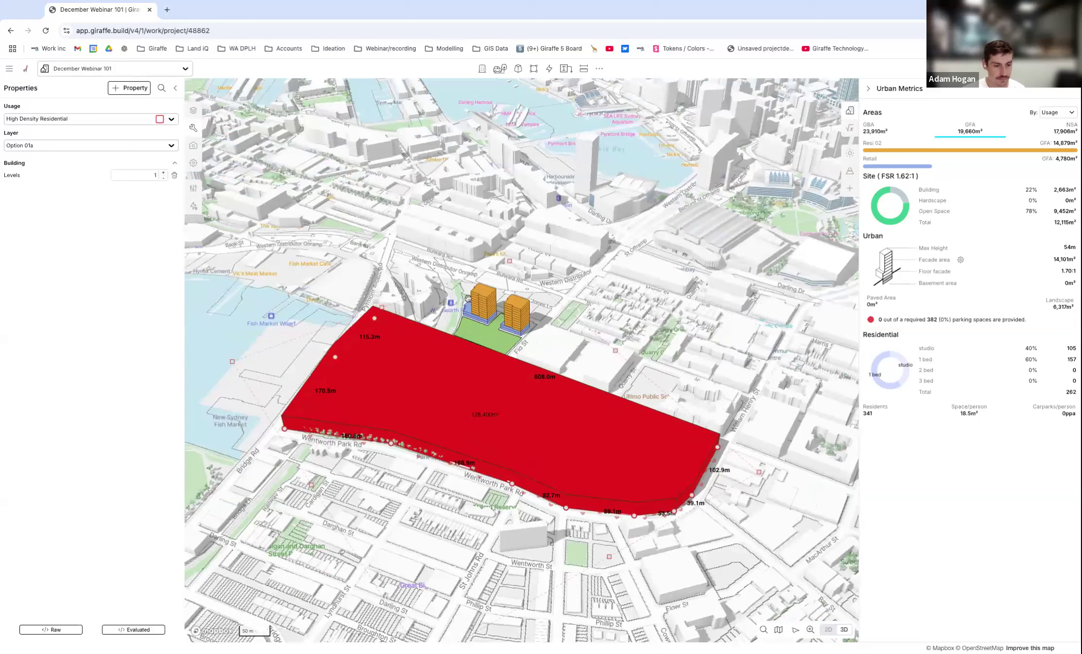
scroll(468, 298, up, 3)
click(681, 308)
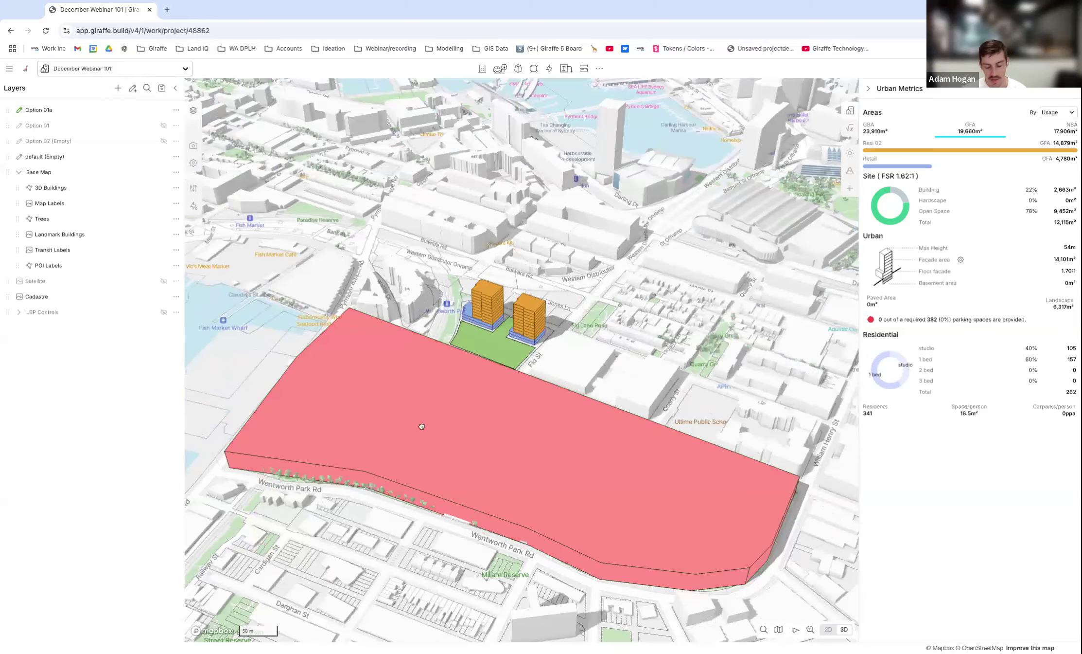
click(422, 426)
key(Delete)
Generate a Residential - Apartments building along a line about 101 m long in Wentworth Park, across Wattle St from the site.
scroll(492, 316, up, 5)
right_drag(491, 316, 576, 392)
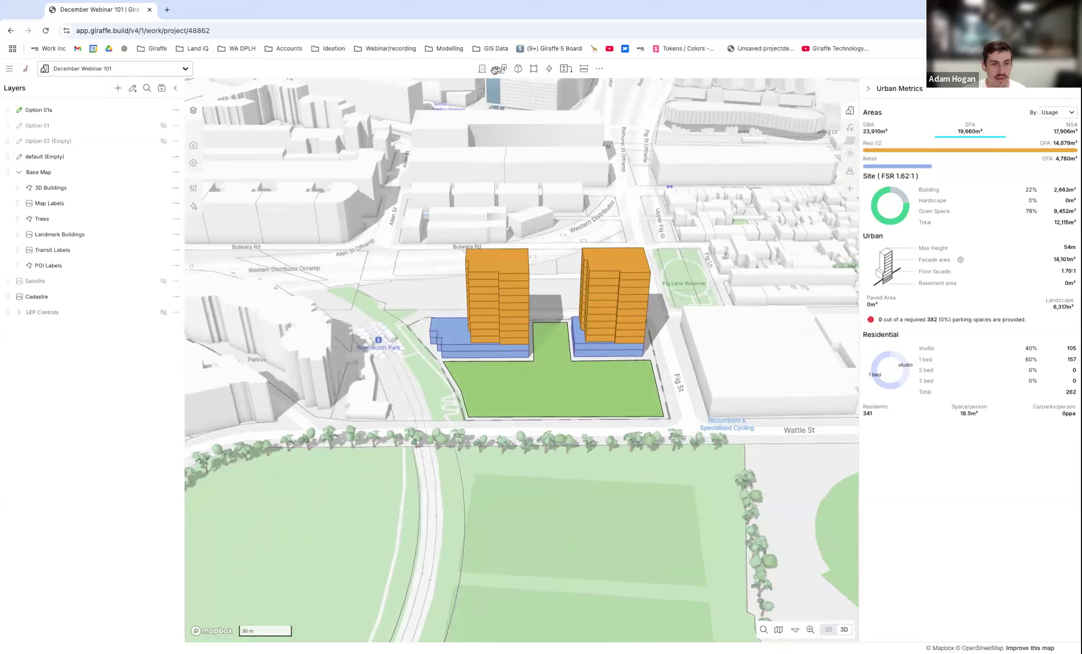
click(534, 69)
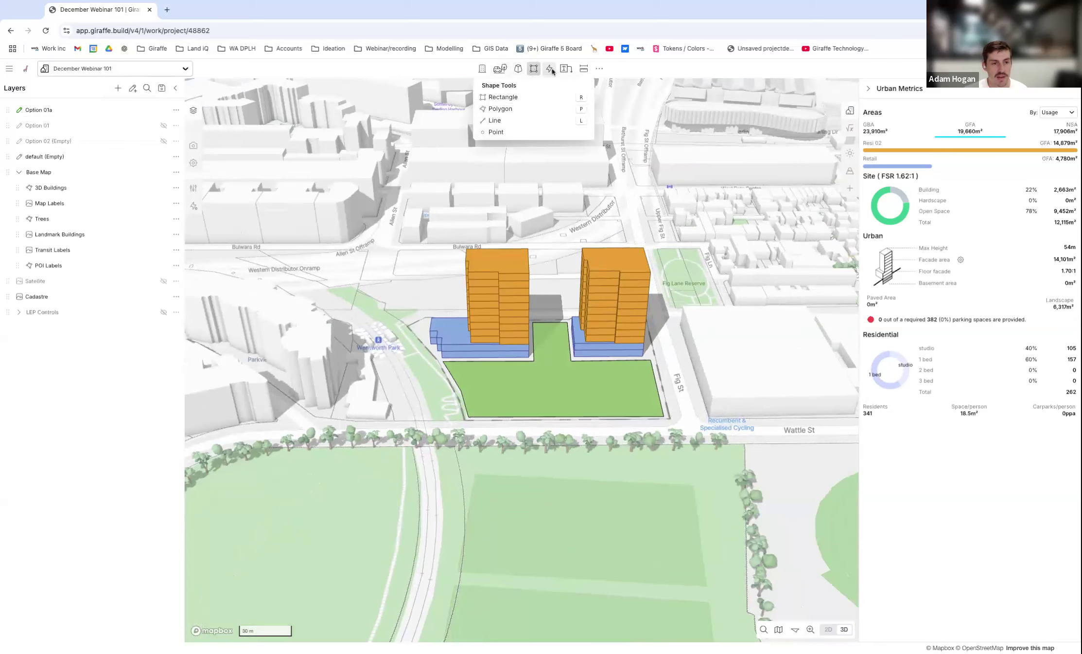
click(551, 70)
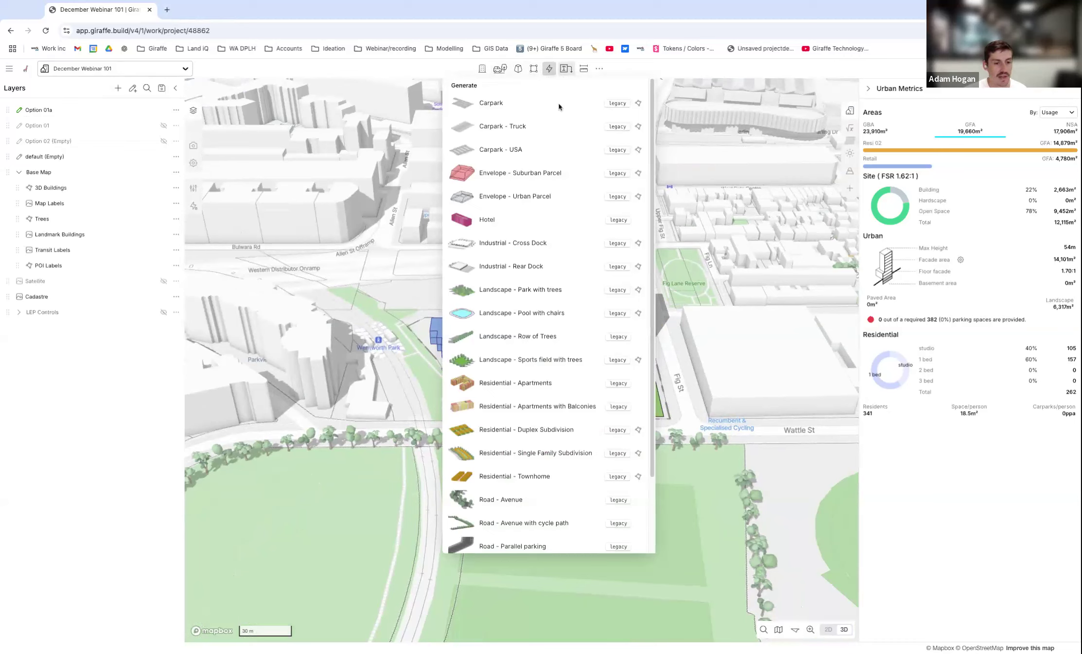
click(500, 382)
click(442, 547)
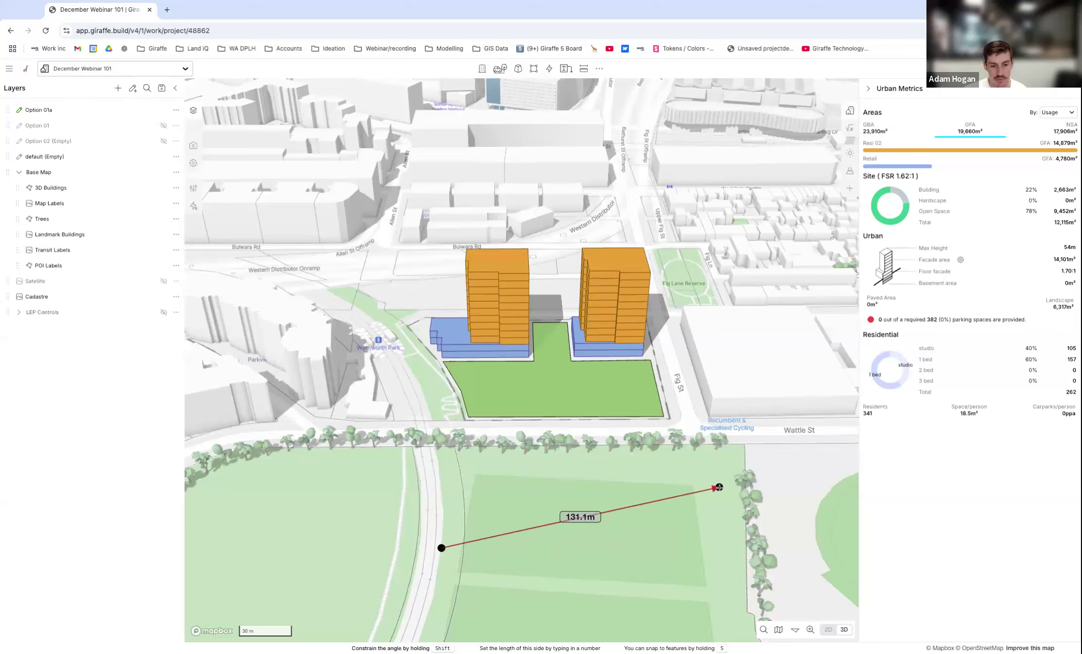
double_click(665, 510)
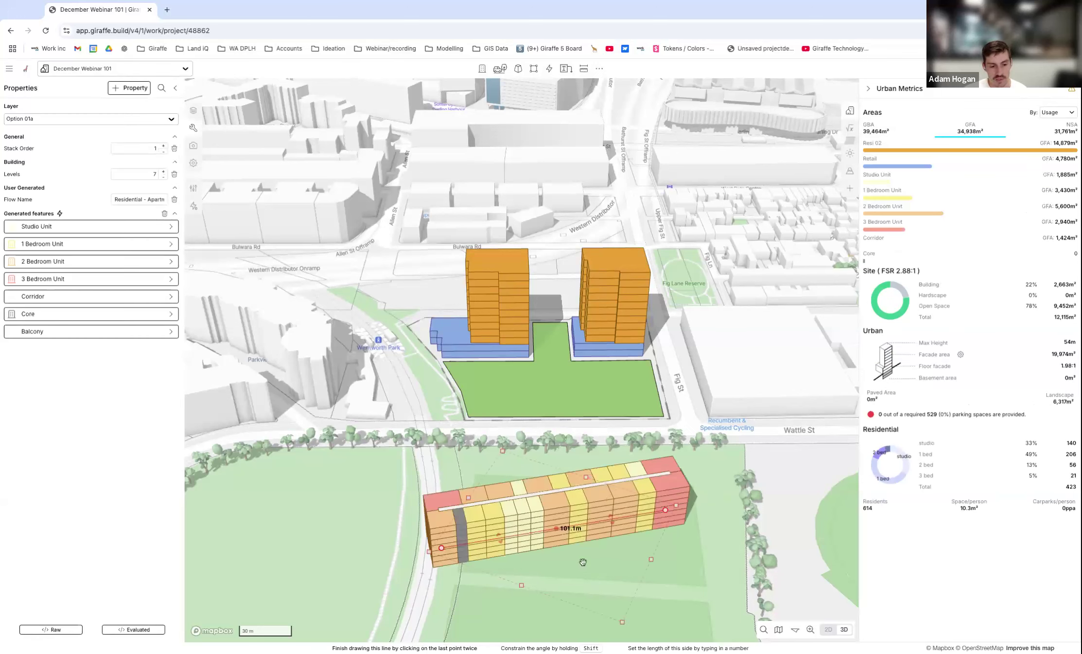
Bend the apartment building at its midpoint into an L shape with wings about 70.8 m and 49.5 m long.
scroll(583, 561, up, 3)
mouse_move(572, 551)
right_down()
mouse_move(603, 552)
mouse_move(588, 556)
right_up()
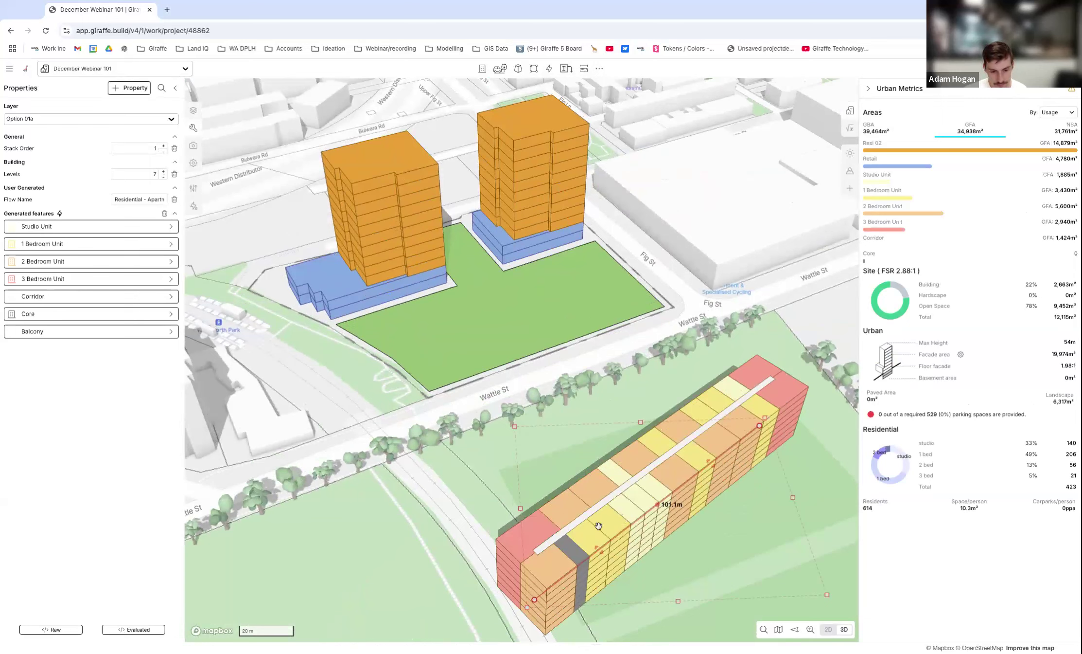
drag(658, 505, 754, 522)
scroll(614, 383, down, 2)
scroll(615, 384, down, 3)
drag(704, 409, 669, 399)
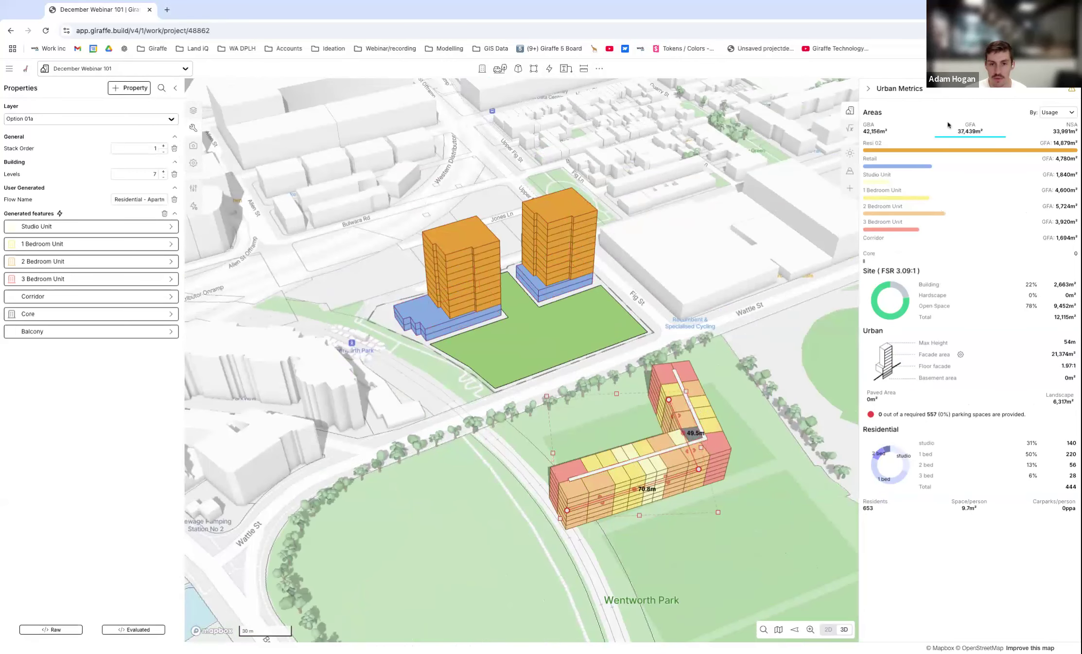
Reshape the L-shaped apartment building to wings of about 95.6 m and 44.8 m, and delete it.
scroll(691, 403, up, 3)
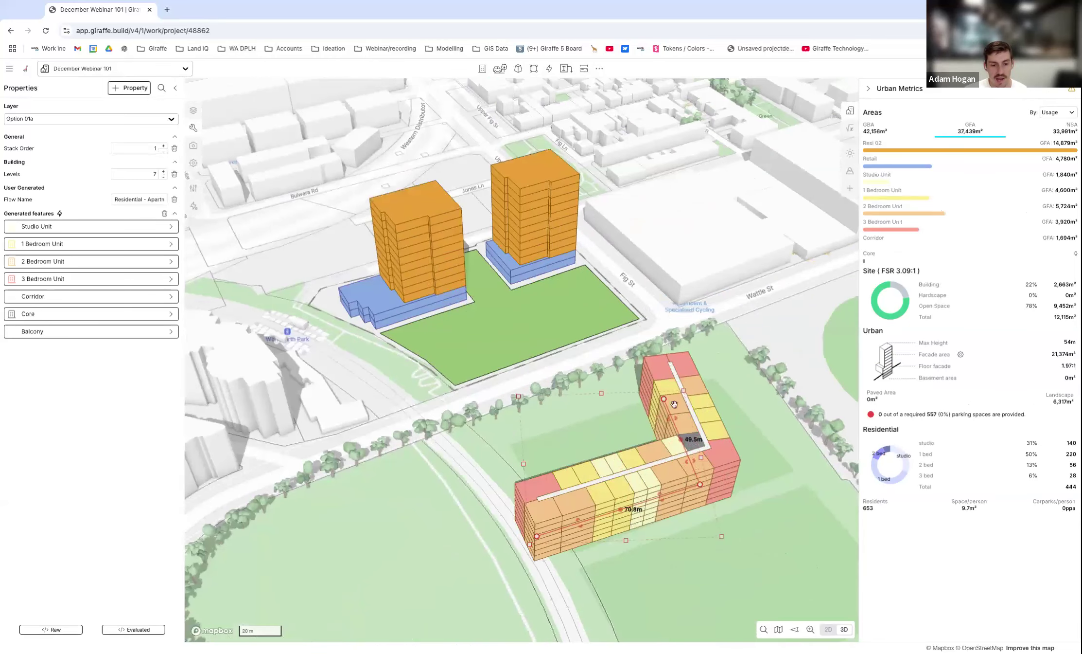
drag(665, 400, 703, 396)
drag(700, 486, 756, 472)
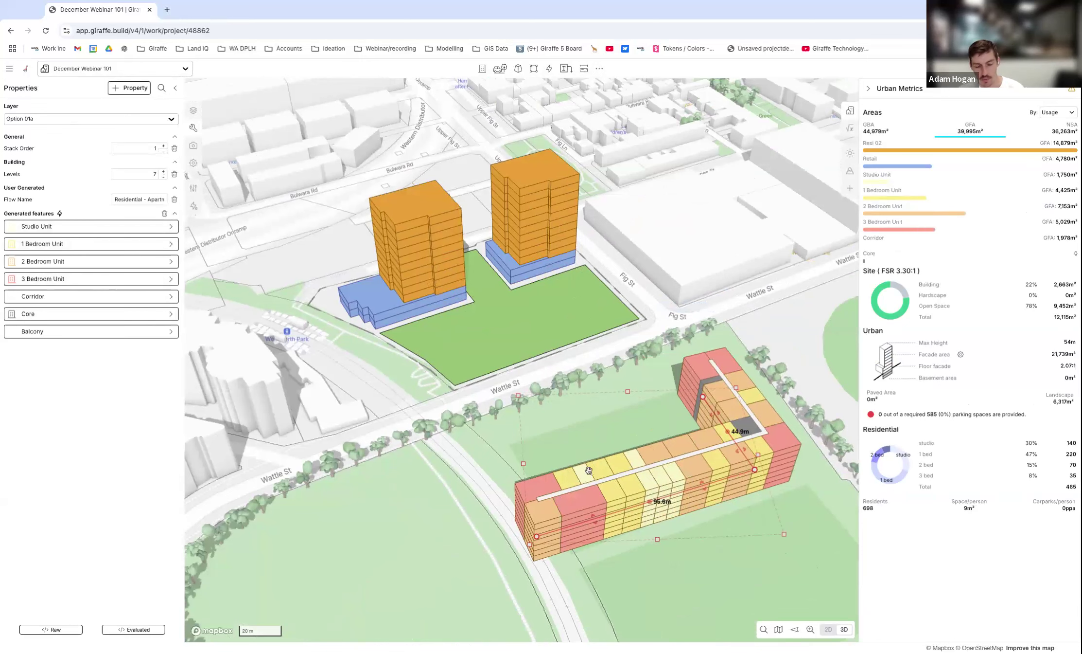
key(Delete)
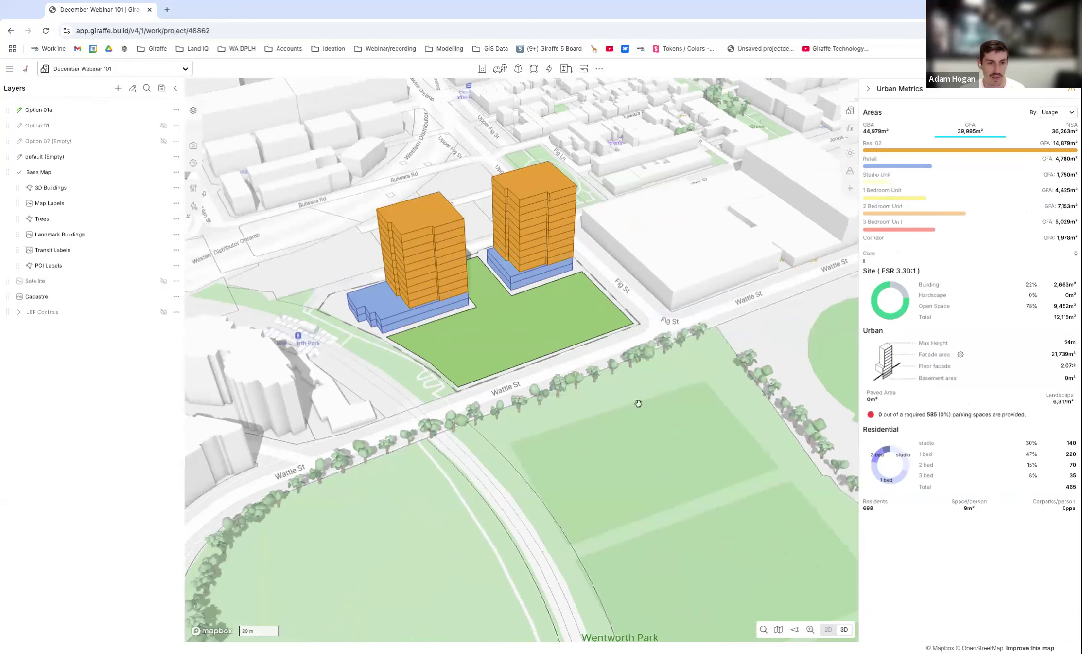
click(552, 73)
click(550, 72)
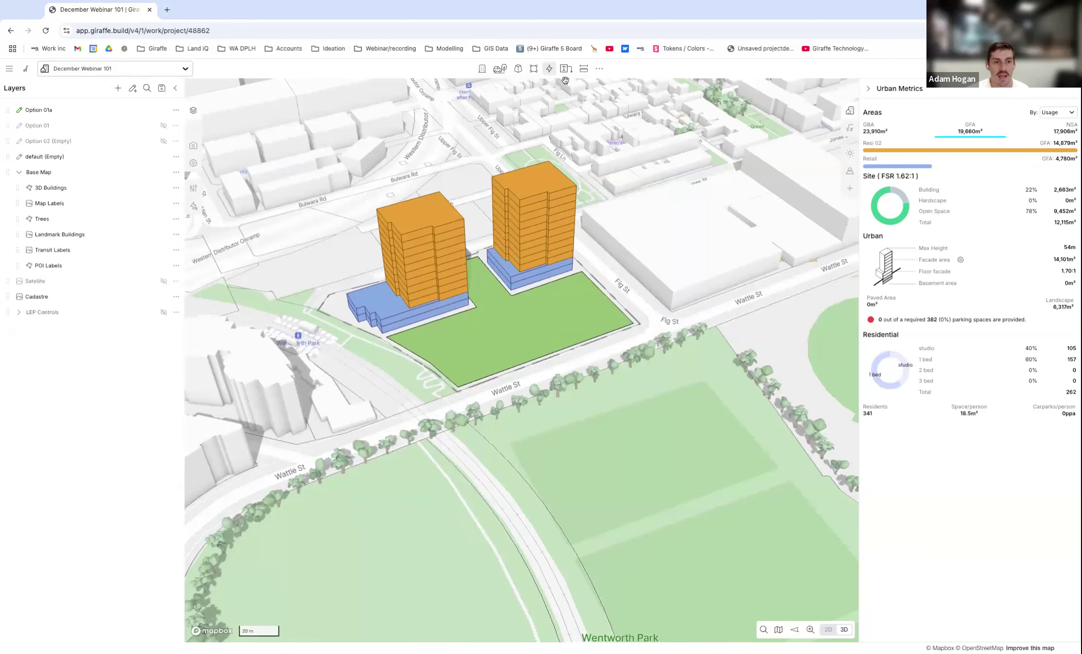
click(566, 69)
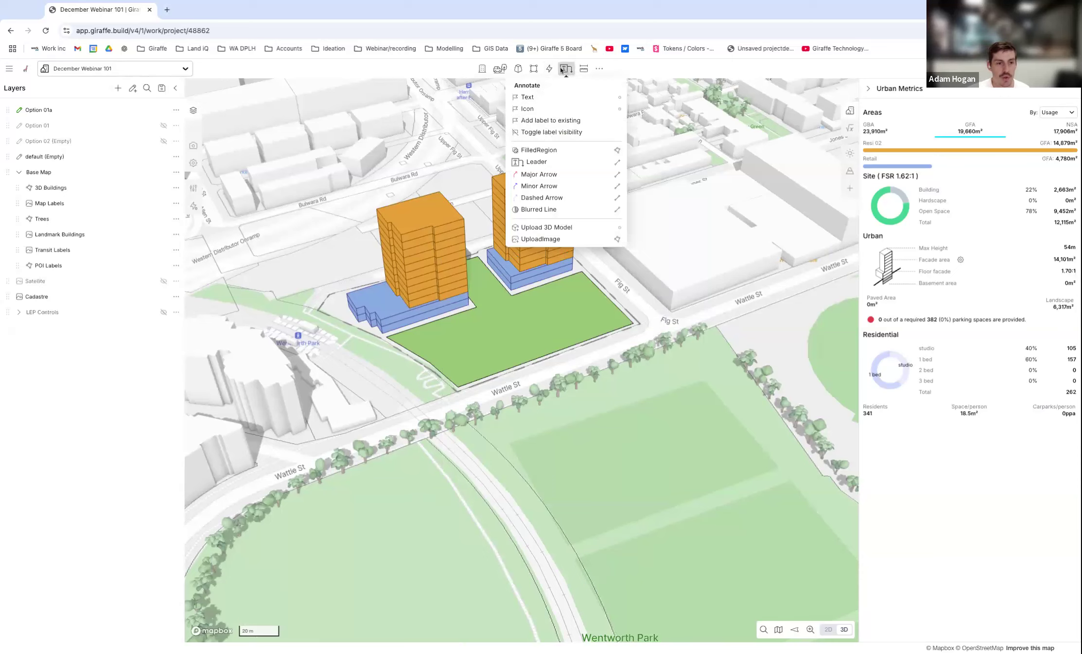
click(690, 196)
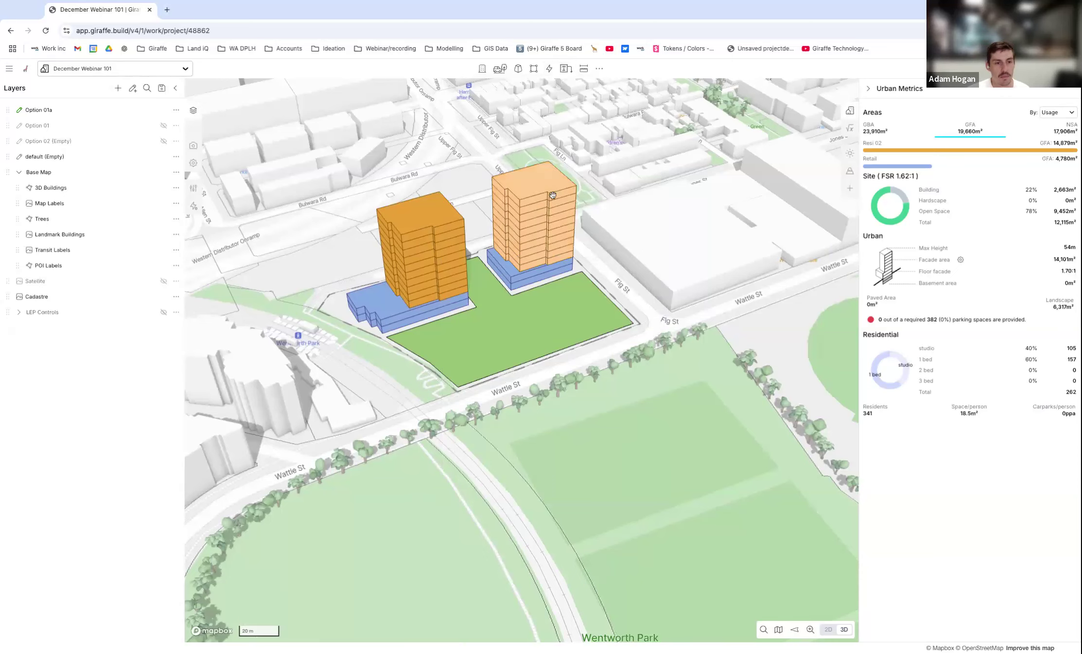
right_drag(536, 415, 553, 407)
scroll(595, 464, down, 2)
scroll(583, 302, up, 3)
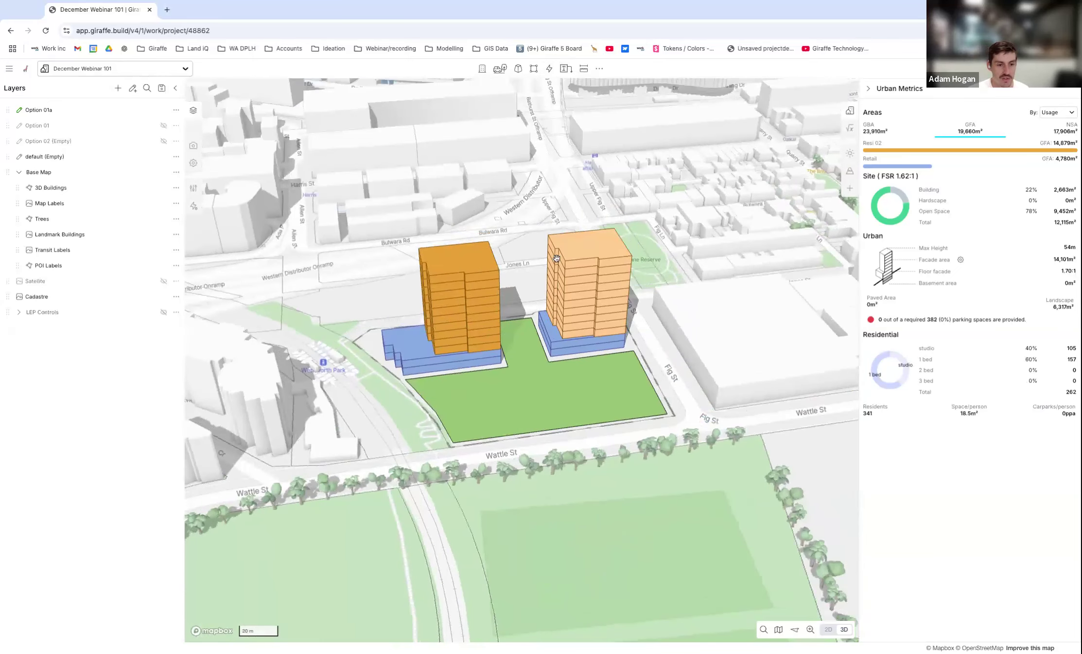
Place a text annotation on the green landscape in front of the two towers, reading "Proposed development".
click(566, 68)
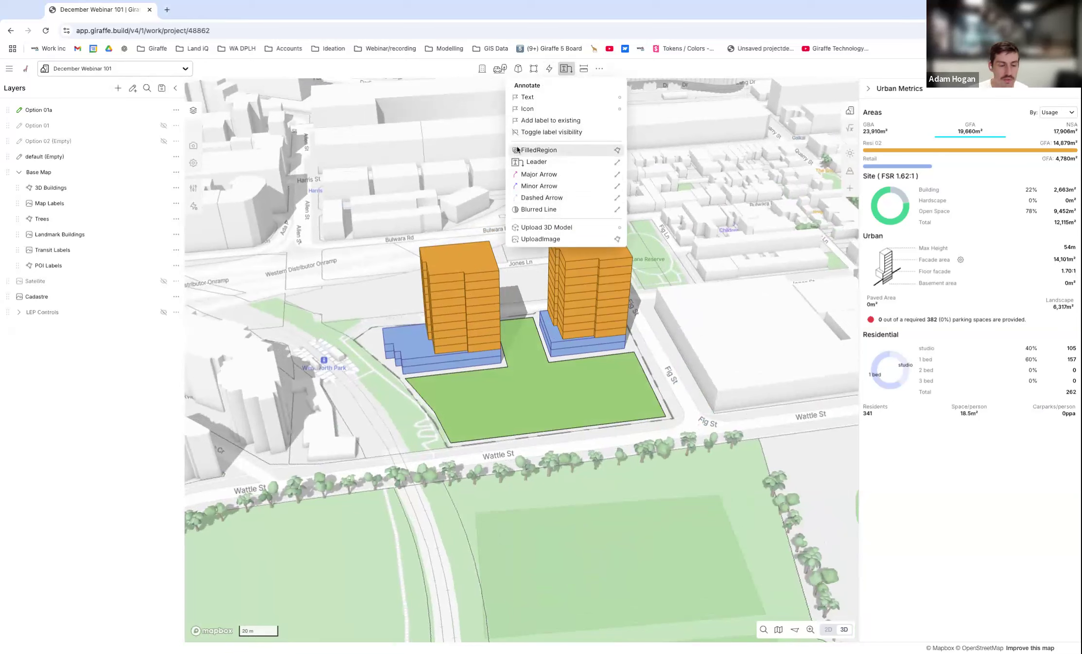
click(536, 98)
click(530, 379)
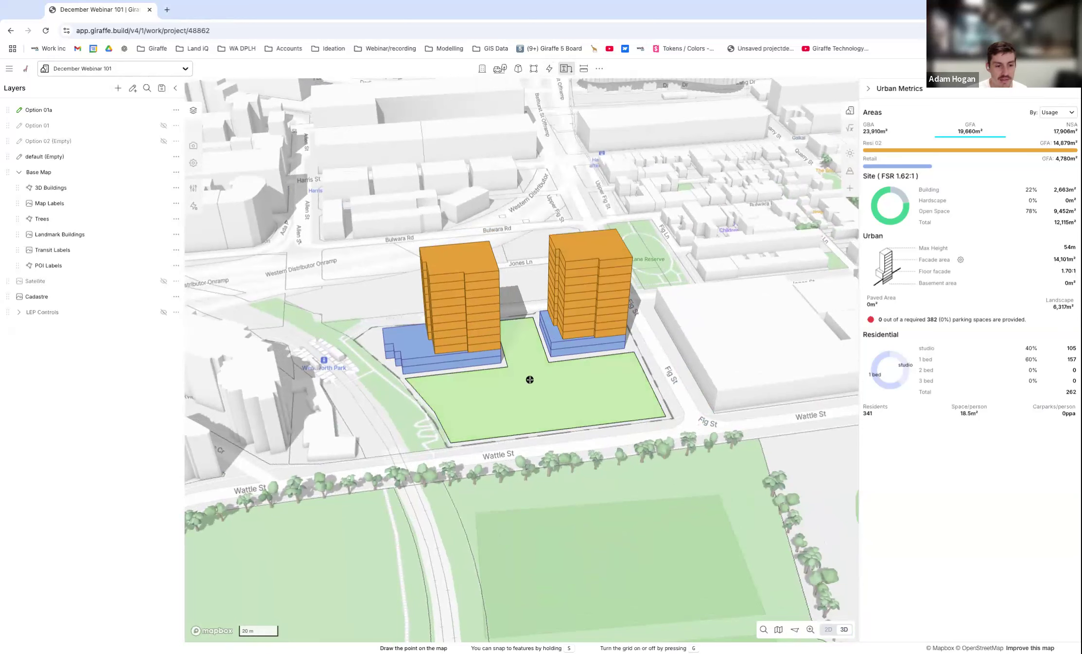
click(125, 202)
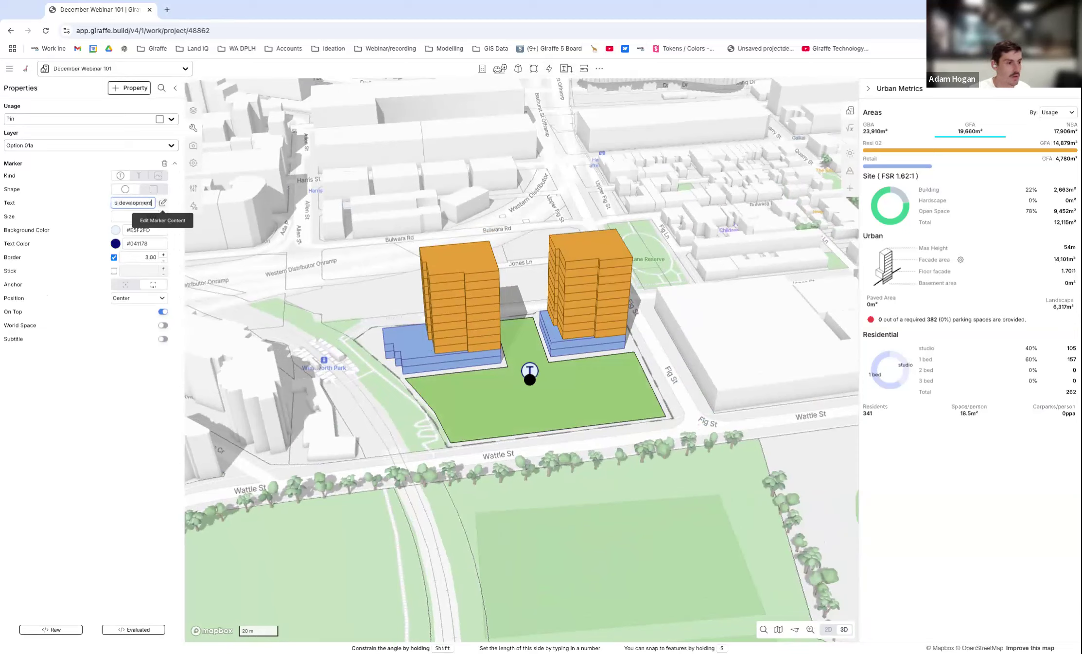
Give the Proposed development marker a white background (#ffffff) and a rectangular shape.
click(116, 230)
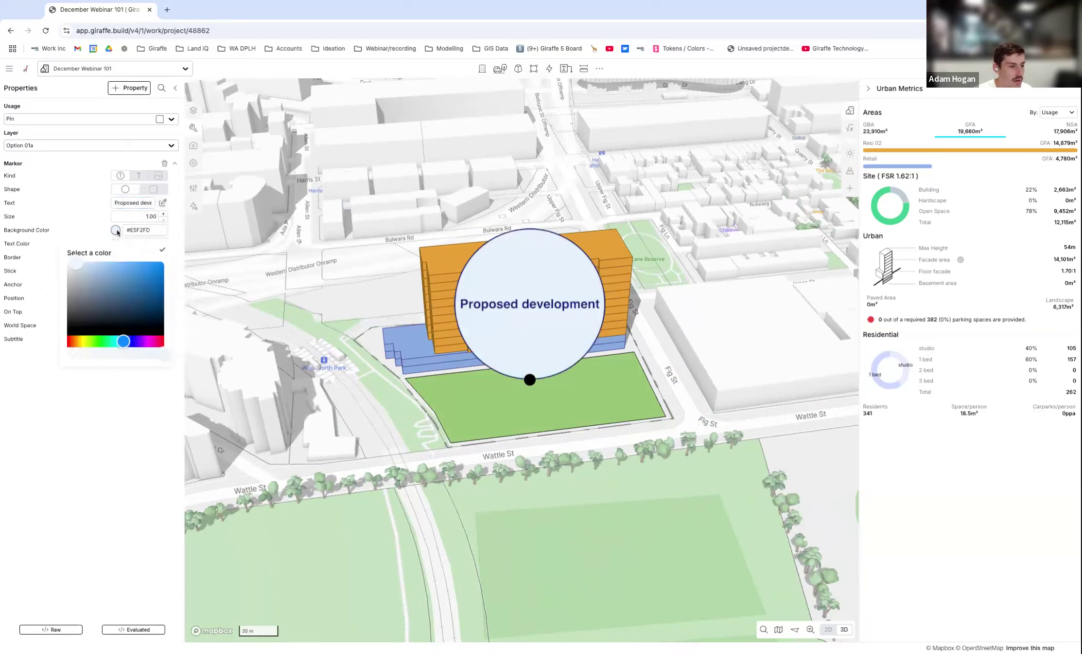
drag(74, 268, 68, 263)
click(162, 249)
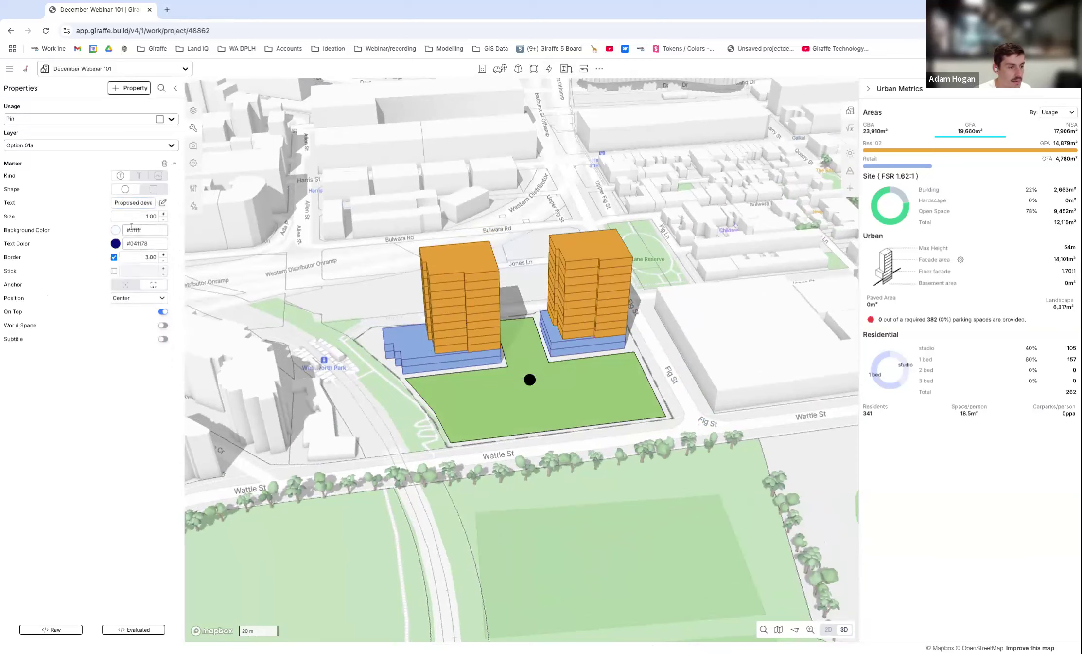
click(153, 188)
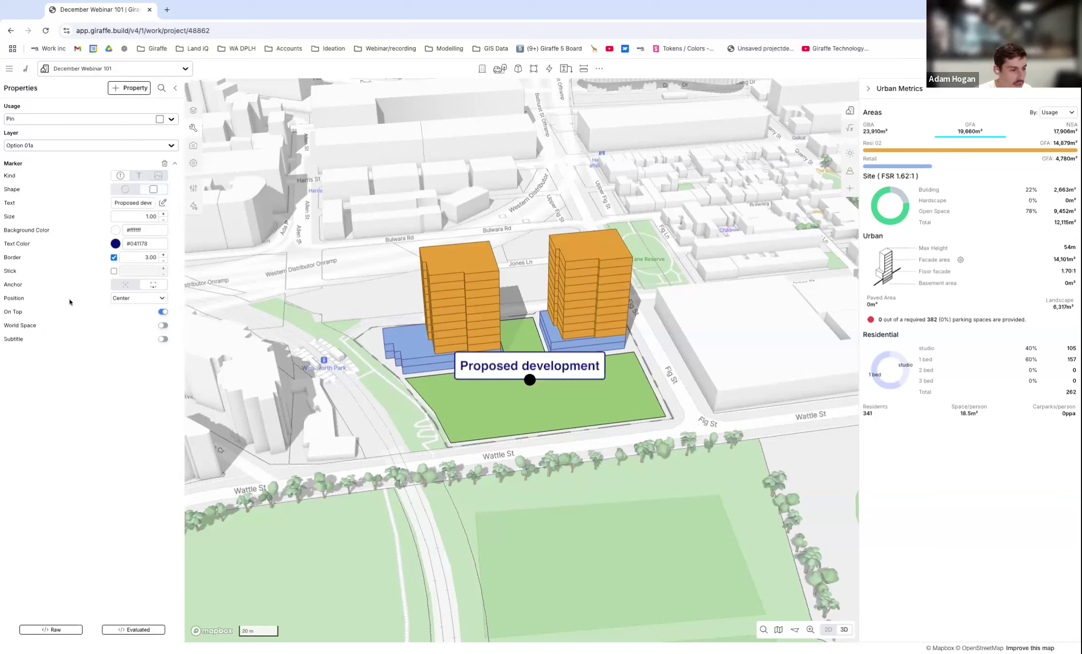
Turn on the marker's stick and set its height to 60.
click(114, 271)
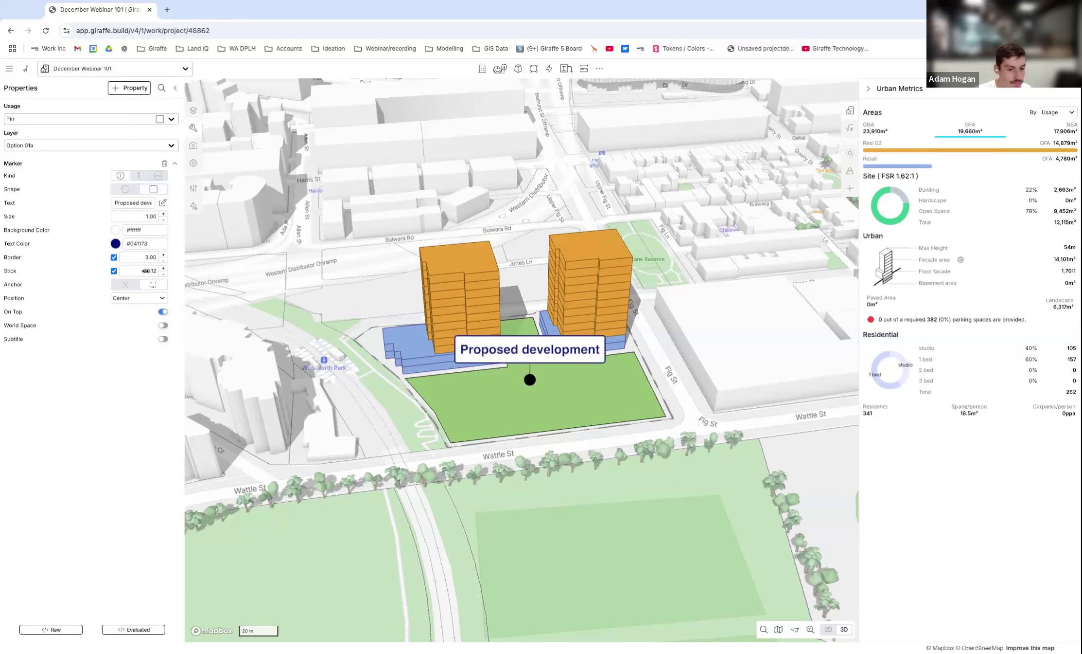
drag(146, 270, 407, 325)
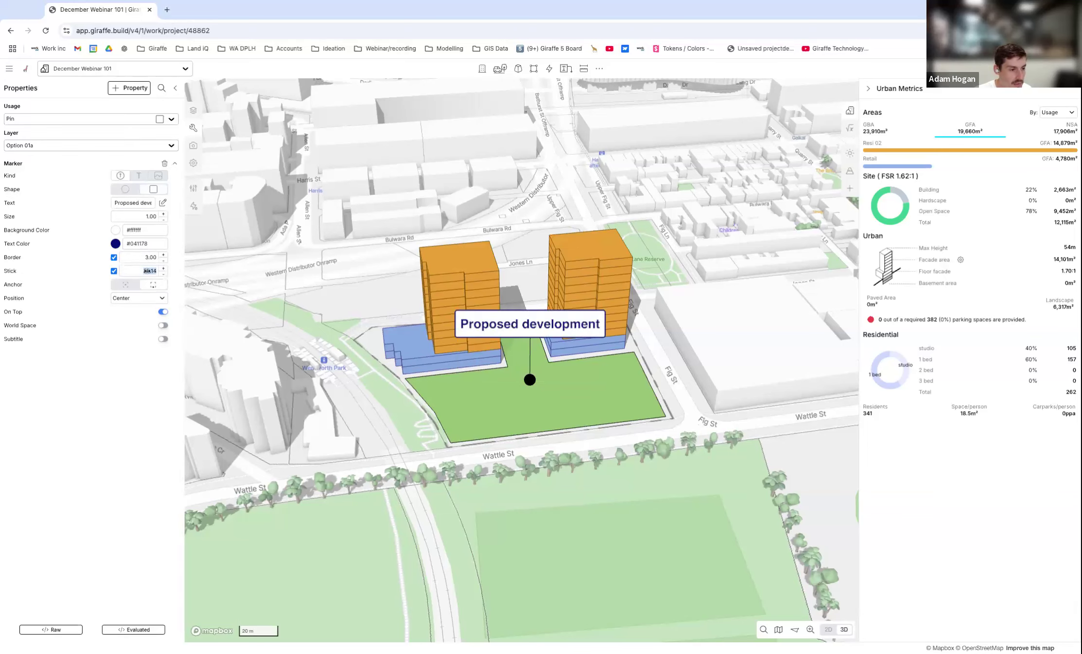
text(3)
key(Return)
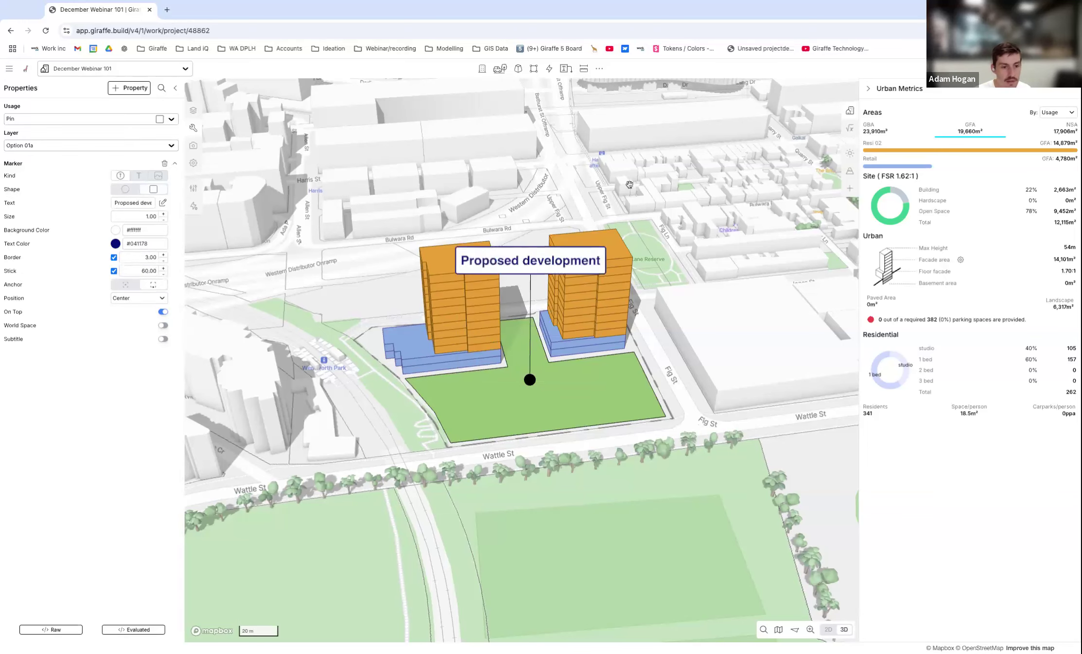
Move the marker to the outer edge of the retail podium beside the Wentworth Park transit stop and turn on World Space.
scroll(464, 346, down, 5)
right_drag(533, 360, 505, 360)
drag(504, 360, 484, 355)
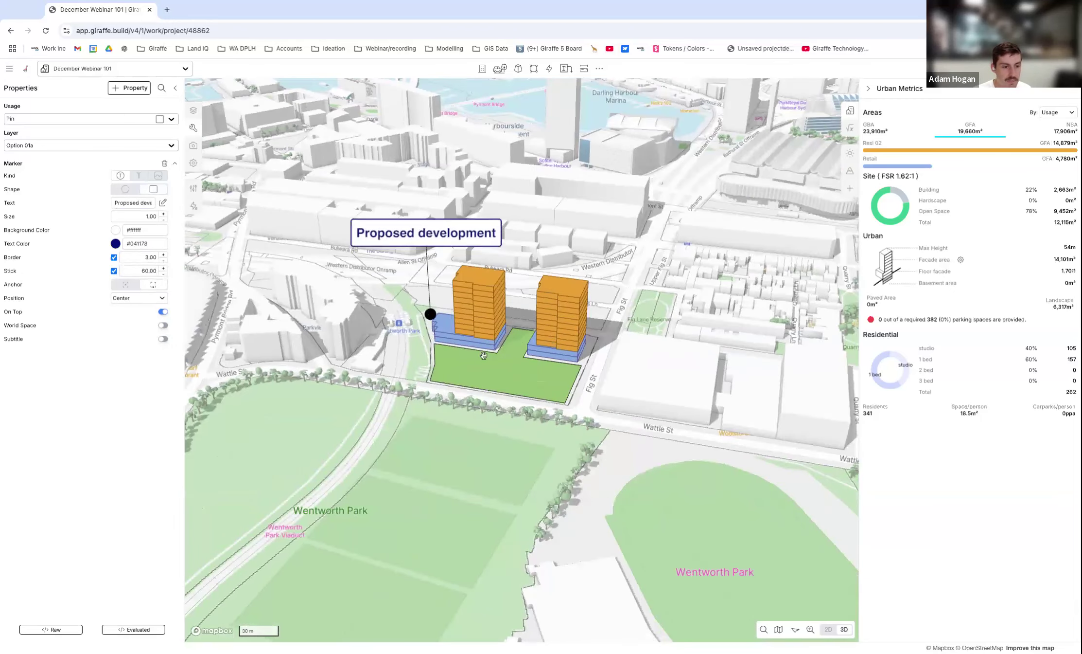
scroll(484, 355, down, 3)
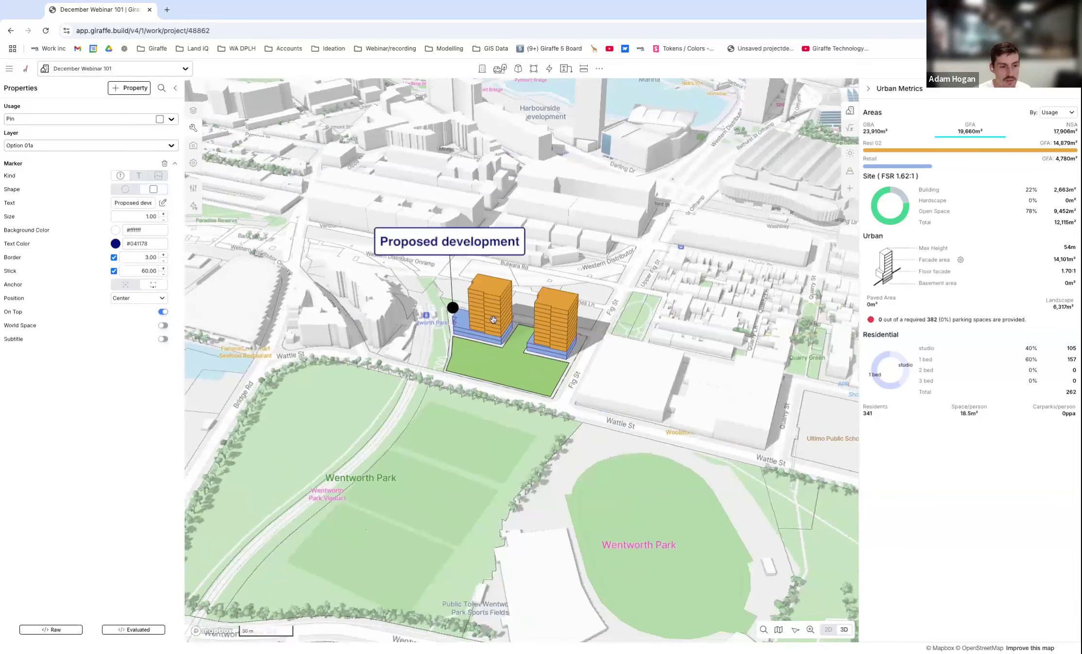
scroll(493, 319, up, 2)
click(163, 325)
scroll(485, 306, down, 8)
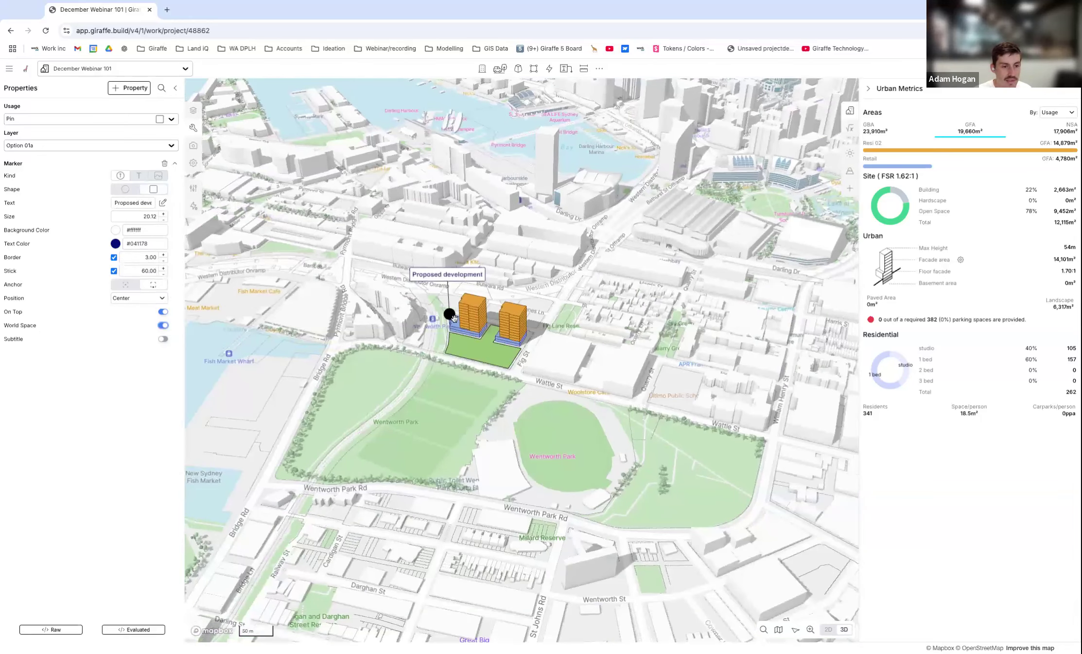
Deselect the marker and examine how the Proposed development label scales with the towers at different zoom levels and angles.
scroll(456, 316, up, 5)
click(463, 417)
right_drag(471, 418, 482, 354)
scroll(488, 373, down, 2)
right_drag(488, 373, 481, 380)
scroll(475, 398, up, 3)
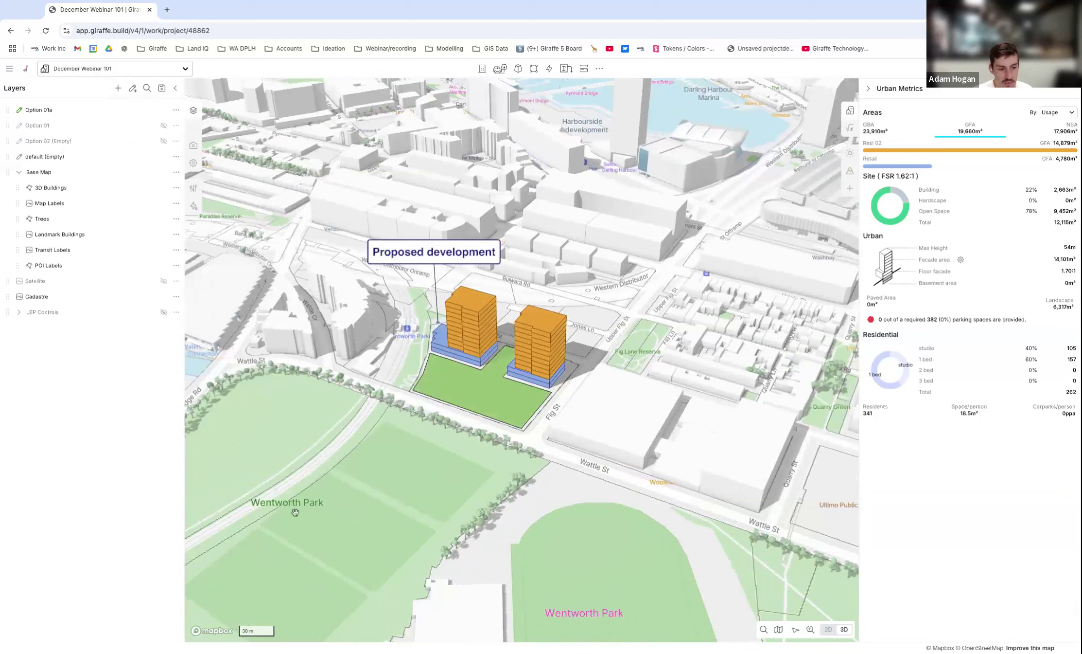
scroll(408, 375, down, 2)
scroll(408, 375, down, 2)
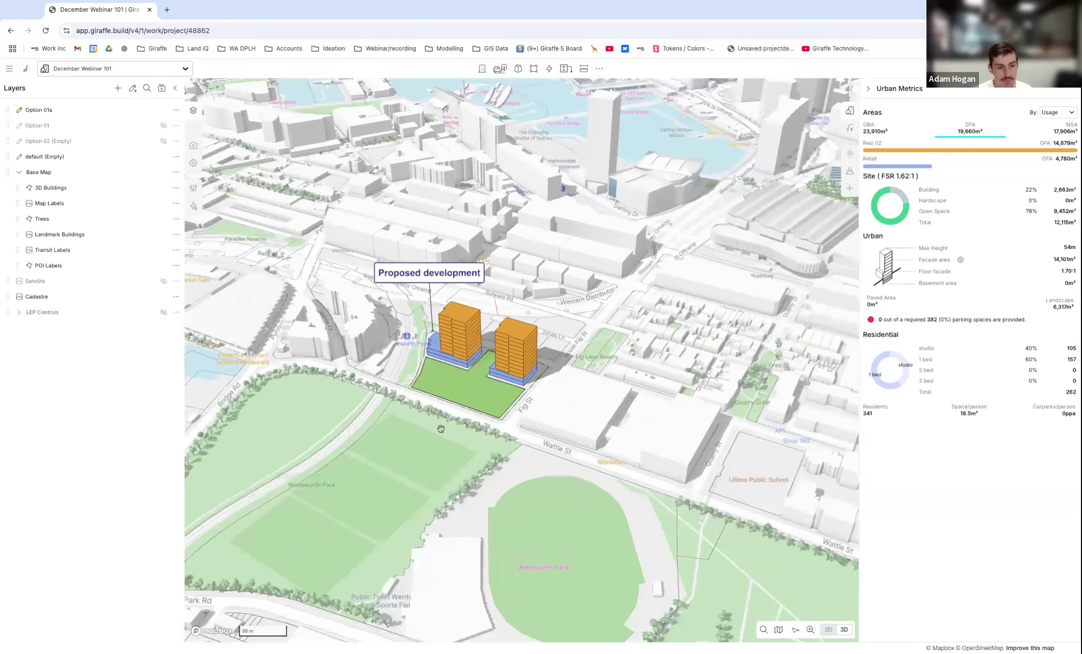
Frame the proposed development with its surroundings and save this as a new view titled Home.
scroll(466, 316, up, 3)
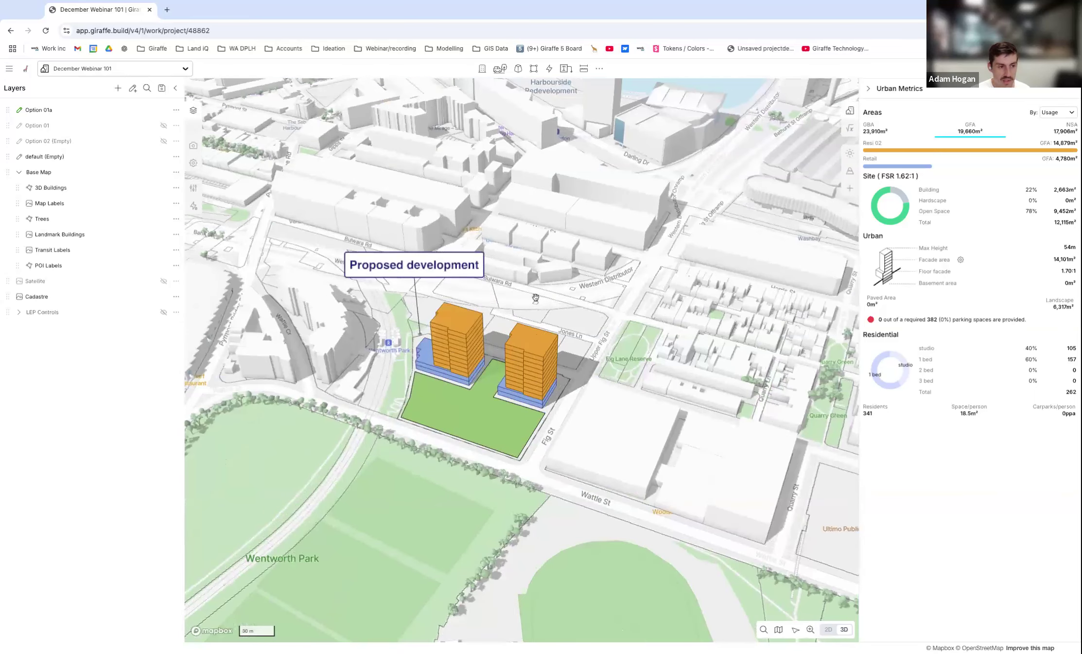
click(193, 147)
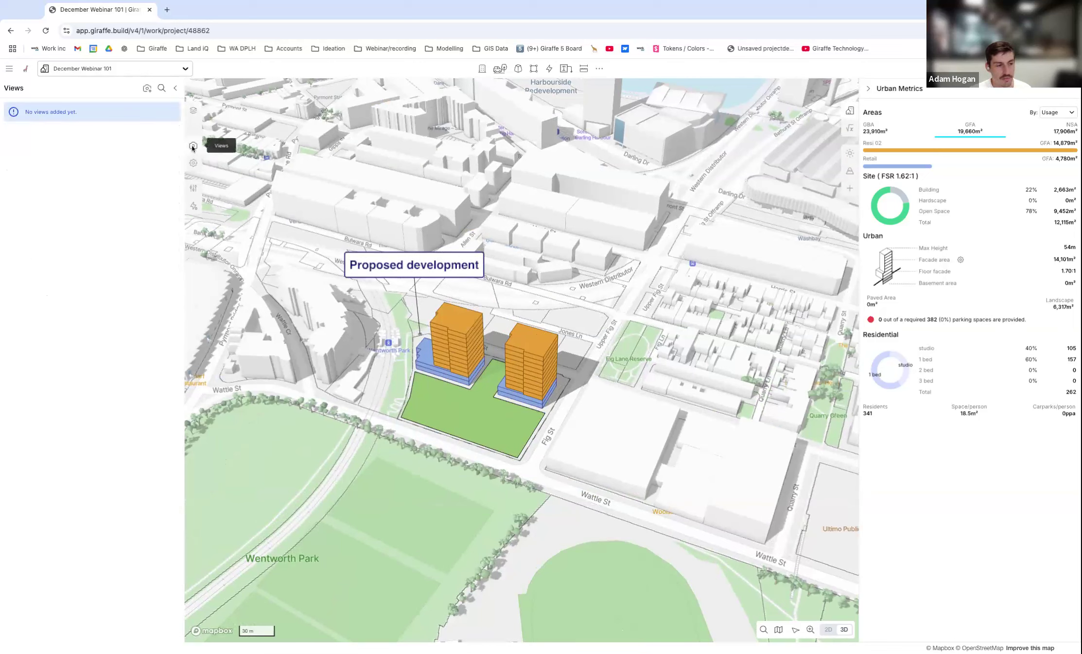
click(155, 95)
click(430, 126)
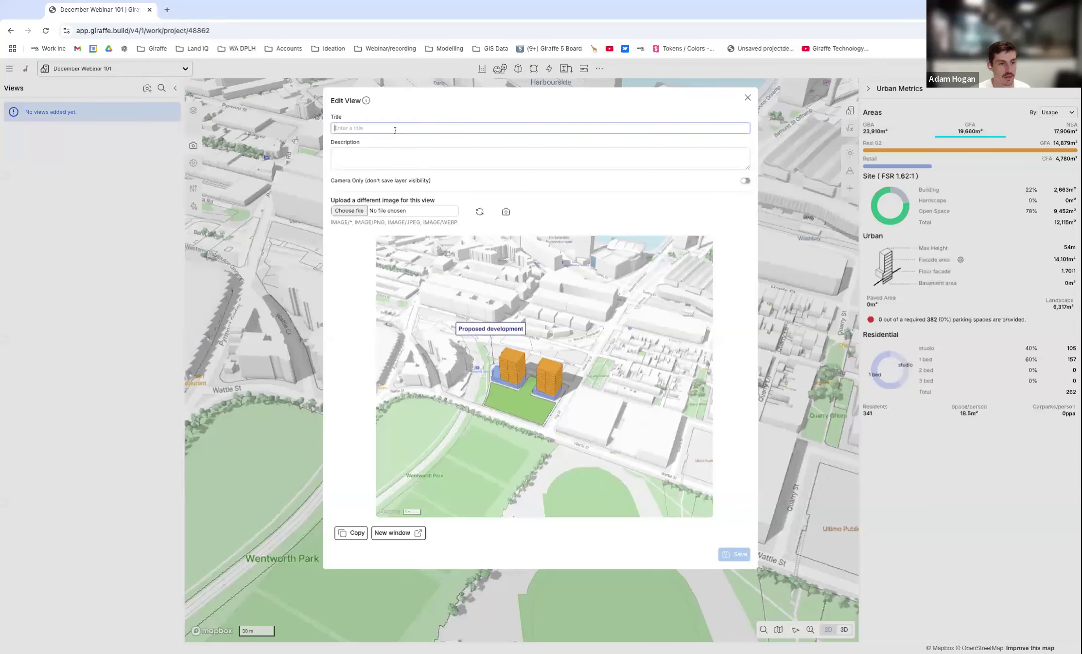
text(Home)
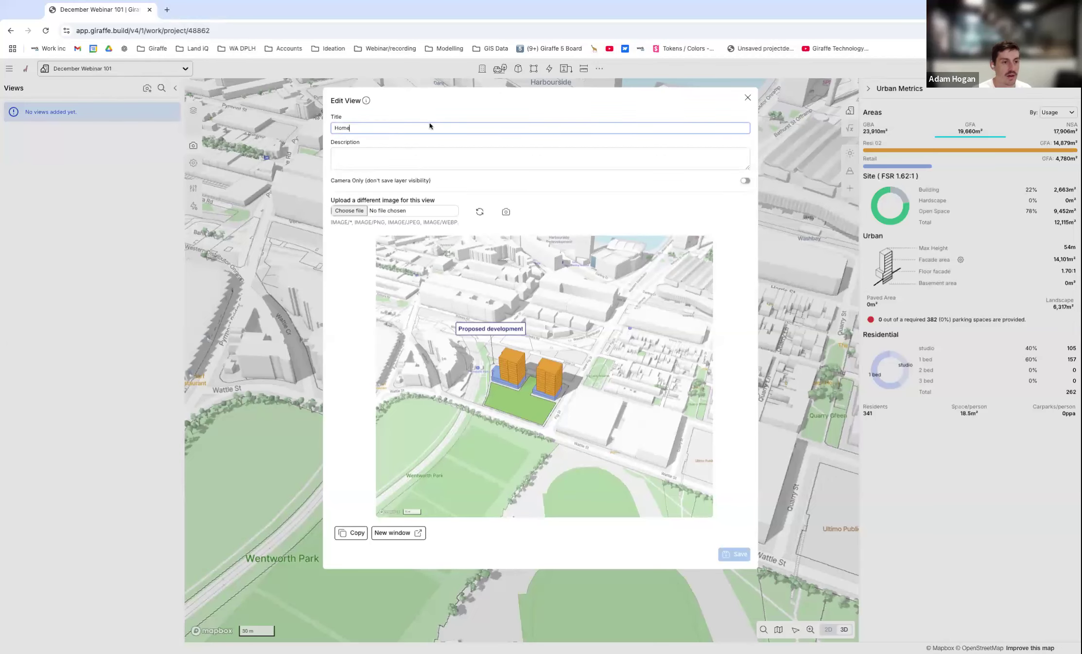
key(Tab)
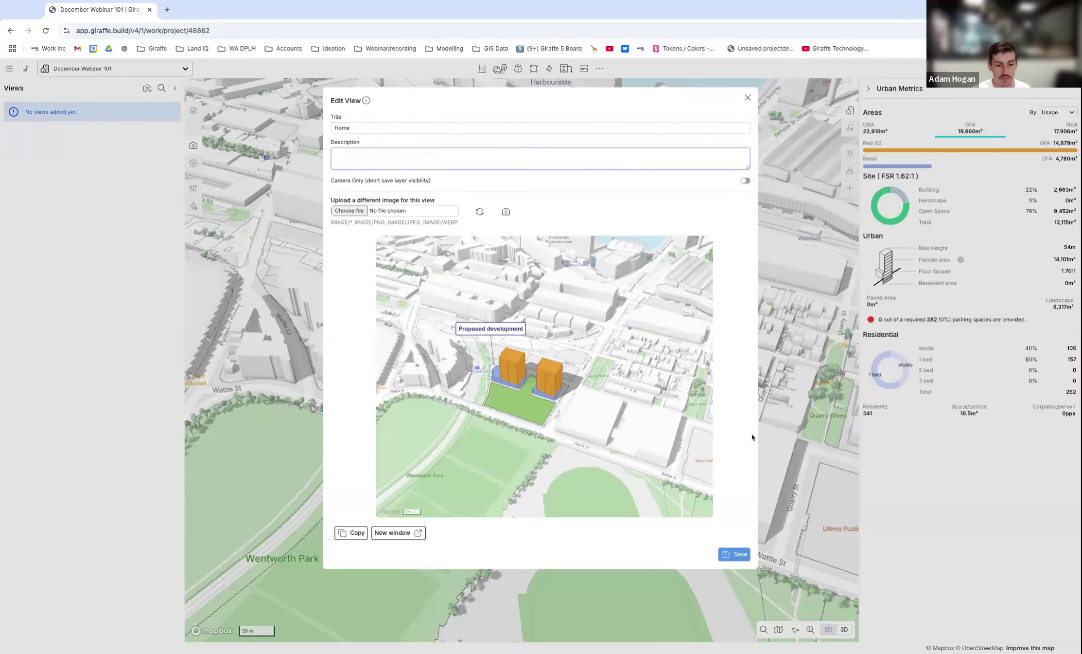
click(732, 554)
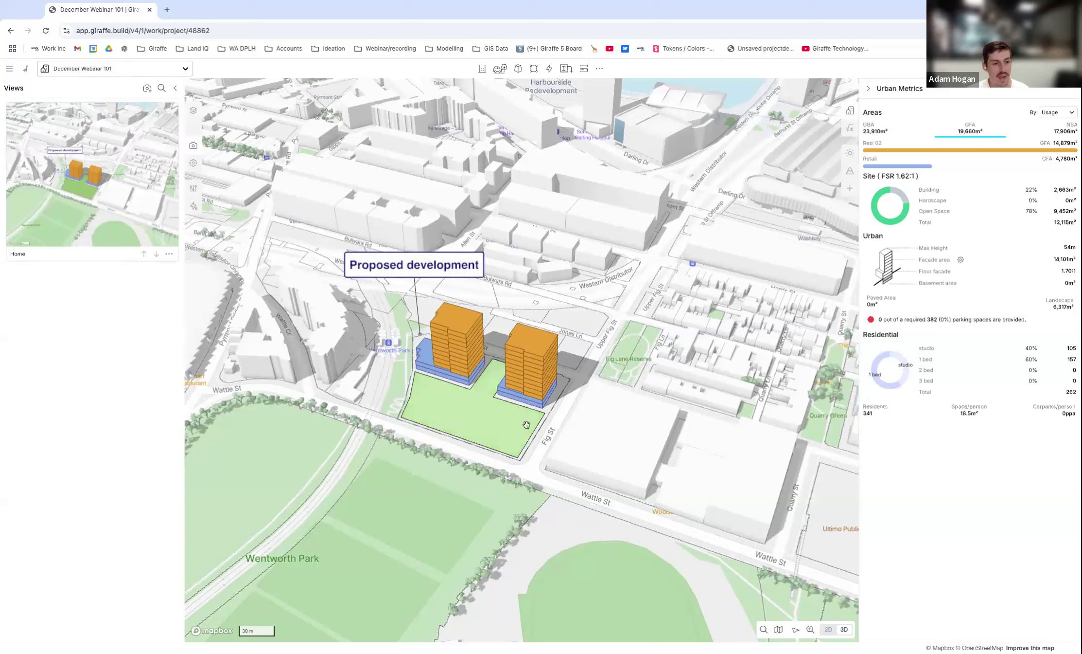
Hide the Option 01a layer and show the Option 01 layer.
click(193, 109)
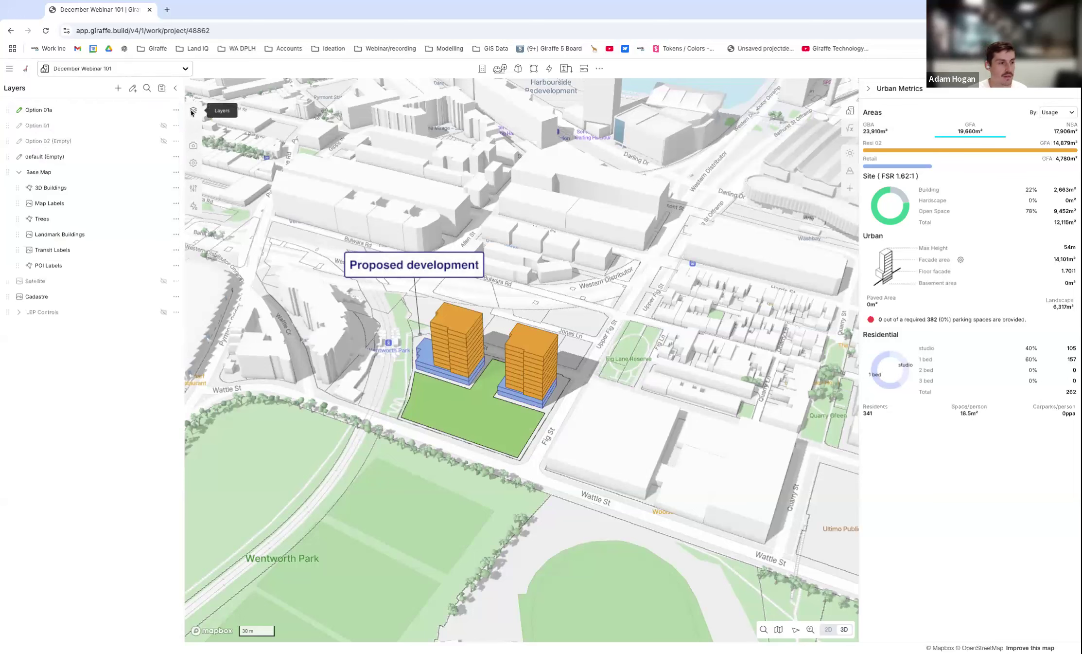
click(164, 110)
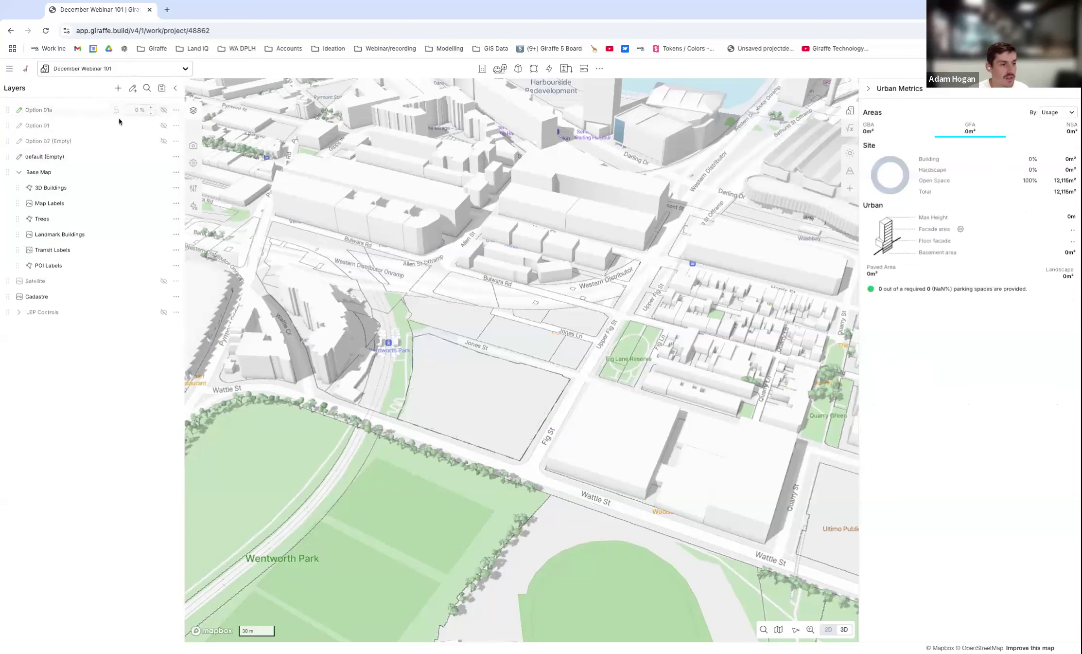
click(164, 126)
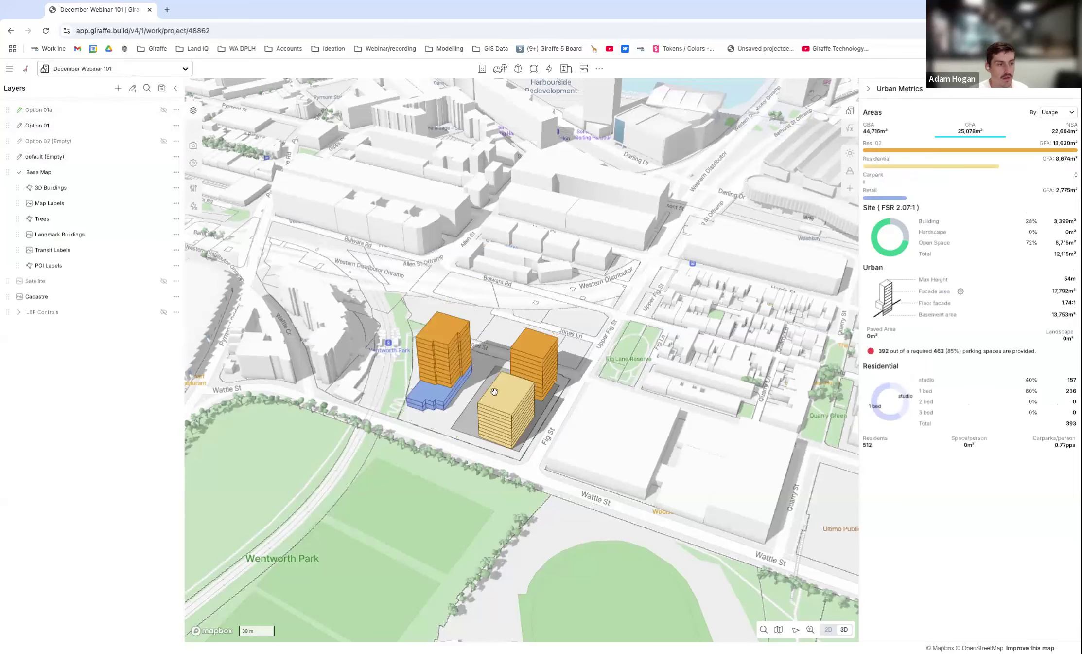
Save the current Option 01 scene as a new view titled Option01.
click(193, 146)
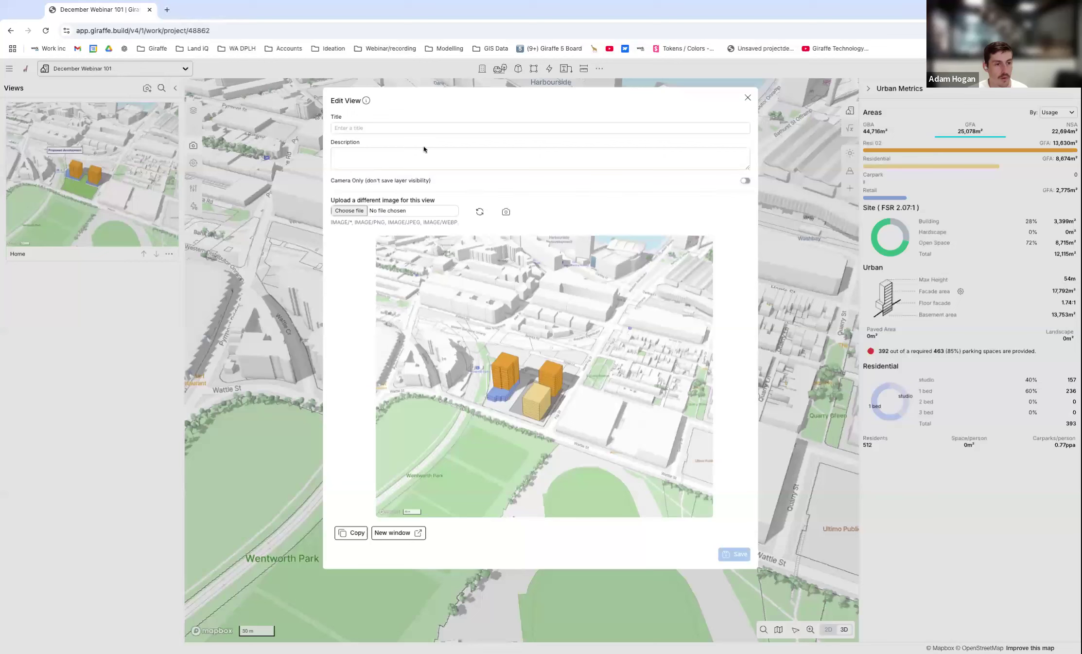
click(419, 128)
text(Option01)
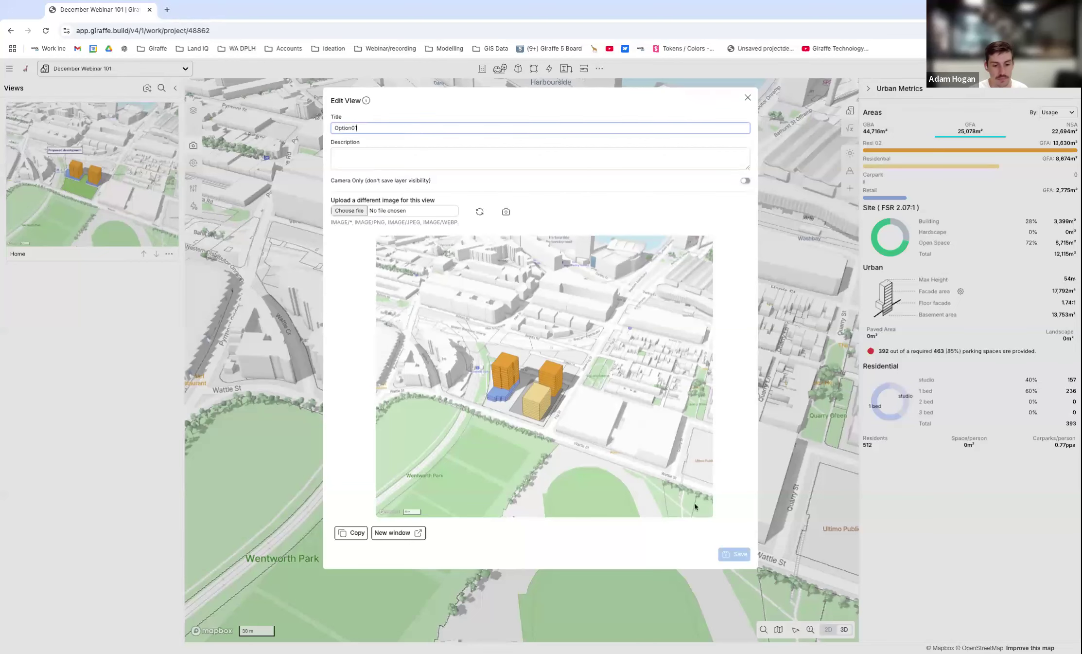
click(575, 159)
click(735, 554)
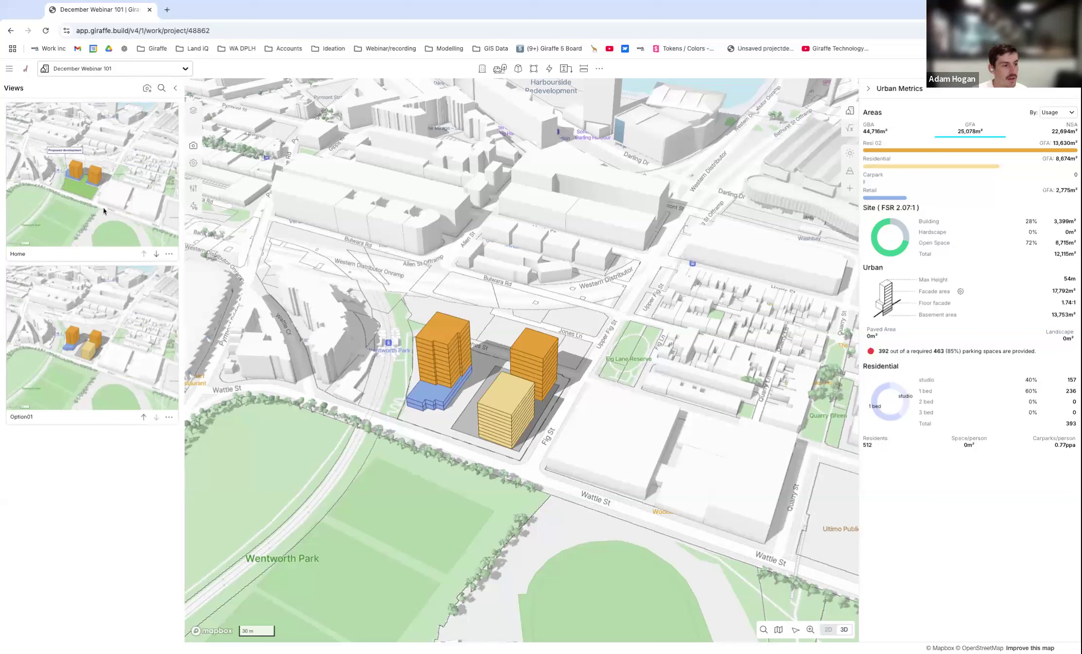
Compare the two schemes by switching between the saved views Home and Option01, finishing on Home with the layer list open.
click(109, 176)
click(80, 311)
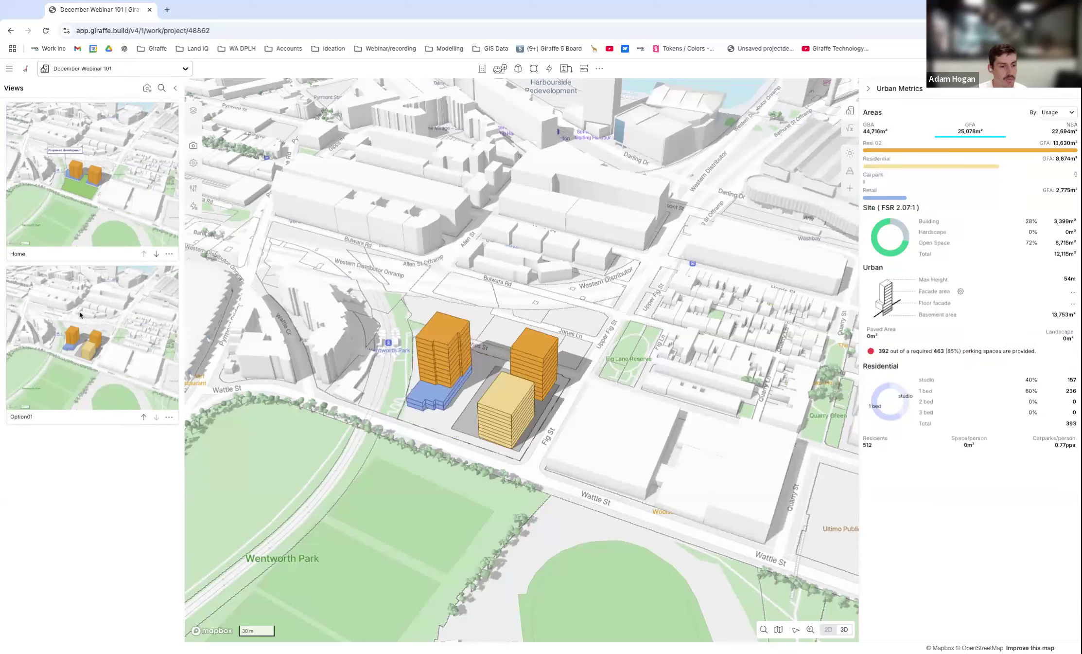
click(106, 253)
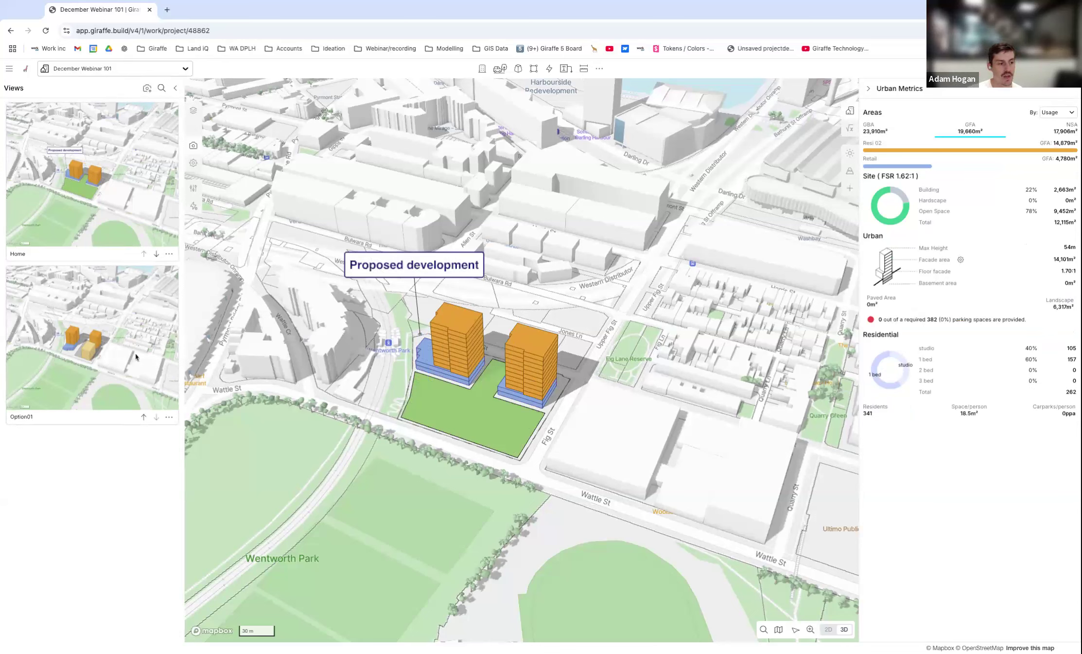
click(122, 345)
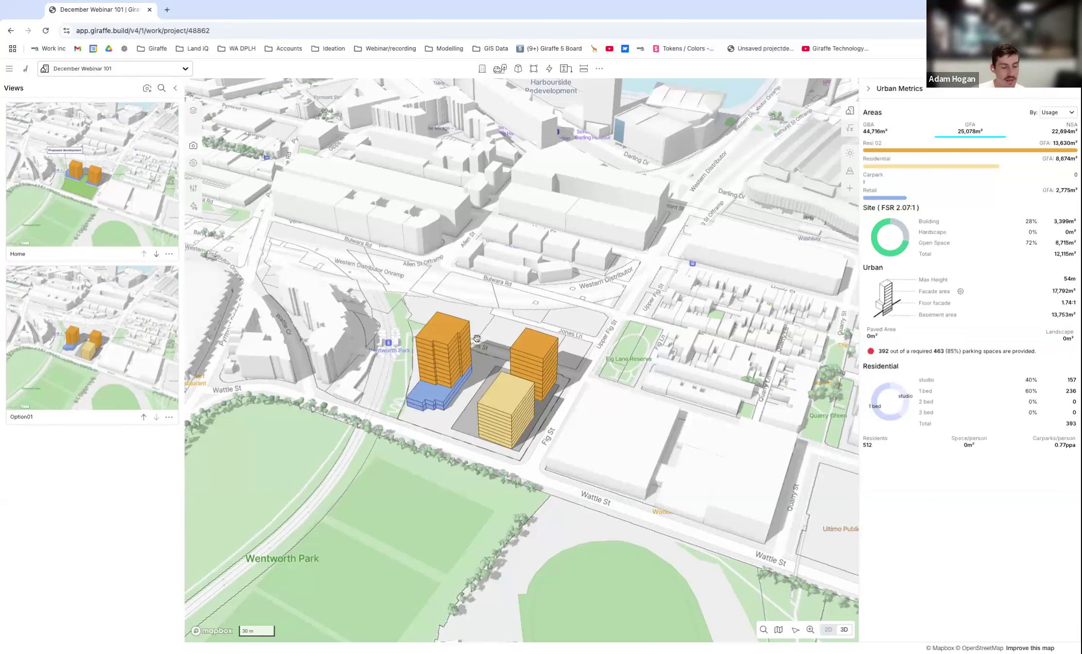
click(124, 194)
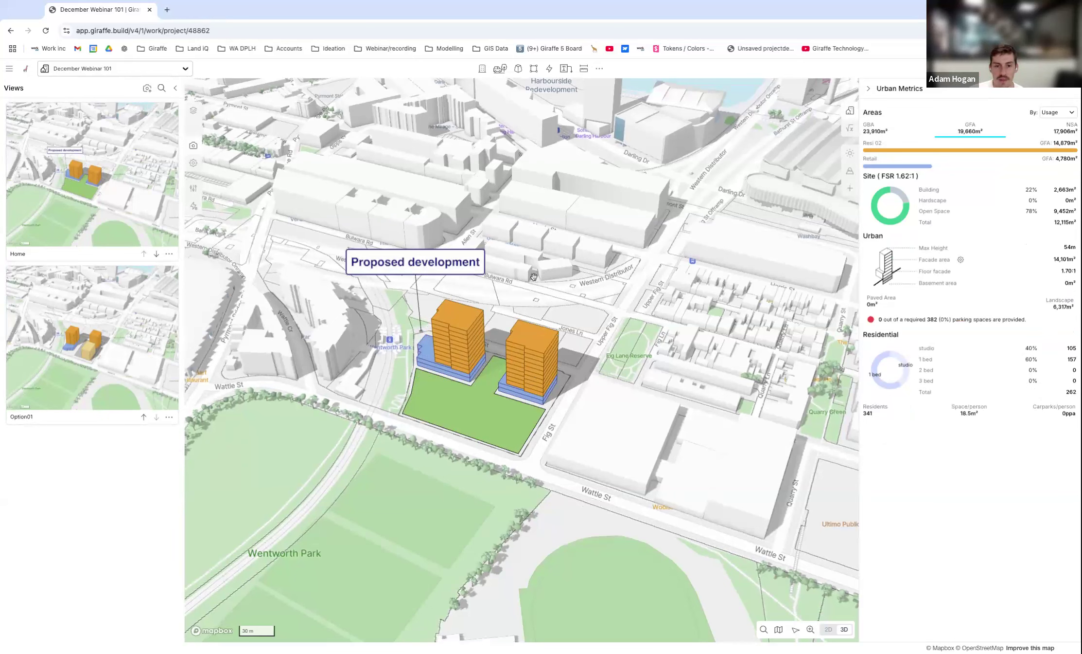
click(193, 110)
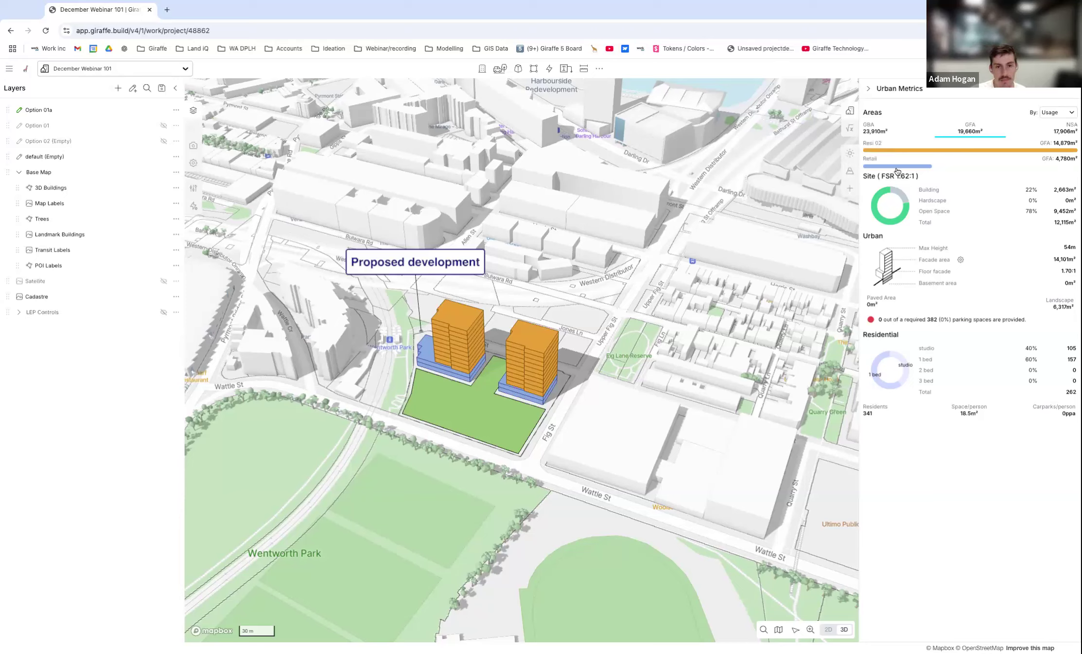
click(602, 69)
click(600, 69)
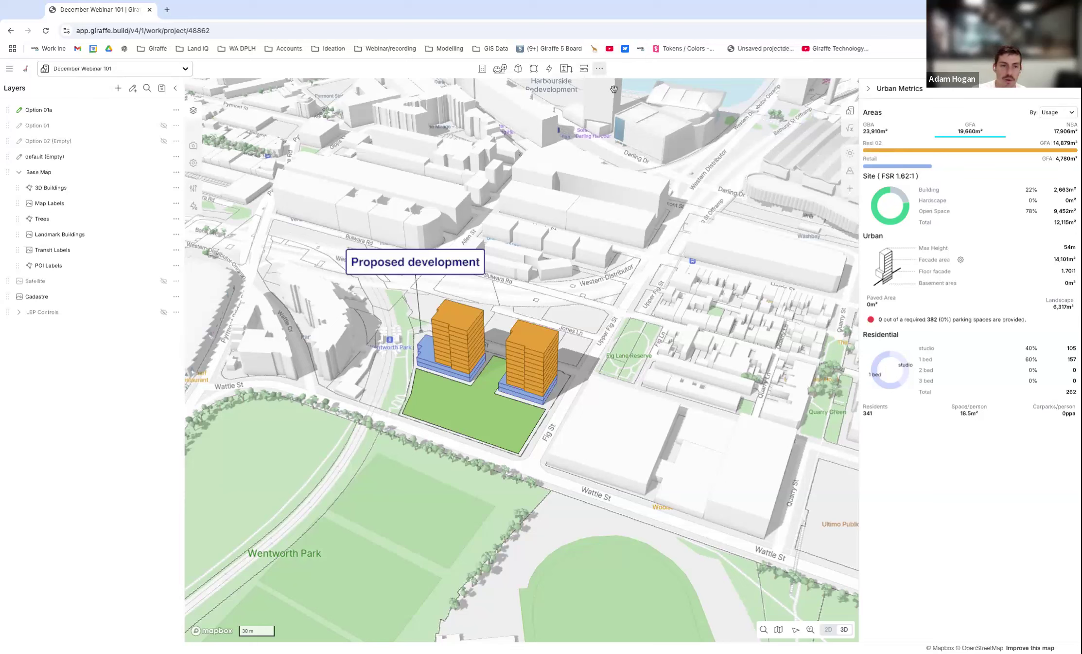
click(585, 72)
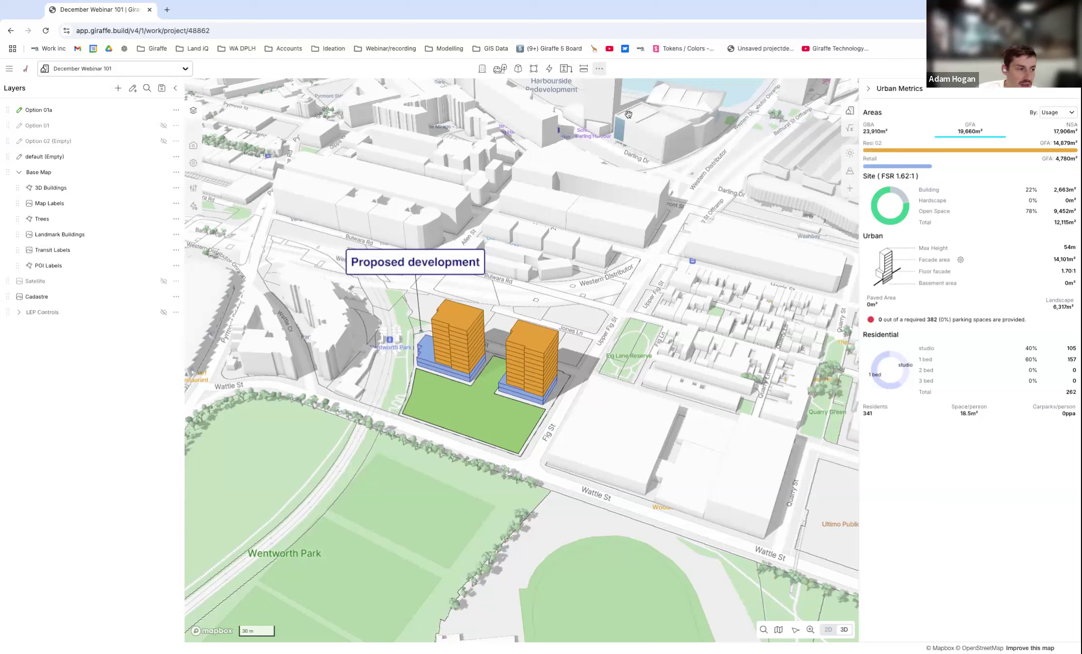
Set up the project's Analytics from the recommended Metric Template.
click(851, 128)
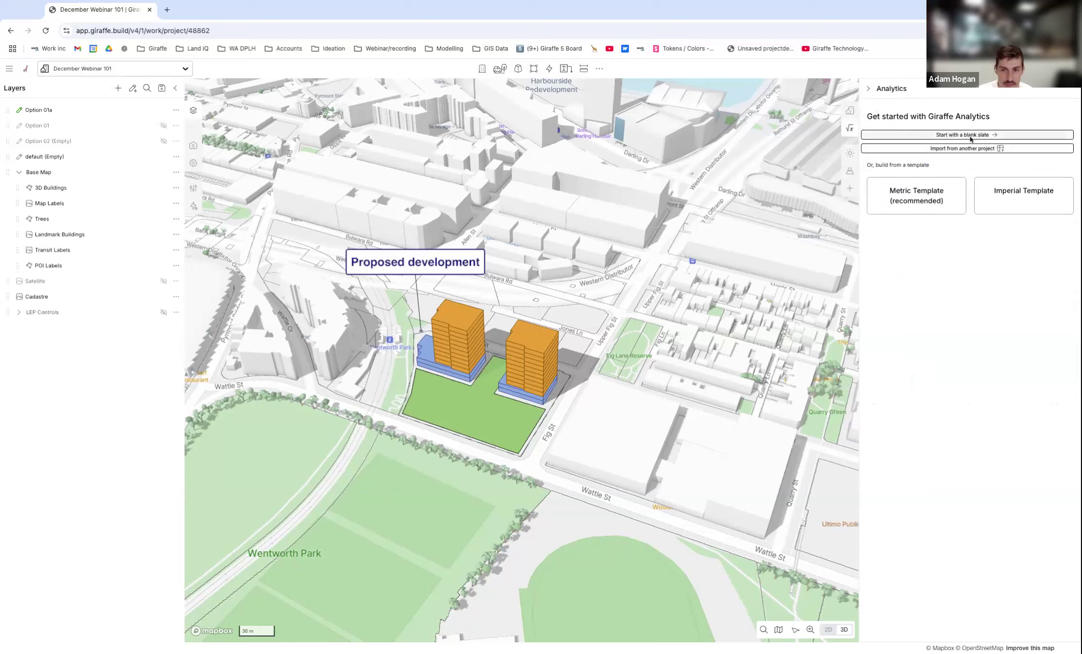
click(914, 210)
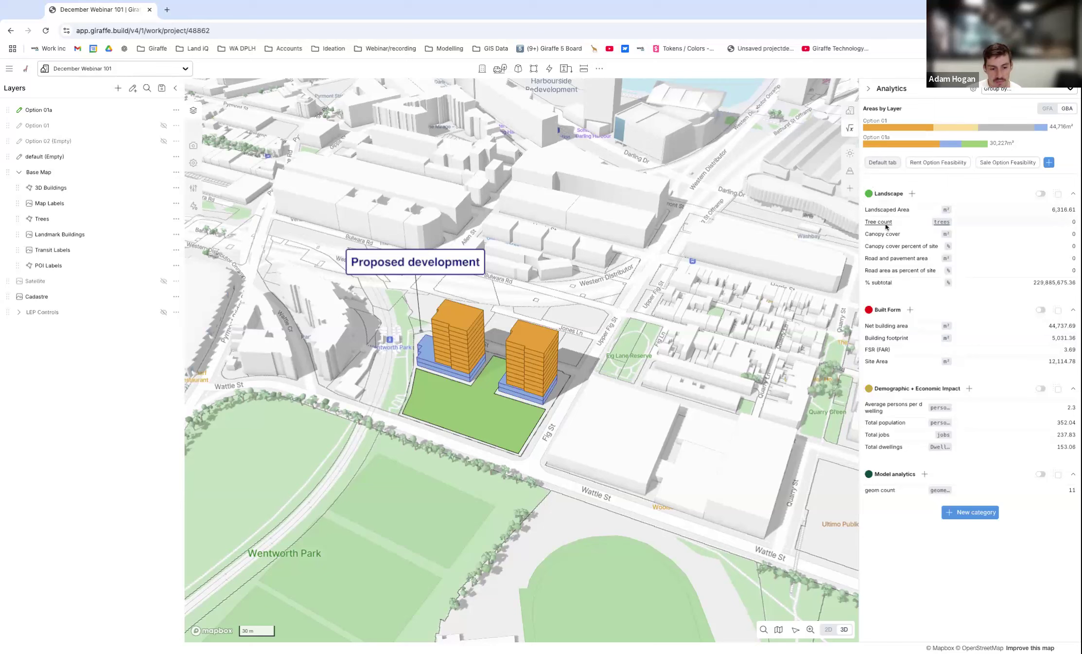
Place a single tree on the green landscaped area in front of the two Option 01a towers.
click(500, 68)
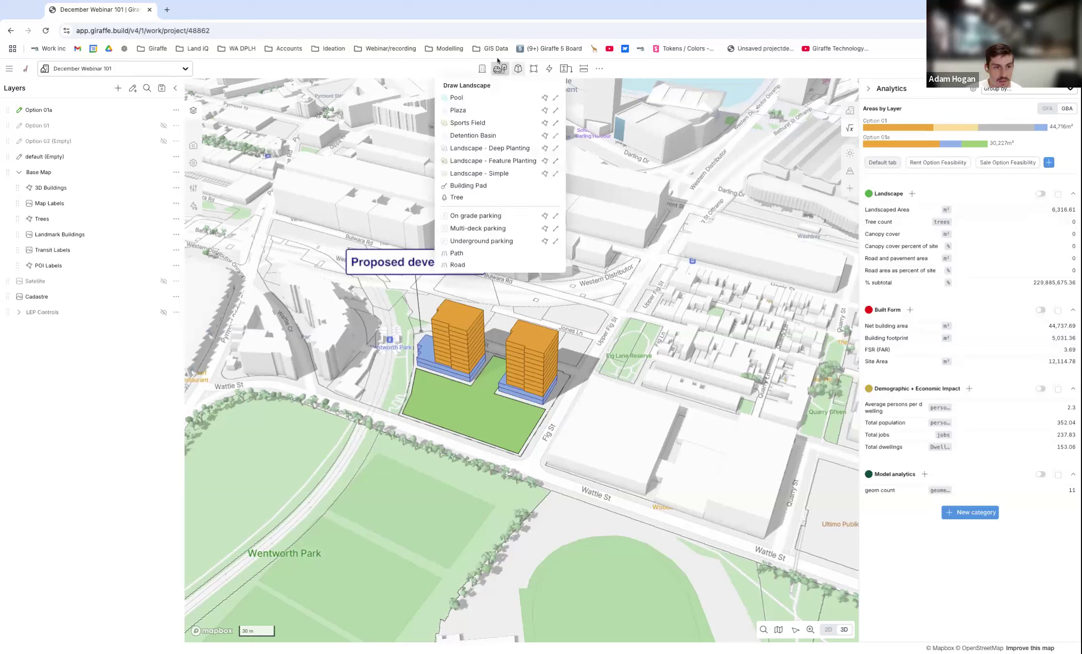
click(474, 199)
click(459, 408)
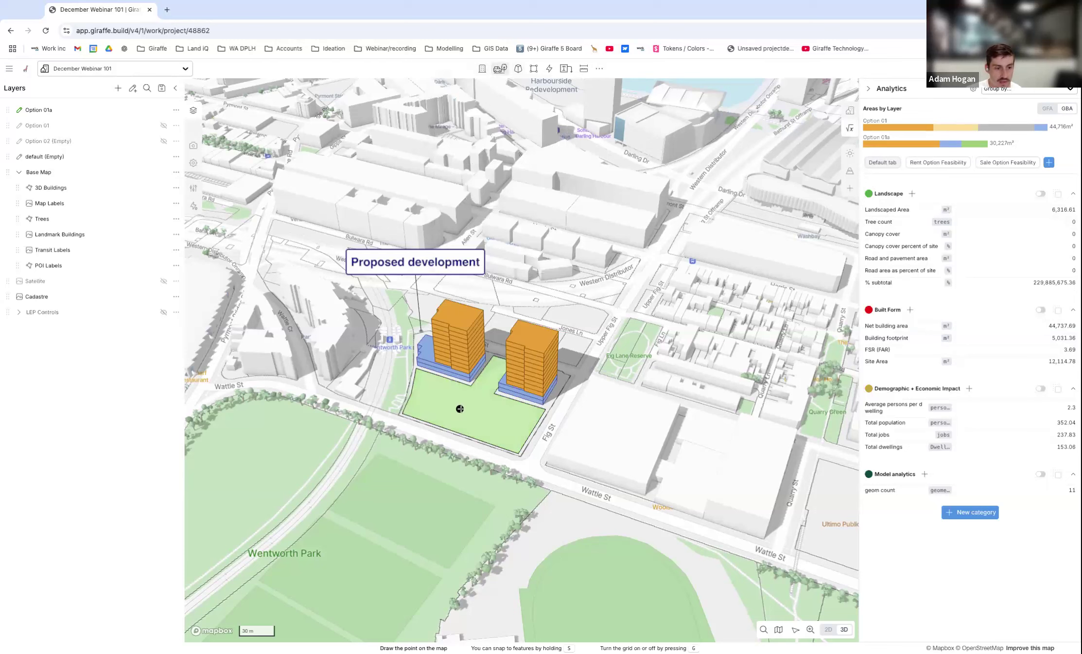
key(Escape)
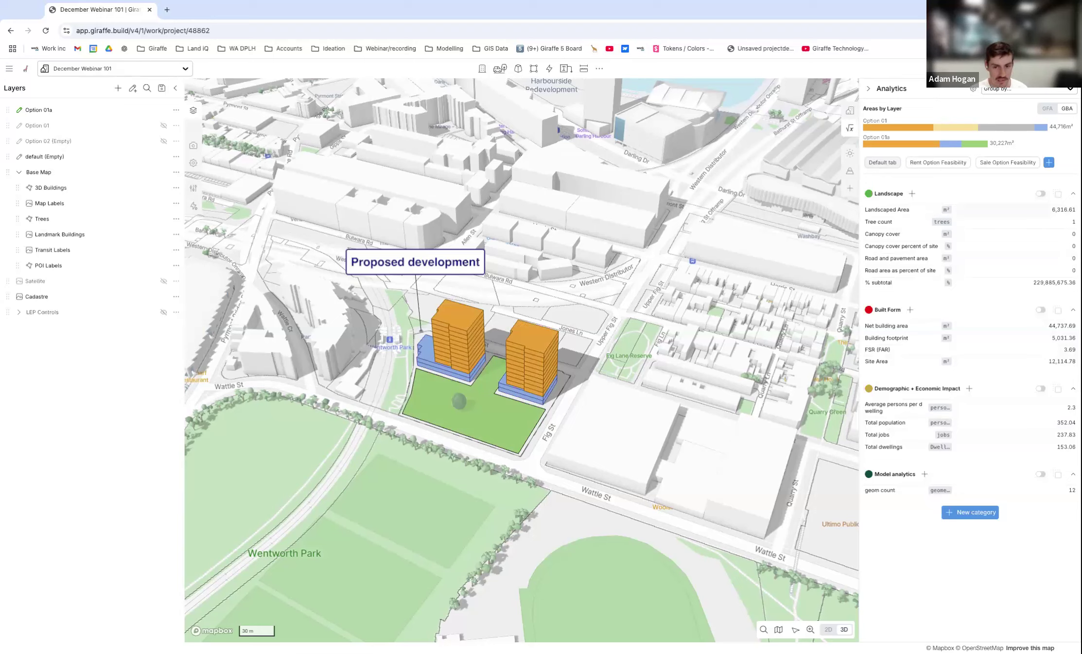
Inspect the Landscaped Area measure's definition, and look through the Rent and Sale Option Feasibility analytics before returning to the default set.
click(886, 210)
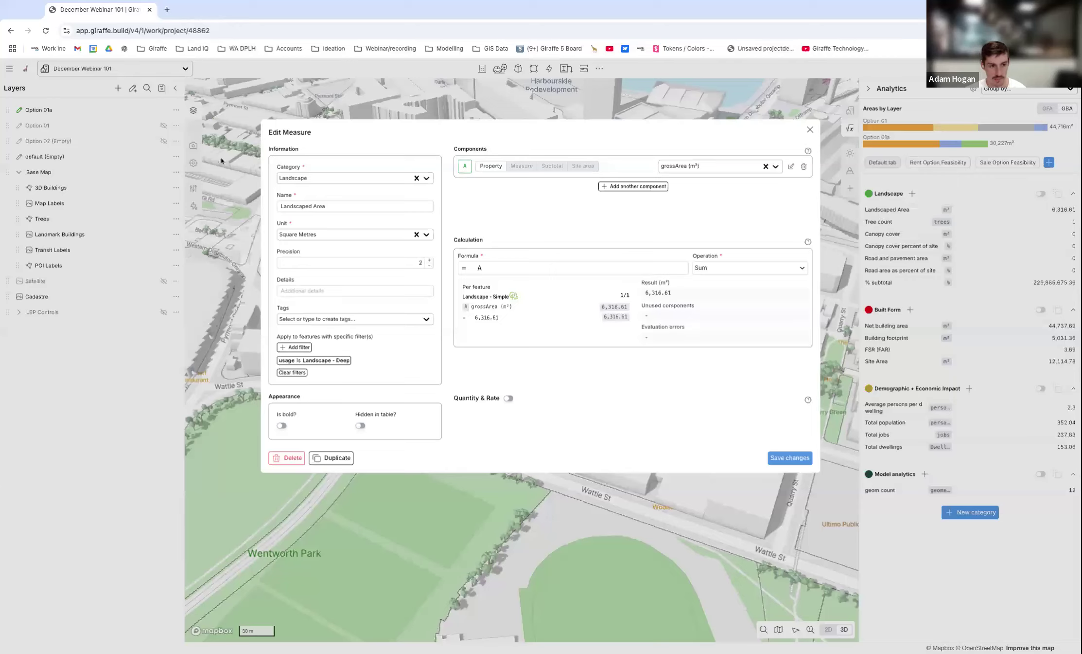
click(810, 131)
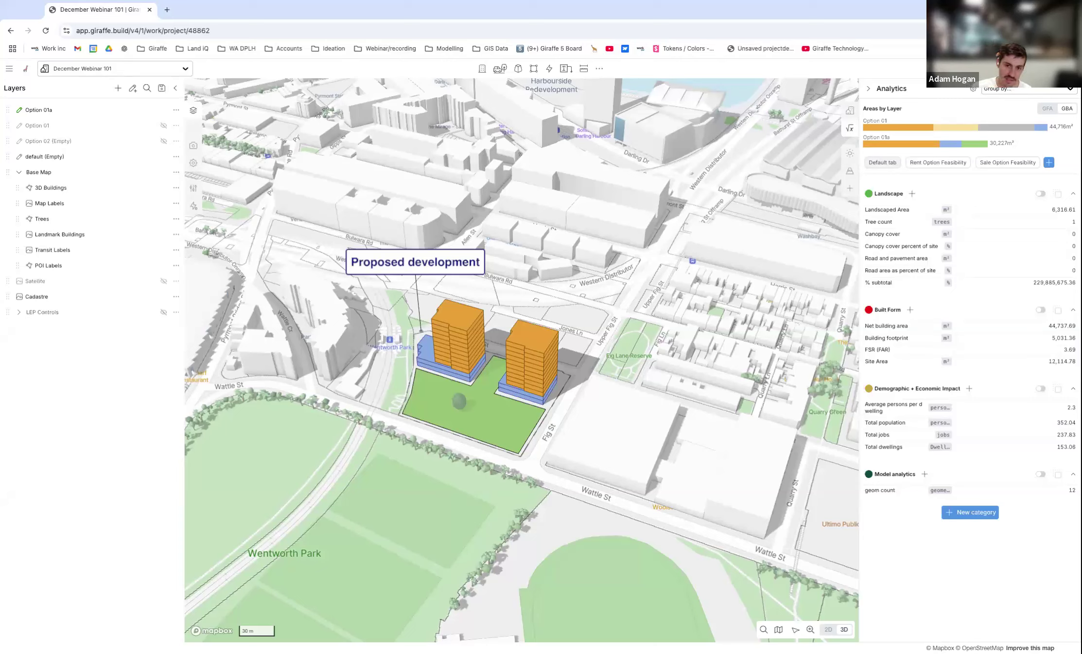
click(929, 161)
click(1002, 164)
click(889, 163)
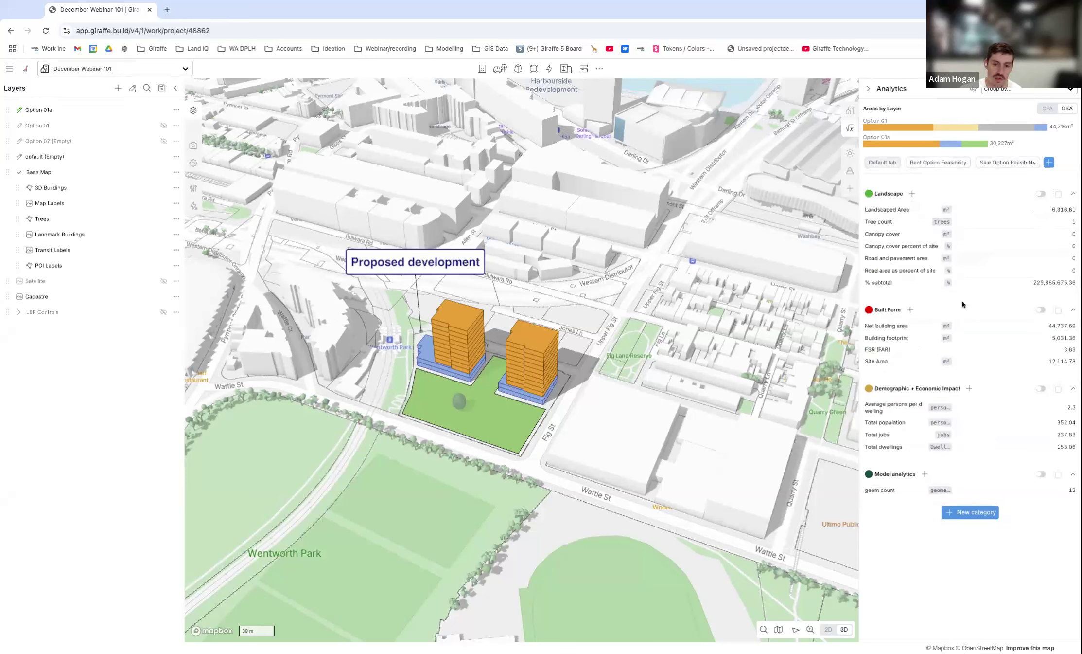
Widen the Analytics area and group its measures by Layer to compare Option 01 and Option 01a side by side.
drag(859, 372, 716, 375)
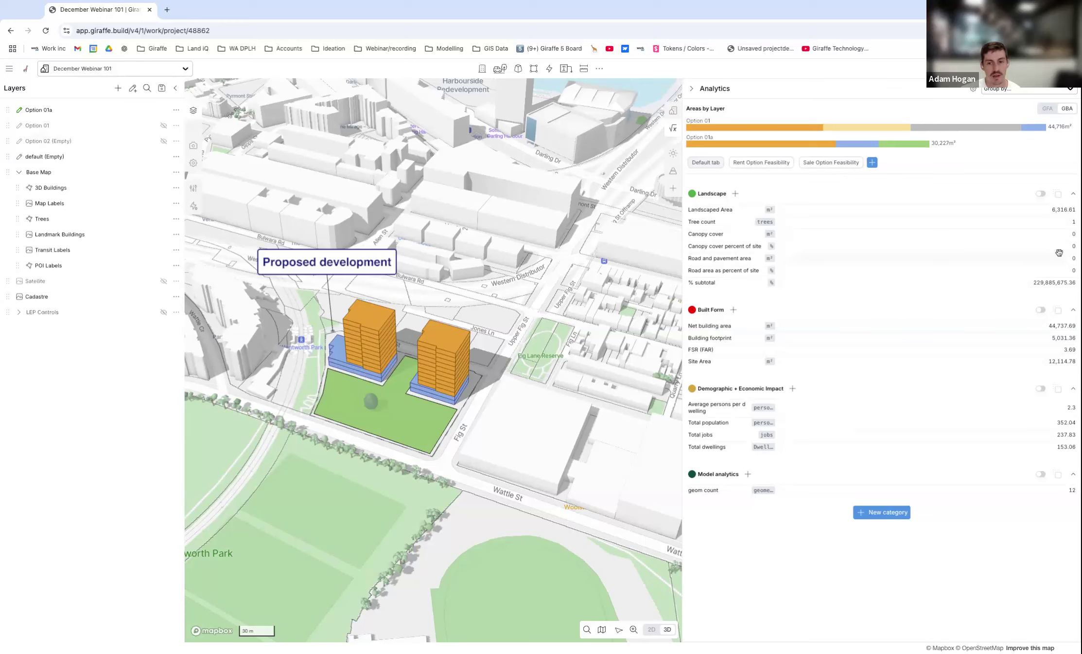
click(1063, 91)
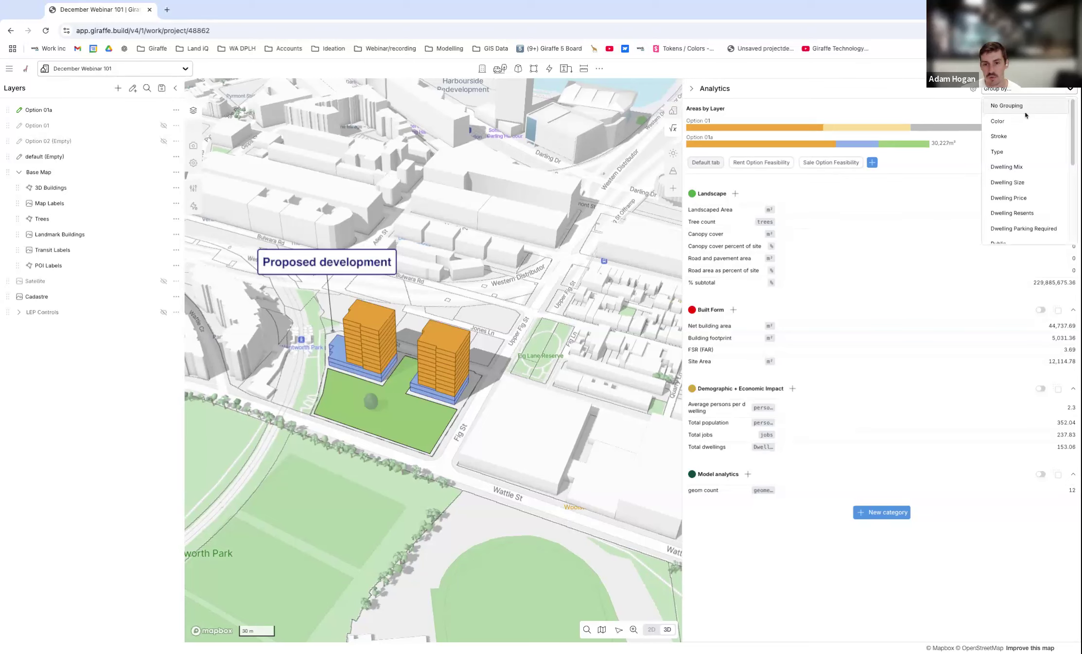
scroll(1028, 183, down, 2)
click(1005, 211)
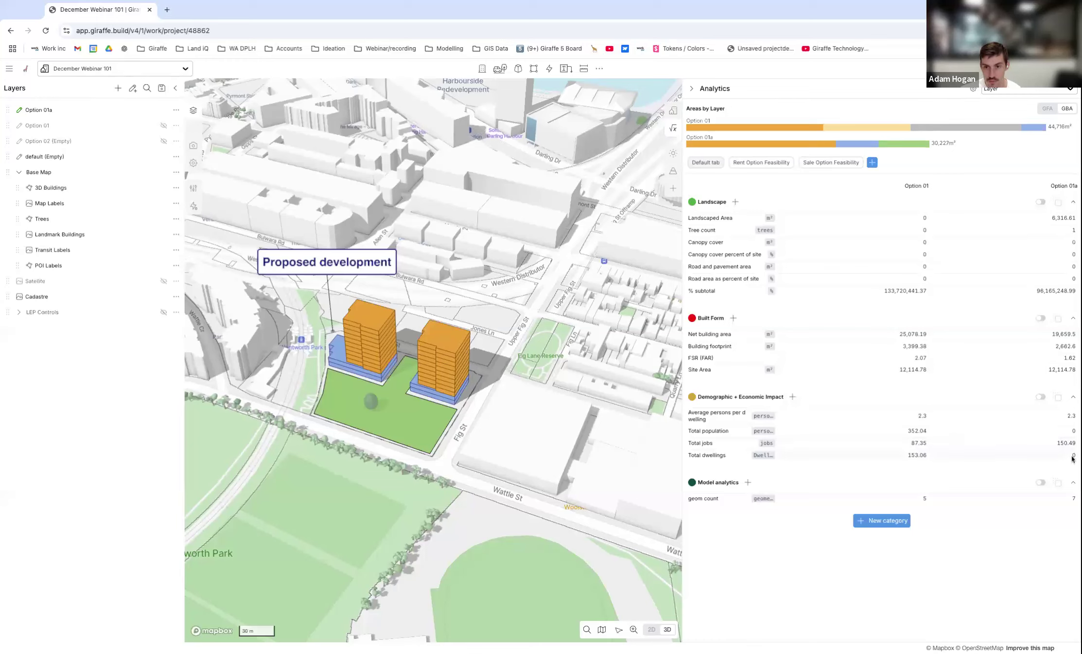
Change the usage of both upper towers in Option 01a to Residential.
click(444, 352)
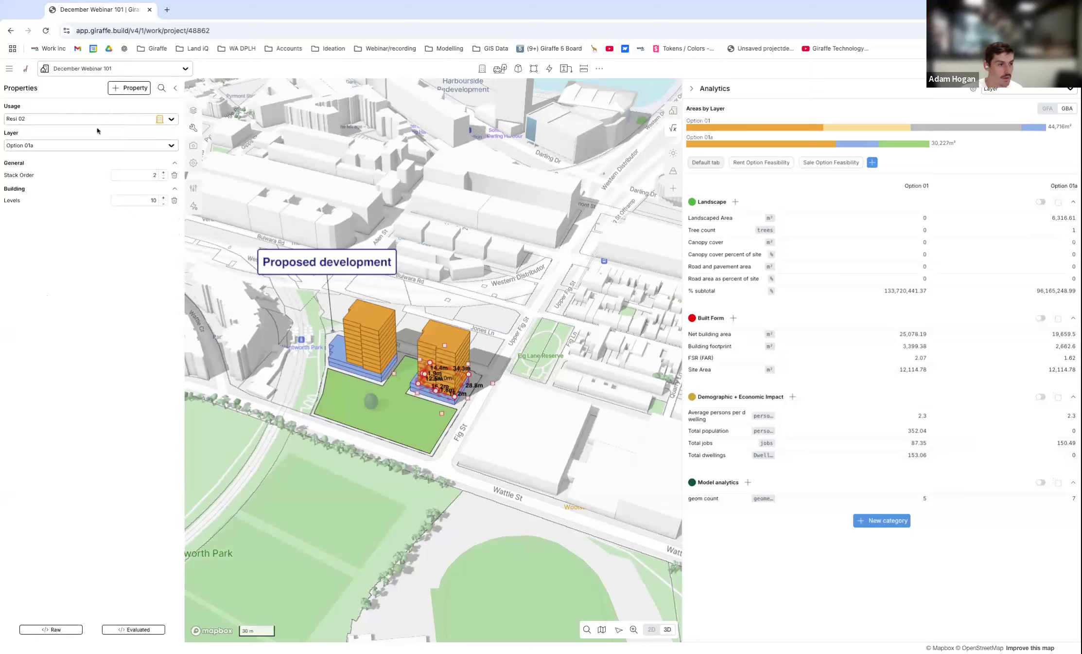
click(374, 324)
click(365, 342)
click(513, 307)
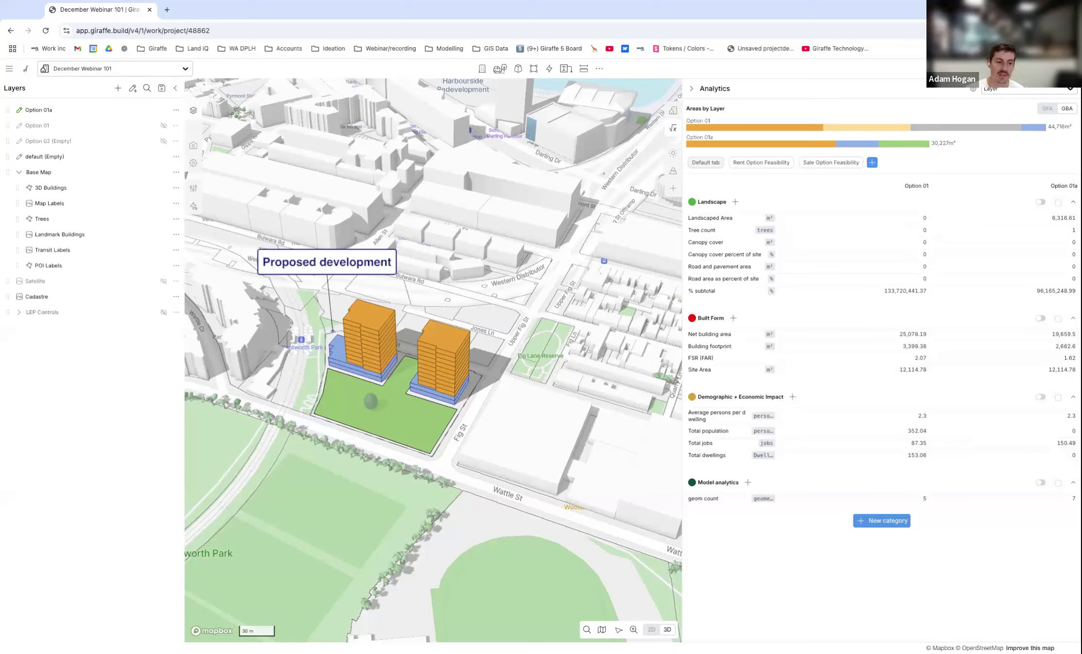
click(440, 363)
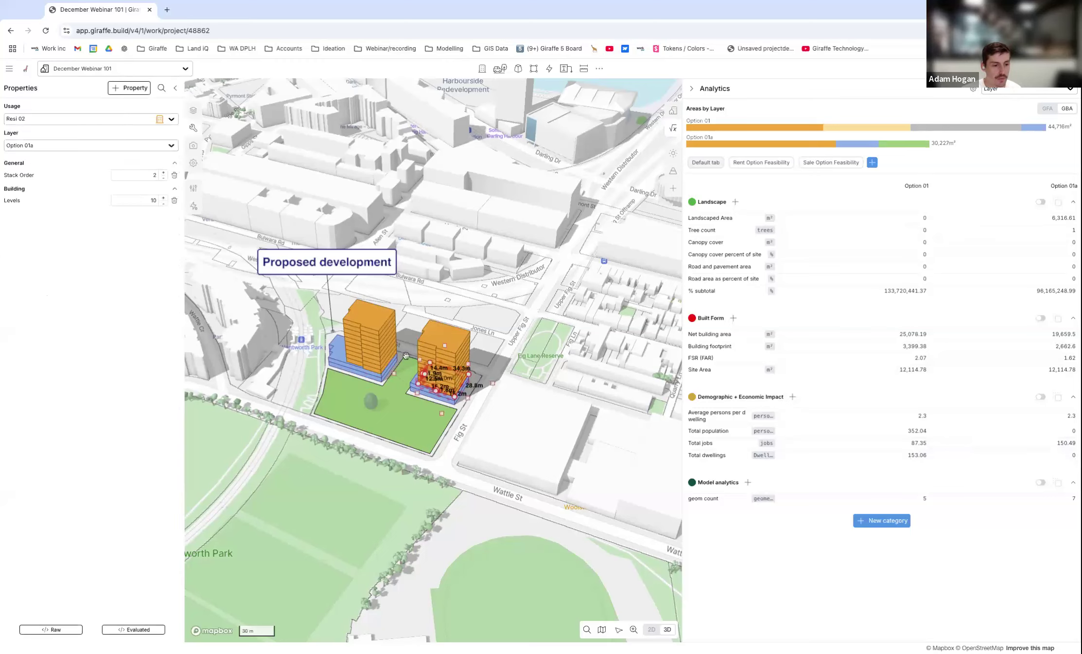
shift+click(374, 352)
click(172, 163)
click(59, 204)
click(526, 428)
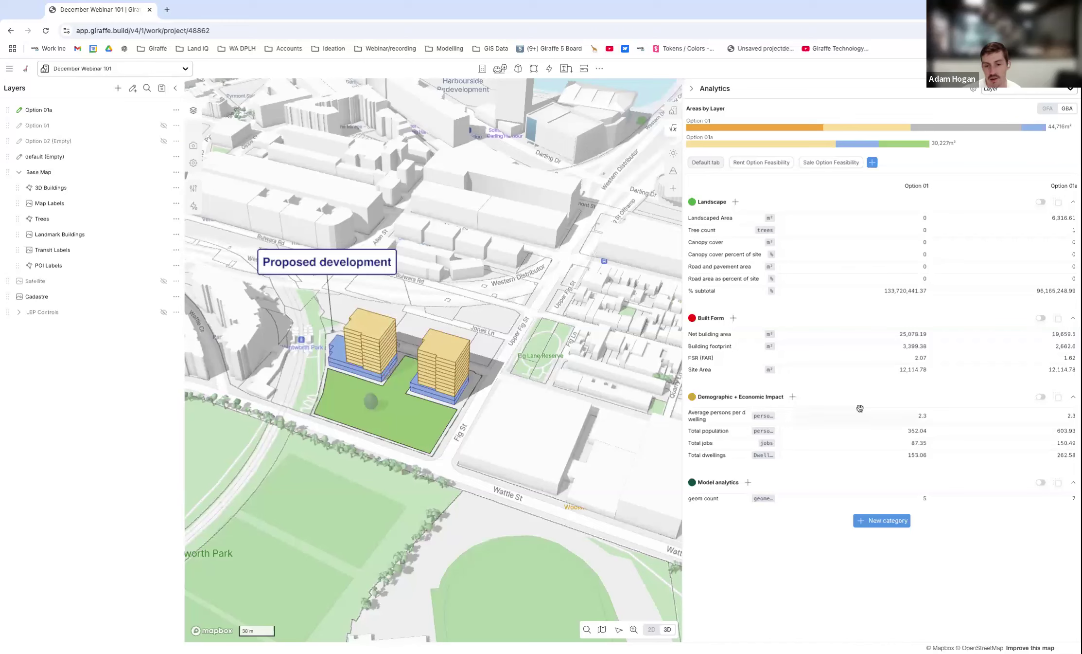
Set the Option 01a tower nearest Fig St to 13 levels.
click(434, 368)
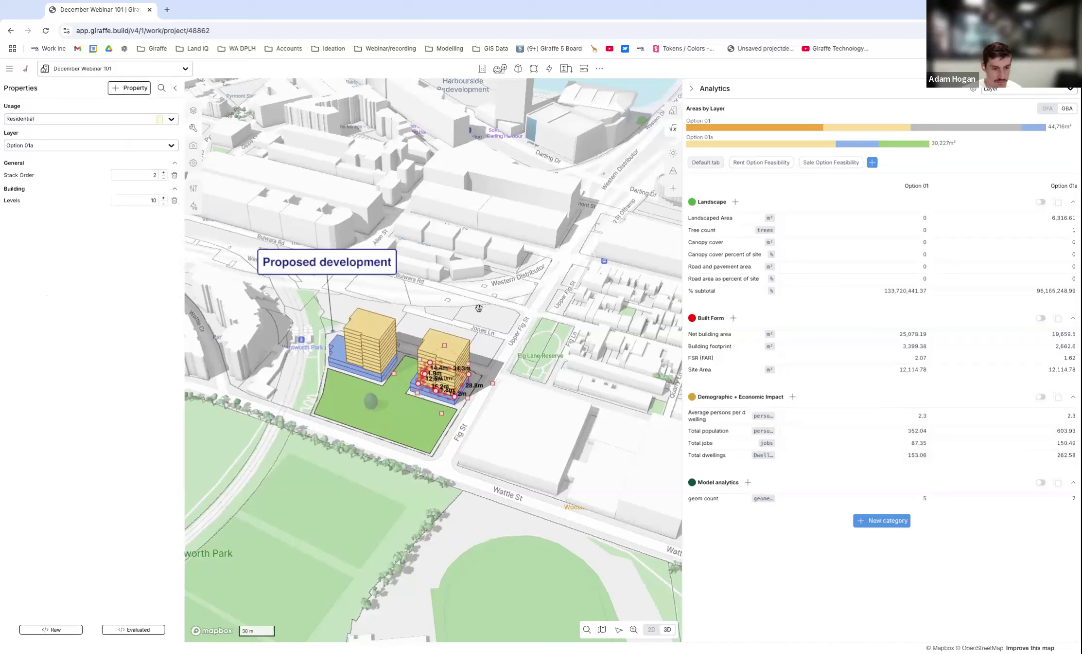
text(13)
click(499, 309)
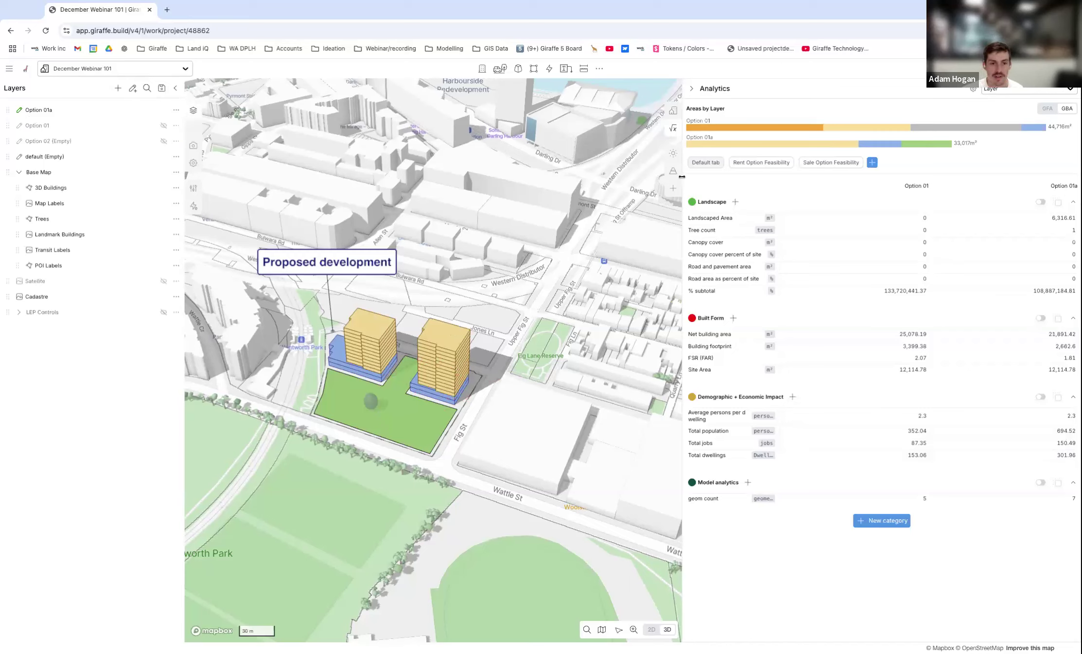
Narrow the Analytics area and look over the Urban Metrics summary before returning to Analytics.
drag(684, 176, 750, 168)
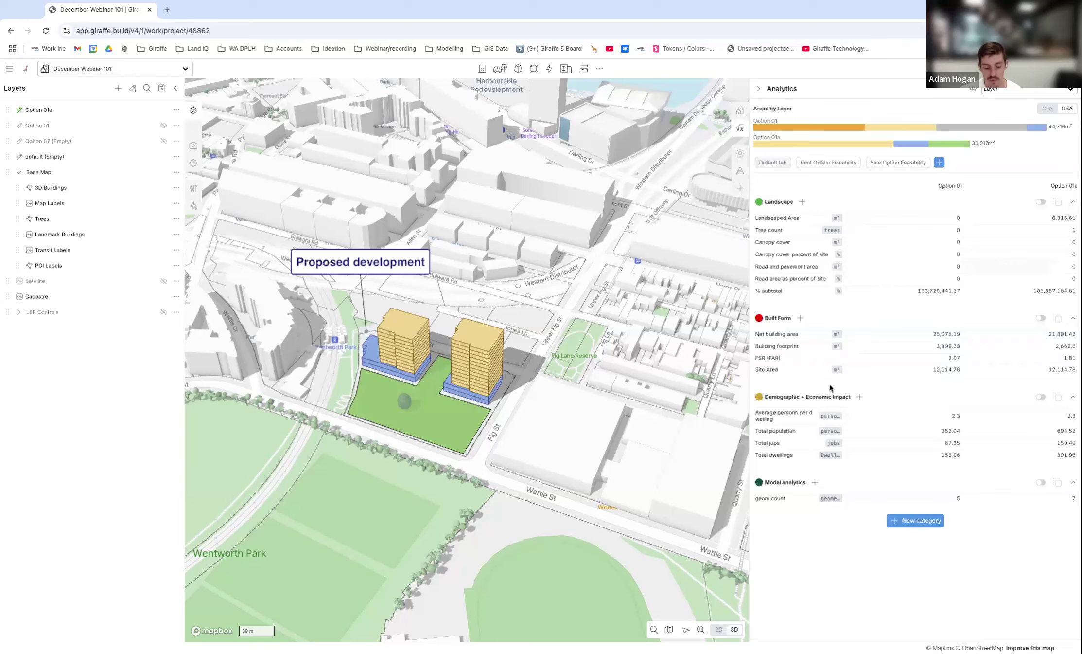
click(737, 113)
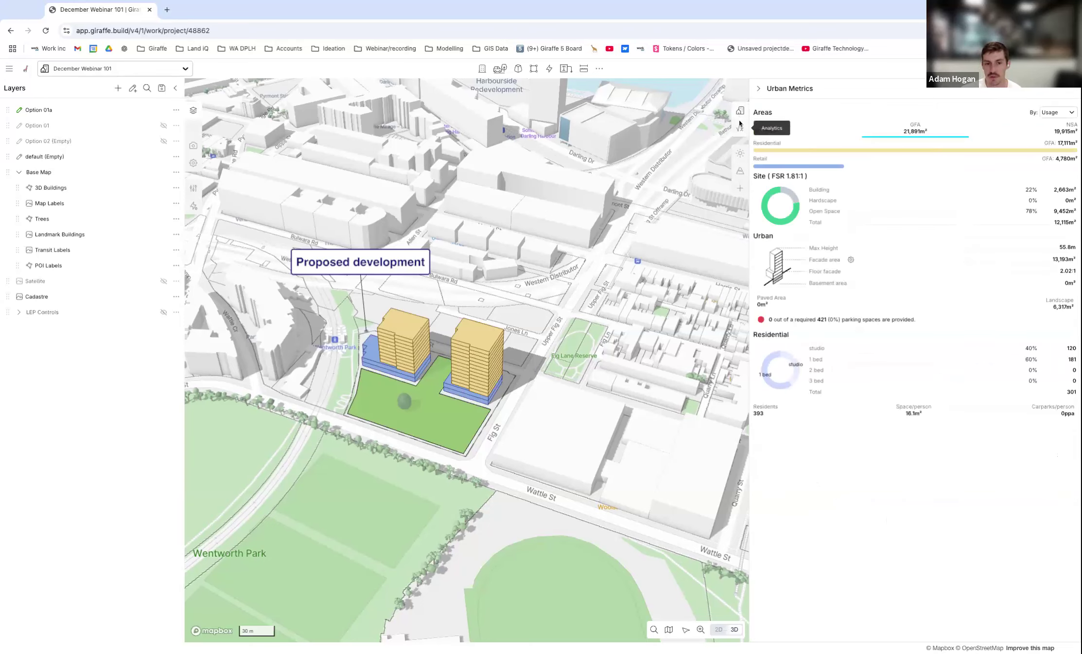
click(741, 128)
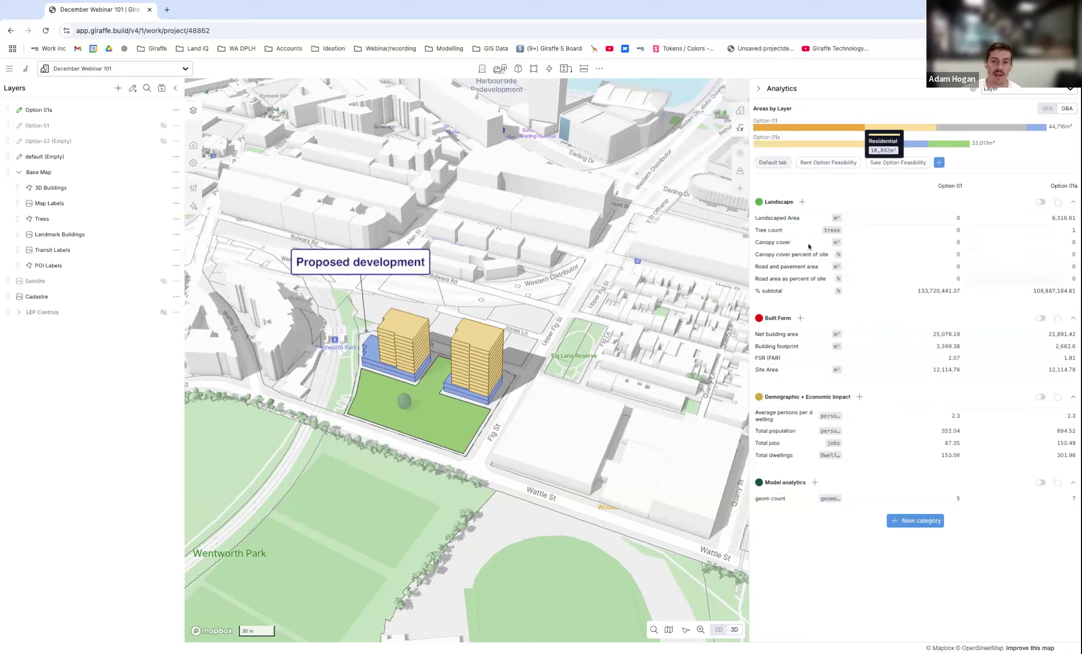
Run the solar analysis for 21 December and examine sunlight hours on the towers' facades and the landscape.
click(739, 155)
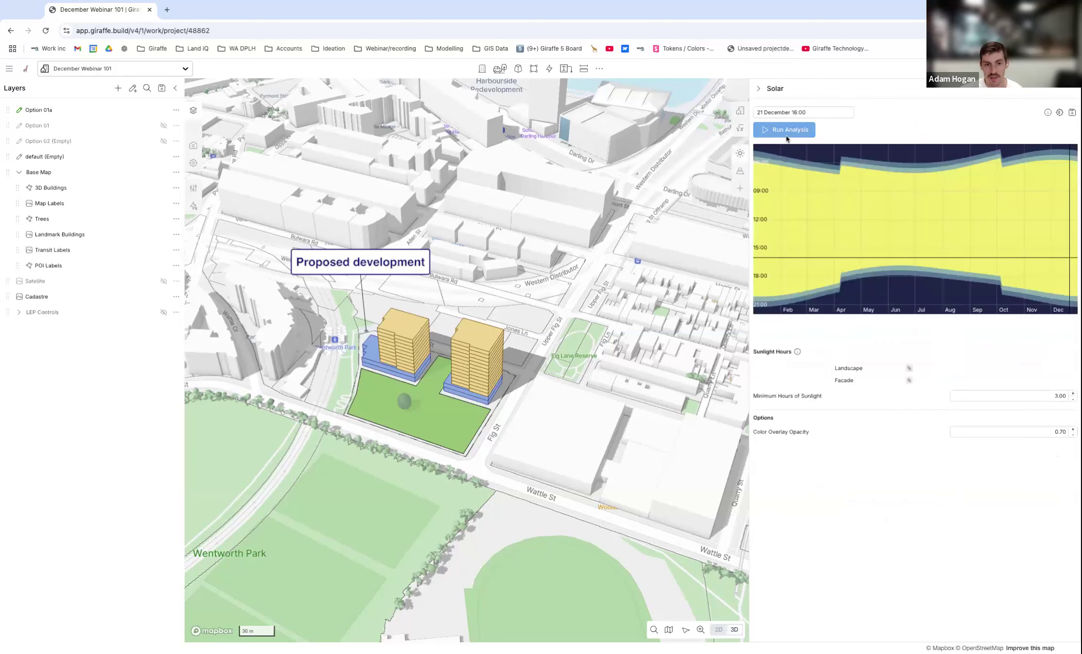
click(783, 130)
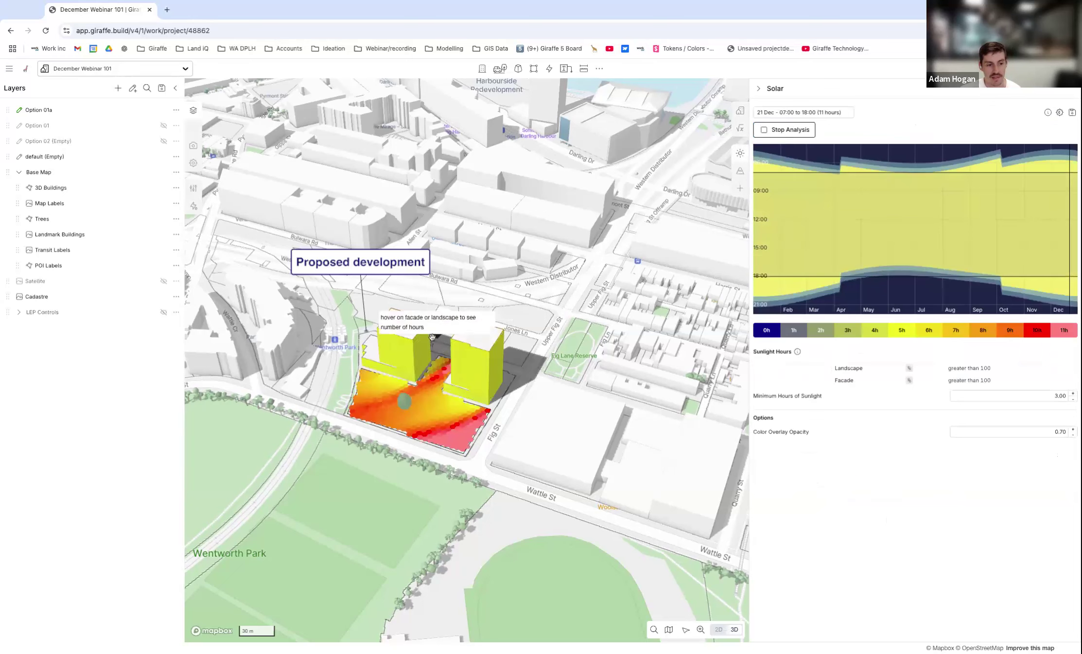
scroll(373, 377, up, 1)
scroll(372, 378, up, 3)
right_drag(399, 403, 457, 406)
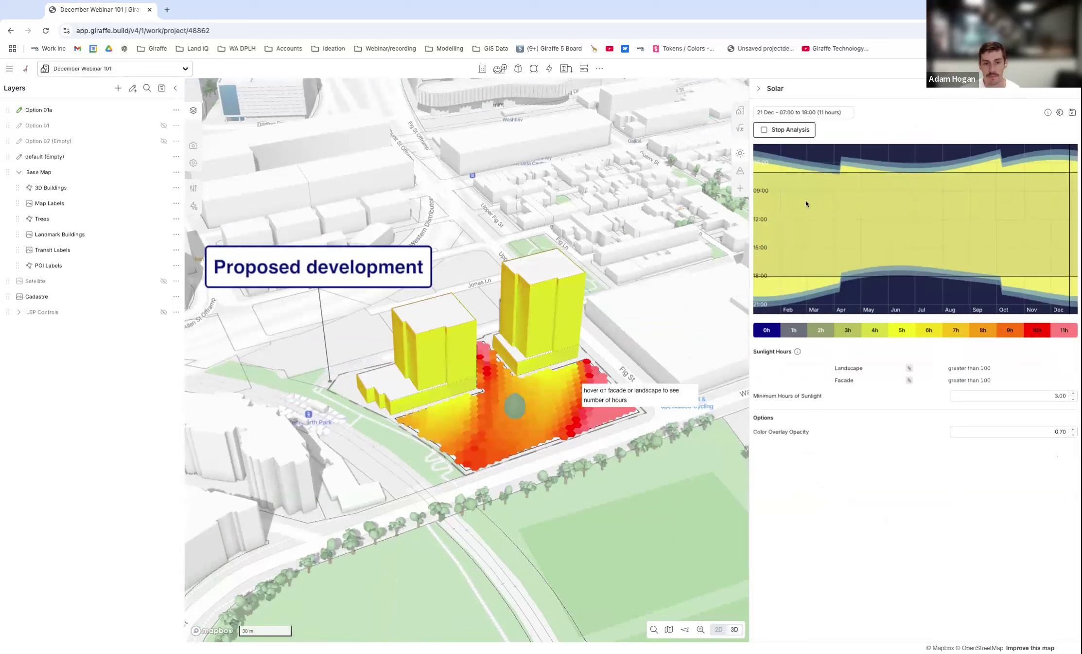
Limit the solar analysis period to 08:45 to 15:00 and inspect the sunlight around both towers.
drag(794, 174, 794, 188)
drag(786, 278, 784, 248)
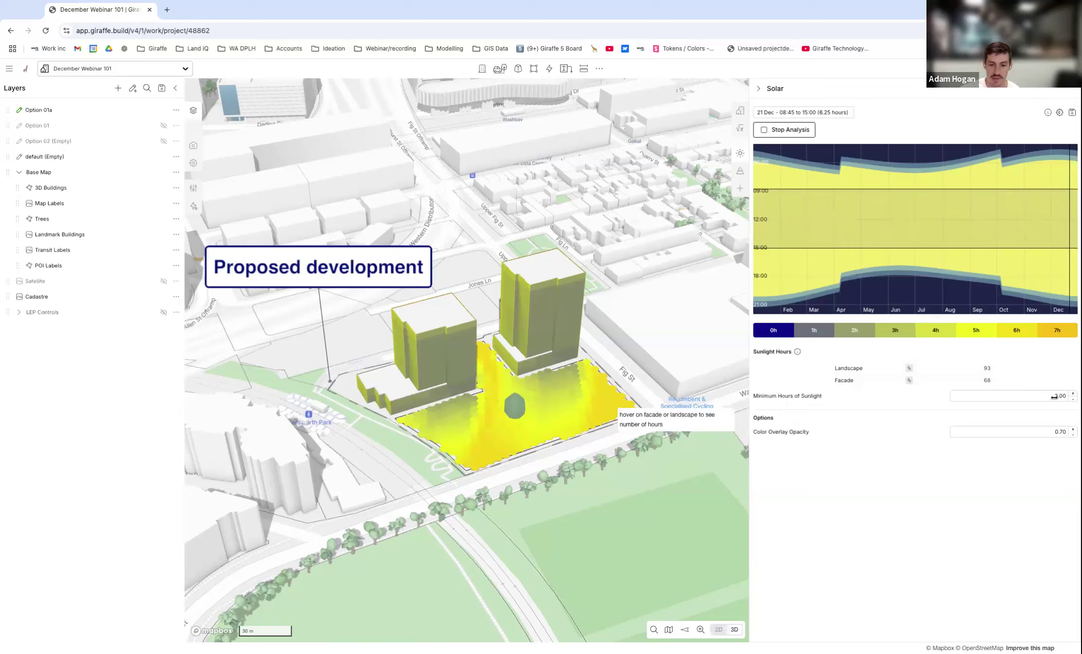
scroll(511, 423, down, 1)
right_drag(561, 359, 627, 379)
right_drag(462, 408, 652, 385)
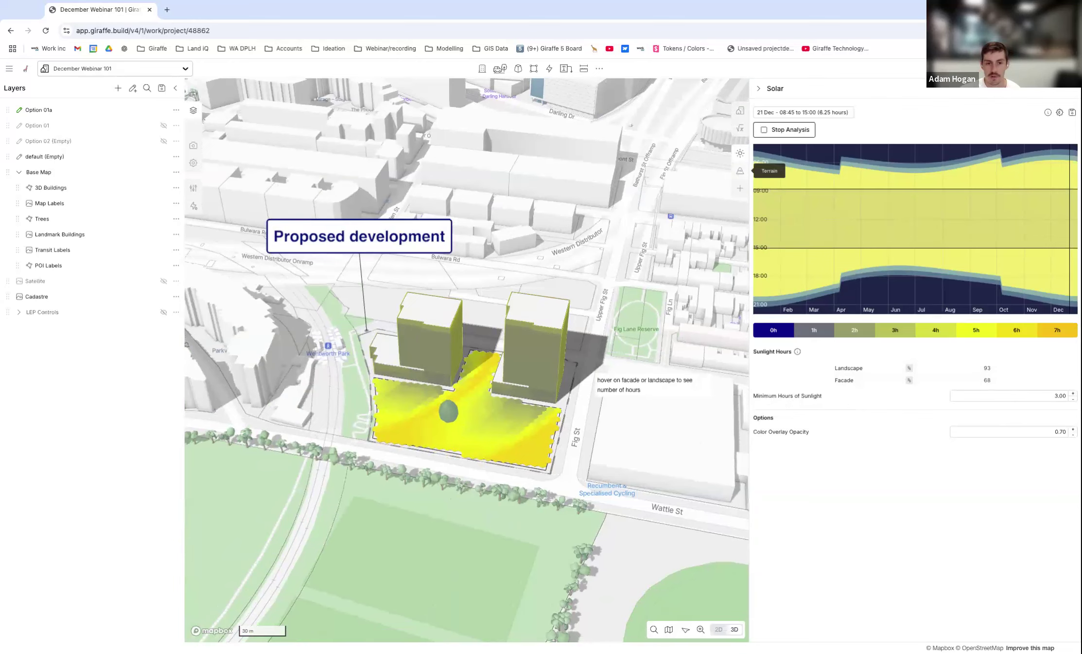
Enable terrain for the project and inspect how the Option 01a buildings and landscape sit on the ground.
click(741, 171)
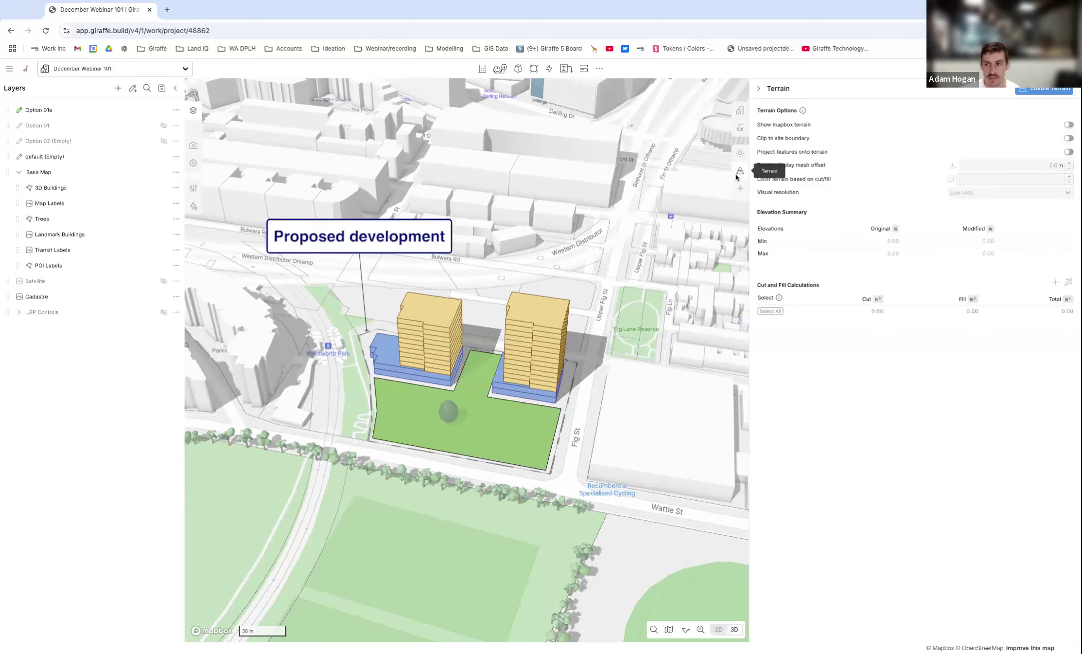
click(1042, 89)
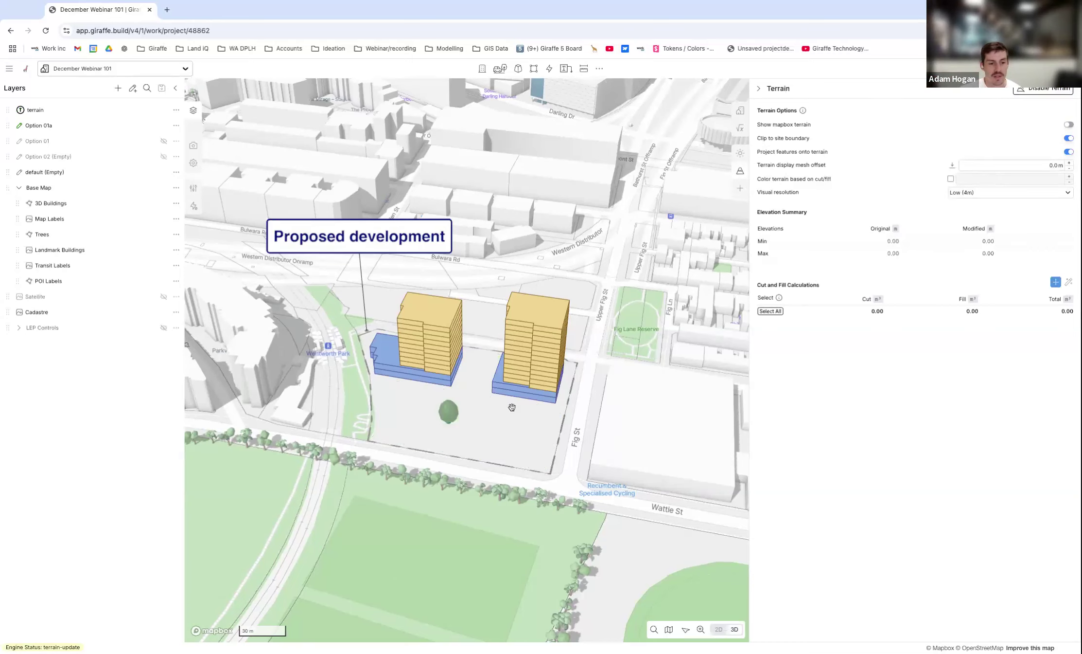
scroll(512, 407, up, 5)
right_drag(498, 438, 492, 439)
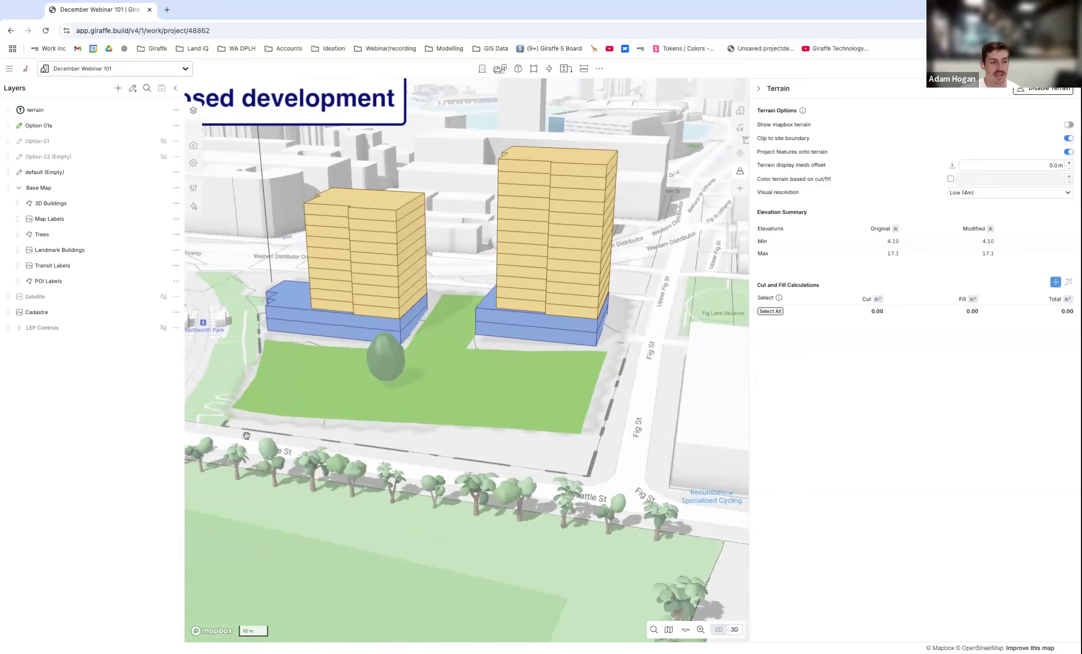
scroll(509, 402, down, 2)
right_drag(509, 402, 539, 373)
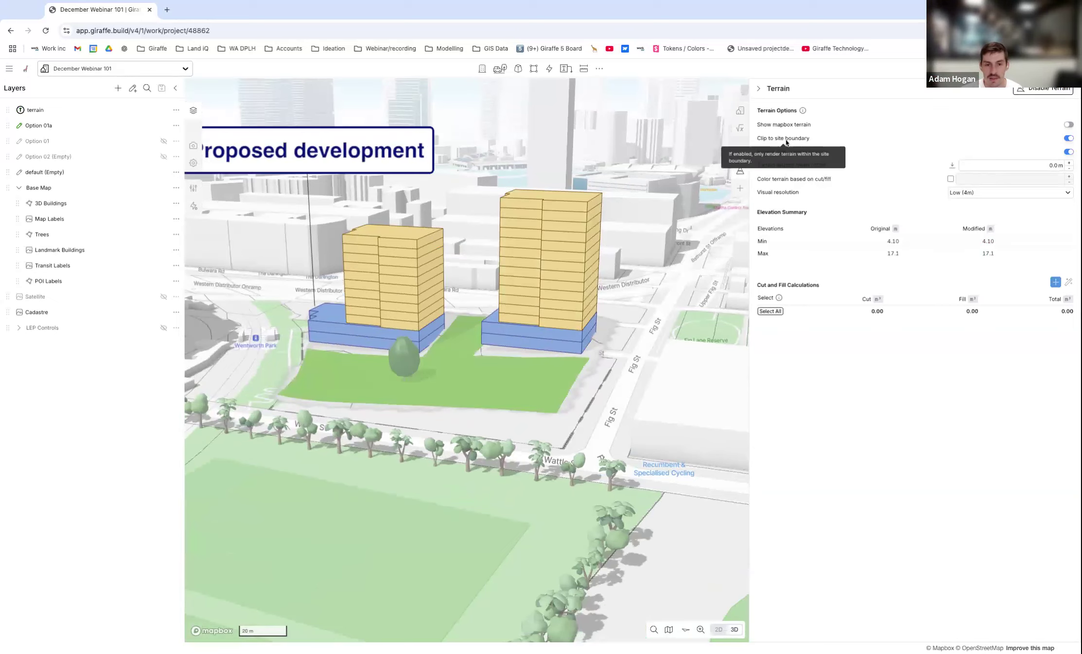
Turn off clipping to the site boundary, view the surrounding terrain, and turn the clipping back on.
click(1069, 138)
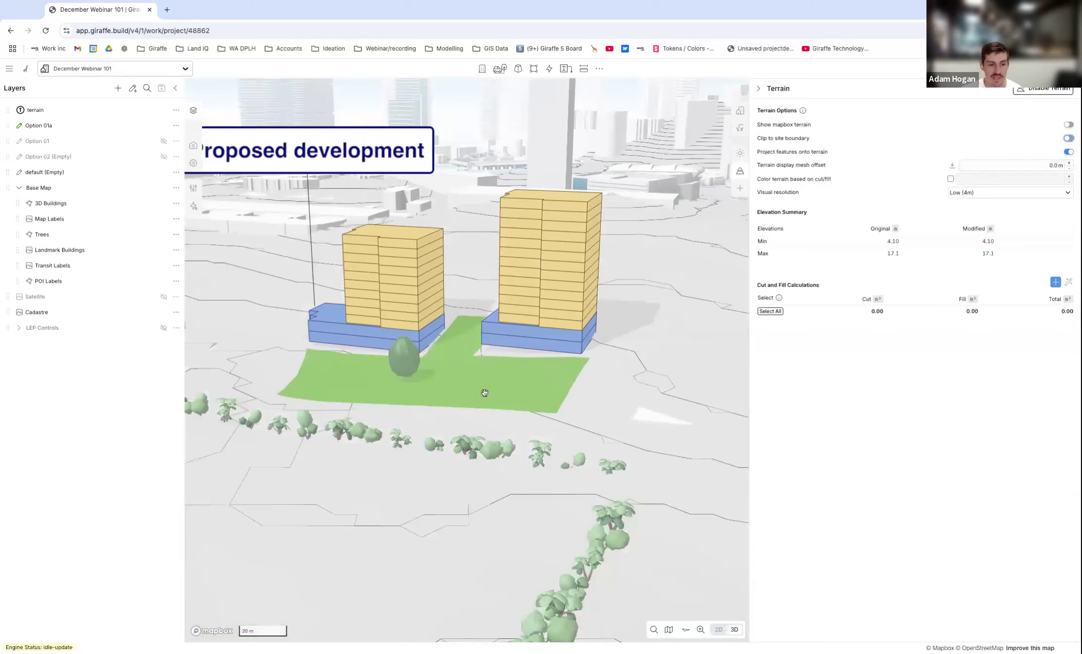
scroll(484, 388, down, 3)
right_drag(485, 388, 567, 347)
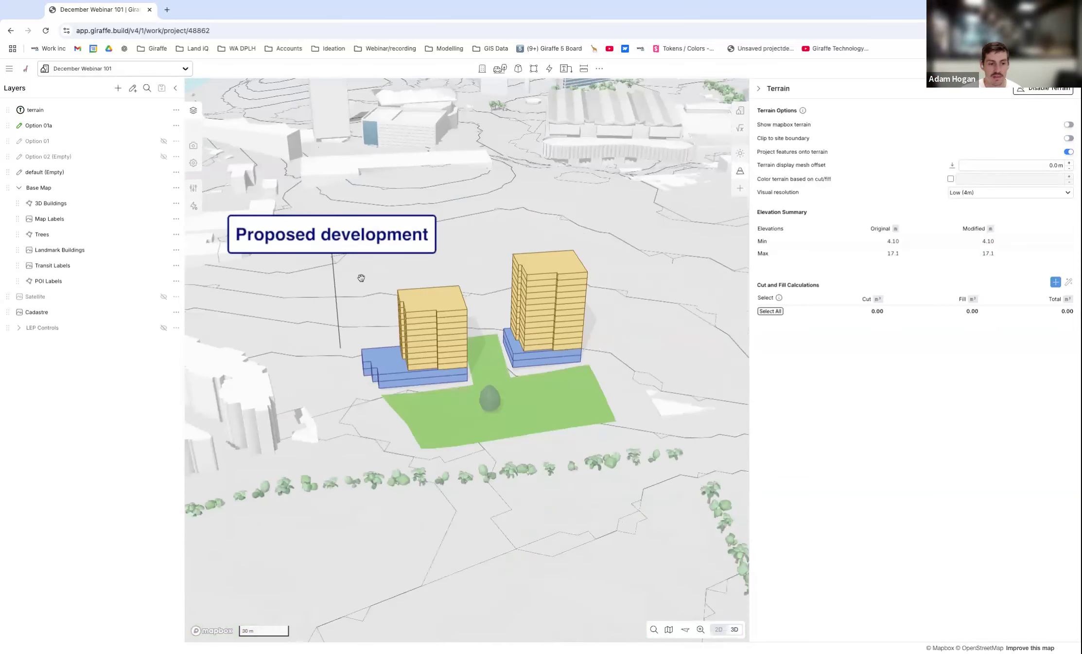
scroll(360, 287, down, 5)
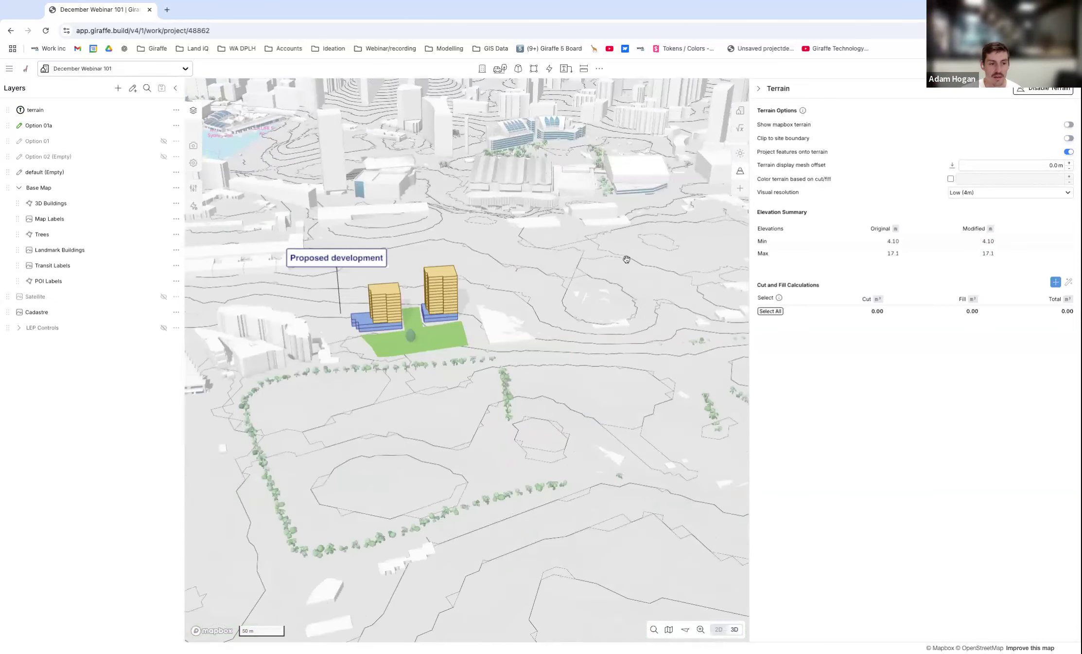
scroll(626, 256, down, 3)
scroll(530, 293, up, 5)
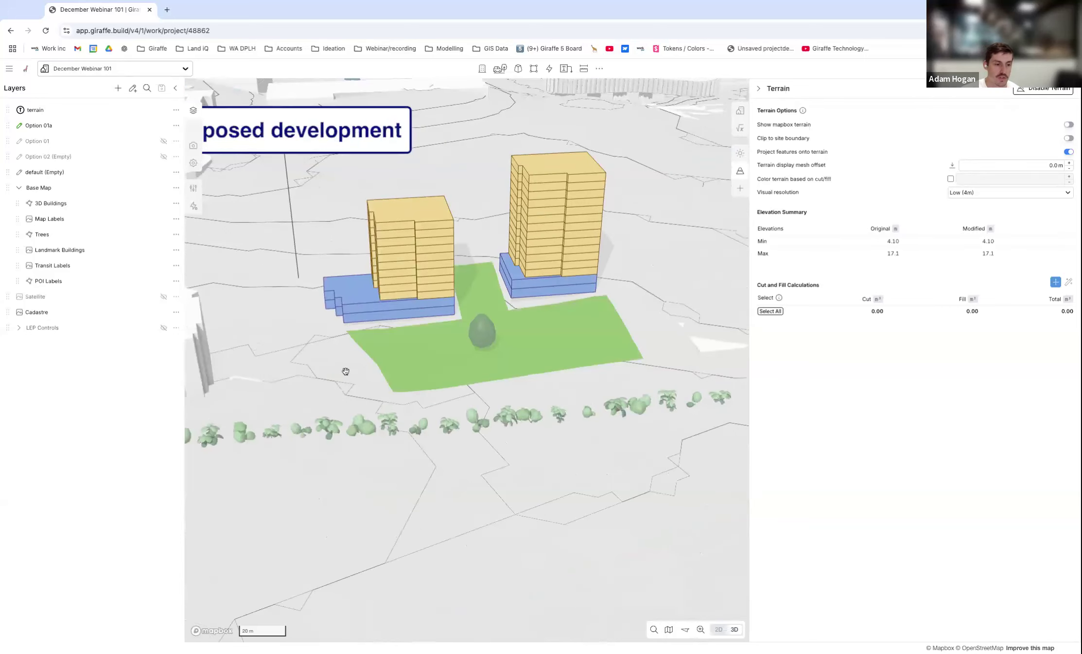
click(1068, 139)
scroll(589, 339, up, 3)
right_drag(570, 319, 583, 338)
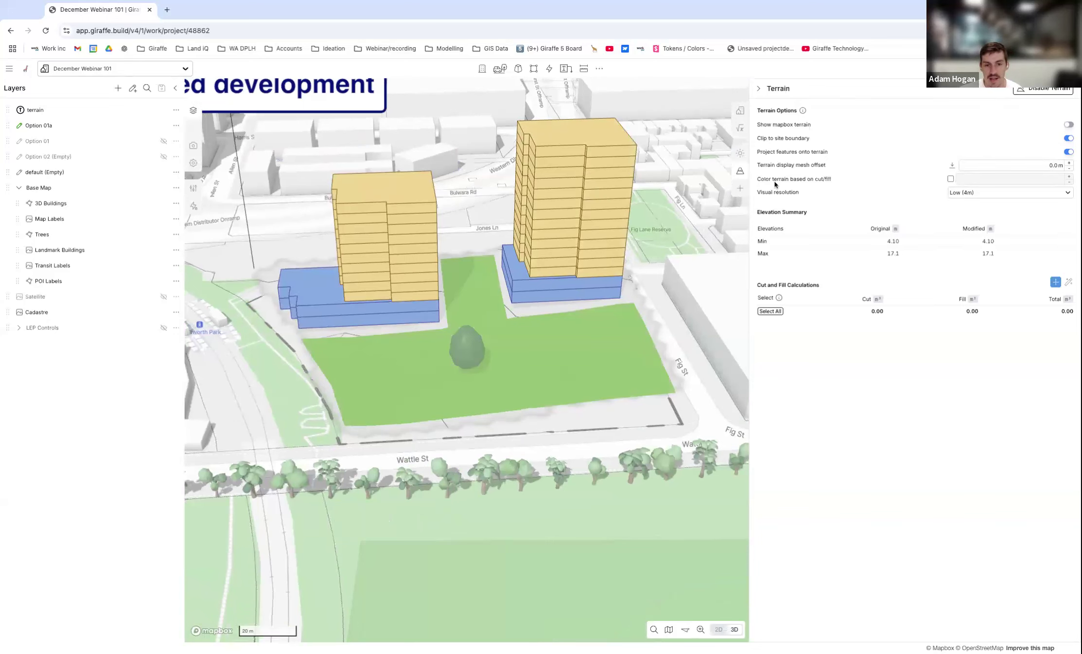
Turn on cut/fill terrain colouring and draw a building pad of about 3,305 m² around the tower nearest Fig St.
click(952, 179)
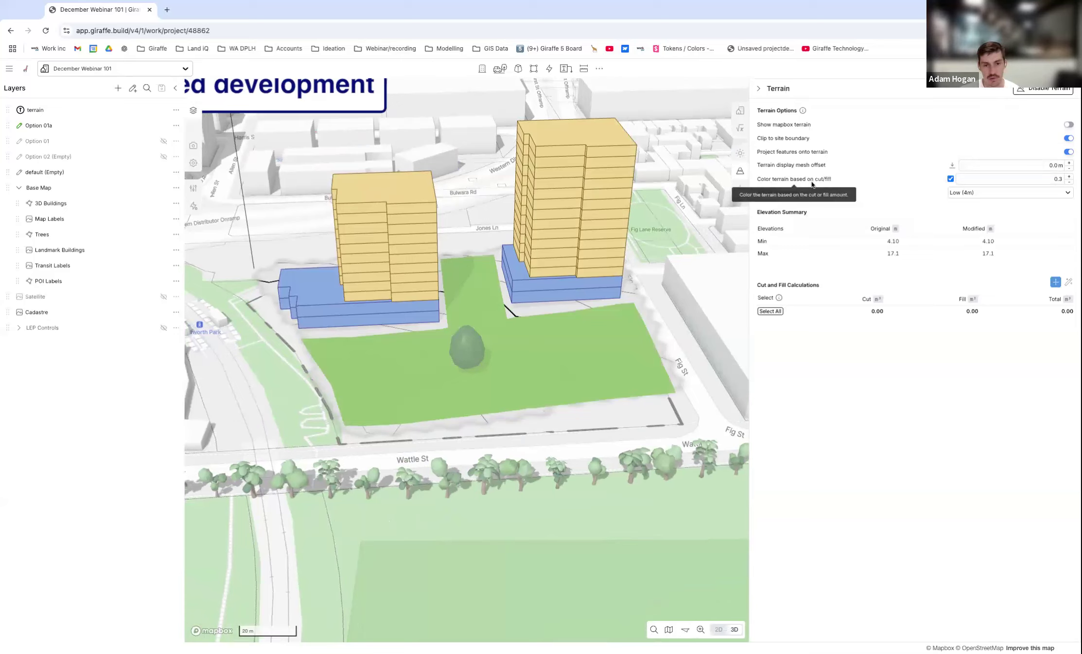
click(1057, 284)
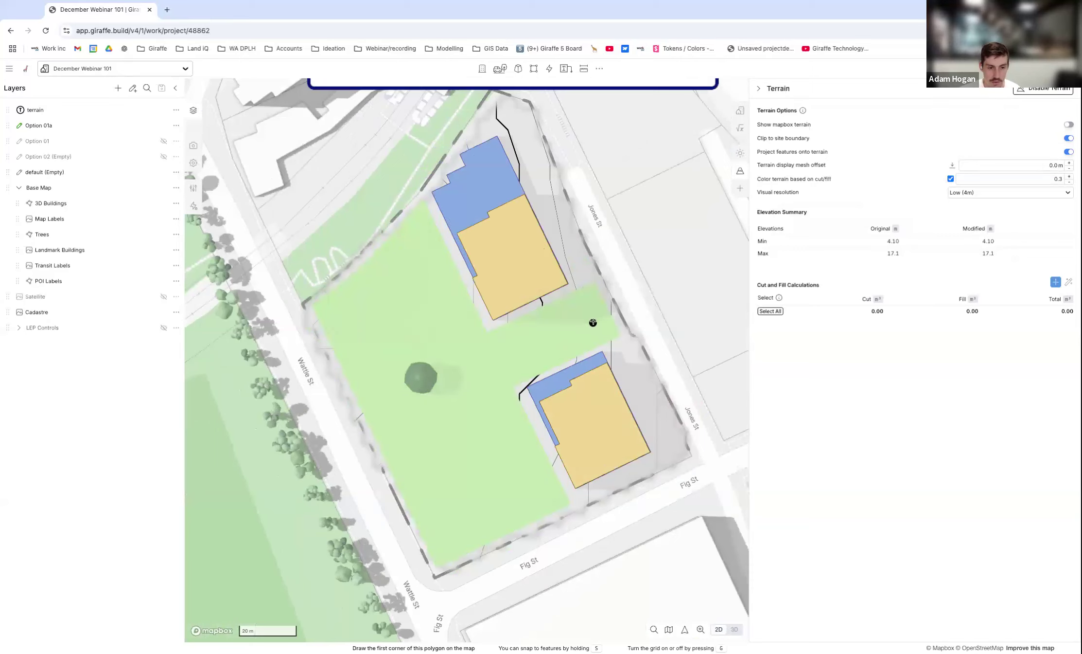
click(592, 310)
click(663, 452)
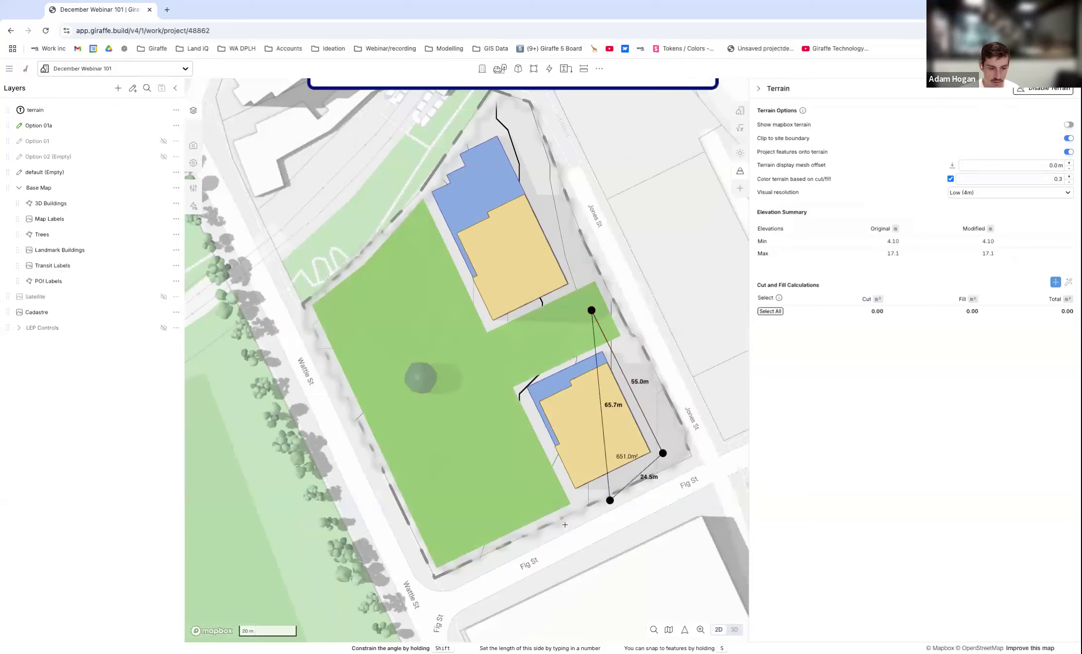
click(509, 529)
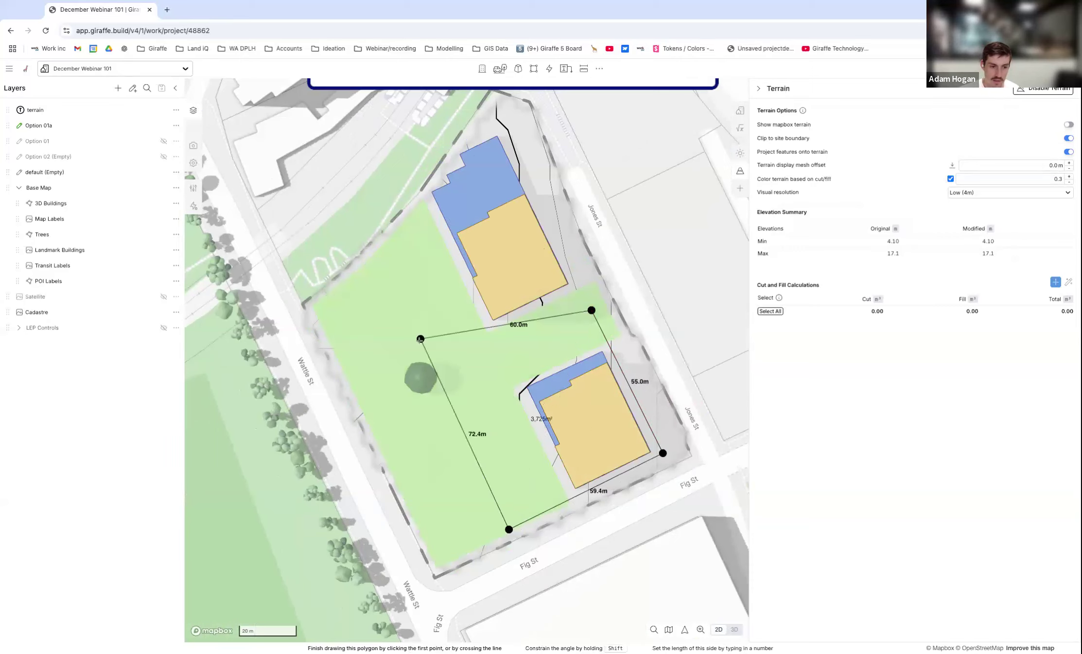
click(436, 380)
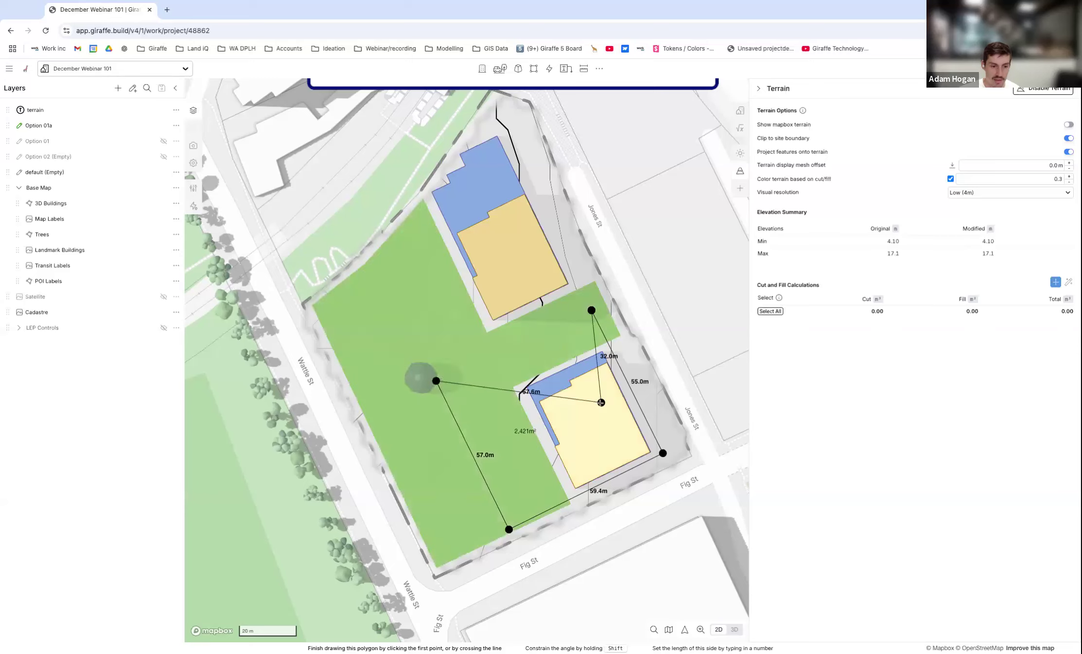
double_click(511, 348)
Set the cut/fill terrain colouring value to 0.7 and inspect the building pad's edges in 3D.
click(734, 630)
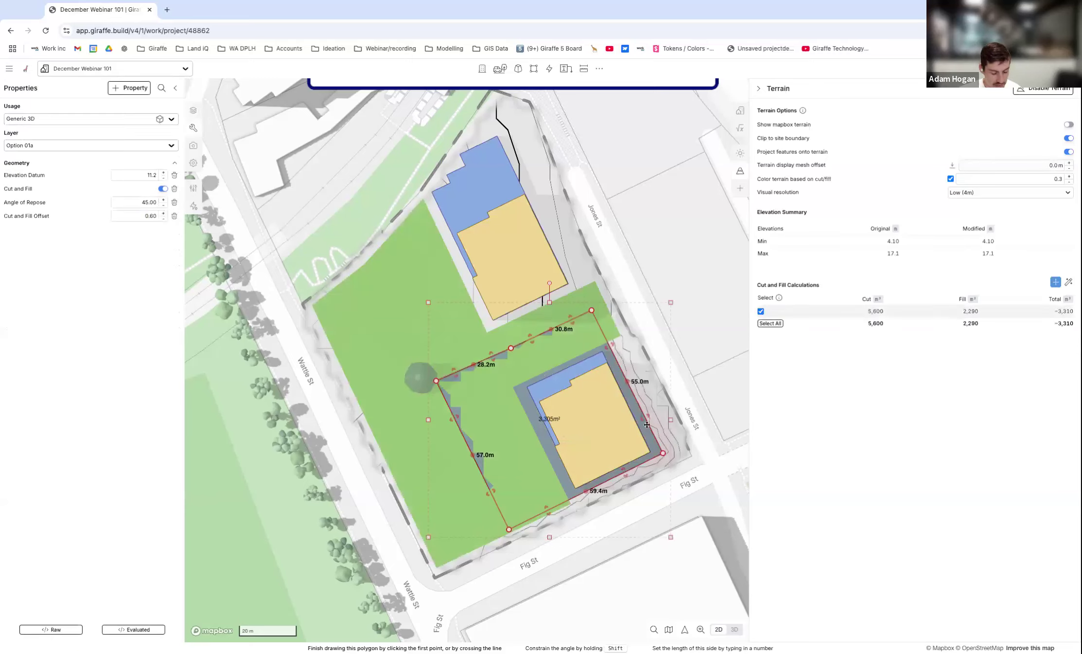
right_drag(580, 415, 686, 394)
scroll(654, 372, up, 4)
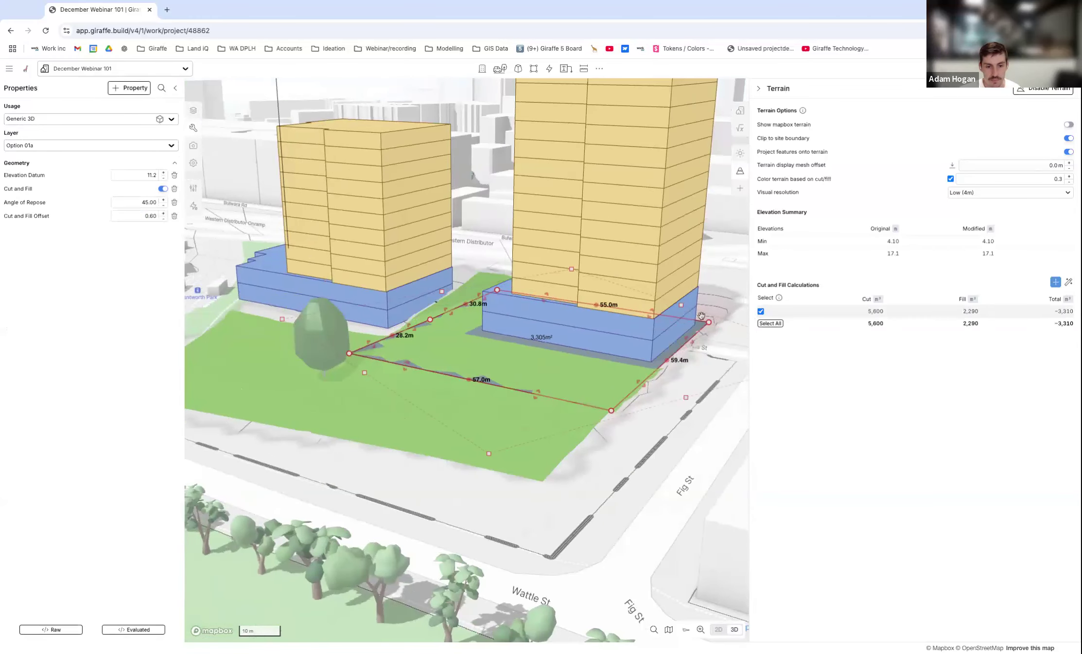
scroll(703, 314, up, 5)
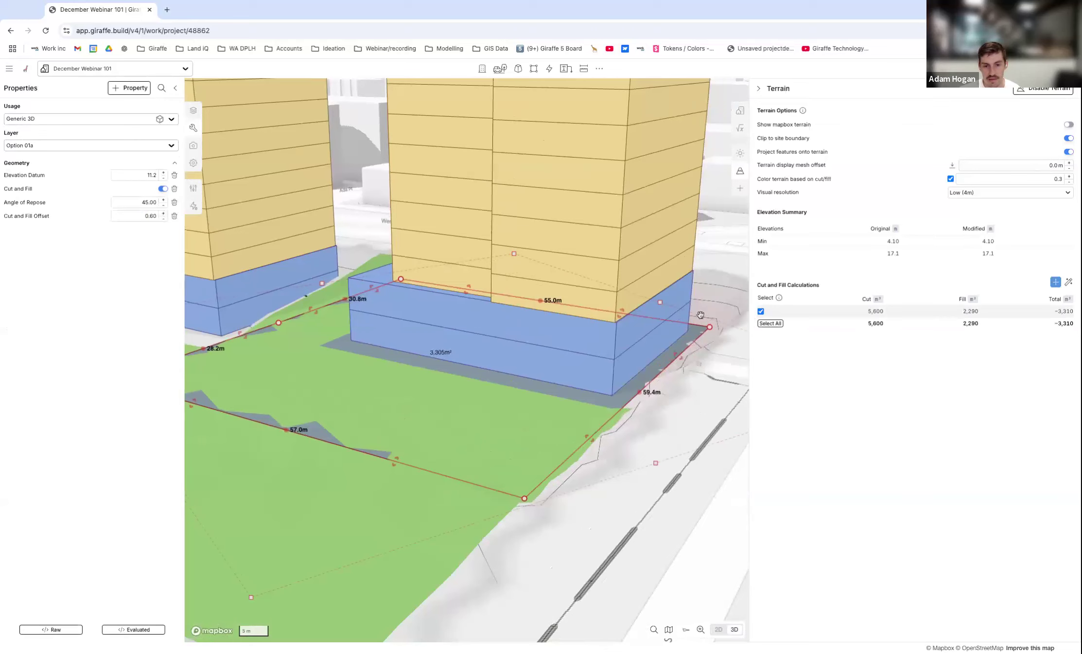
scroll(673, 333, down, 2)
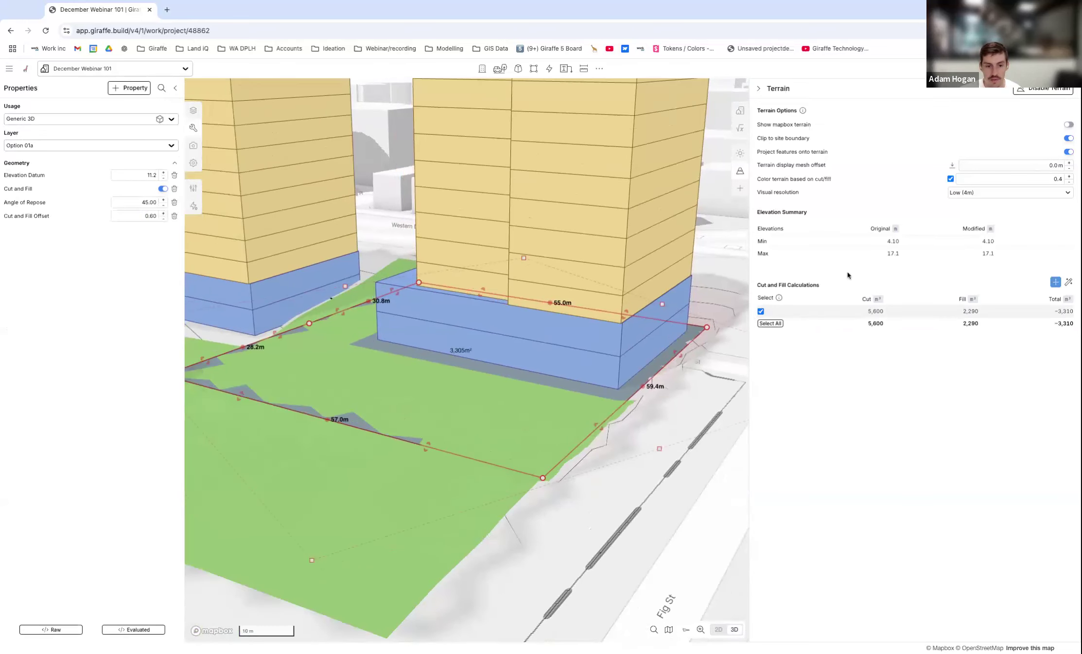
drag(1059, 177, 1057, 184)
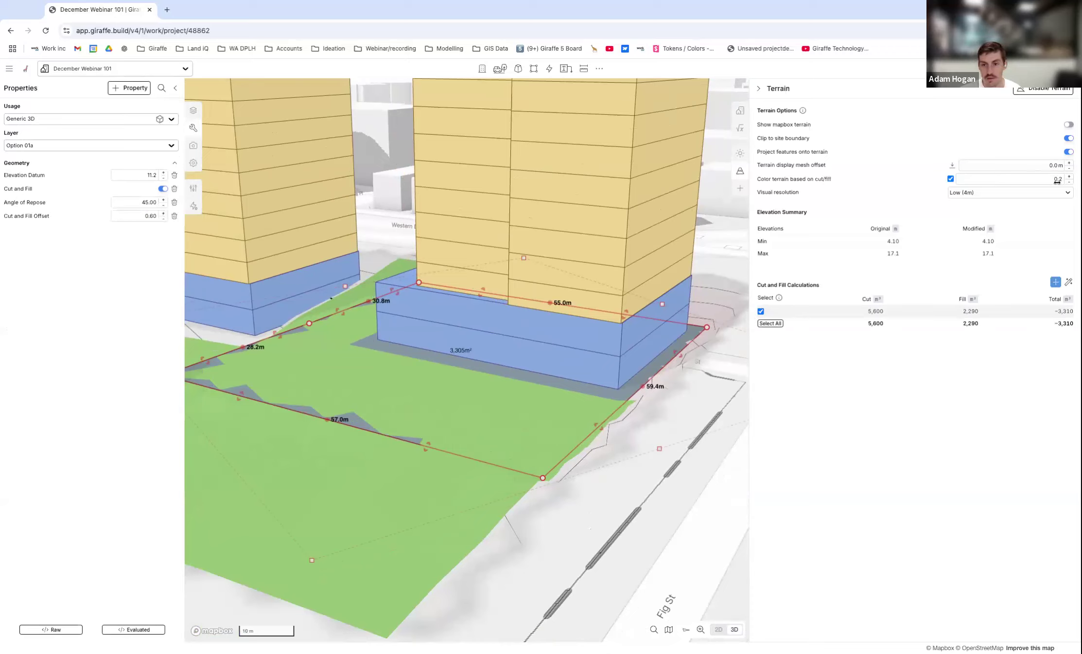
click(1069, 177)
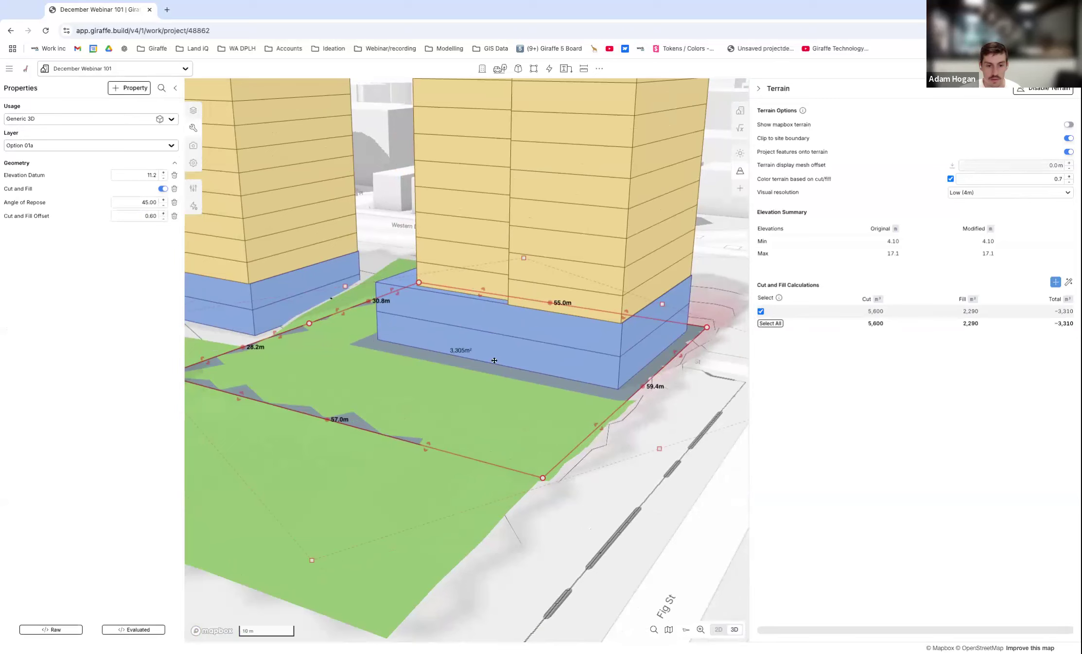
scroll(631, 335, down, 5)
scroll(632, 334, up, 5)
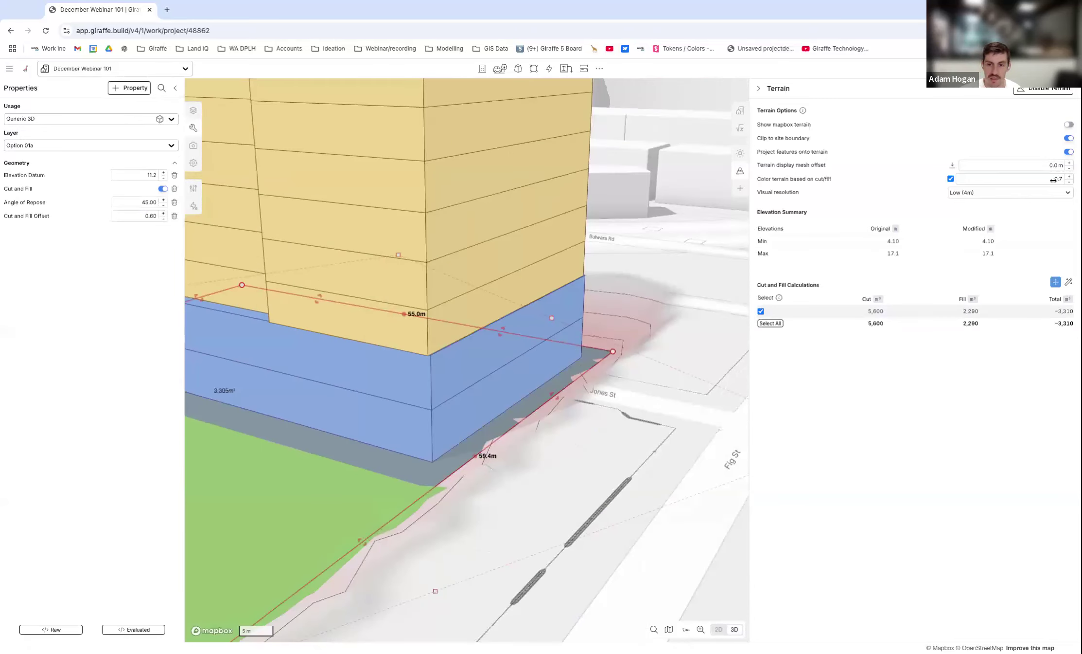
Pull in the building pad's Wattle St-facing edge, shortening its Fig St side to about 49.4 m and its area to about 2,739 m².
right_drag(613, 401, 519, 373)
scroll(533, 353, down, 3)
drag(506, 493, 484, 457)
scroll(504, 411, down, 2)
right_drag(551, 418, 532, 415)
scroll(700, 339, down, 3)
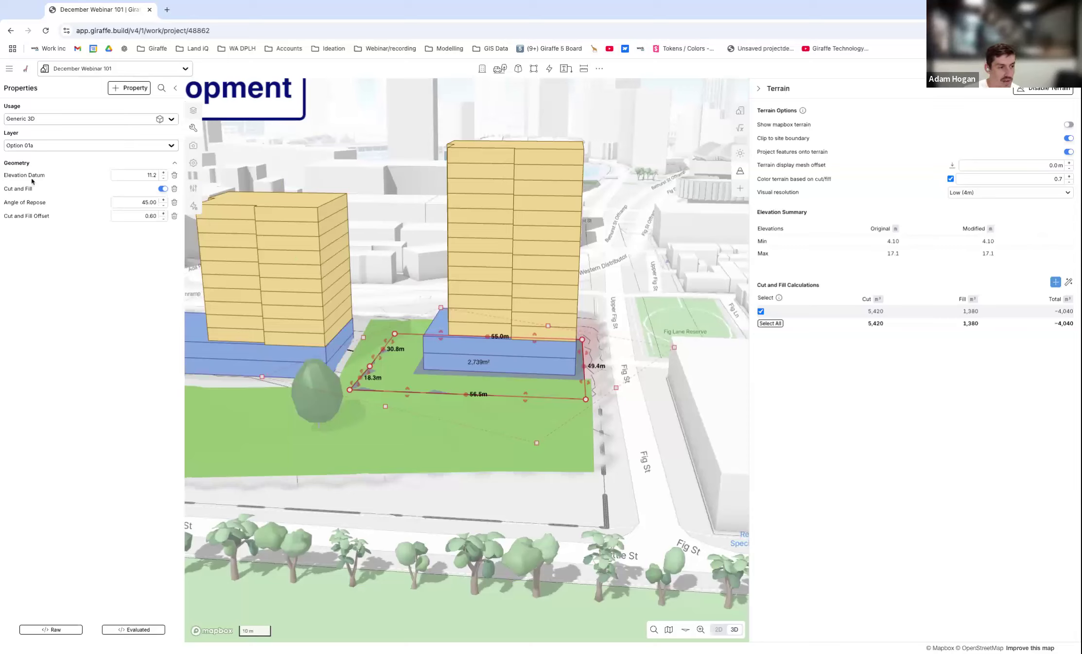
Set the building pad's elevation datum to 30.
click(151, 175)
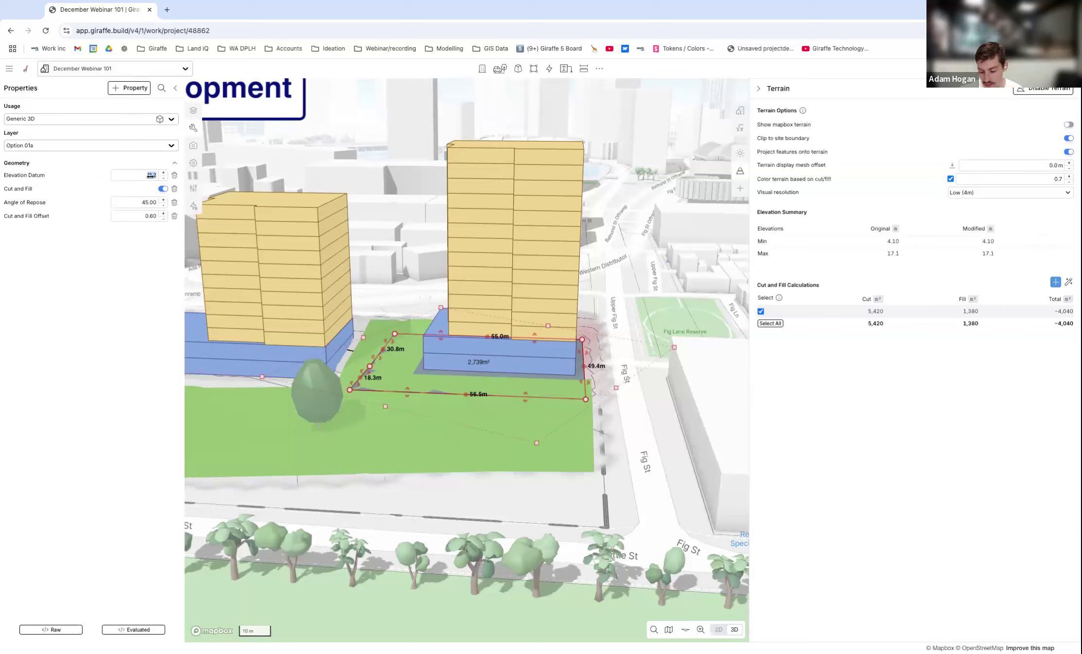
text(3)
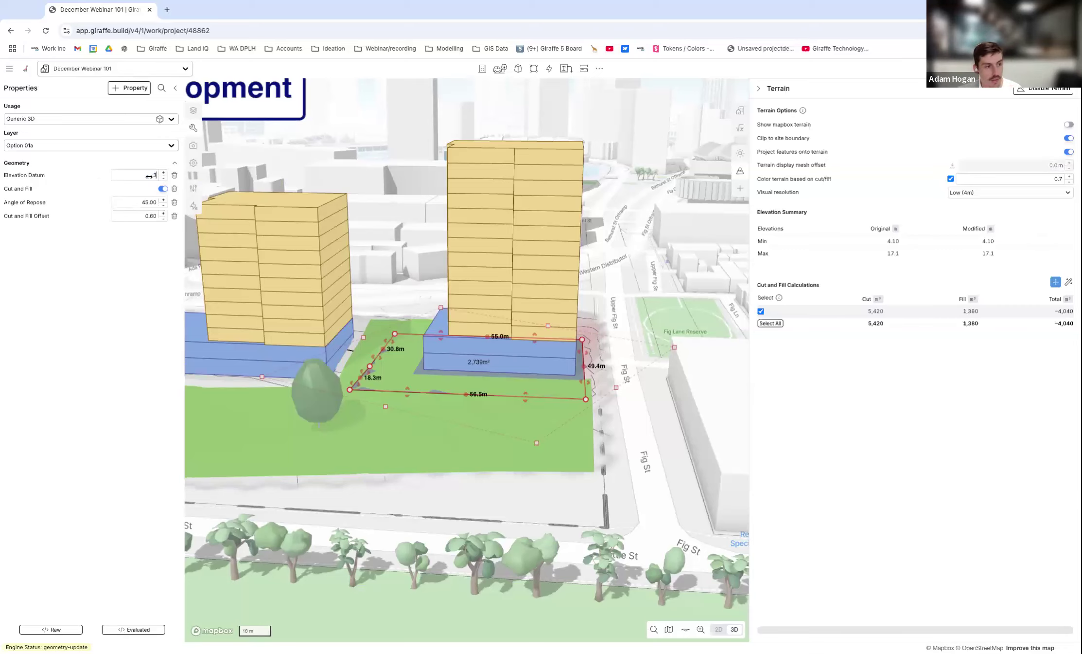
text(0)
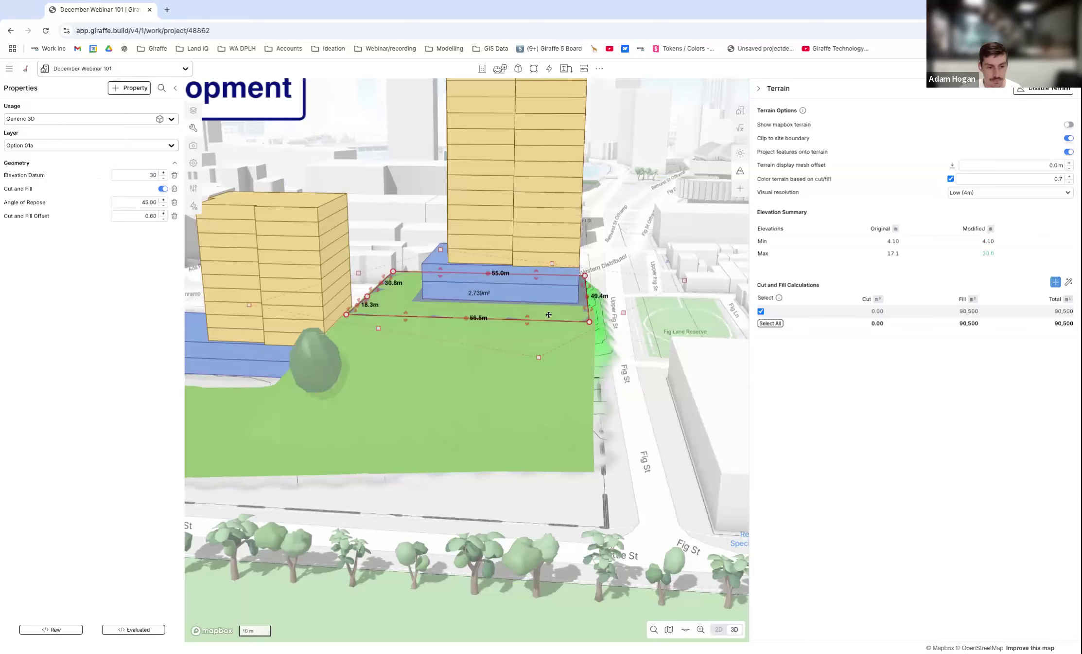
Examine the raised pad's green fill slopes from the Fig St and Jones St sides, with nothing selected.
scroll(548, 315, down, 1)
click(559, 377)
right_drag(559, 377, 598, 369)
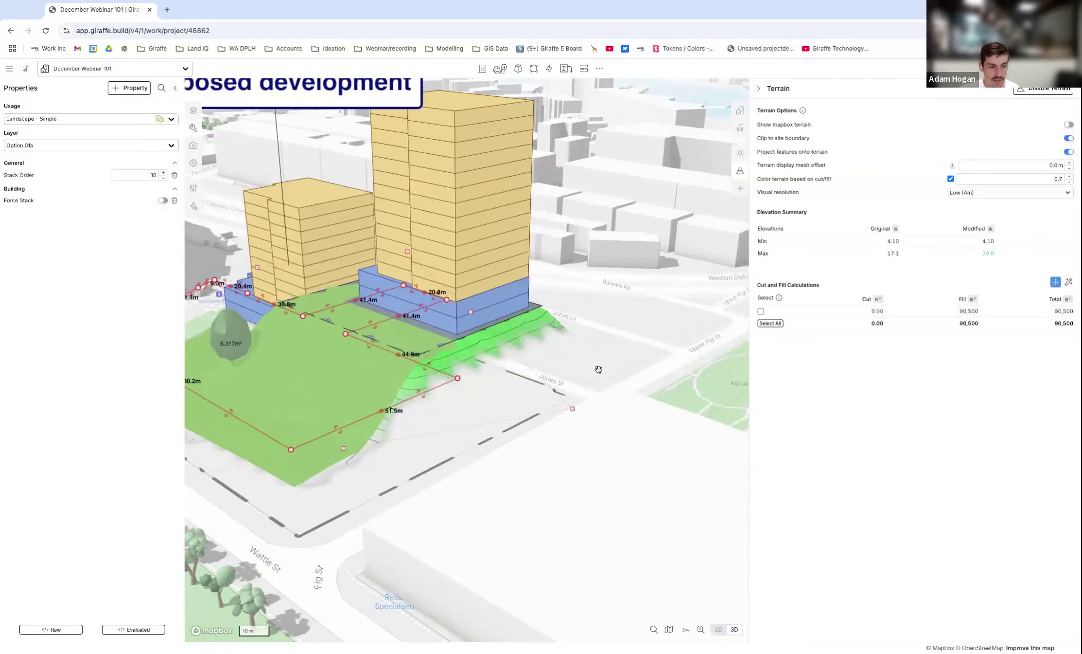
click(599, 369)
scroll(511, 335, up, 4)
scroll(637, 330, down, 3)
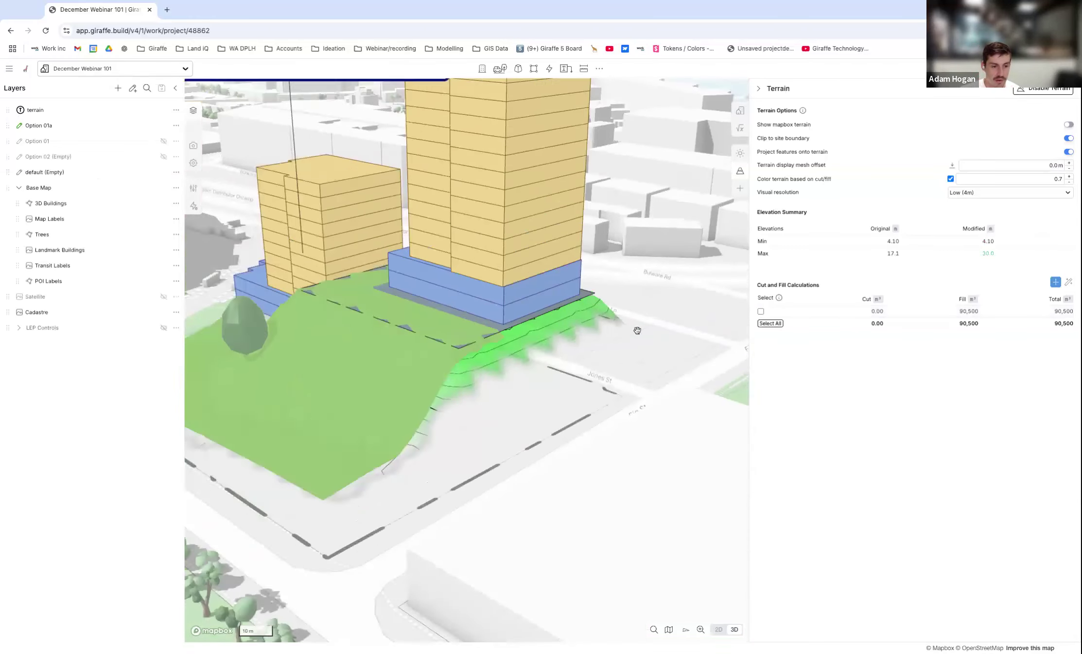
right_drag(479, 341, 404, 249)
scroll(404, 249, up, 3)
right_drag(449, 302, 346, 263)
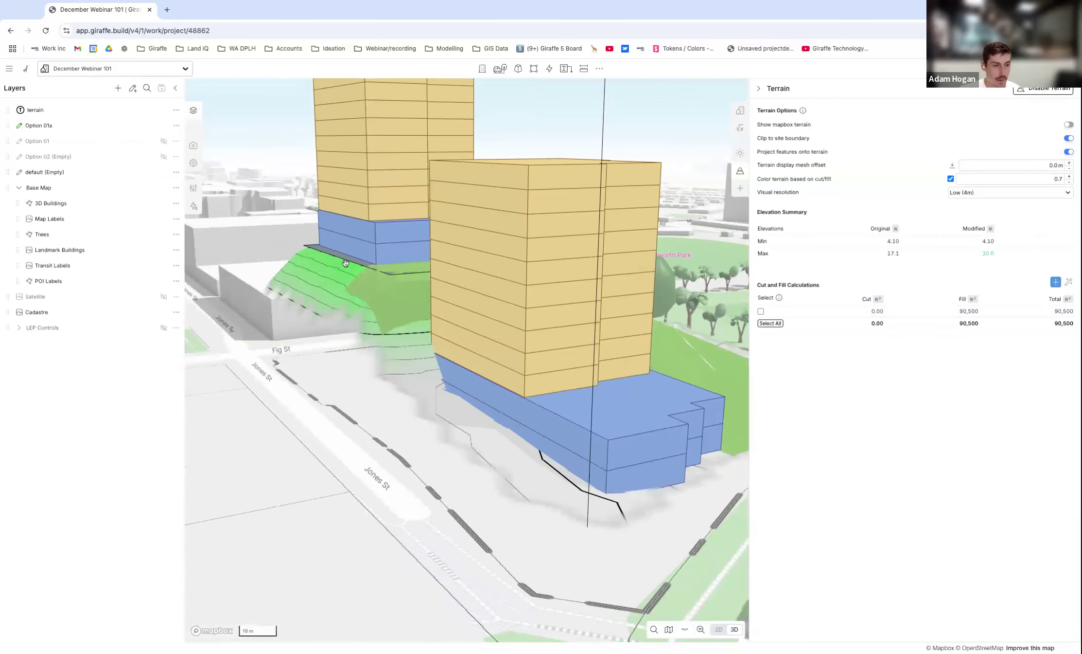
Select the building pad again and set its angle of repose to 70.
click(346, 260)
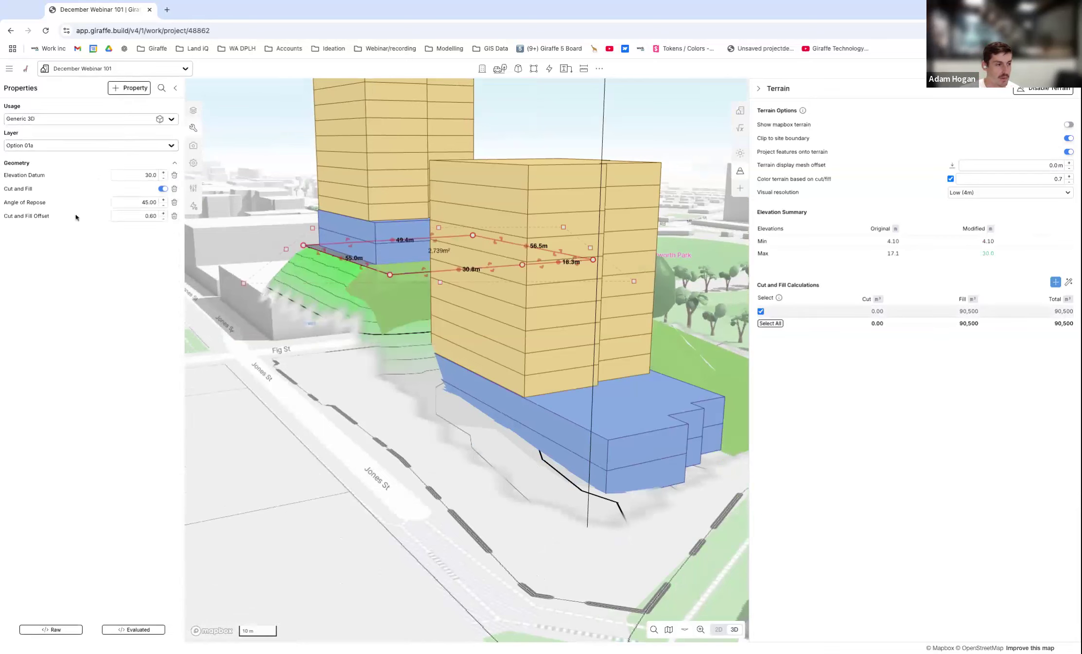
click(147, 202)
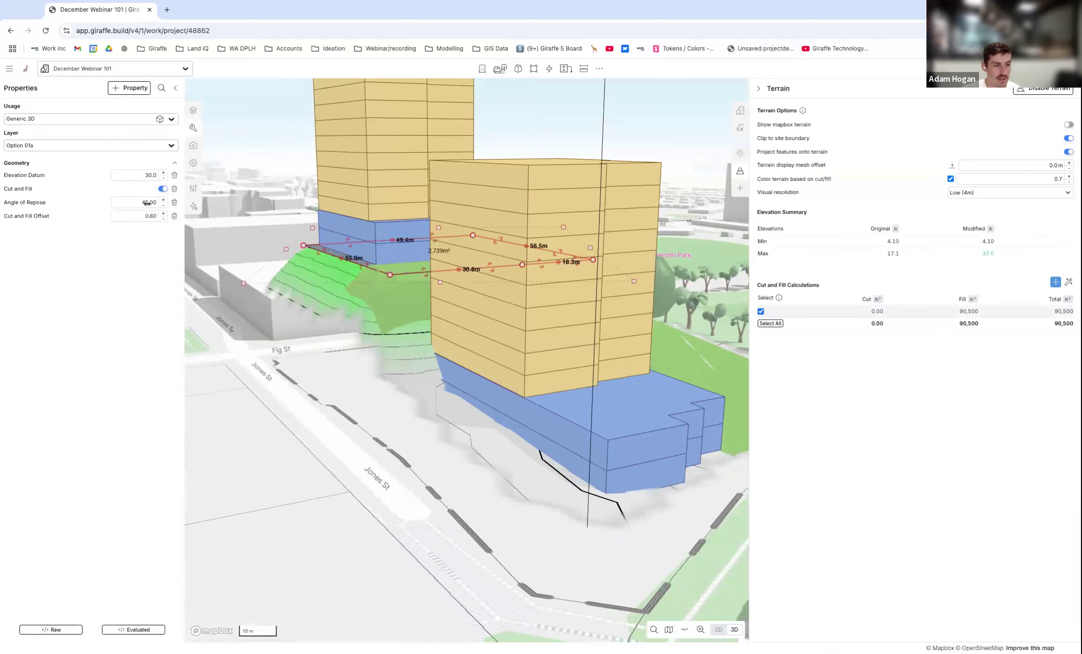
text(70)
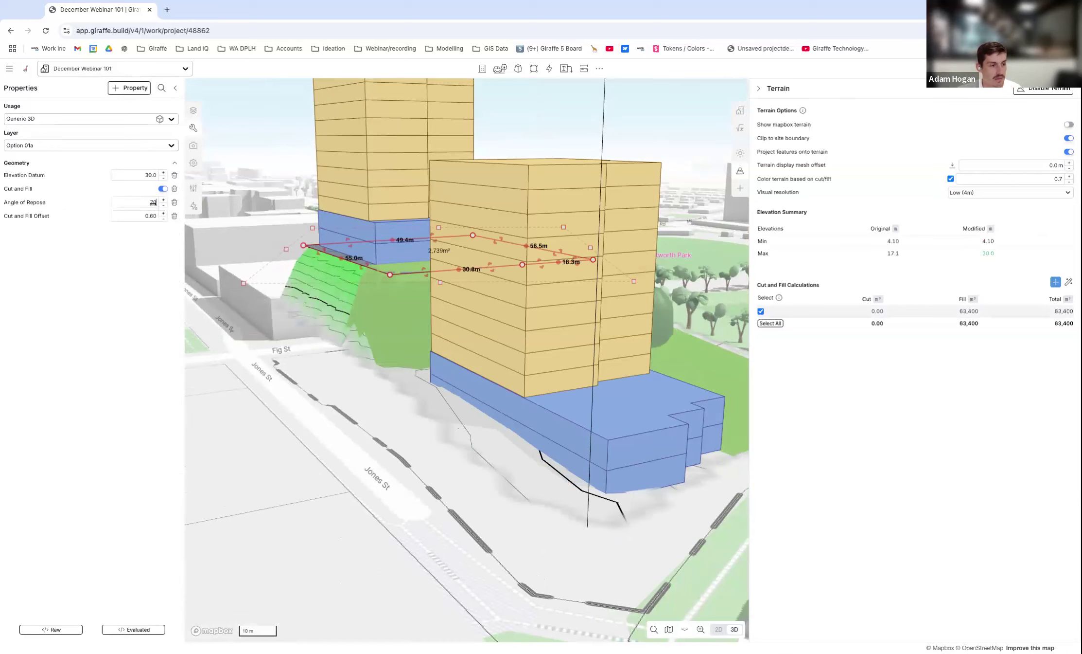
text(3)
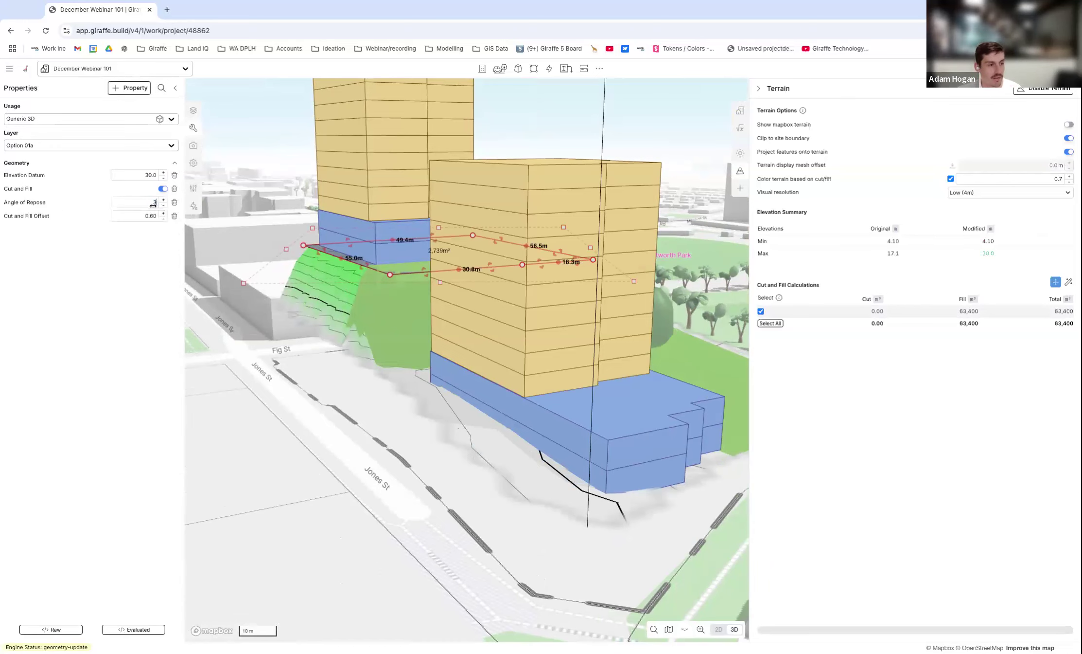
text(0)
Set the building pad's angle of repose to 30 and inspect the fill slope from the Wattle St side.
scroll(365, 331, down, 5)
right_drag(413, 328, 327, 327)
right_drag(475, 307, 579, 353)
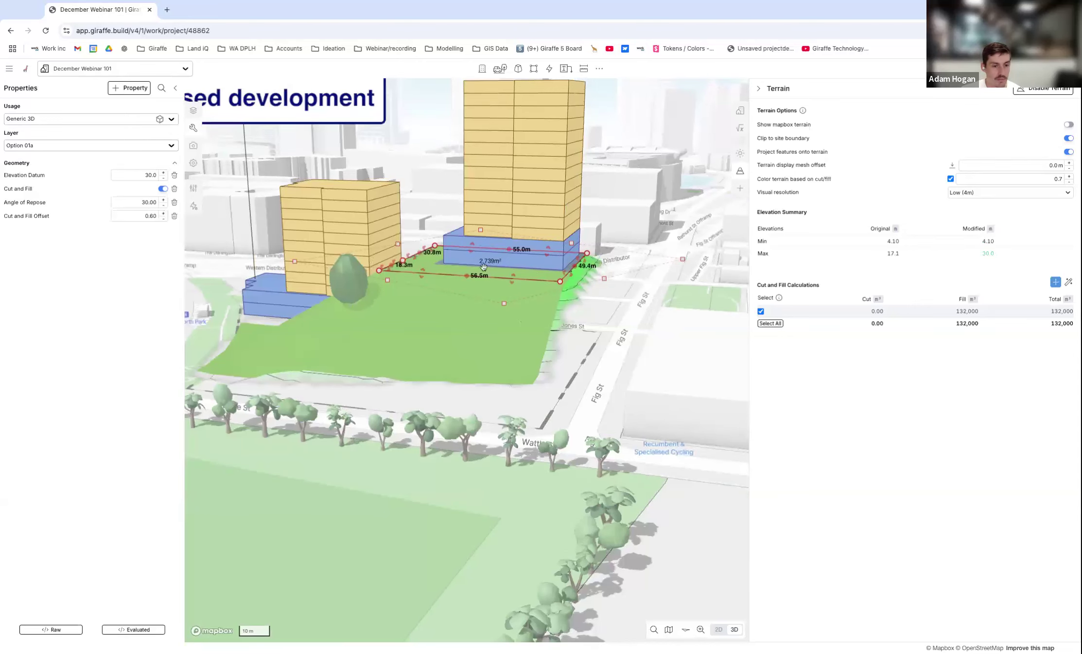
Lower the building pad's elevation datum to 20 and deselect the pad.
double_click(146, 175)
text(20)
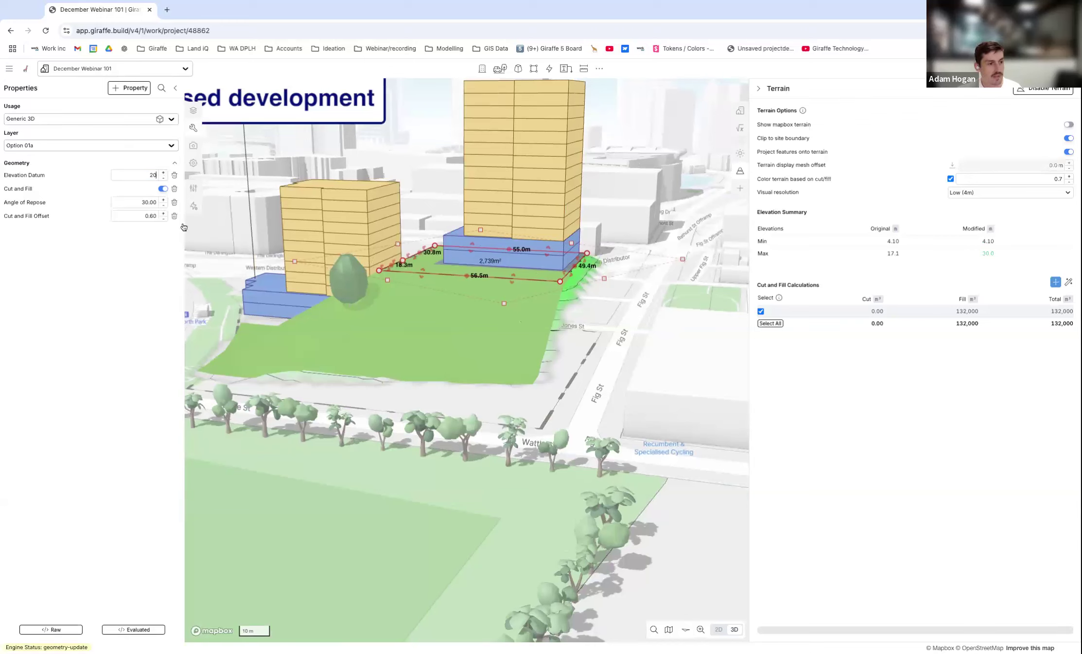
click(641, 364)
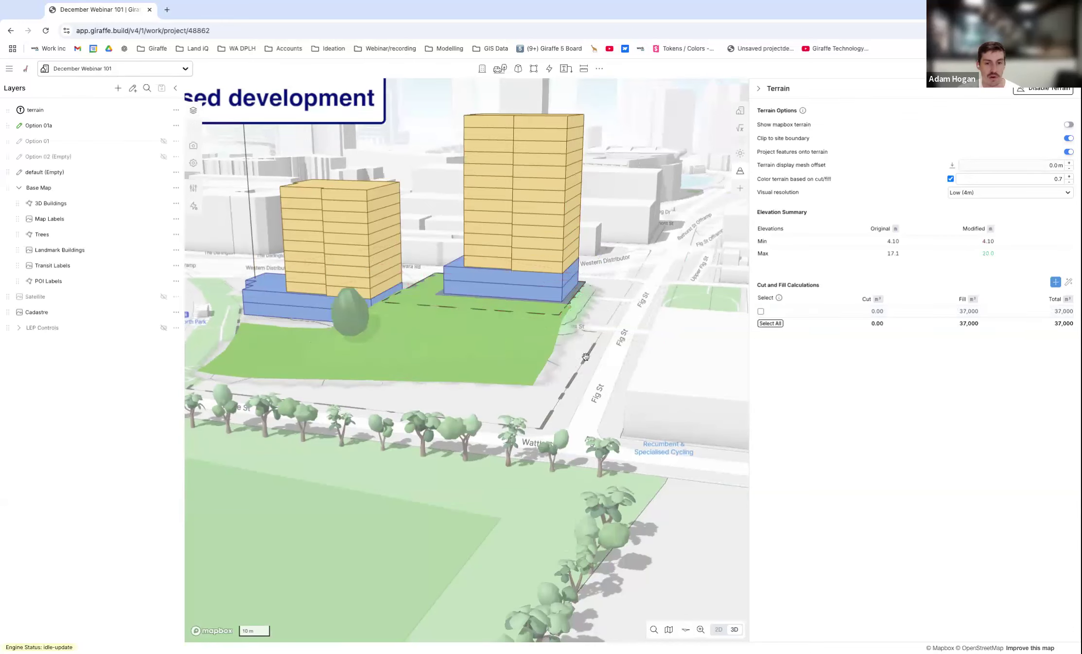